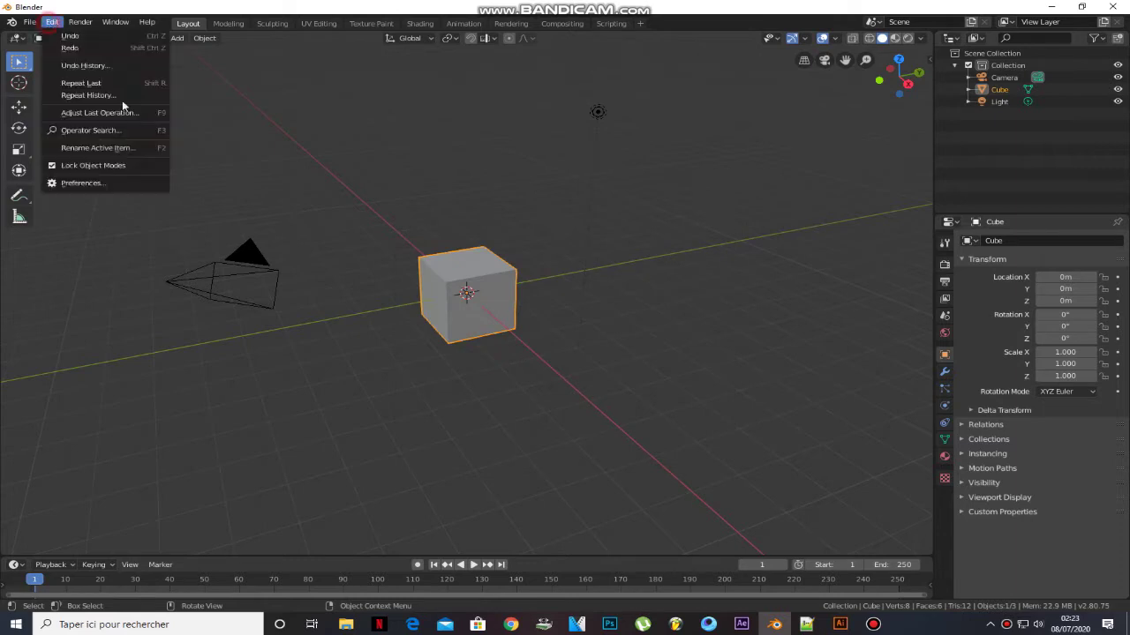
Search the add-on preferences for "cell", check that Object: Cell Fracture is enabled, and close the preferences.
click(83, 183)
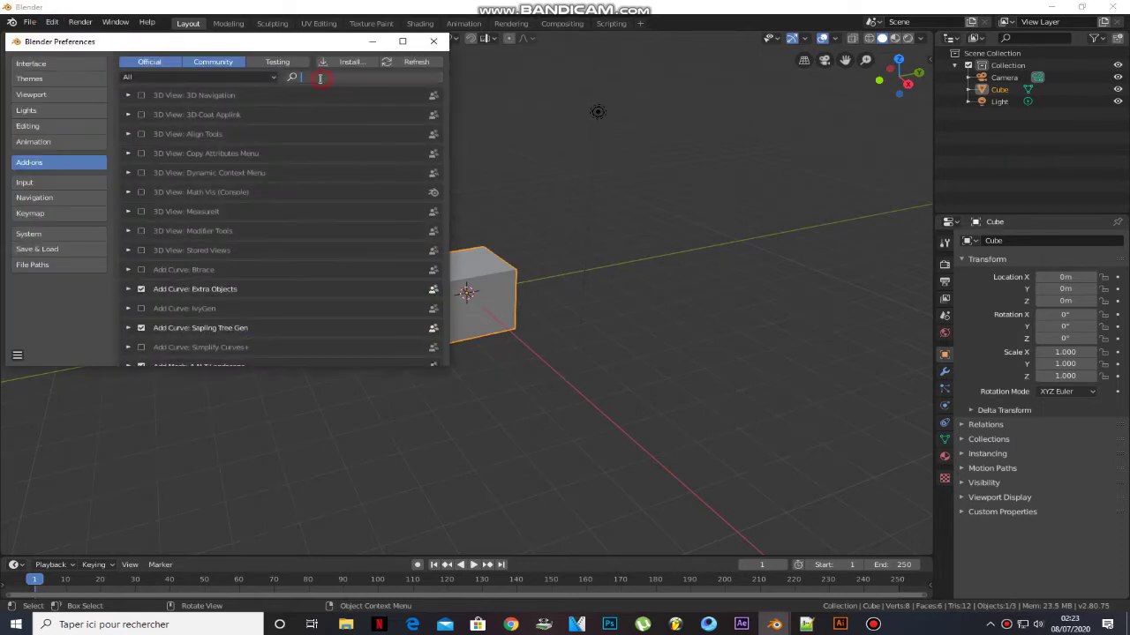
text(cell)
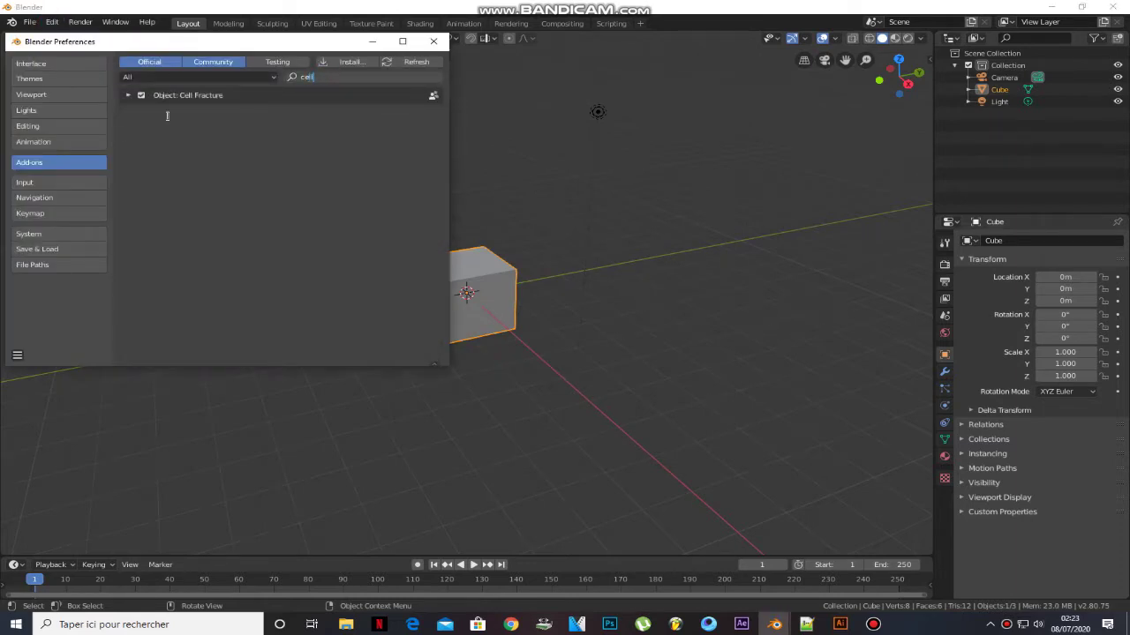
click(441, 44)
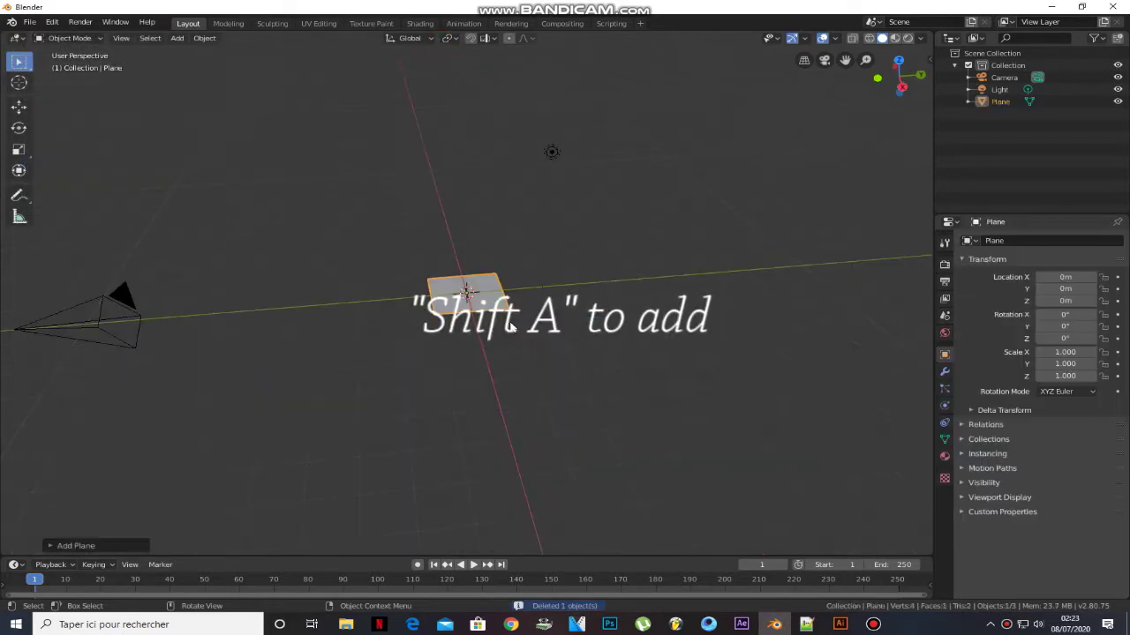
Scale the plane up to about 5.09 and extrude it slightly into a thin floor slab.
key(s)
click(712, 409)
middle_drag(713, 409, 460, 305)
key(Tab)
key(e)
click(474, 307)
Add two loop cuts to the slab, each slid close to one of two adjacent outer edges.
scroll(461, 256, down, 3)
middle_drag(455, 231, 497, 265)
key(ctrl+r)
click(491, 232)
click(406, 231)
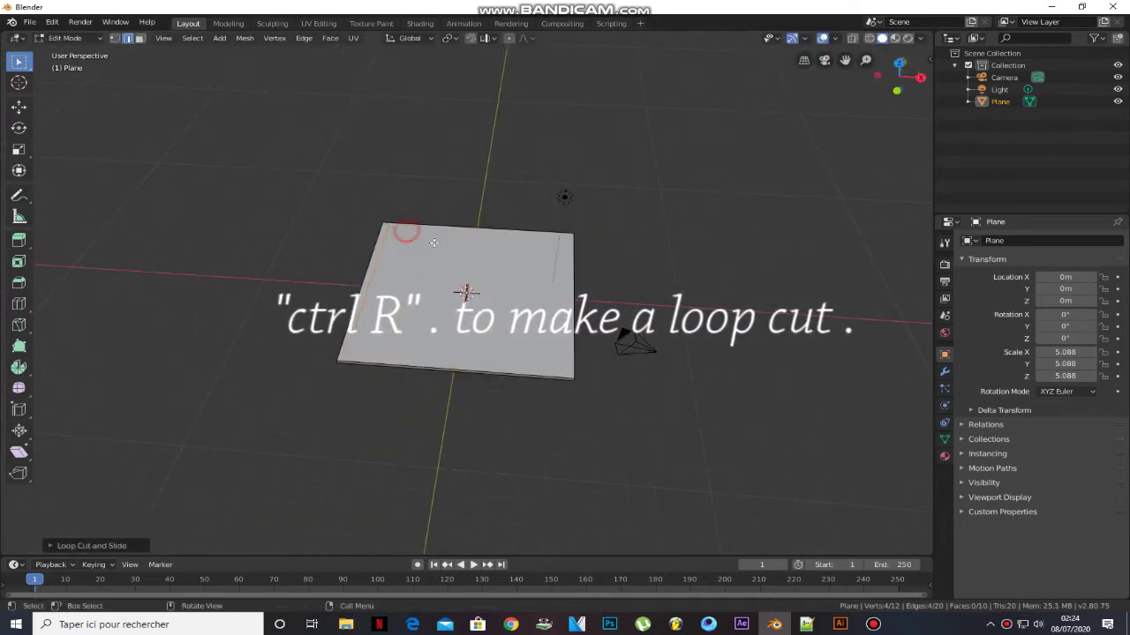
middle_drag(440, 237, 357, 256)
key(ctrl+r)
click(433, 217)
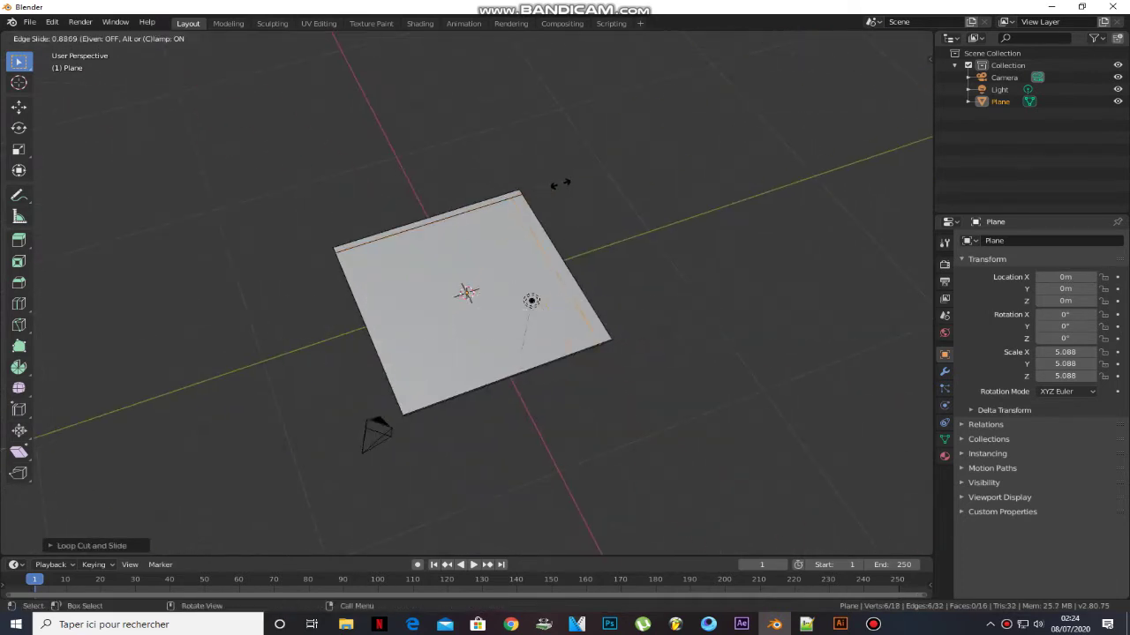
click(562, 185)
middle_drag(559, 194, 522, 188)
scroll(519, 187, up, 2)
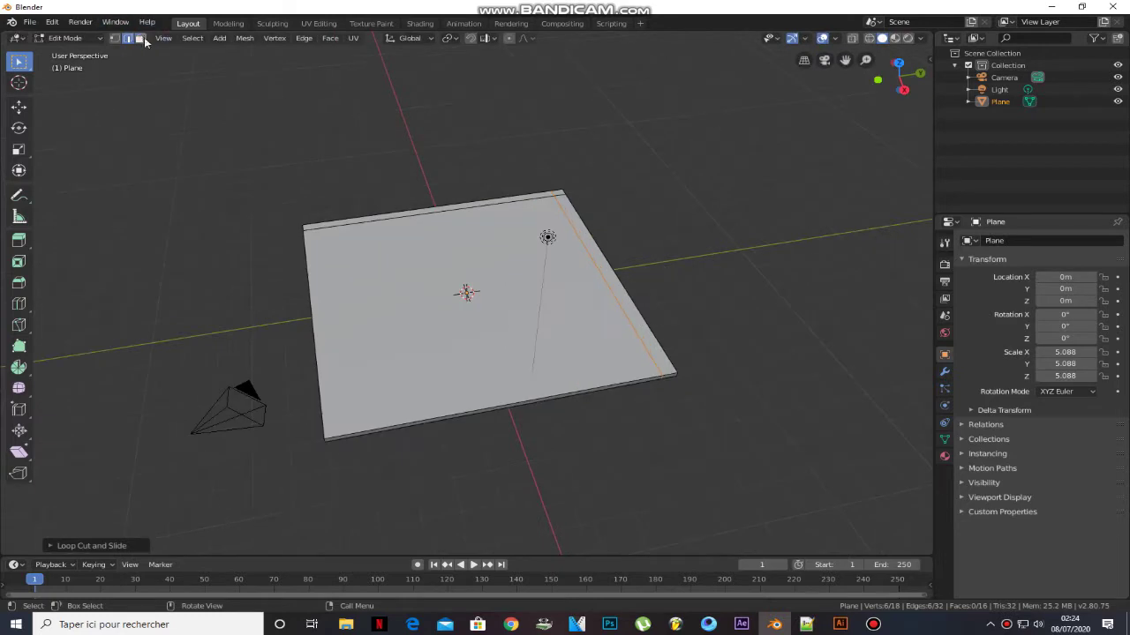
Slide one of the slab's loop cuts to adjust the width of its narrow border strip.
key(2)
click(575, 243)
alt+middle_click(586, 252)
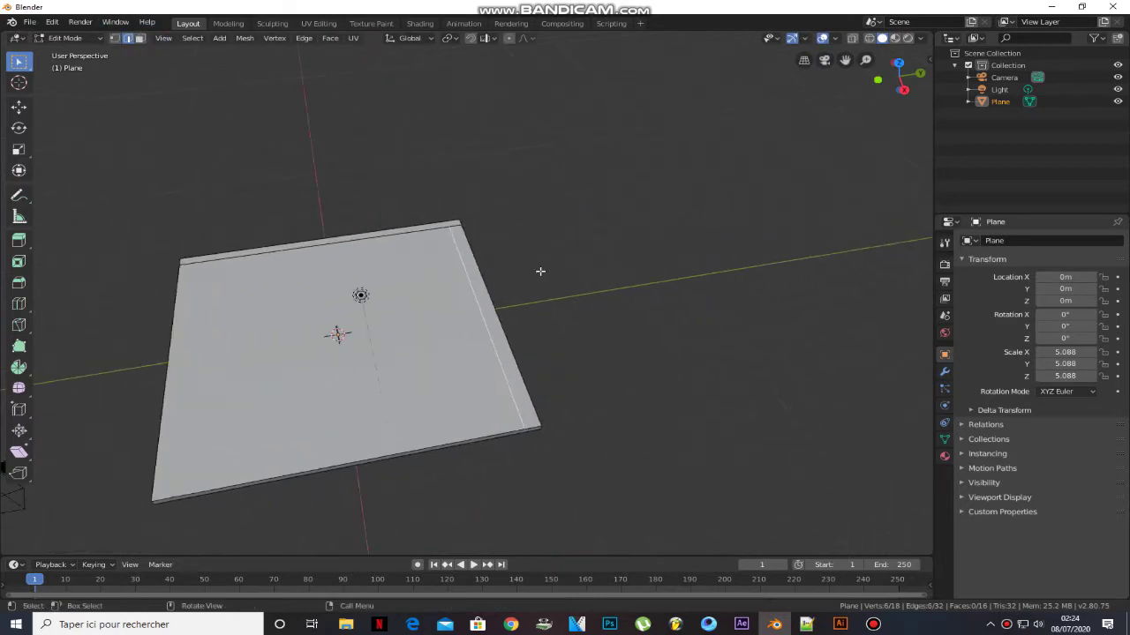
scroll(530, 272, up, 4)
key(g)
key(g)
click(426, 315)
scroll(441, 296, down, 5)
Extrude the two border strips upward into walls and adjust the height of their top faces along Z.
key(3)
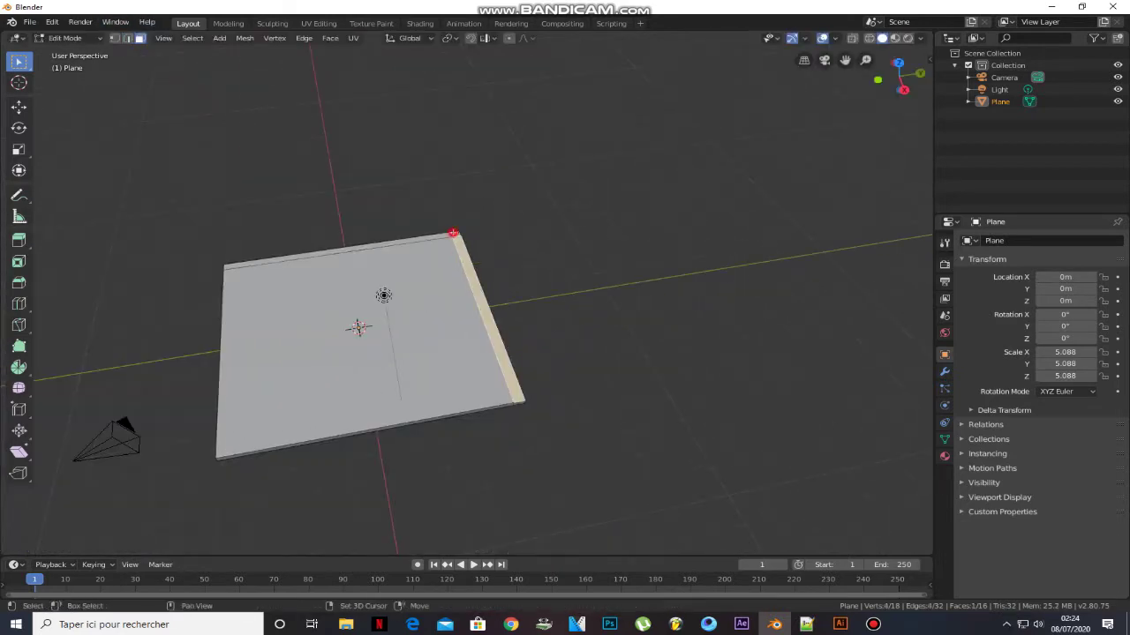
key(e)
click(448, 148)
key(Tab)
middle_drag(448, 248, 468, 264)
key(Tab)
key(g)
key(z)
click(465, 246)
key(Tab)
Look through the camera and change its lens to Orthographic with an orthographic scale of 23.414.
click(452, 406)
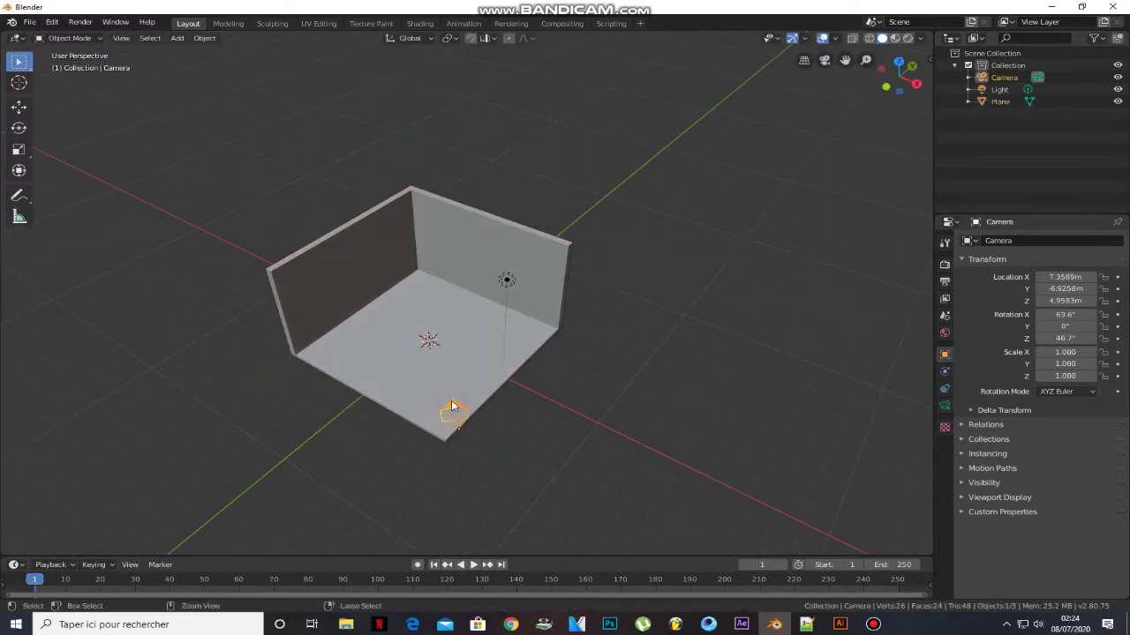
key(ctrl+KP_0)
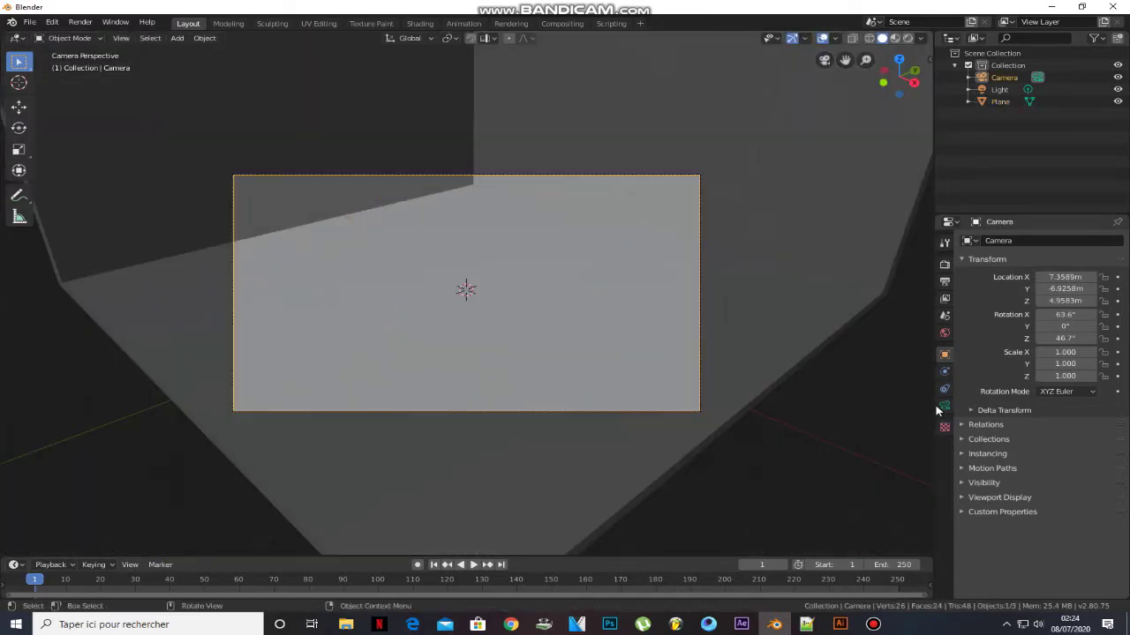
click(944, 407)
click(1056, 279)
click(1058, 299)
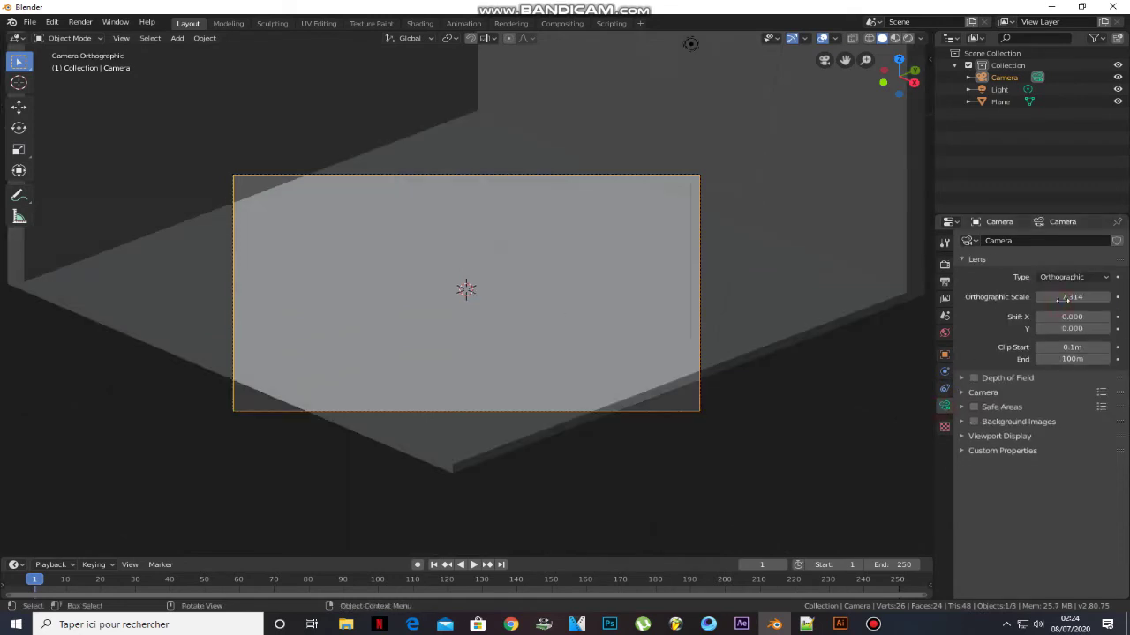
drag(1084, 298, 1129, 298)
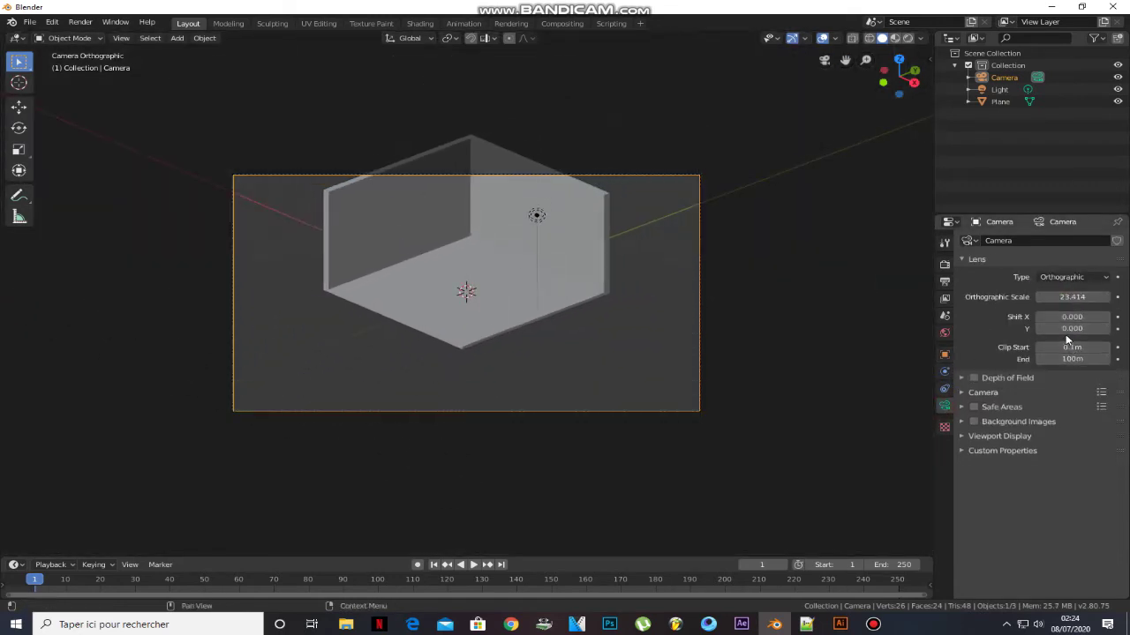
Set the camera's vertical shift to 0.120 and hide the camera in the viewport.
drag(1069, 329, 1096, 329)
middle_drag(534, 249, 444, 256)
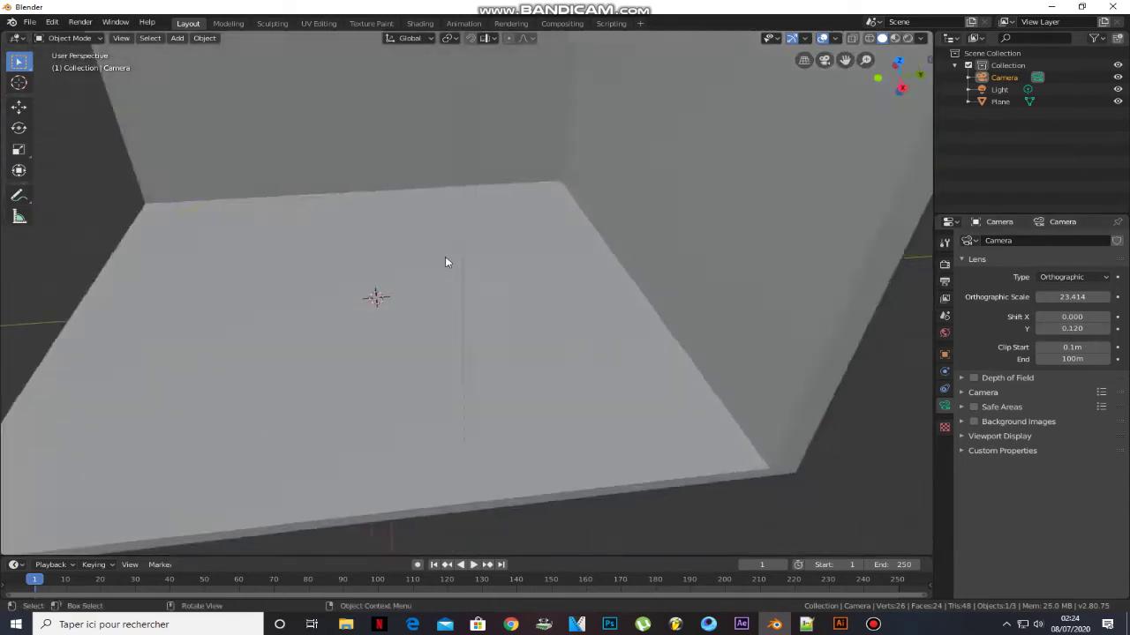
scroll(444, 256, down, 7)
key(h)
Enable Cavity in the viewport shading options and set its type to Both.
click(918, 40)
click(847, 310)
click(950, 311)
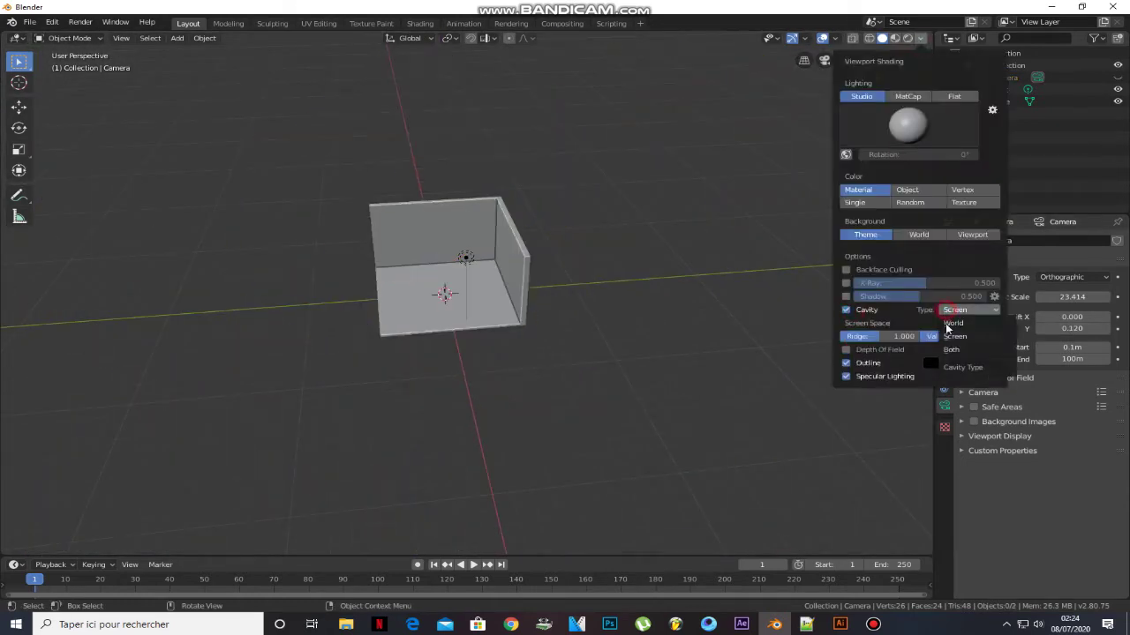
click(951, 350)
Place the 3D cursor at the outer end of the wall, where it meets the floor corner.
shift+middle_drag(467, 292, 545, 306)
scroll(530, 300, up, 5)
shift+middle_drag(433, 244, 478, 278)
shift+right_click(474, 280)
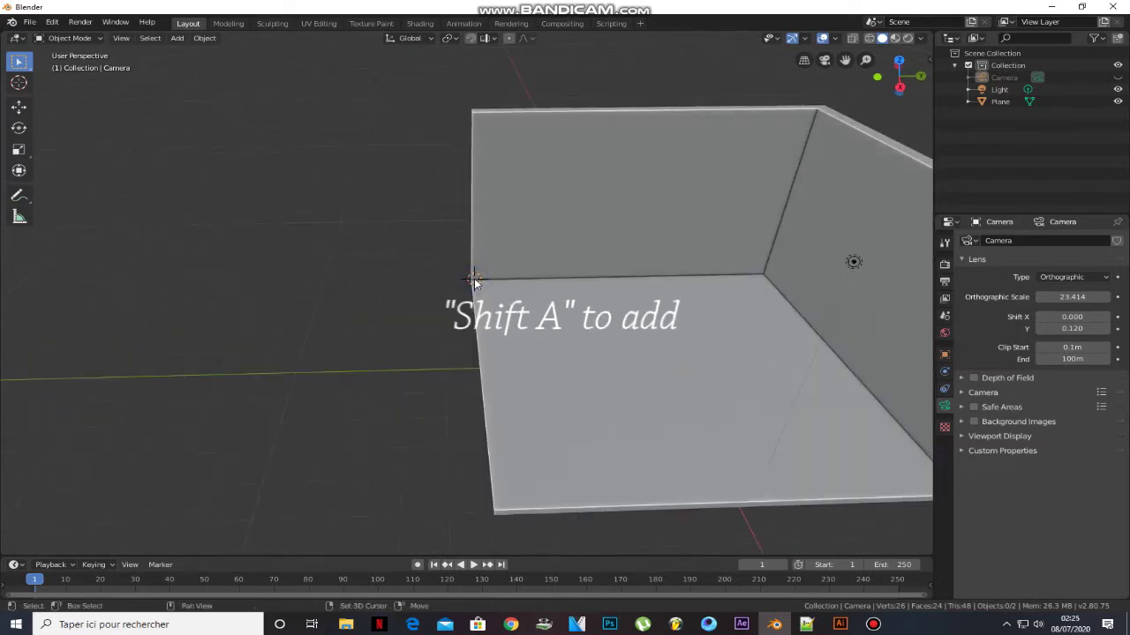
key(shift+a)
click(520, 296)
key(Delete)
Add a cube at the 3D cursor and scale it down to a small block.
key(shift+a)
click(562, 307)
scroll(618, 329, down, 2)
key(s)
click(517, 318)
Flatten the small block along Z, resize it along Y and move it along Y into the floor corner.
scroll(517, 317, up, 4)
middle_drag(517, 318, 578, 316)
key(s)
key(z)
click(560, 356)
mouse_move(560, 356)
middle_down()
mouse_move(560, 371)
mouse_move(615, 389)
mouse_move(560, 343)
middle_up()
key(s)
key(y)
click(599, 391)
key(g)
key(y)
click(622, 386)
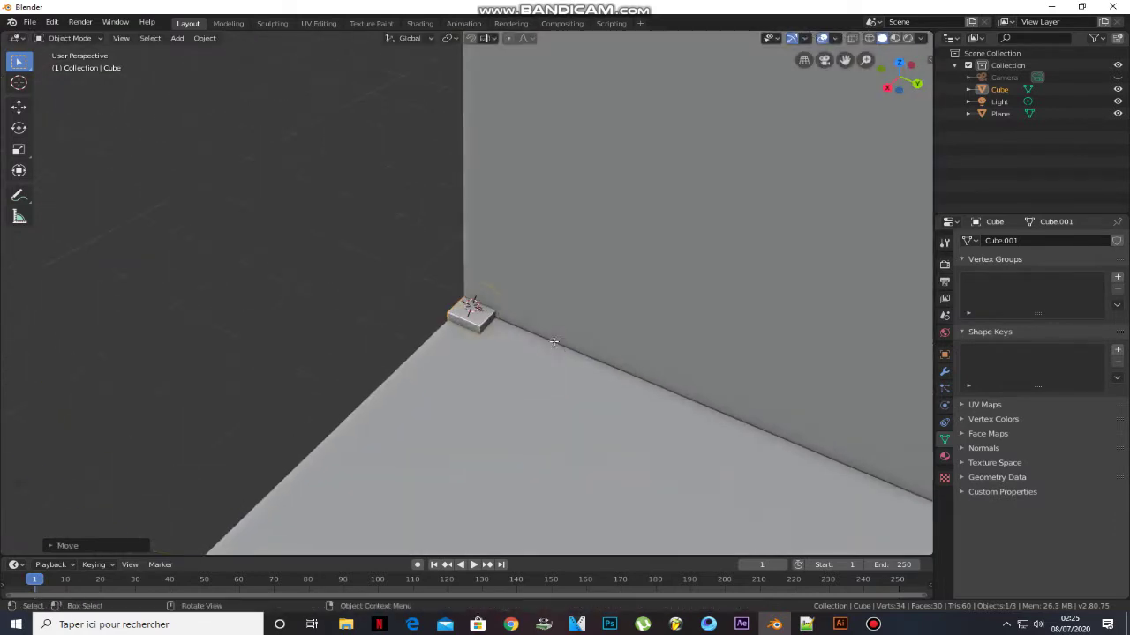
In Edit Mode, move the block's side face along Y to adjust its width.
key(Tab)
click(491, 323)
key(g)
key(y)
click(491, 328)
Move the block's end face about 9.41 m along X to form a plank spanning the floor.
scroll(475, 341, down, 4)
middle_drag(475, 340, 481, 316)
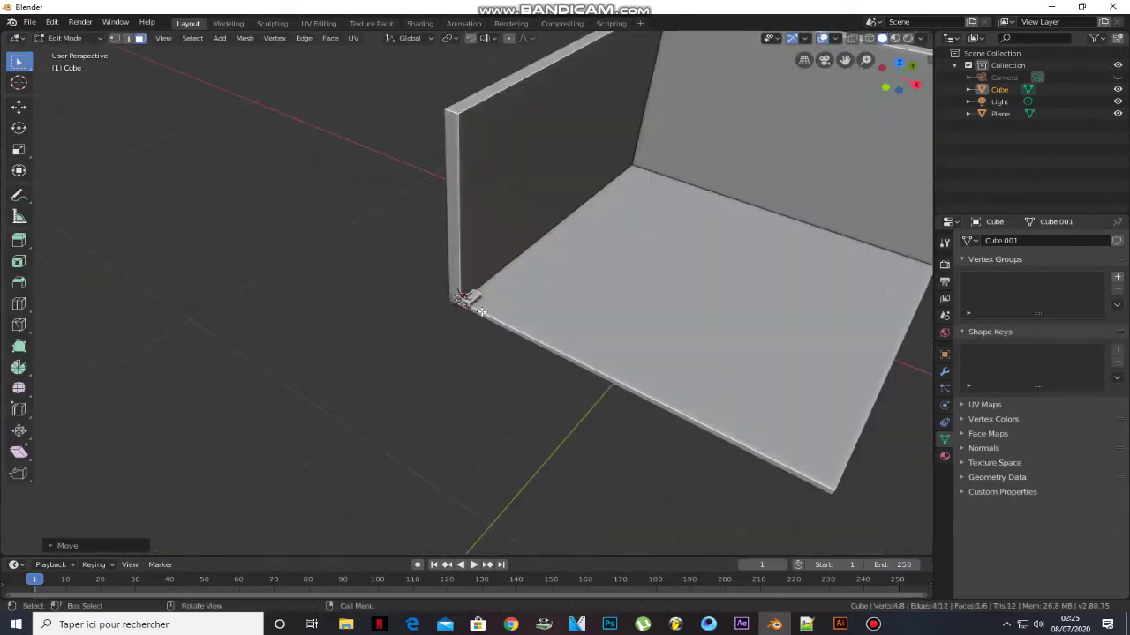
key(g)
key(x)
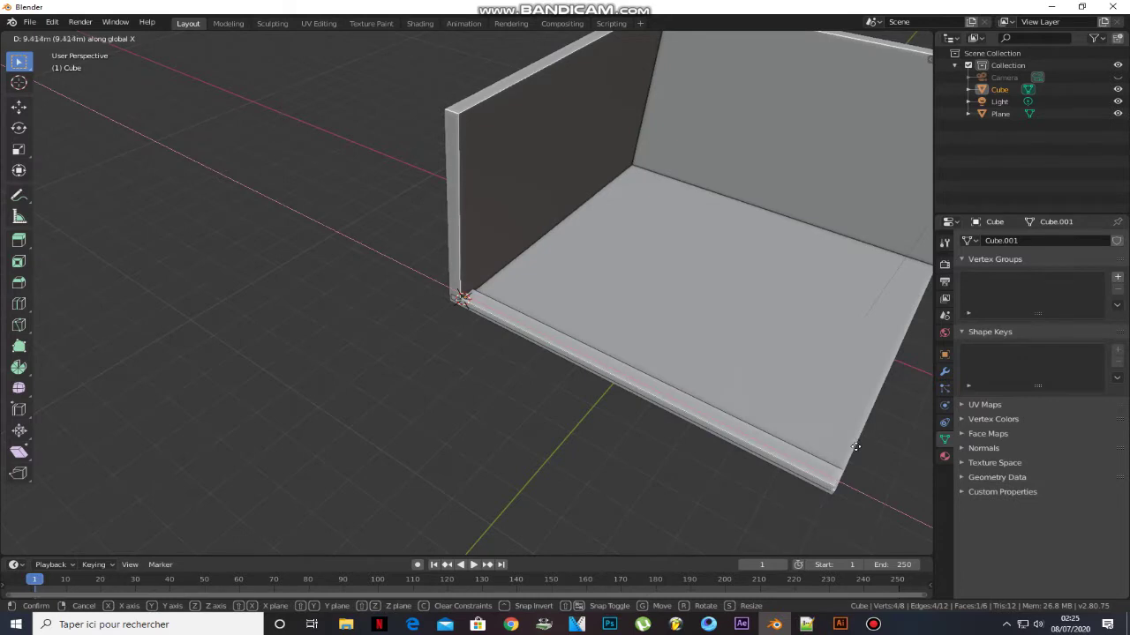
click(856, 447)
key(Tab)
Scale the plank along Z to make it thinner.
key(KP_3)
middle_drag(431, 315, 446, 360)
key(s)
key(z)
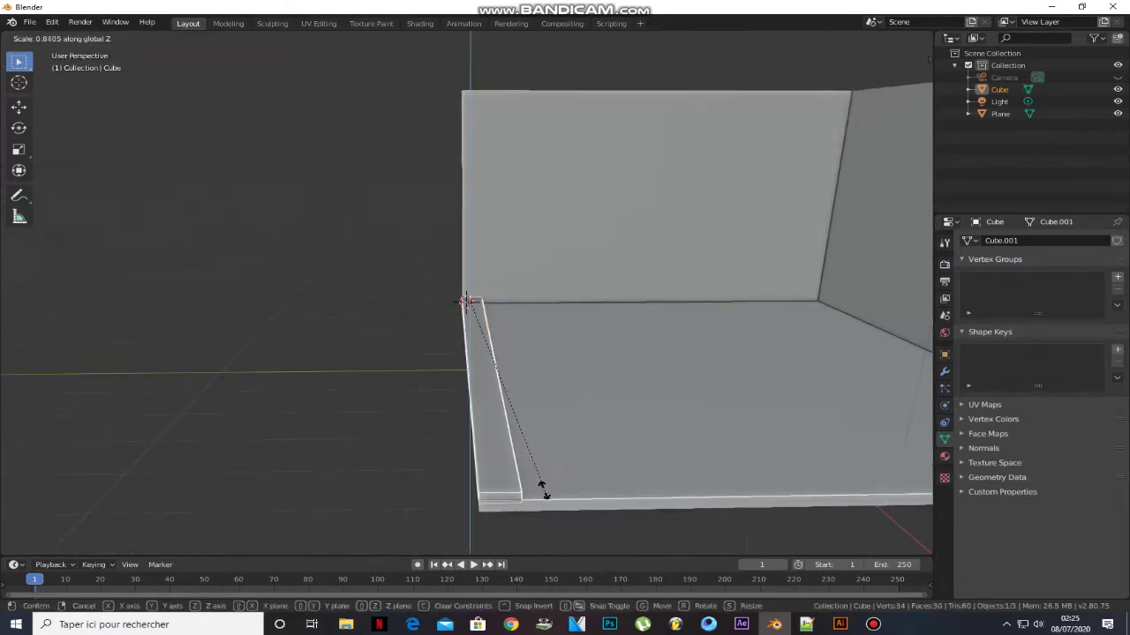
click(456, 368)
Add an Array modifier to the plank with a relative offset of 0 in X and 1.1 in Y.
click(944, 371)
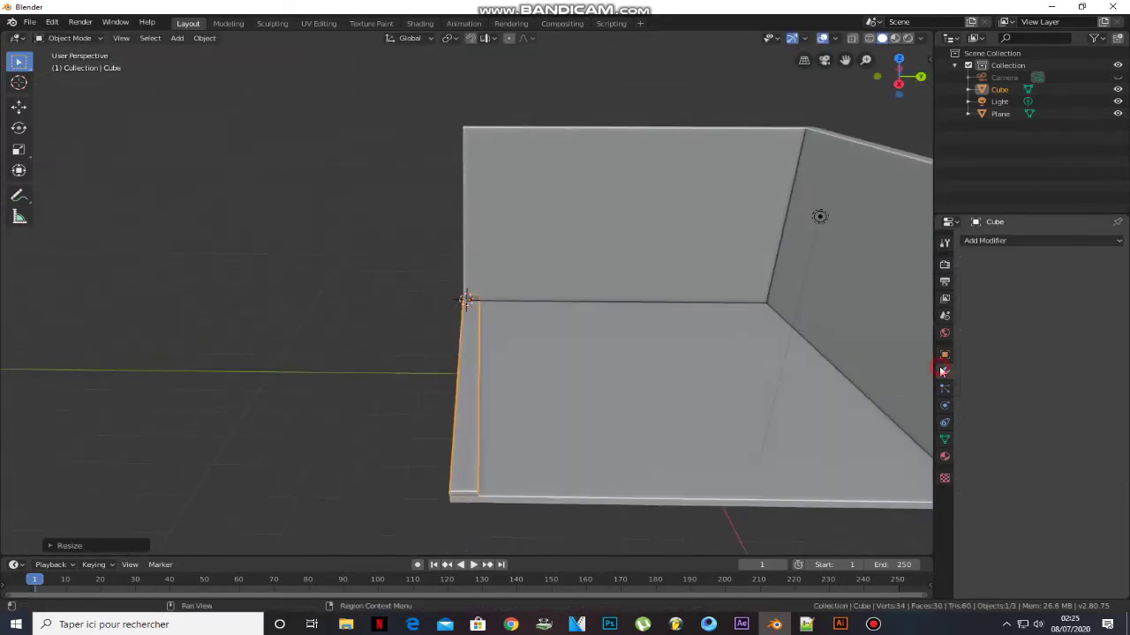
click(1029, 240)
click(873, 269)
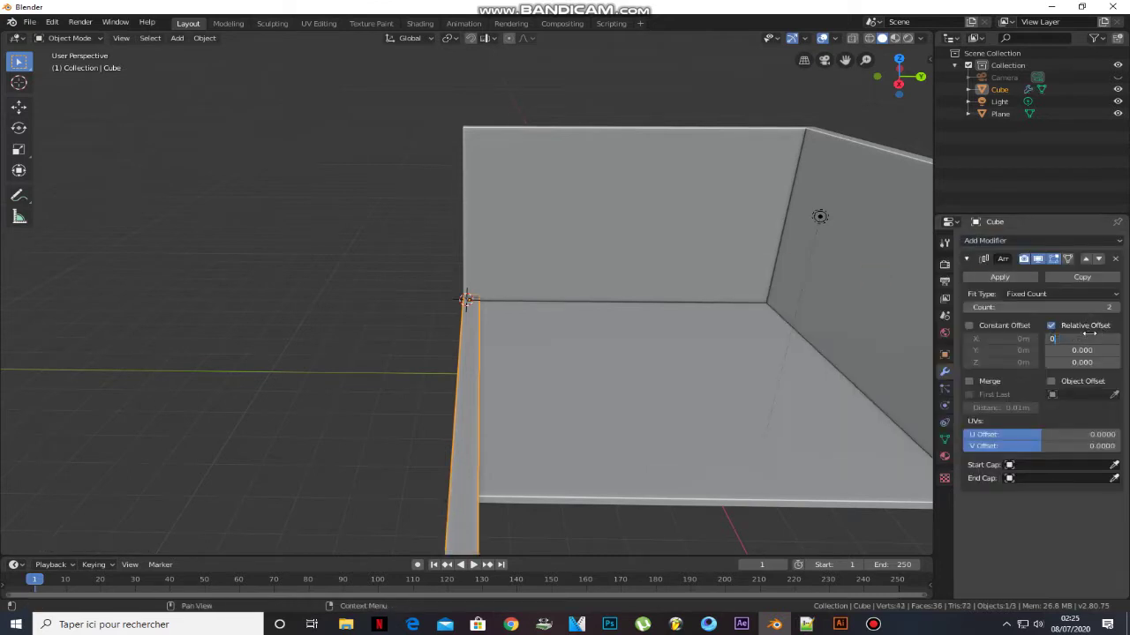
drag(1082, 351, 1084, 350)
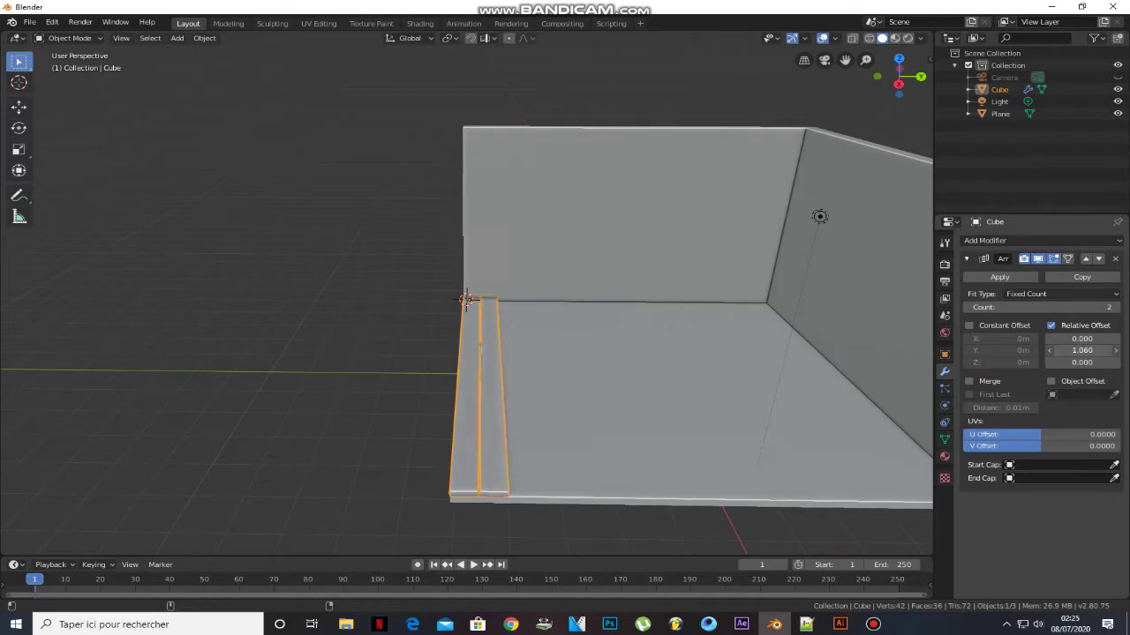
Set the array count to 17 to cover the floor with planks.
click(1117, 308)
click(1117, 307)
click(1118, 308)
click(1117, 308)
click(1117, 308)
click(1117, 308)
click(1117, 308)
click(1117, 308)
click(1118, 308)
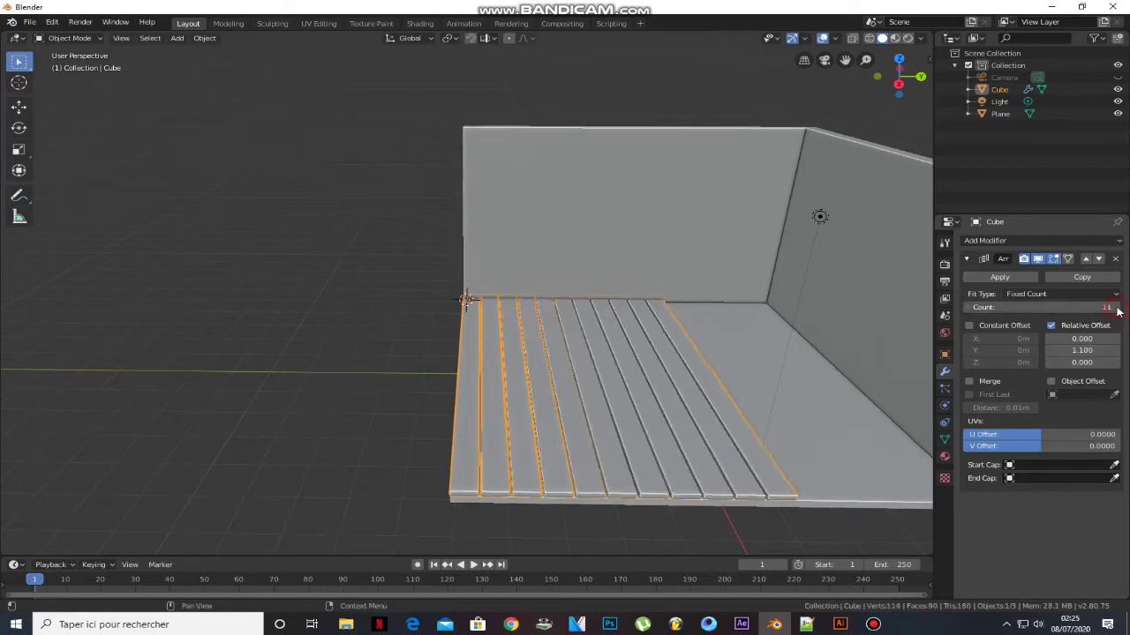
click(1118, 309)
click(1119, 309)
click(1119, 309)
click(1119, 309)
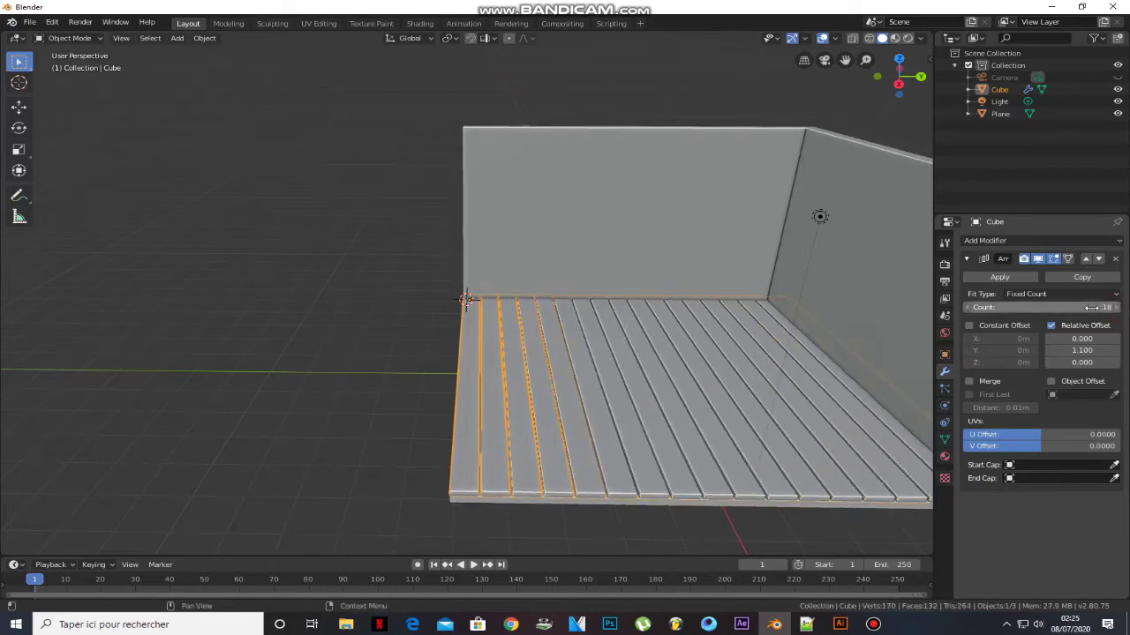
click(969, 307)
middle_drag(762, 322, 638, 162)
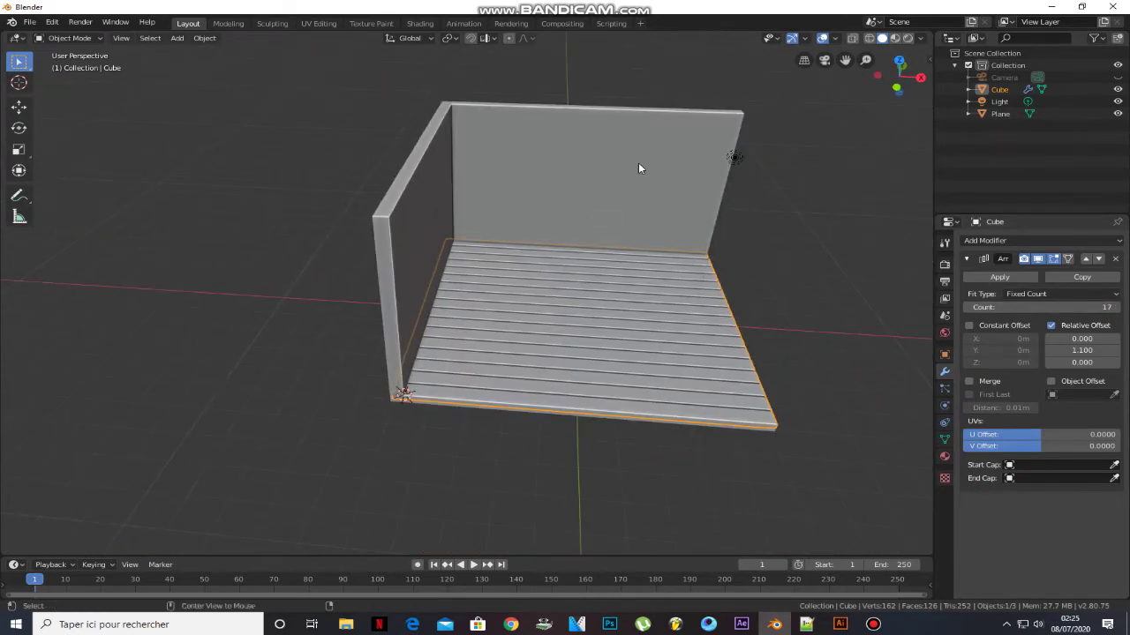
Edit the room mesh and add a vertical loop cut through the middle of the back wall.
alt+middle_click(638, 162)
click(429, 287)
key(Tab)
alt+middle_click(439, 274)
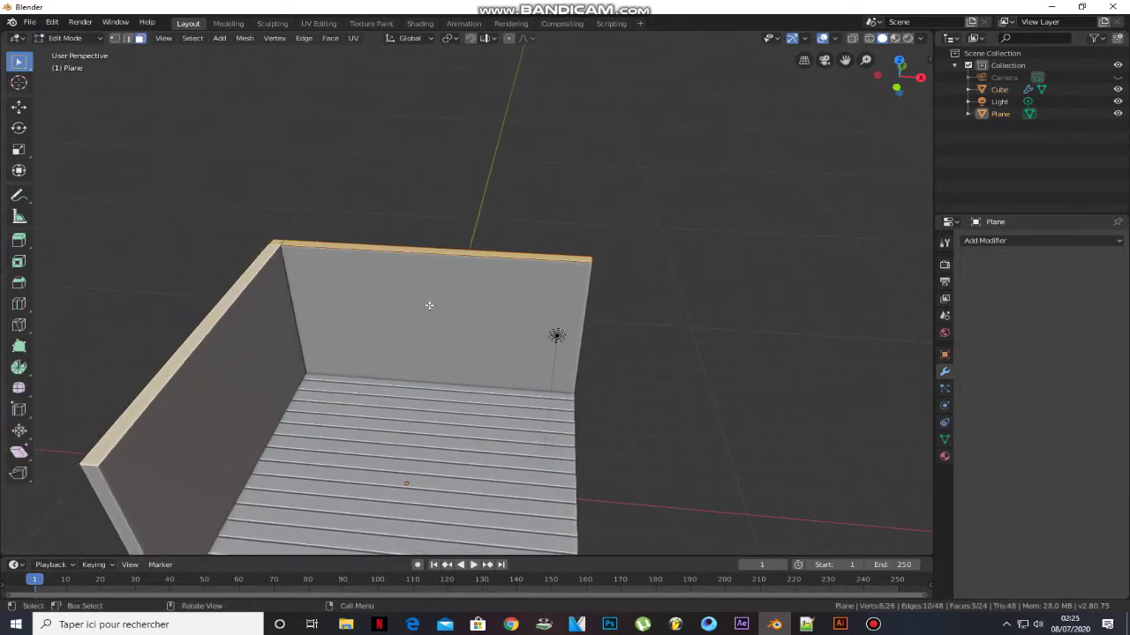
scroll(422, 305, up, 3)
middle_drag(422, 305, 461, 292)
key(ctrl+r)
click(443, 212)
click(443, 212)
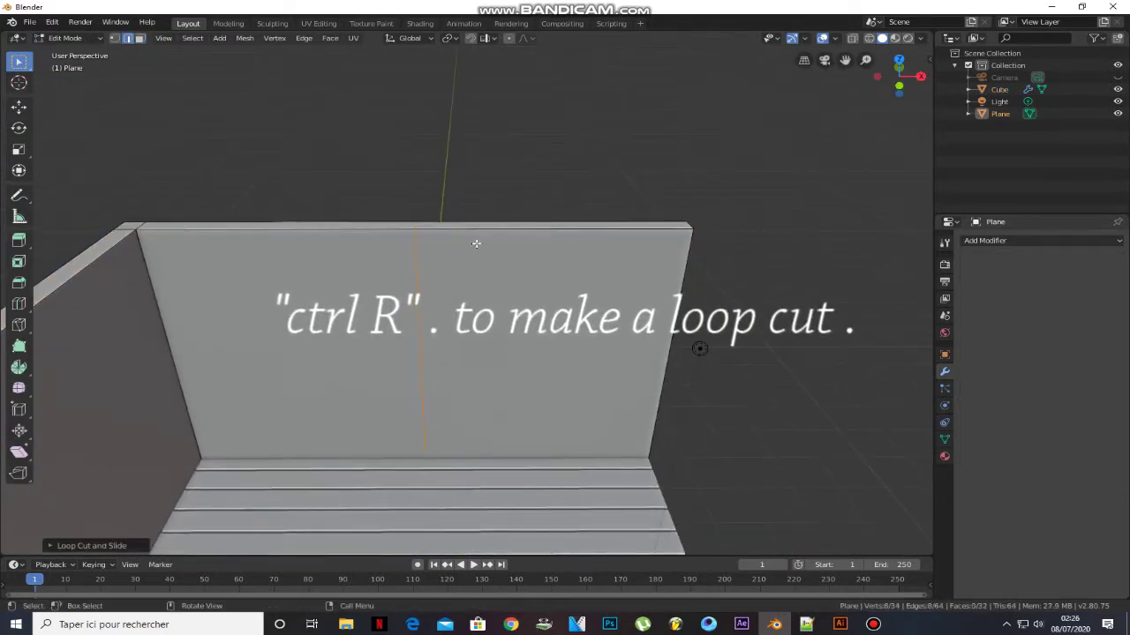
Add a horizontal loop cut around the walls and a vertical one near the back wall's open end.
key(ctrl+r)
click(689, 323)
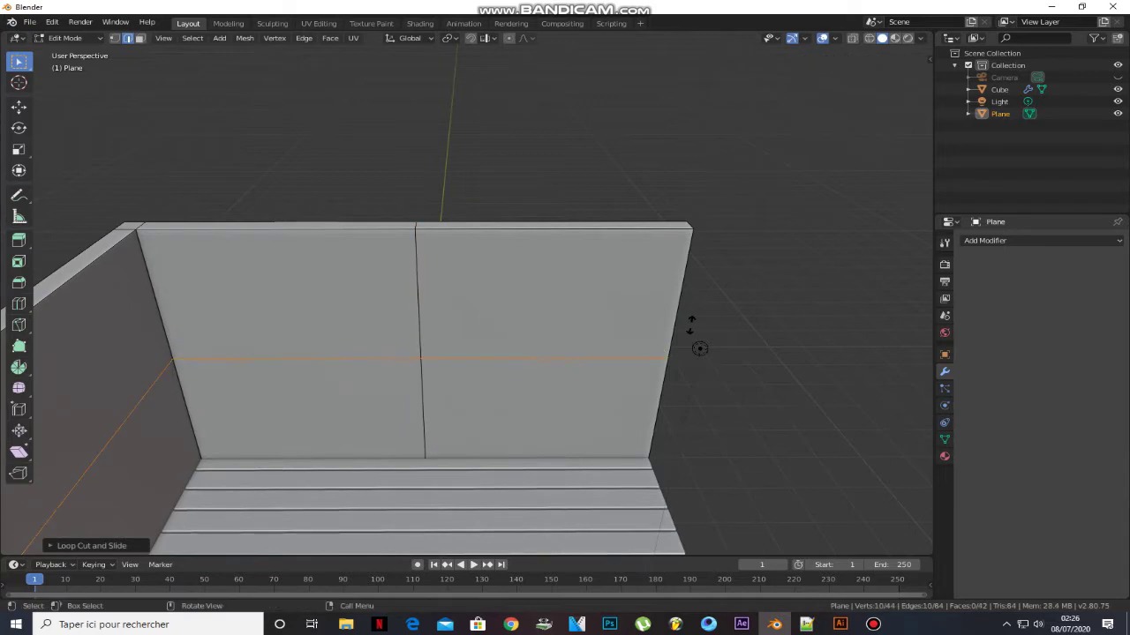
click(692, 332)
middle_drag(656, 315, 653, 312)
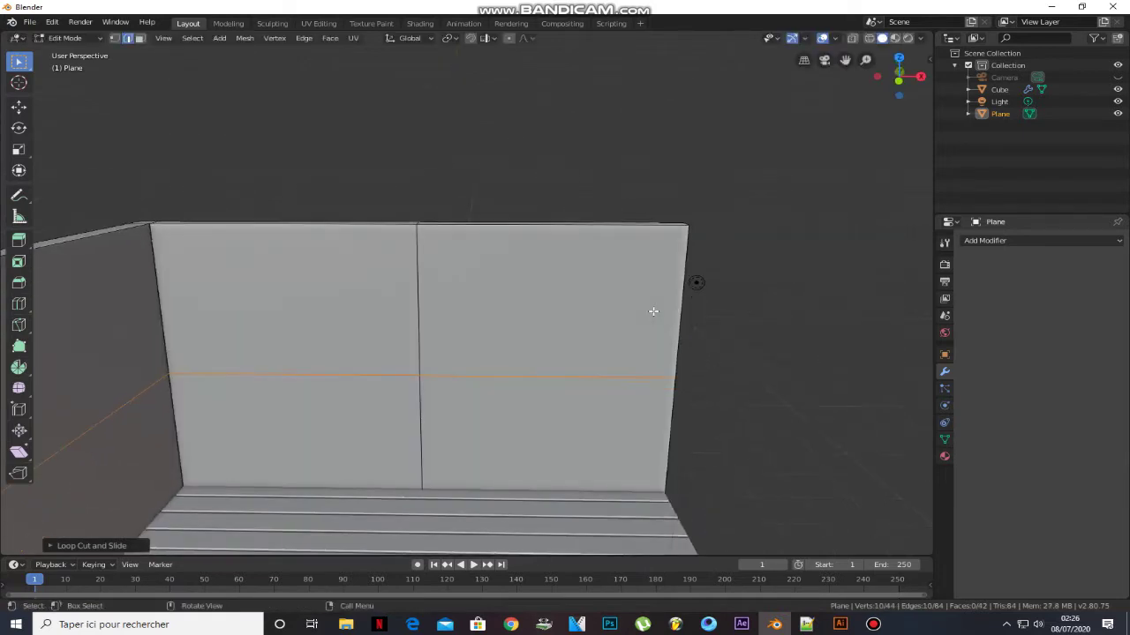
click(613, 224)
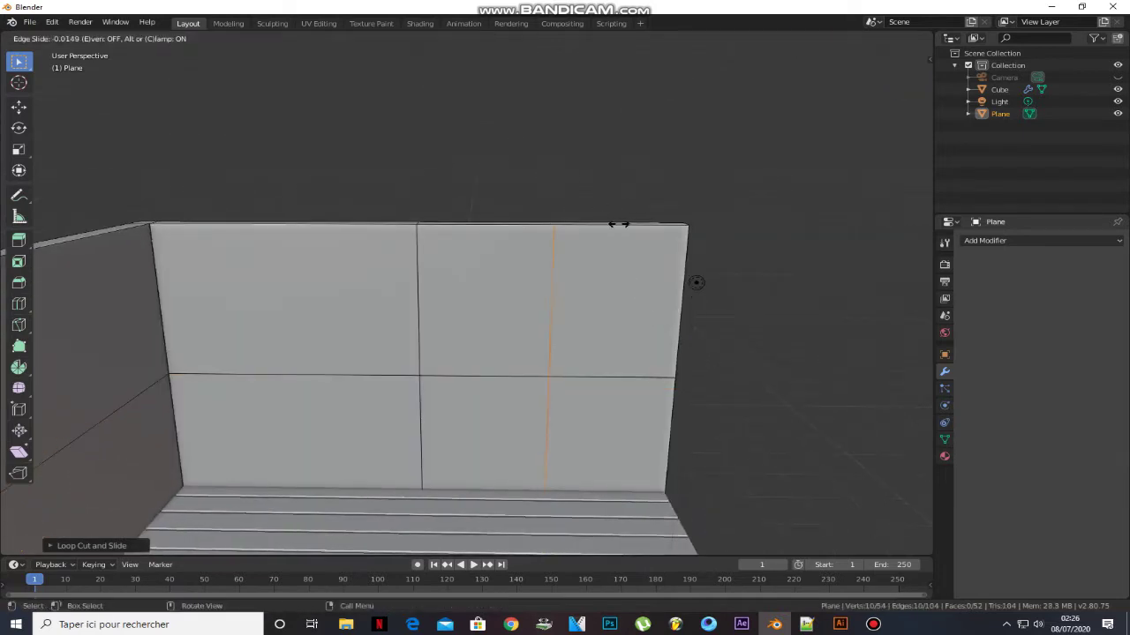
click(680, 224)
Inset the back wall's upper panel face between the vertical cuts, scale it along Z and shift it down slightly.
click(139, 39)
click(474, 274)
key(i)
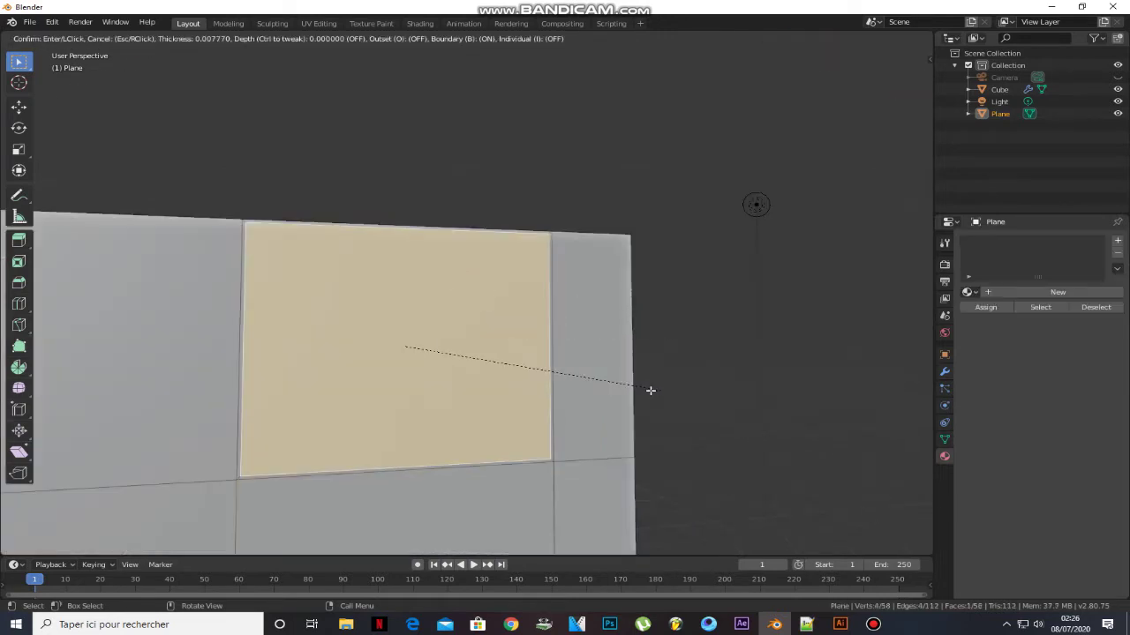
click(628, 392)
key(s)
key(z)
click(617, 412)
key(e)
click(613, 431)
middle_drag(613, 431, 510, 466)
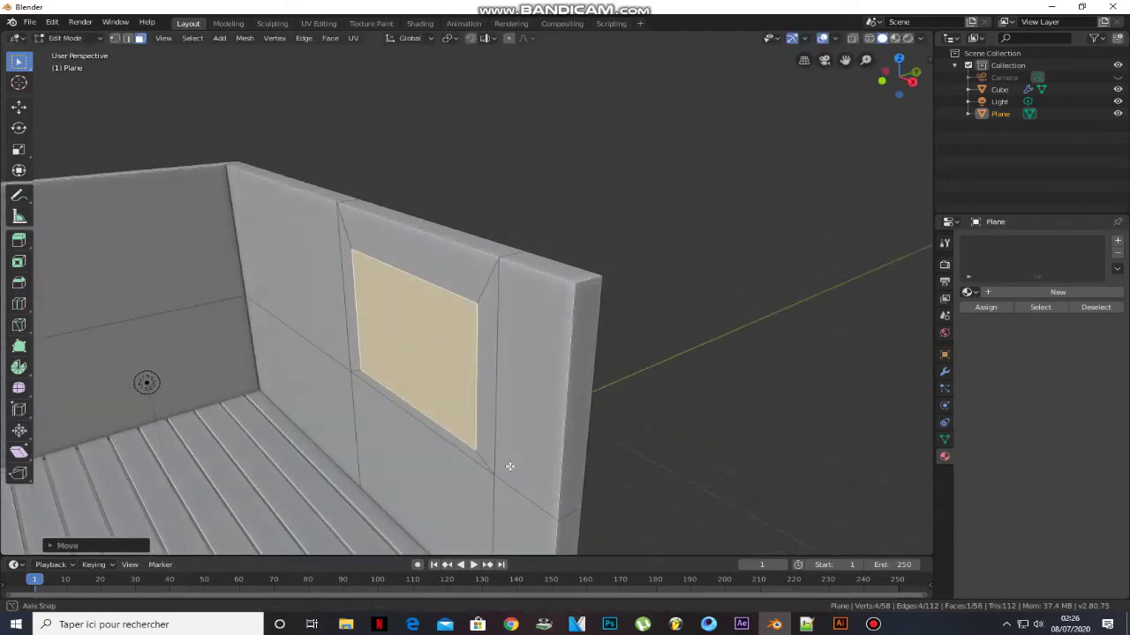
Extrude the window face about 0.29 m into the wall and inset it by a thin border.
key(e)
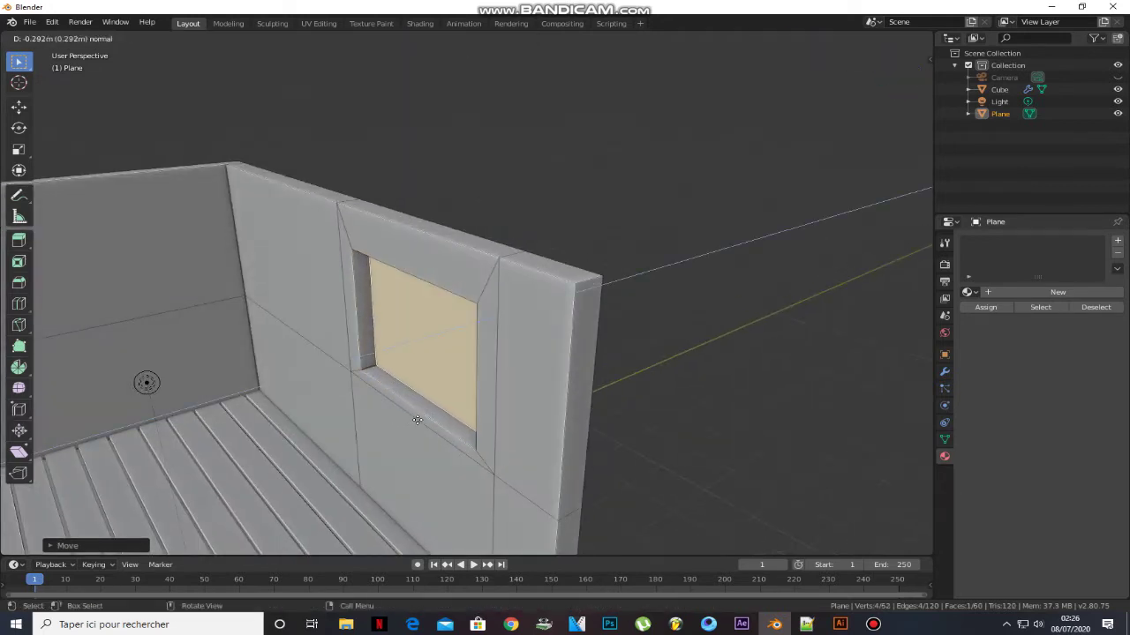
click(420, 420)
scroll(430, 375, up, 4)
middle_drag(430, 375, 558, 293)
shift+middle_drag(558, 293, 497, 382)
key(i)
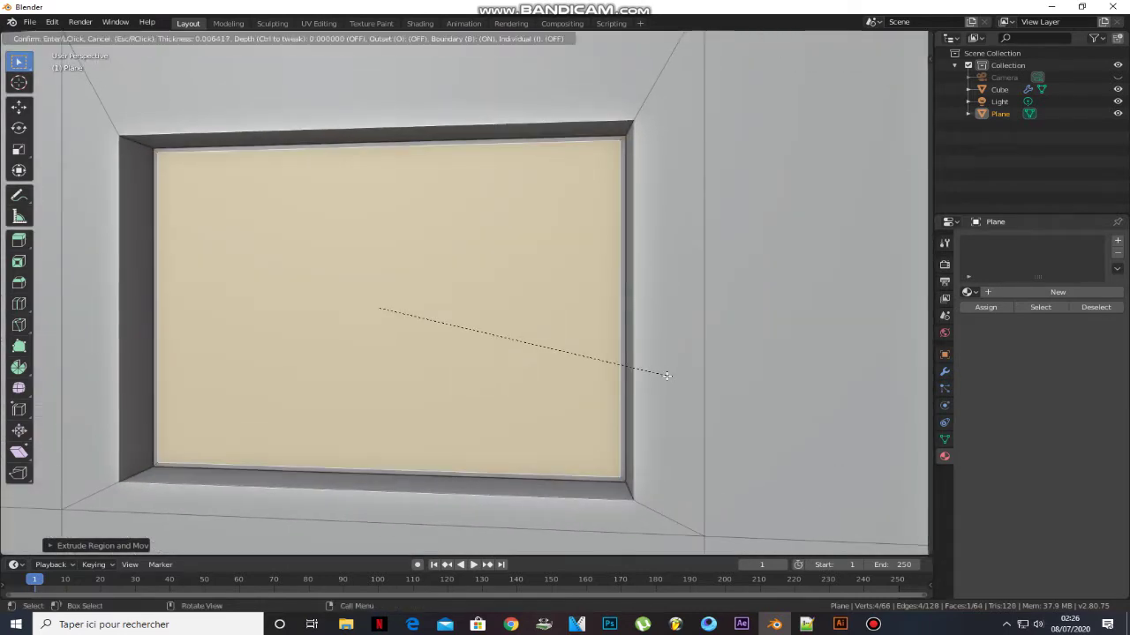
click(662, 376)
Select the border faces around the recessed window and assign them a new second material with an Emission surface.
click(611, 142)
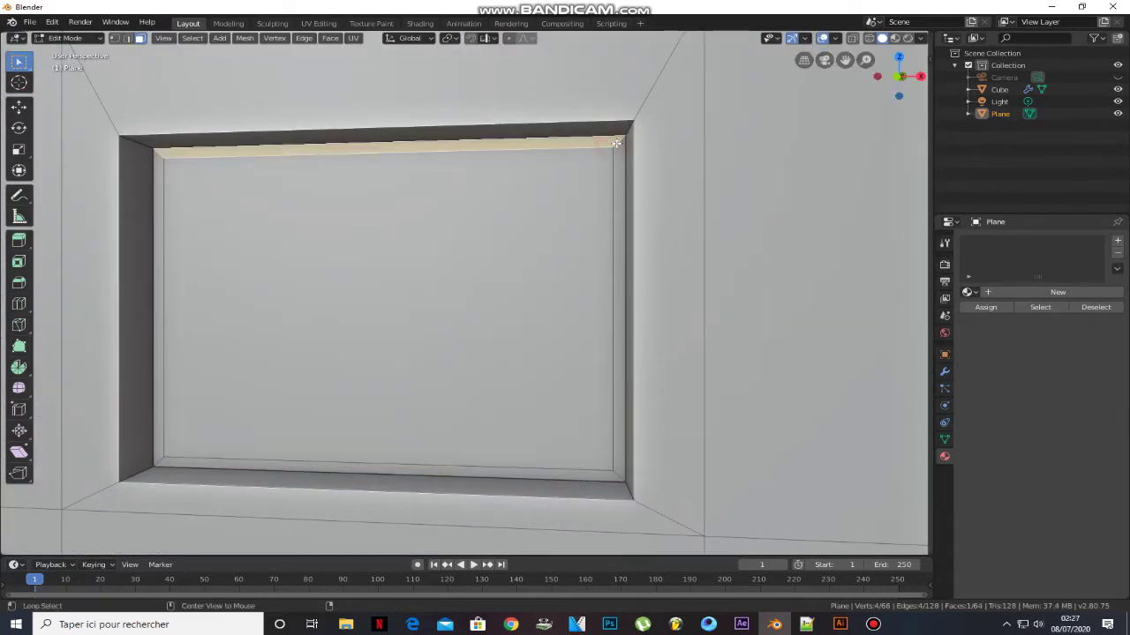
alt+click(616, 144)
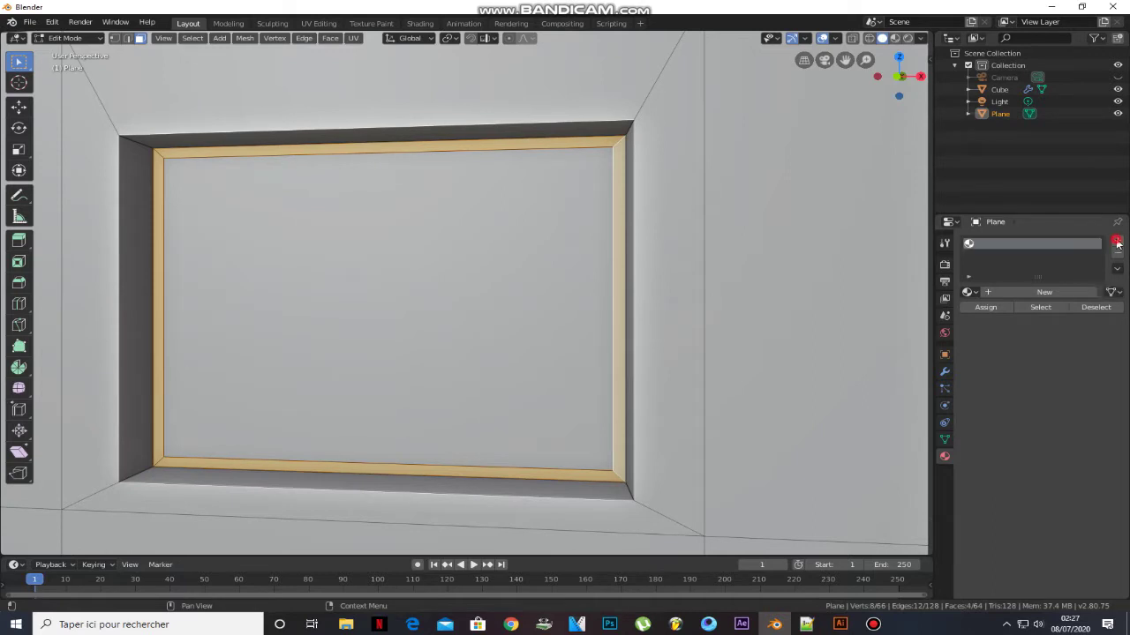
click(1118, 243)
click(1010, 316)
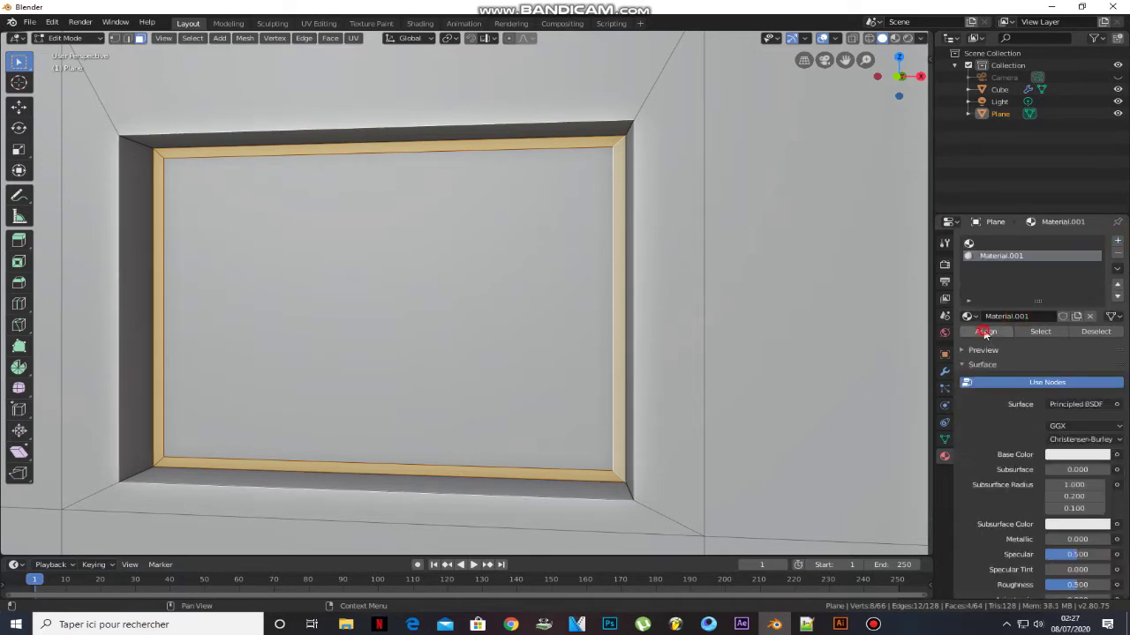
click(1078, 406)
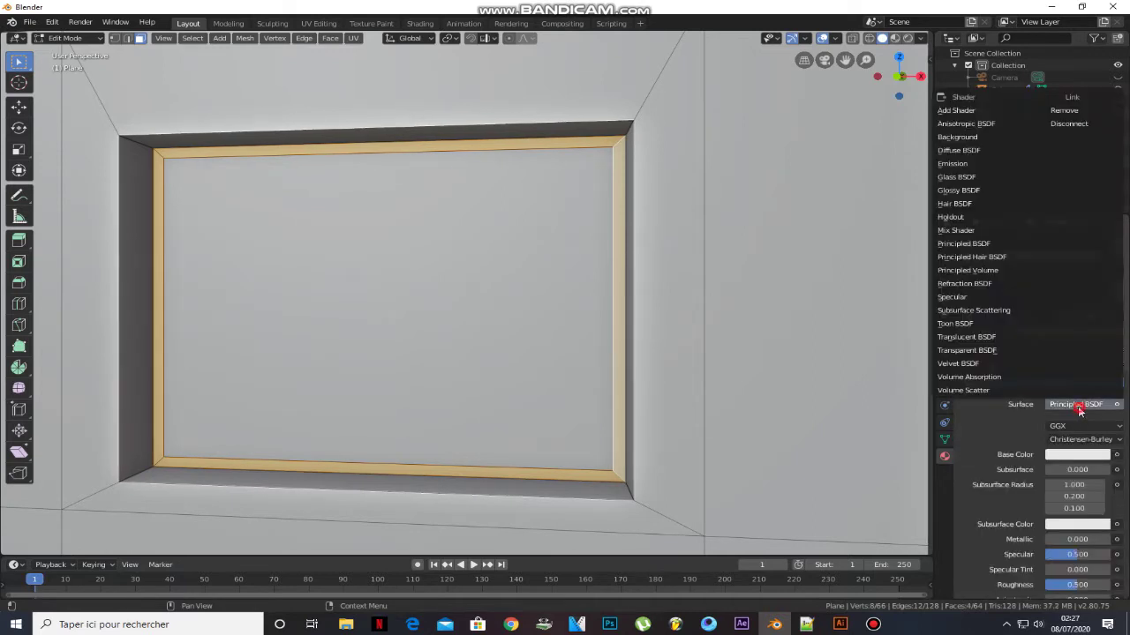
click(959, 163)
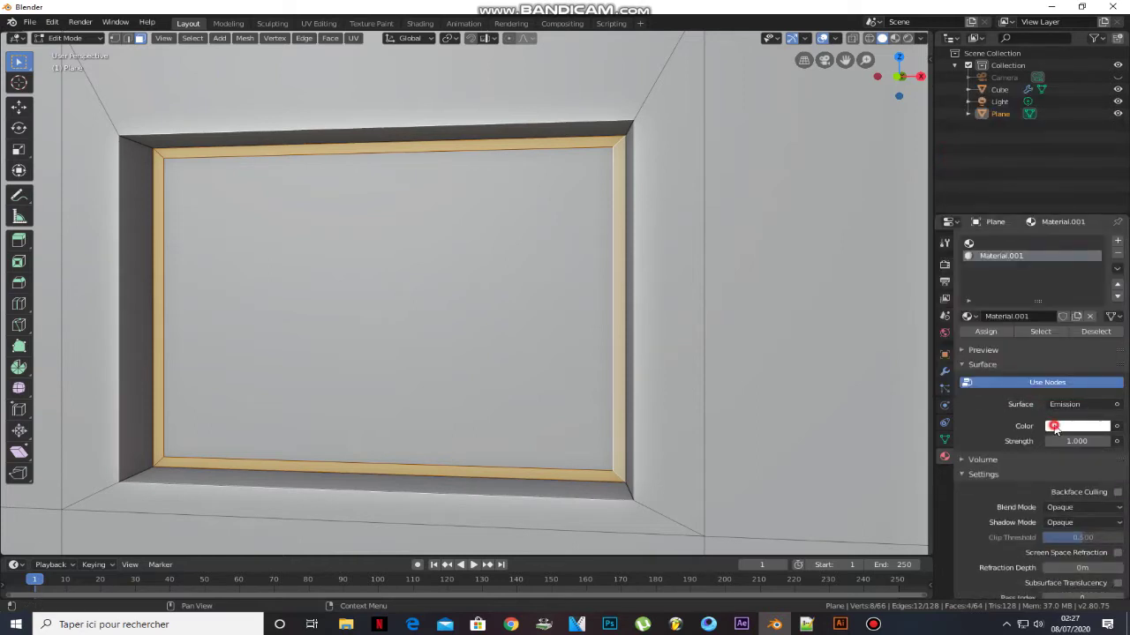
Set the window border's emission color to light blue (hue 0.543, saturation 0.984) and its strength to 3.9.
click(1055, 427)
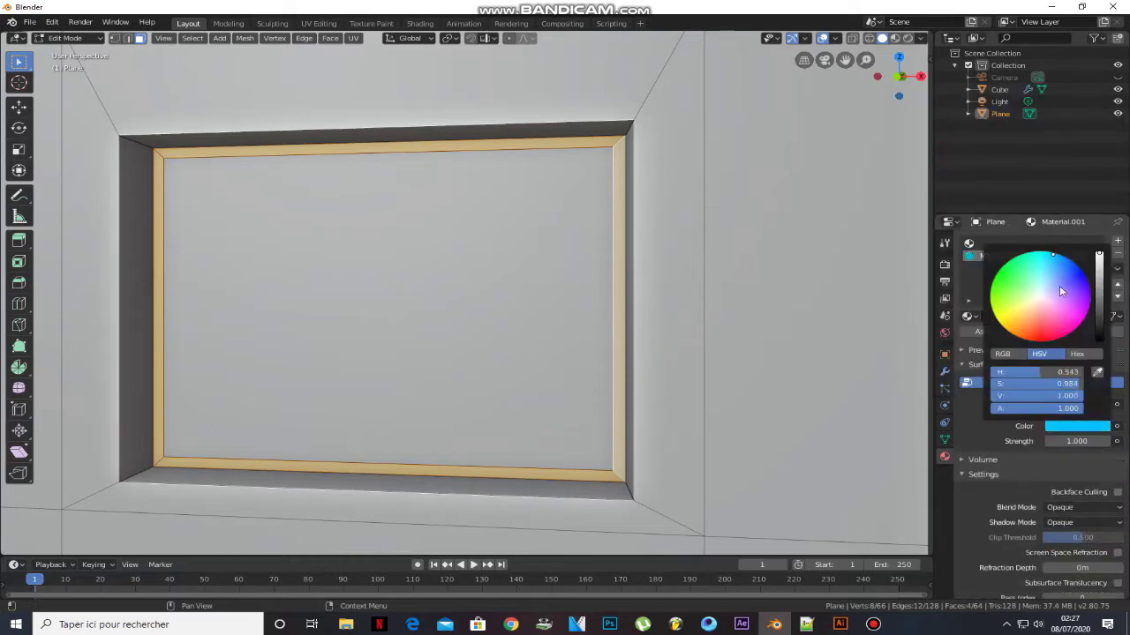
drag(1070, 439, 1078, 439)
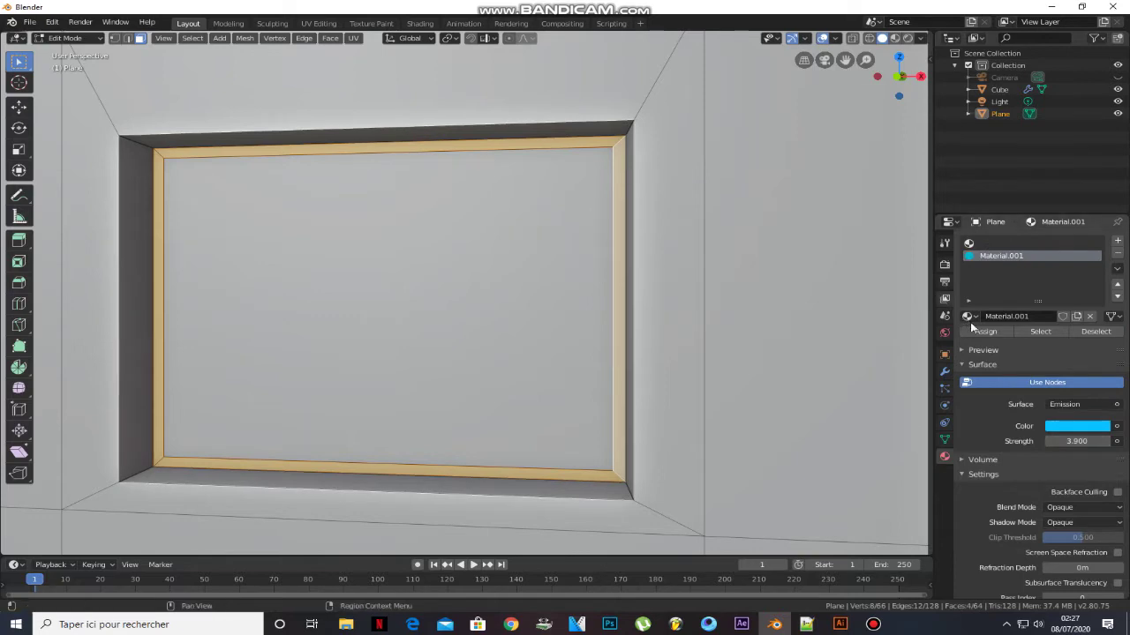
key(Tab)
Place the 3D cursor on the floor beside the windowless wall near its open end and add a plane there.
scroll(509, 264, down, 7)
middle_drag(504, 267, 349, 319)
shift+middle_drag(349, 319, 484, 342)
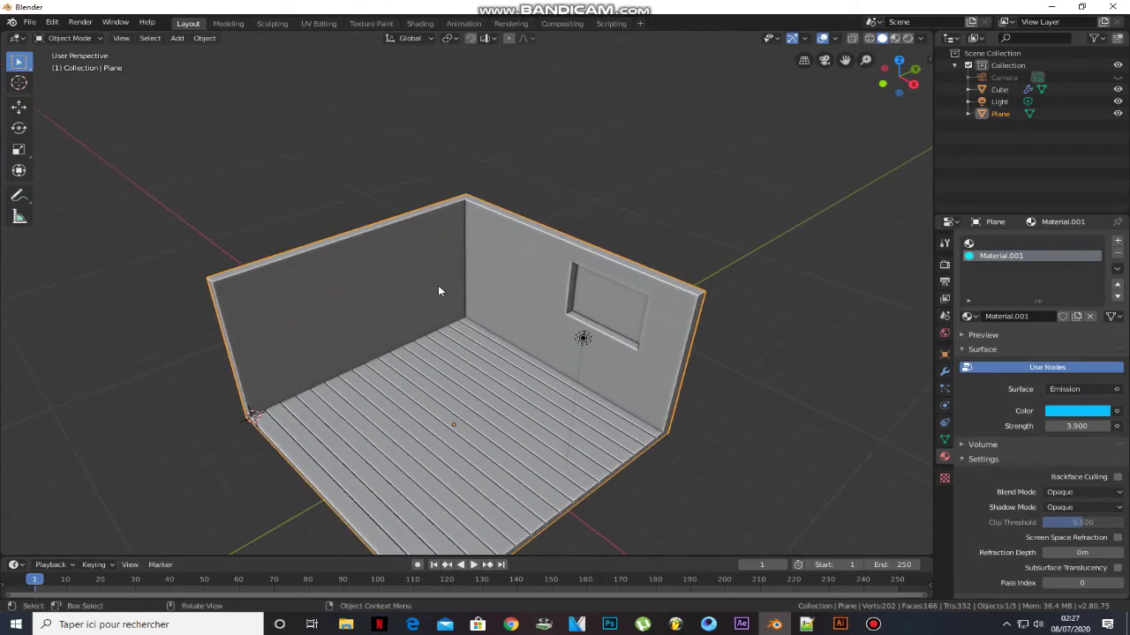
alt+middle_click(408, 270)
shift+middle_drag(352, 447, 385, 414)
shift+right_click(384, 414)
alt+middle_click(384, 415)
key(shift+a)
click(432, 376)
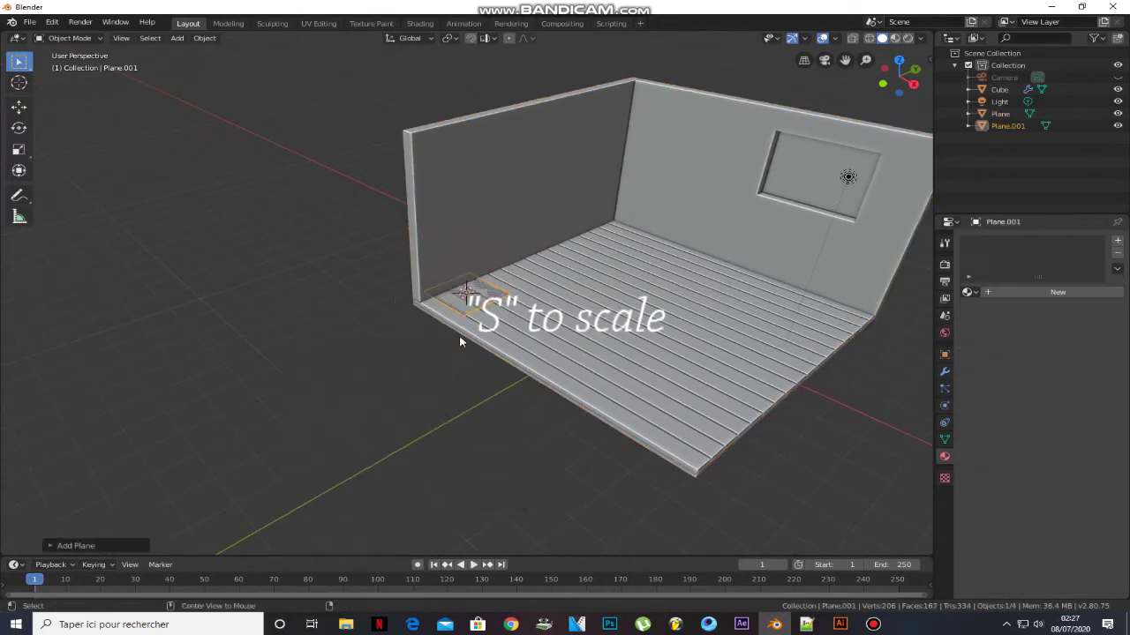
Scale the new plane along Y until it is about as narrow as one floor plank.
scroll(467, 317, up, 5)
middle_drag(494, 309, 556, 300)
key(s)
key(y)
click(446, 294)
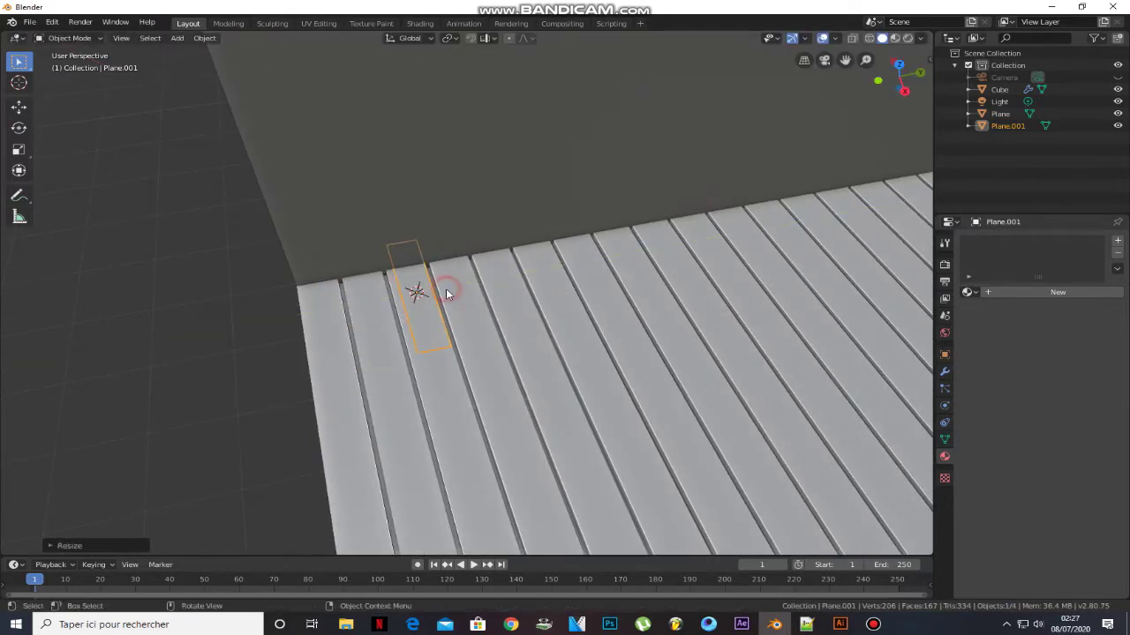
Move the narrow plane along X out of the wall, scale it slightly and adjust its height along Z.
key(g)
key(x)
click(473, 394)
key(s)
click(512, 384)
key(g)
key(z)
click(495, 371)
Extrude the plane into a thin stair step and subdivide its top face twice into a 4 by 4 grid.
key(Tab)
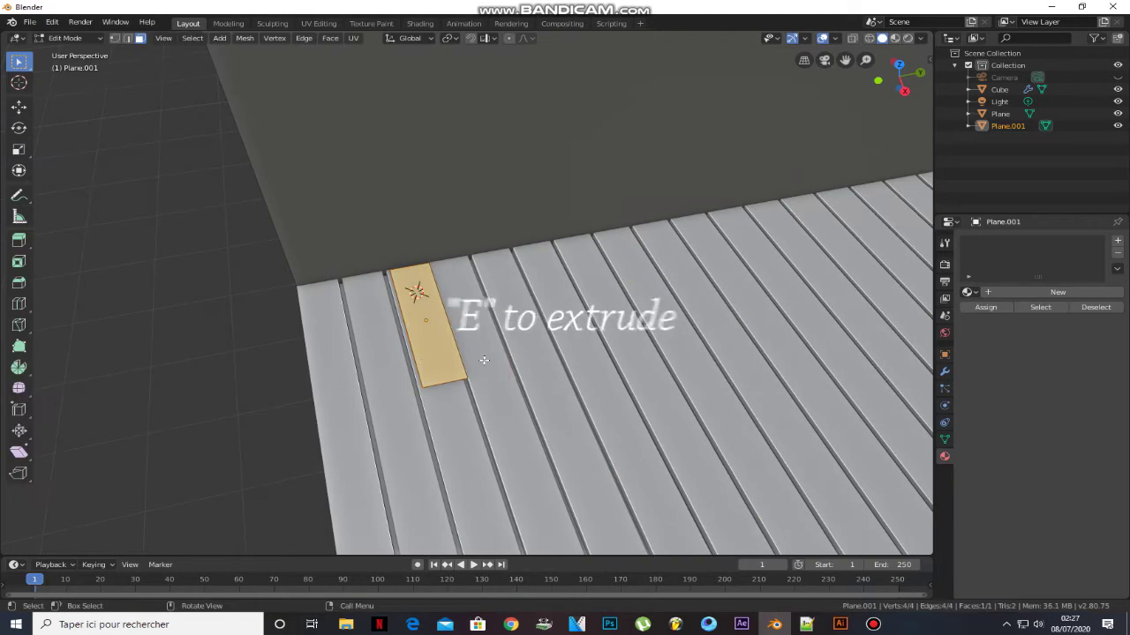
middle_drag(484, 360, 471, 333)
scroll(472, 334, up, 2)
key(e)
click(438, 339)
right_click(436, 341)
click(418, 352)
right_click(417, 352)
click(417, 352)
Try insetting the step's sixteen top faces individually and undo the inset.
scroll(418, 352, up, 3)
middle_drag(420, 352, 461, 353)
key(i)
key(i)
click(607, 452)
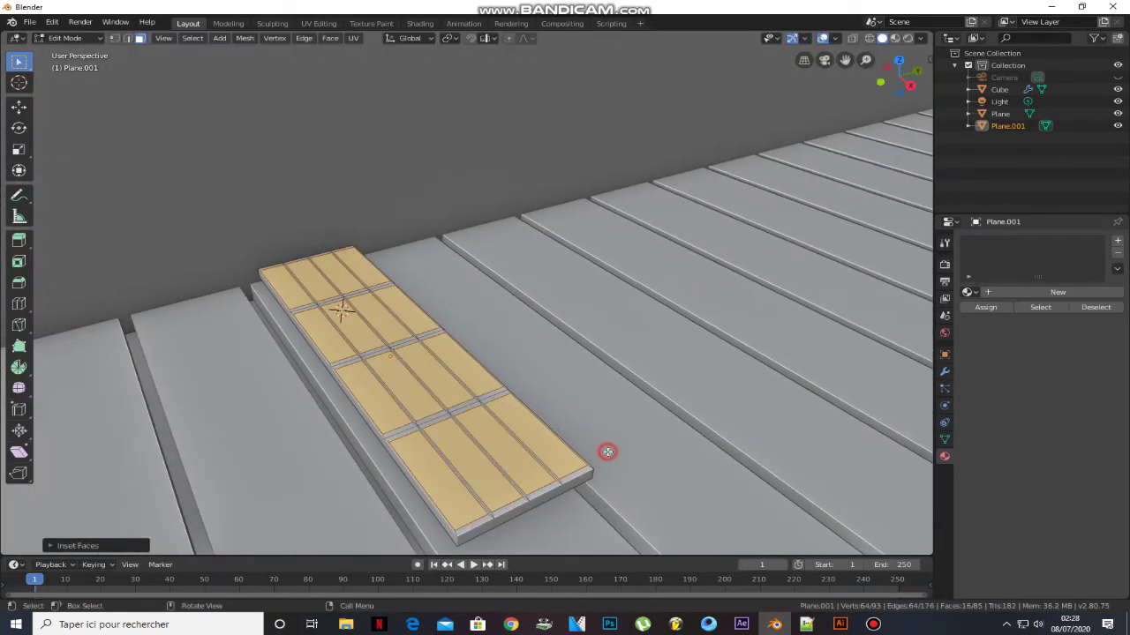
middle_drag(498, 402, 462, 383)
key(ctrl+z)
Change the pivot point mode, inset the step's sixteen top faces individually and extrude them about 0.04 m downward.
click(453, 38)
click(431, 98)
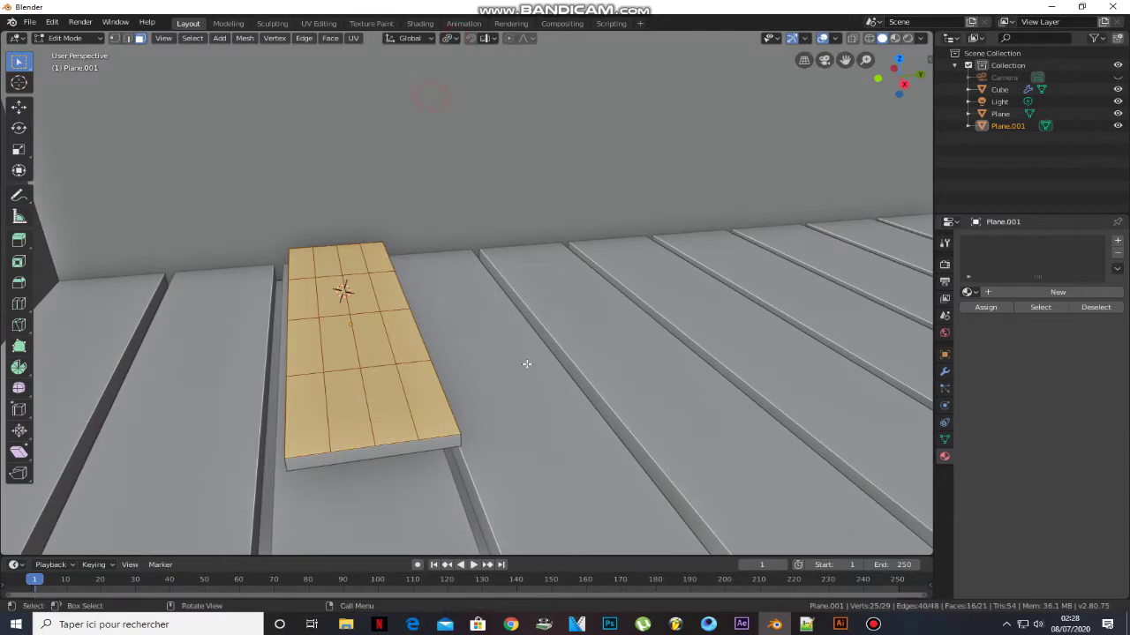
key(i)
key(i)
click(517, 383)
key(e)
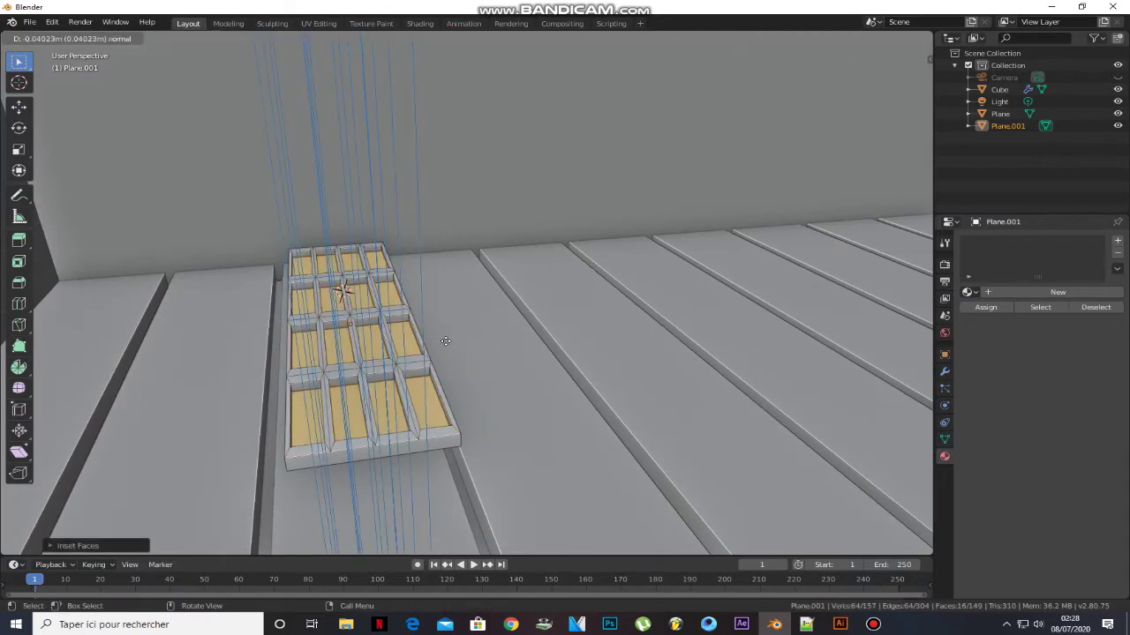
click(448, 340)
Scale the grated step along Y in Object Mode and adjust its height along Z.
key(Tab)
scroll(565, 331, down, 4)
middle_drag(591, 318, 605, 336)
key(s)
key(y)
click(547, 332)
key(g)
key(z)
click(531, 339)
Shift the grated step along Y beside the wall.
scroll(494, 326, down, 4)
key(g)
key(y)
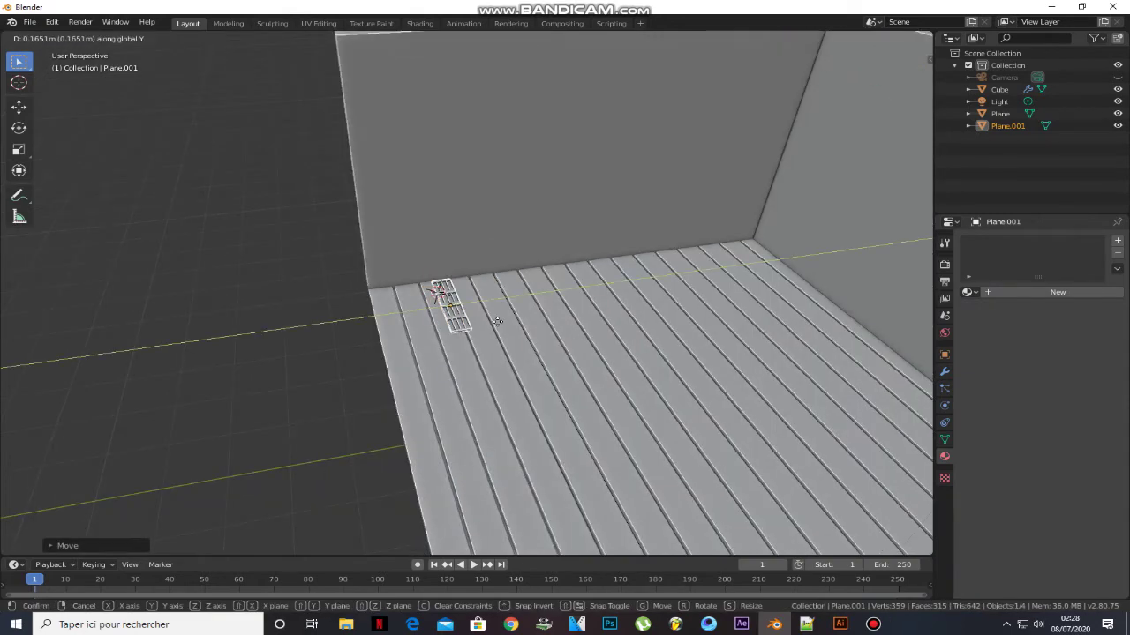
click(468, 331)
Scale the step's thickness along Z and reposition it vertically over the floor.
scroll(477, 317, up, 4)
middle_drag(482, 308, 446, 289)
key(s)
key(z)
click(538, 376)
key(g)
key(z)
click(538, 377)
Add an Array modifier to the step with a relative offset of X 0, Y 1.0 and Z 4.0.
click(942, 371)
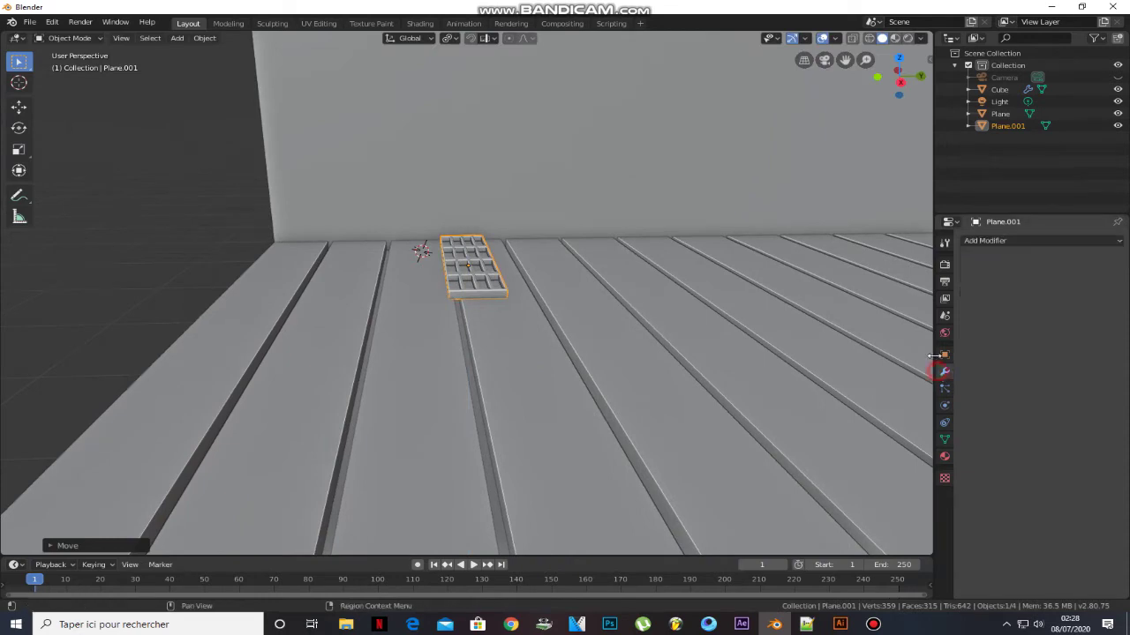
click(1043, 242)
click(848, 283)
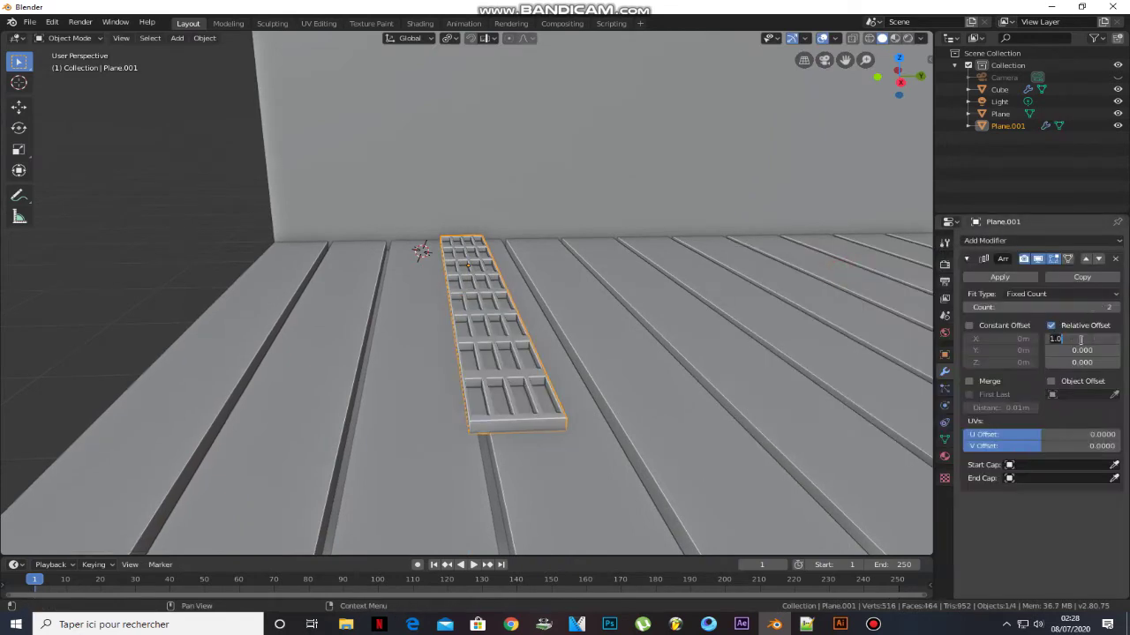
text(0)
key(Return)
mouse_move(1069, 363)
mouse_down()
mouse_move(1099, 363)
mouse_move(1087, 351)
mouse_up()
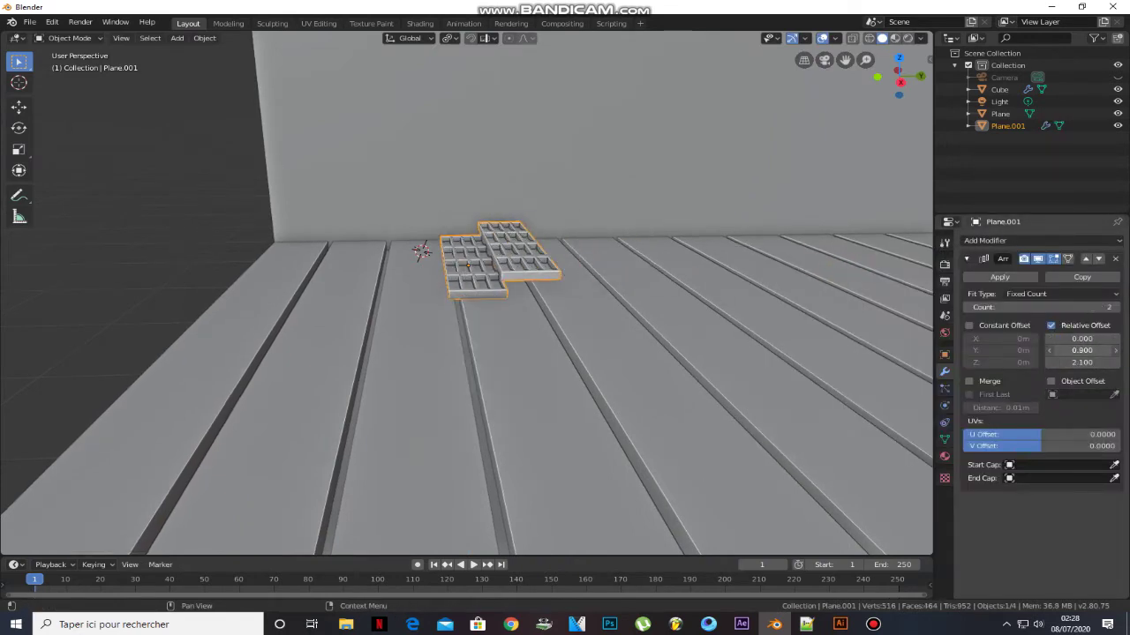
scroll(513, 240, down, 2)
middle_drag(514, 240, 514, 257)
drag(1081, 361, 1104, 362)
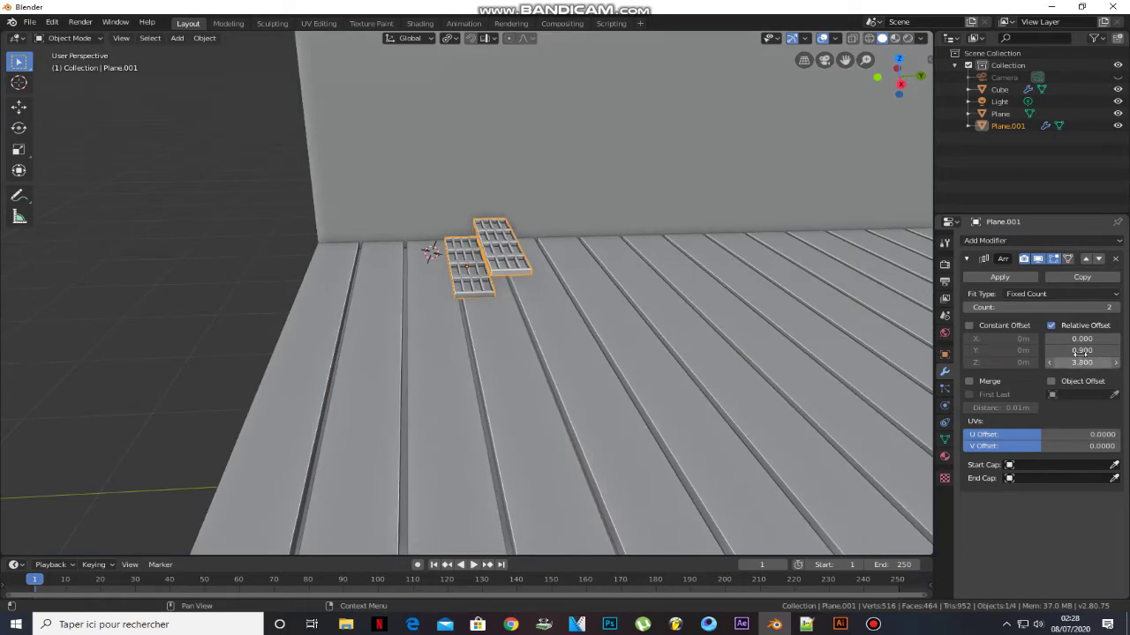
Raise the array's count to 19 so the stairs climb along the wall to the corner.
double_click(1115, 307)
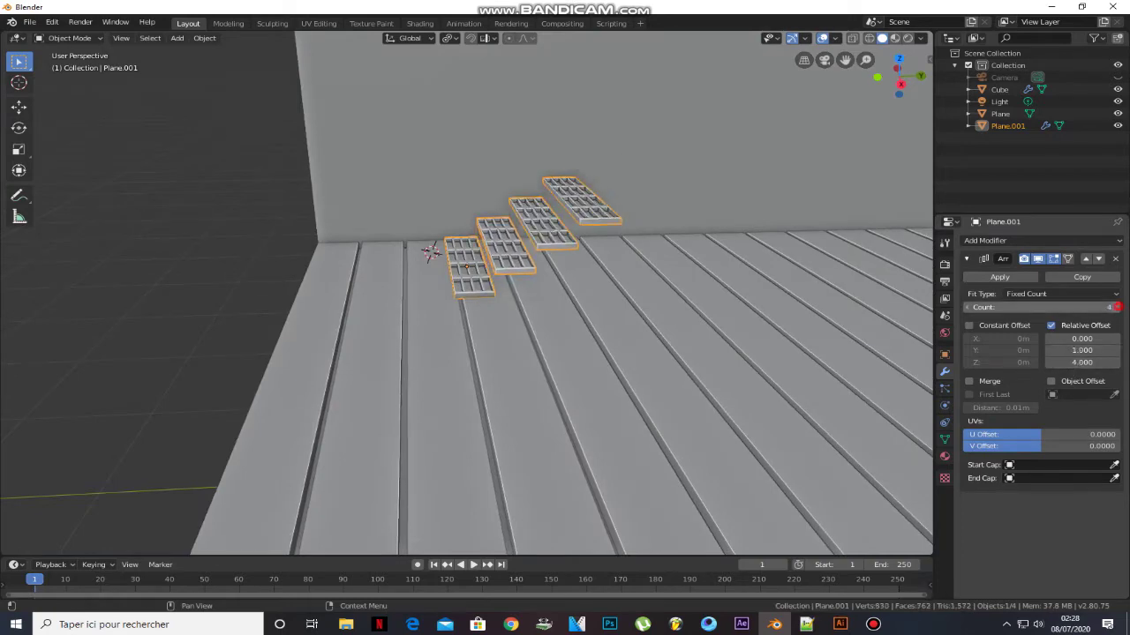
triple_click(1115, 307)
triple_click(1115, 308)
scroll(748, 160, down, 2)
shift+middle_drag(749, 160, 412, 320)
double_click(1116, 307)
triple_click(1118, 308)
triple_click(1118, 308)
scroll(629, 226, down, 4)
scroll(412, 320, up, 4)
click(1116, 309)
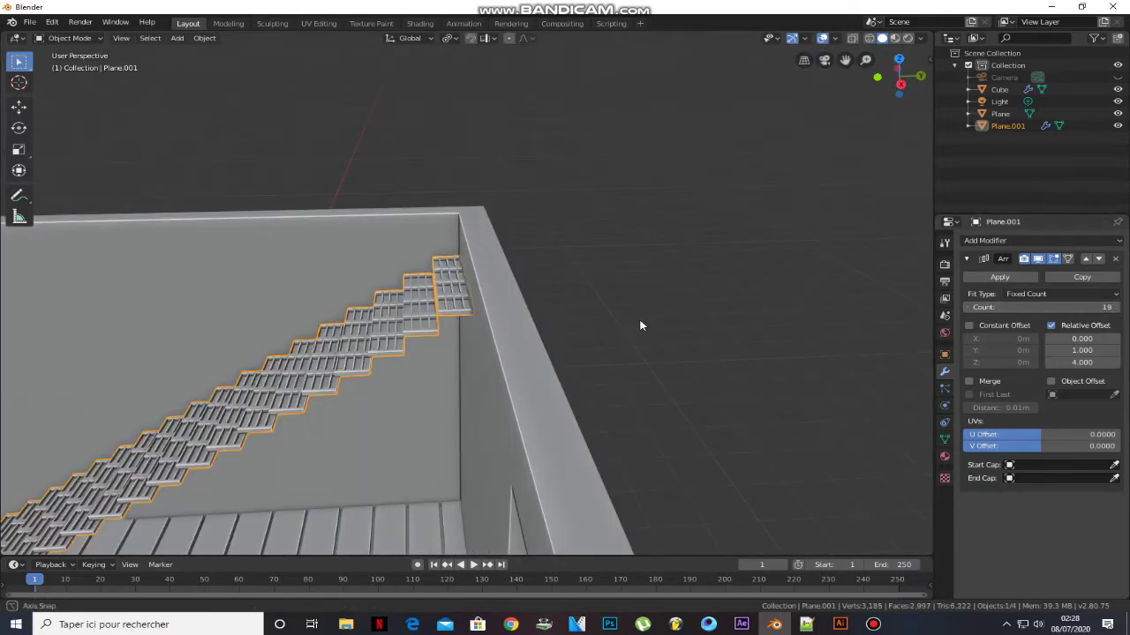
Edit the room mesh and add a vertical loop cut near the staircase wall's corner and a horizontal one at door height.
middle_drag(641, 323, 701, 325)
scroll(494, 397, down, 4)
click(418, 380)
scroll(399, 386, up, 5)
middle_drag(400, 385, 412, 262)
key(Tab)
scroll(395, 277, down, 2)
key(ctrl+r)
click(334, 55)
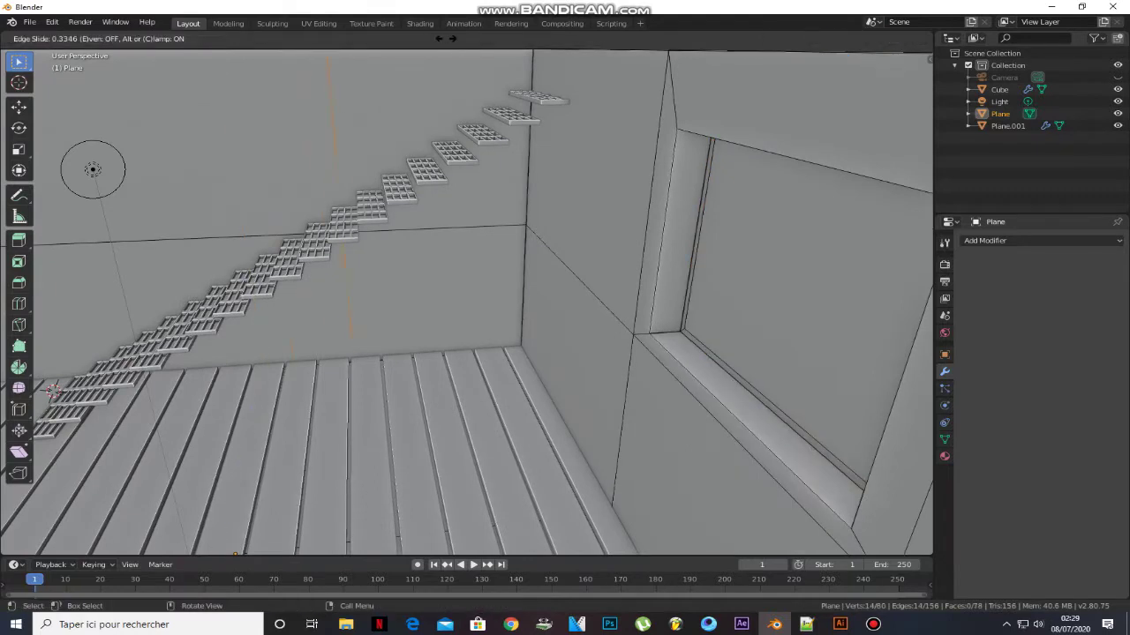
click(512, 535)
click(532, 146)
right_click(532, 146)
Select the two stacked faces under the upper stairs beside the corner and inset them together.
click(141, 38)
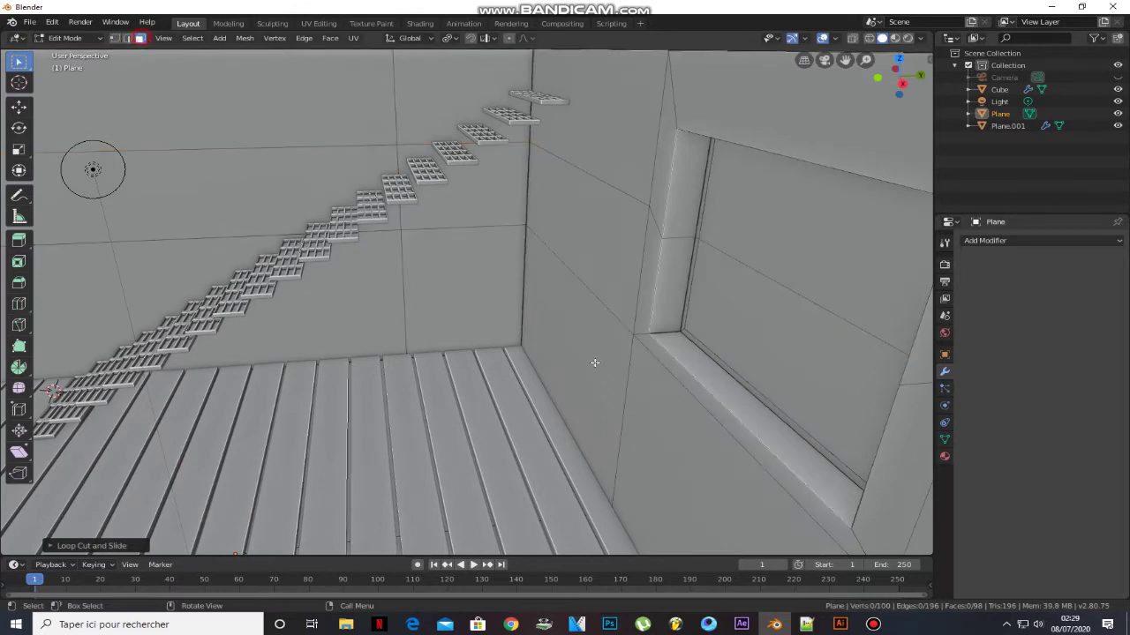
click(469, 234)
shift+click(475, 205)
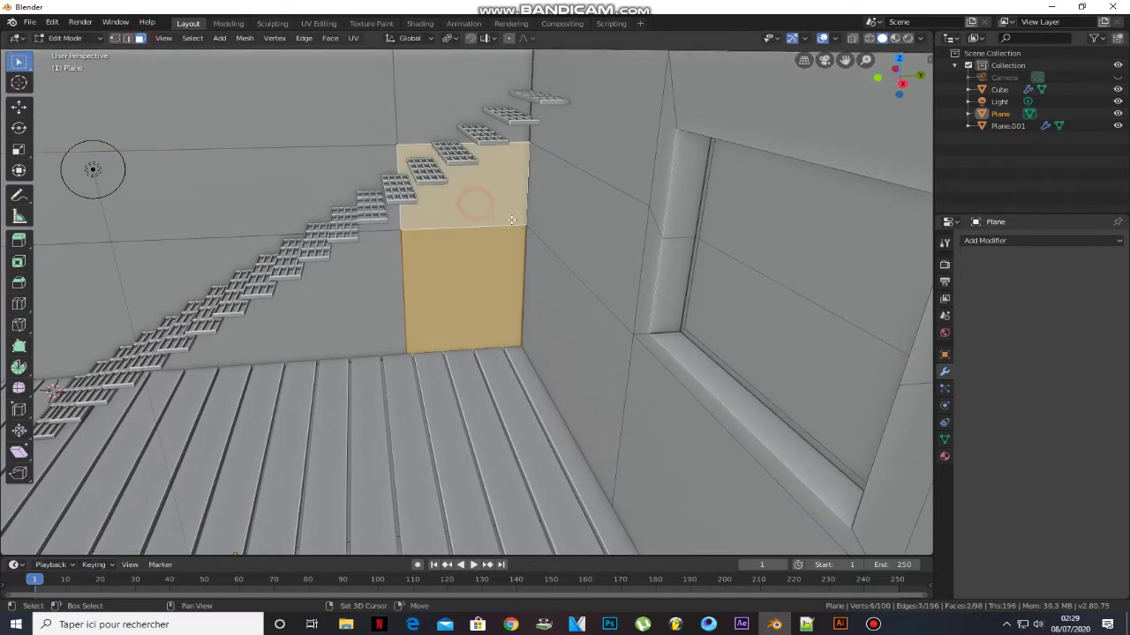
key(i)
click(583, 232)
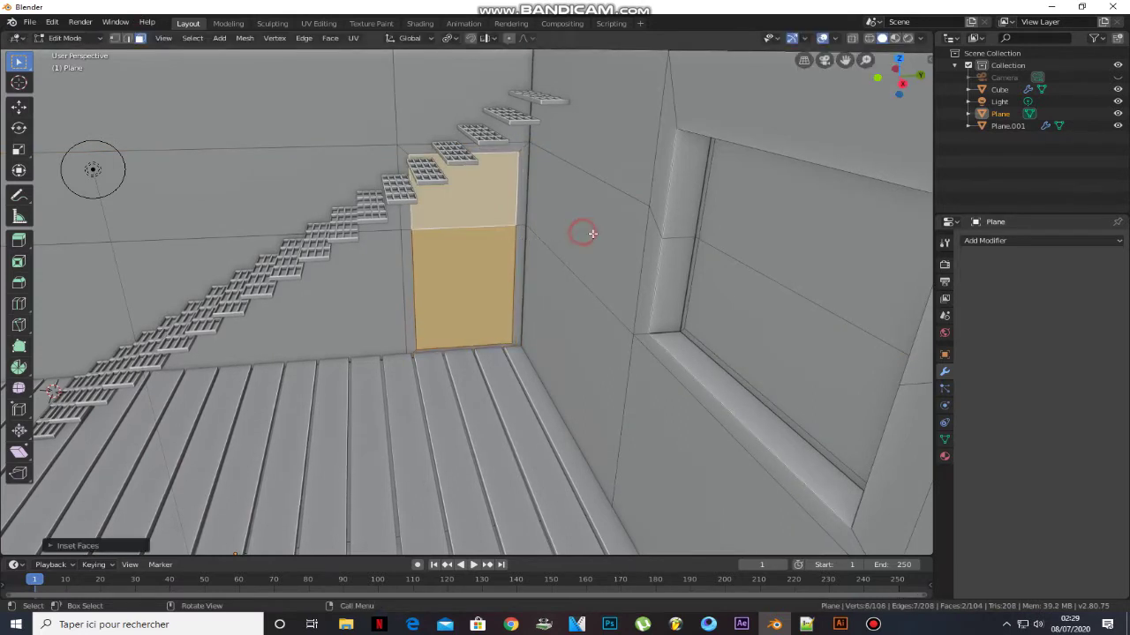
Narrow the inset door faces along the wall and stretch them along Z down to the floor.
key(s)
key(x)
click(583, 233)
key(s)
key(z)
click(586, 235)
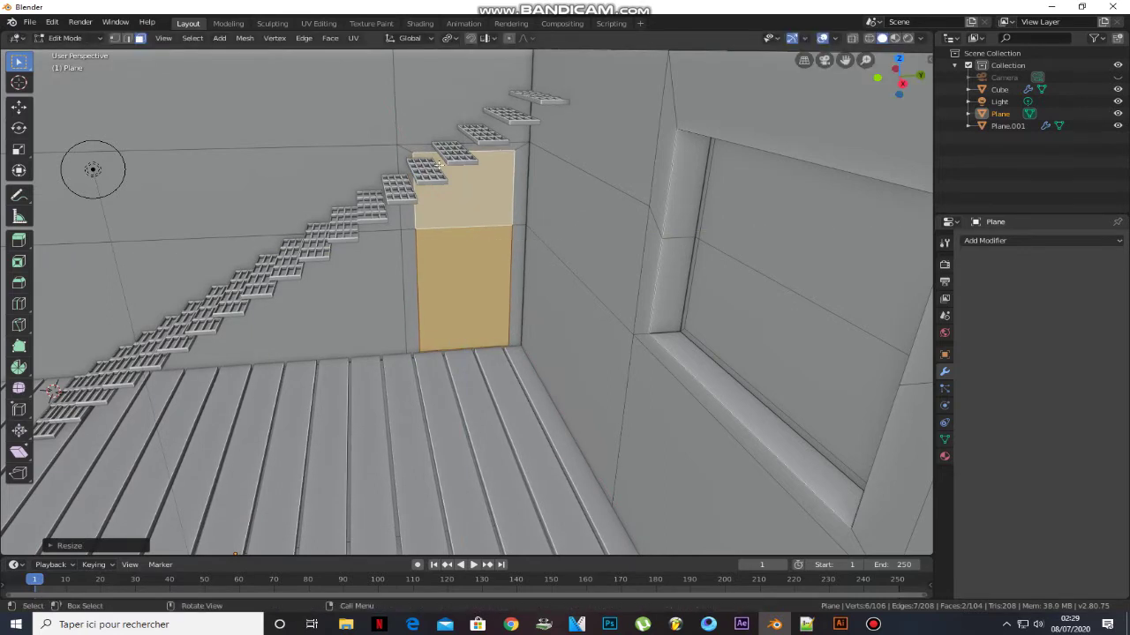
Move the top edge of the door outline down slightly along Z.
key(2)
click(496, 150)
key(g)
key(z)
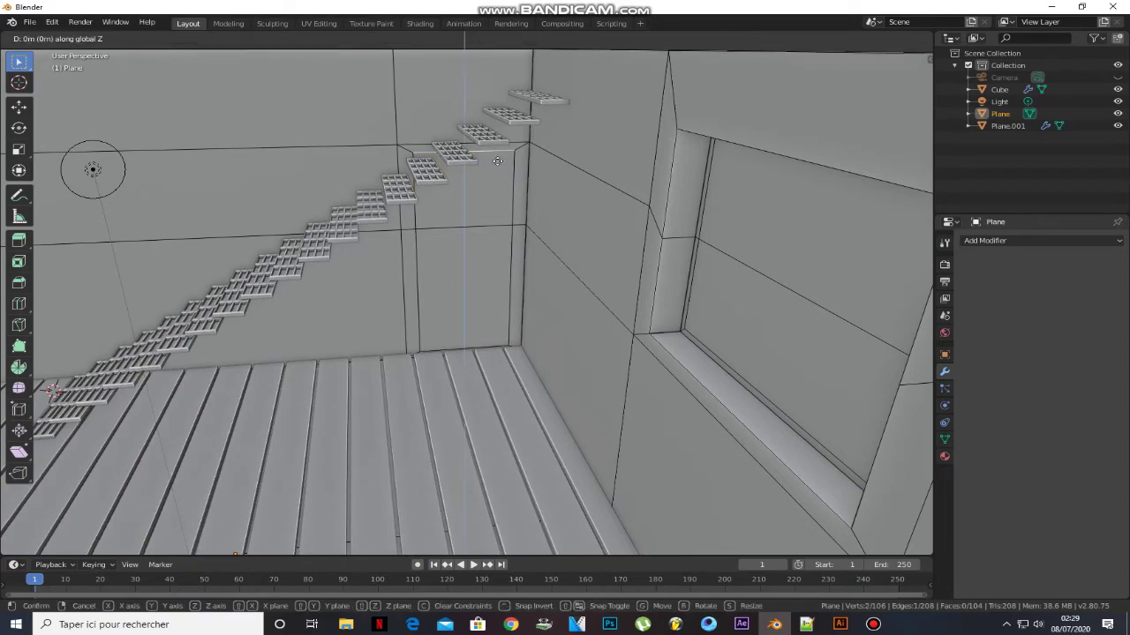
click(501, 177)
Select both door faces and extrude them about 0.57 m into the wall.
shift+middle_drag(483, 194, 463, 308)
scroll(464, 309, up, 2)
click(139, 38)
shift+middle_drag(462, 402, 464, 353)
click(464, 353)
shift+click(450, 244)
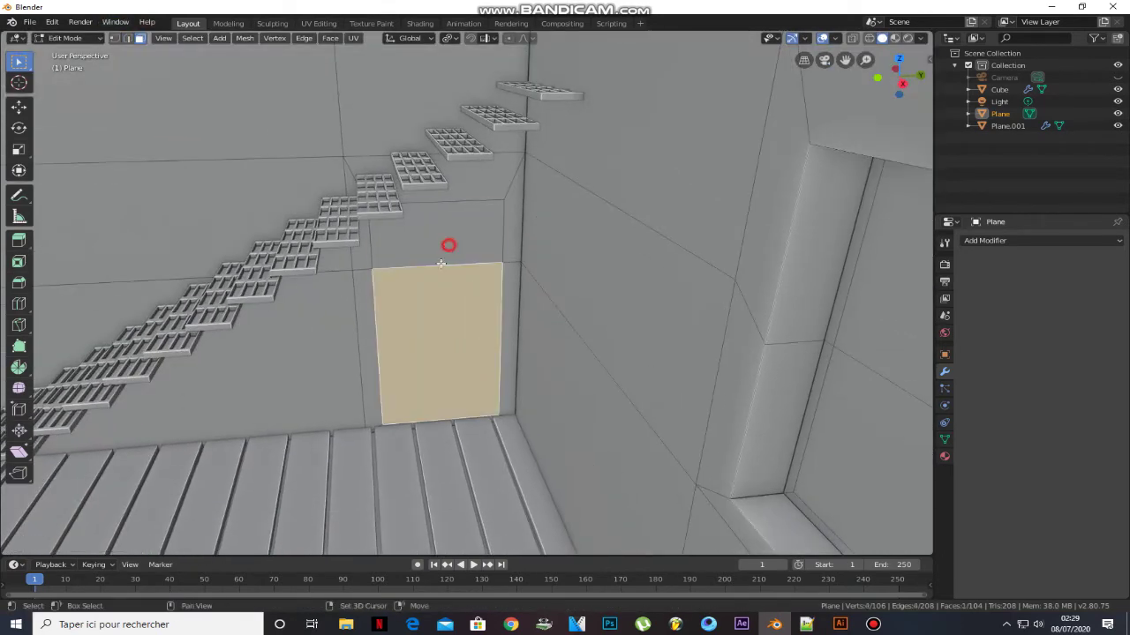
middle_drag(470, 298, 501, 311)
key(e)
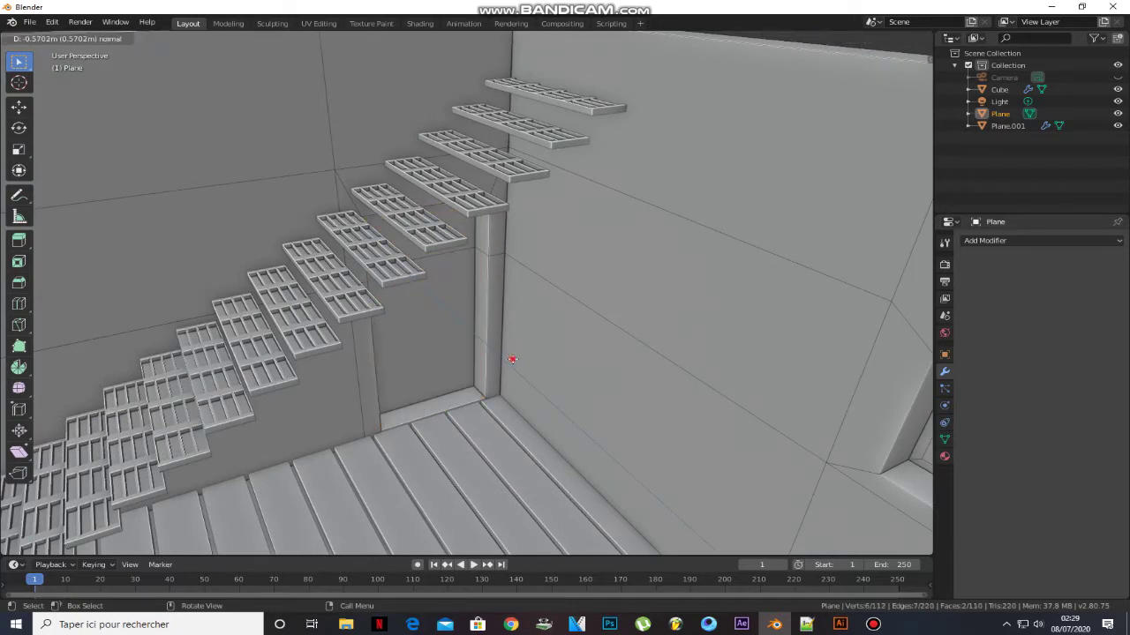
click(513, 360)
Delete the extruded door faces and the two remaining faces behind them to open the doorway, and return to Object Mode.
key(x)
click(506, 386)
middle_drag(506, 386, 415, 284)
click(447, 324)
shift+click(434, 256)
key(x)
click(434, 255)
scroll(416, 283, down, 6)
key(Tab)
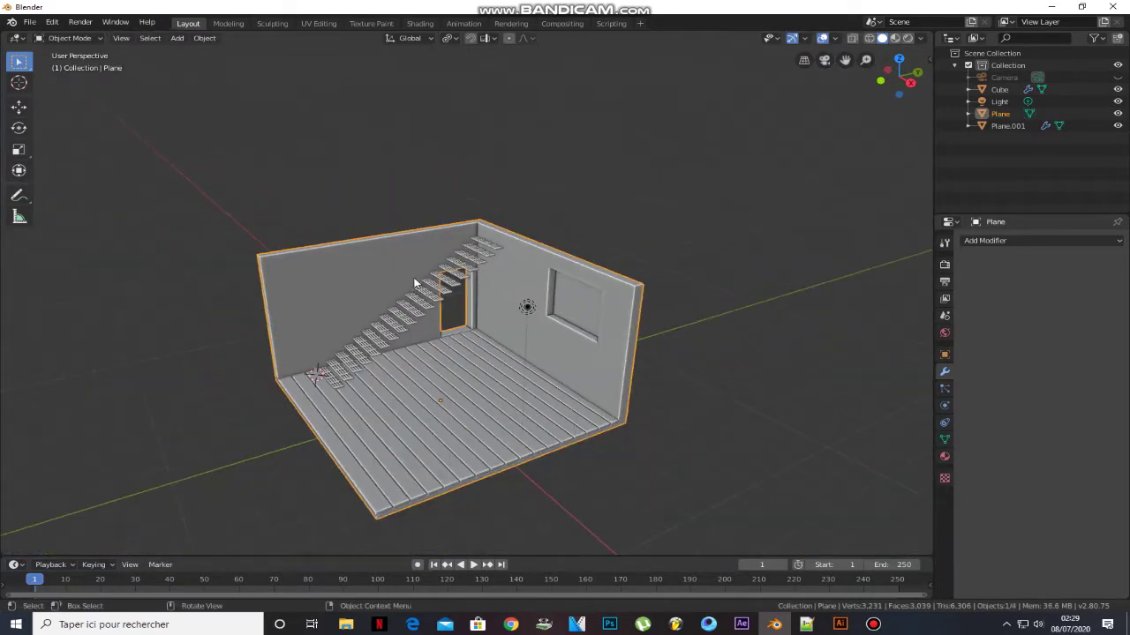
Place the 3D cursor on the window wall near the top of the stairs and add a cube there.
scroll(426, 308, up, 4)
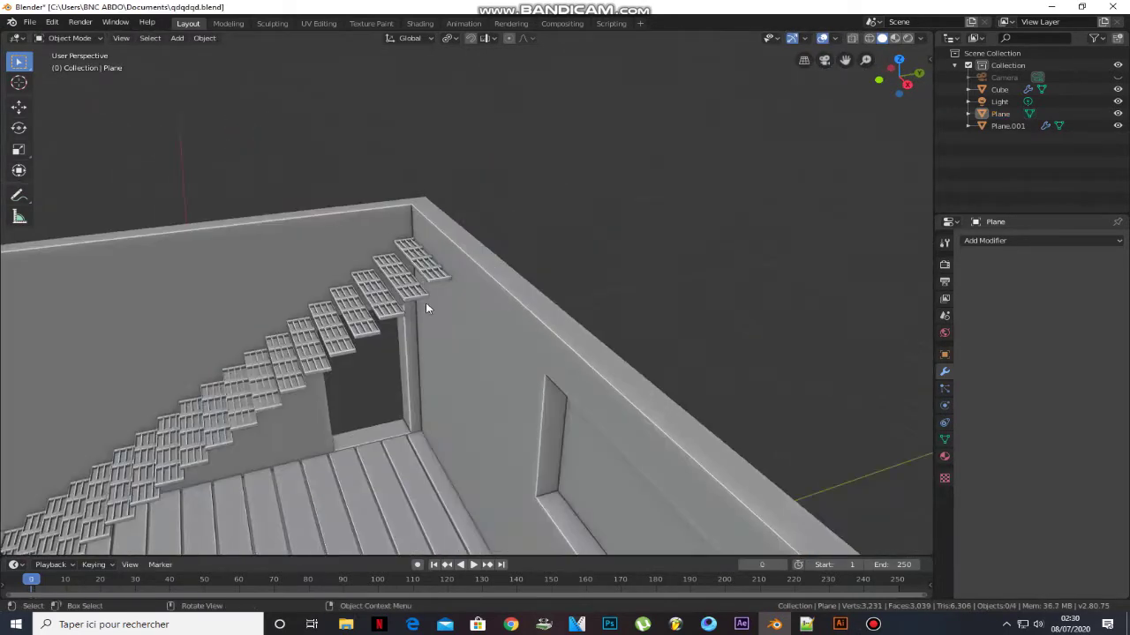
middle_drag(427, 308, 491, 298)
shift+right_click(491, 300)
key(shift+a)
mouse_move(487, 296)
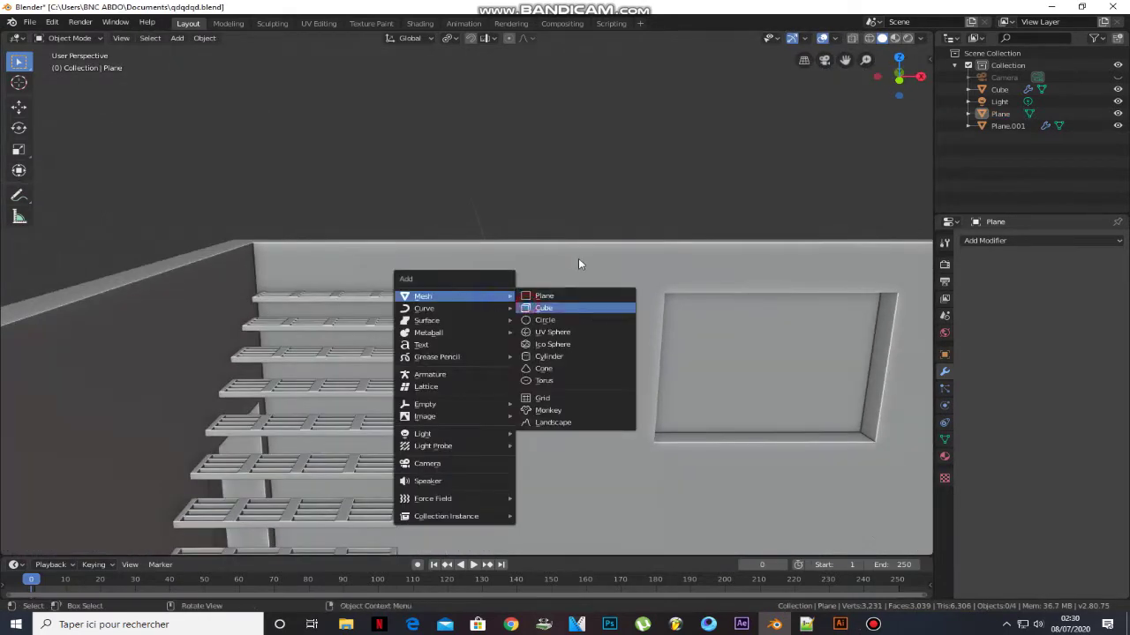
click(544, 308)
Move the cube along X beside the top of the stairs and scale it along X.
middle_drag(578, 260, 536, 305)
key(g)
key(x)
click(570, 317)
key(s)
key(x)
click(723, 336)
middle_drag(724, 335, 684, 324)
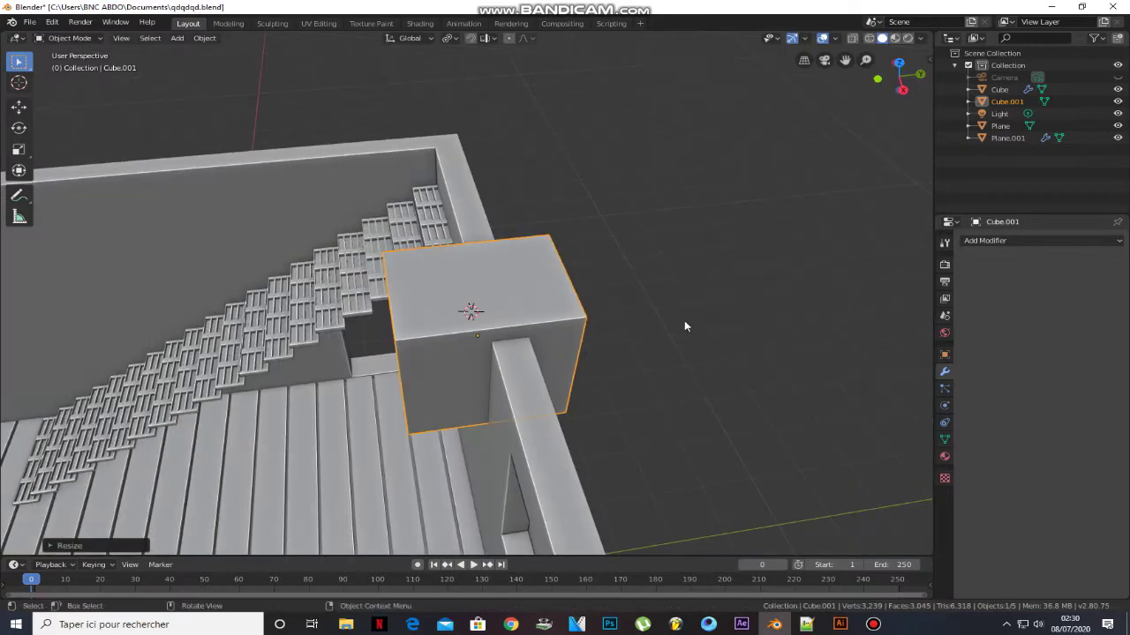
Narrow the new cube along Y and move it along Y to the inner side of the window wall beside the stairs.
key(s)
key(y)
click(567, 323)
key(g)
key(y)
click(512, 330)
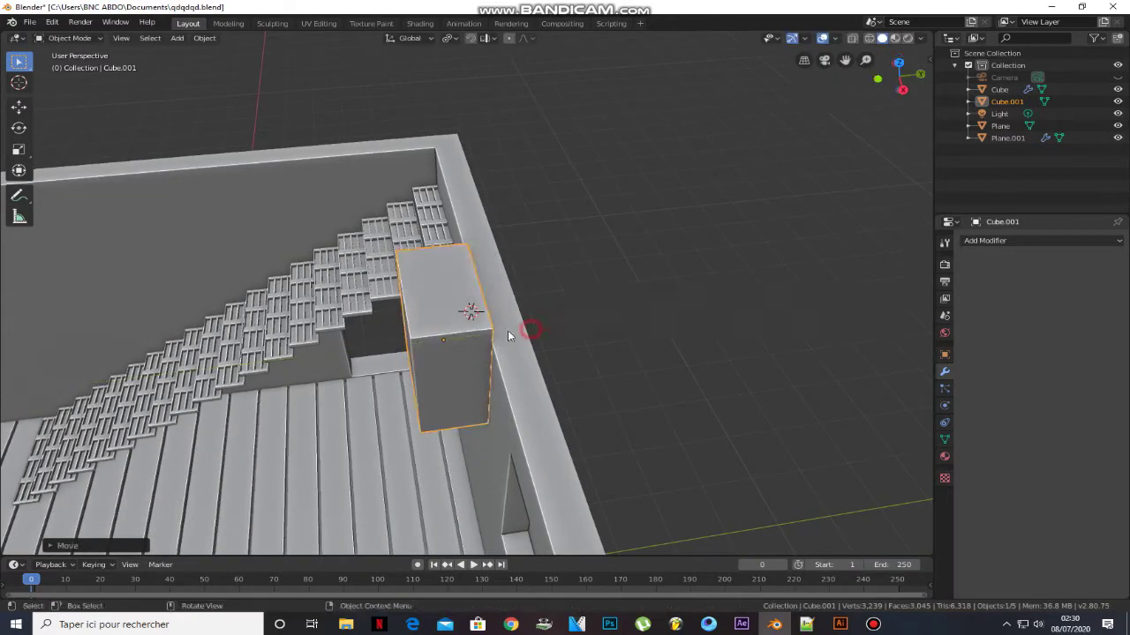
Move the cube's bottom face down along Z to make a tall block against the wall.
middle_drag(507, 330, 580, 274)
key(Tab)
click(532, 356)
key(g)
key(z)
click(545, 495)
scroll(540, 330, down, 2)
shift+middle_drag(545, 495, 519, 358)
key(g)
key(z)
click(520, 393)
Lower the tall block's top face about 0.22 m along Z.
middle_drag(492, 250, 484, 317)
click(481, 222)
key(g)
key(z)
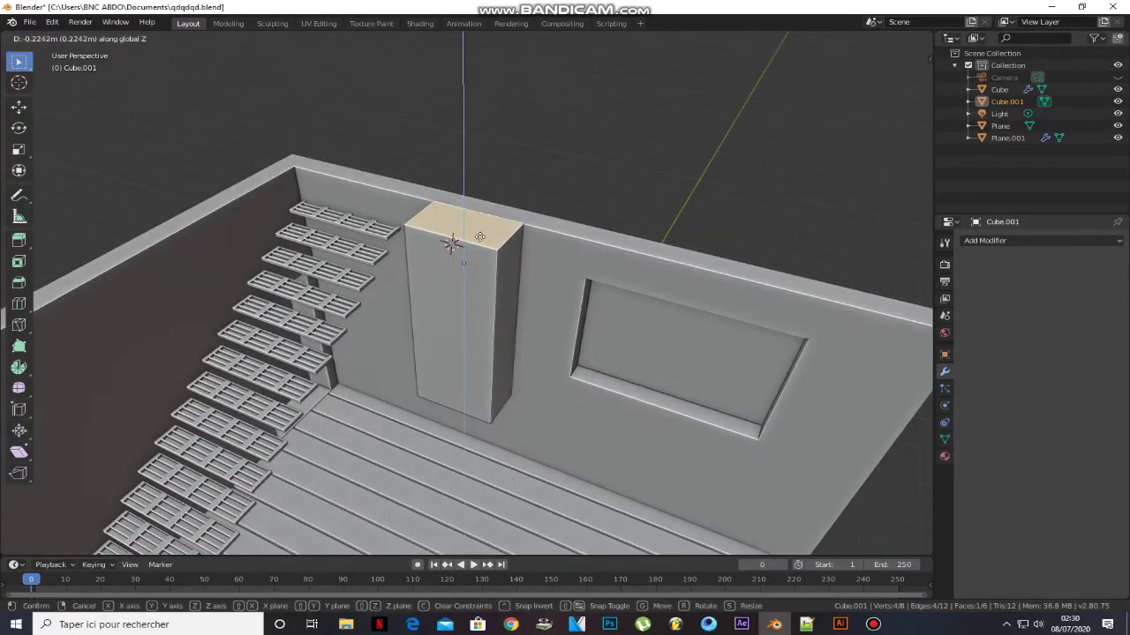
click(481, 237)
Bevel all edges of the tall block about 0.27 m with 8 segments.
middle_drag(572, 300, 593, 288)
key(ctrl+b)
scroll(603, 301, up, 7)
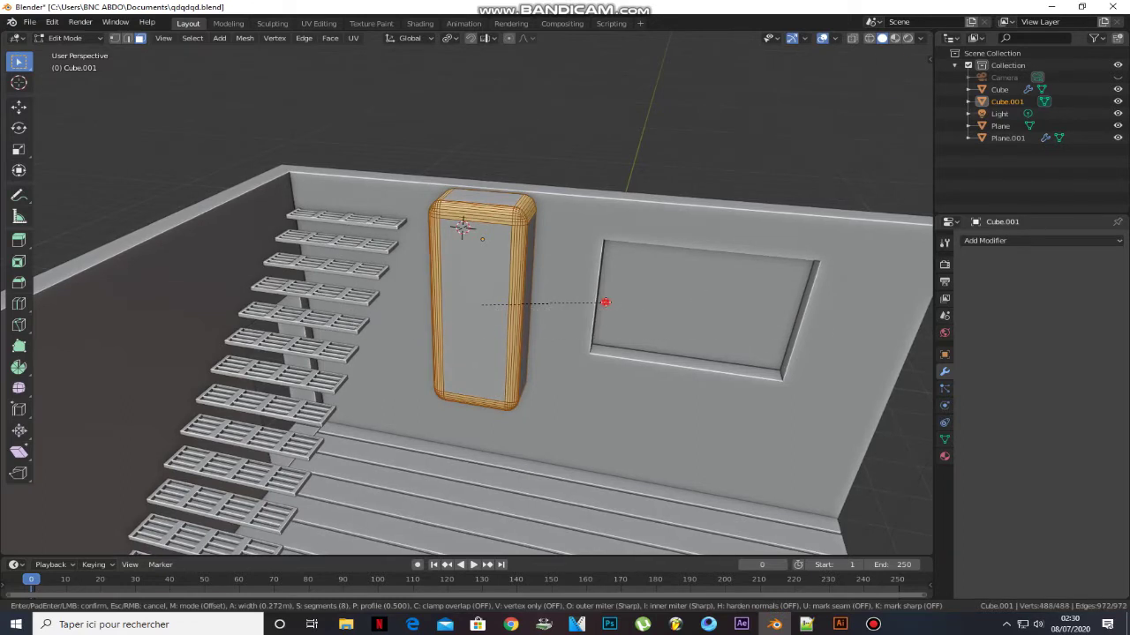
click(606, 302)
right_click(605, 301)
Add two horizontal loop cuts around the block, bevel them about 0.35 m with 8 segments, and return to Object Mode.
scroll(528, 298, up, 2)
scroll(528, 297, down, 1)
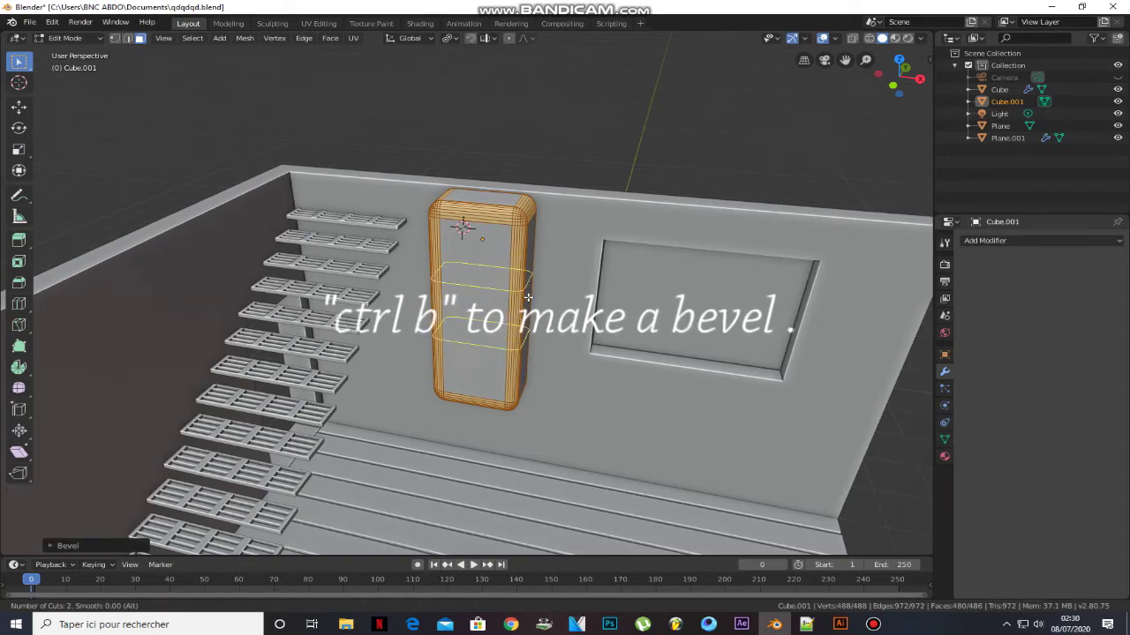
click(528, 299)
key(ctrl+b)
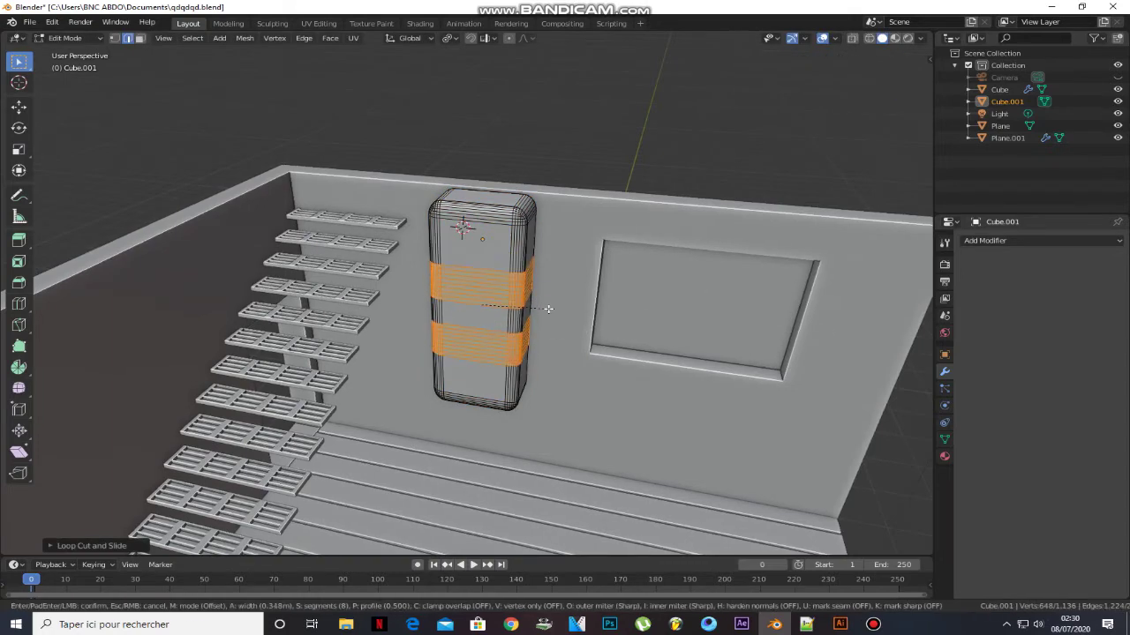
click(546, 307)
key(Tab)
middle_drag(524, 255, 279, 56)
Save the file and run Cell Fracture on the rounded block with the default Own Particles settings and source limit 100.
key(ctrl+s)
click(206, 39)
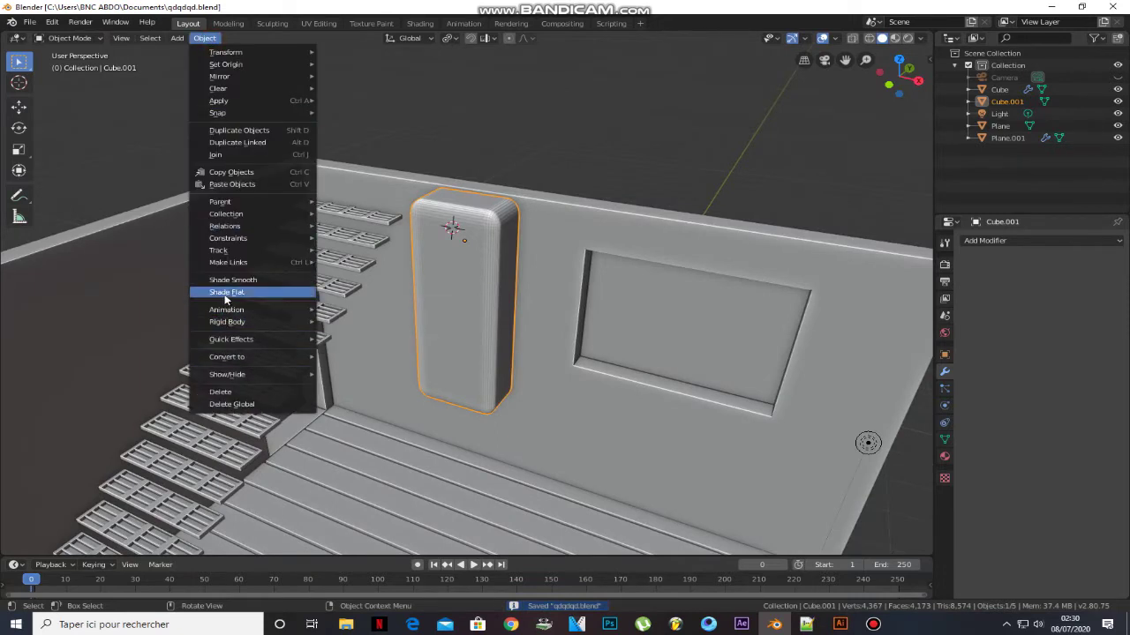
mouse_move(236, 344)
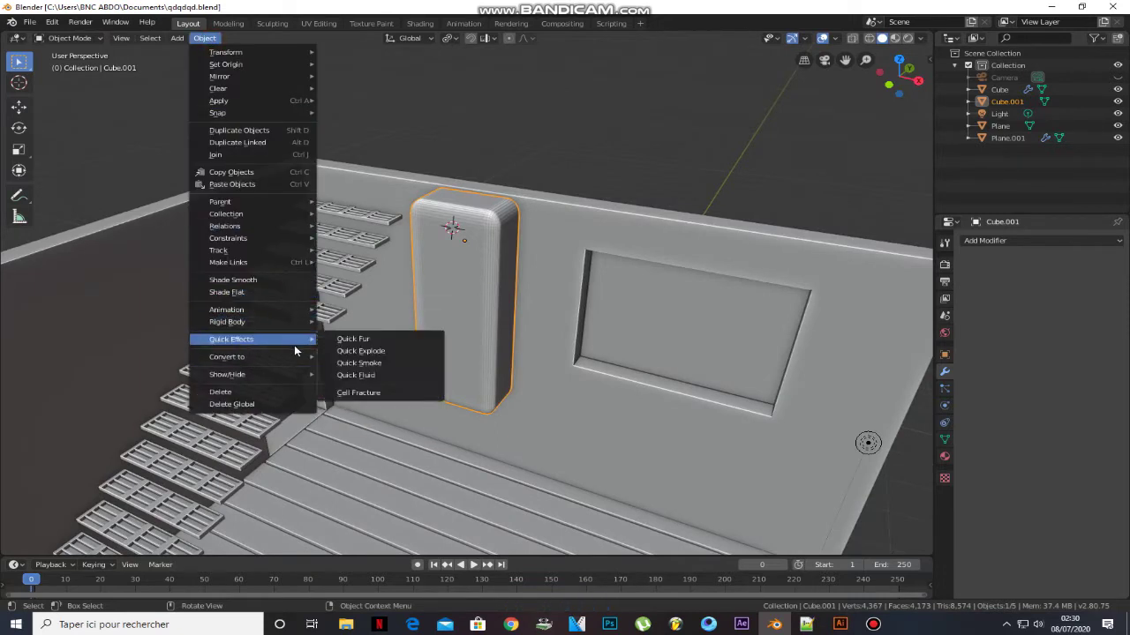
click(353, 394)
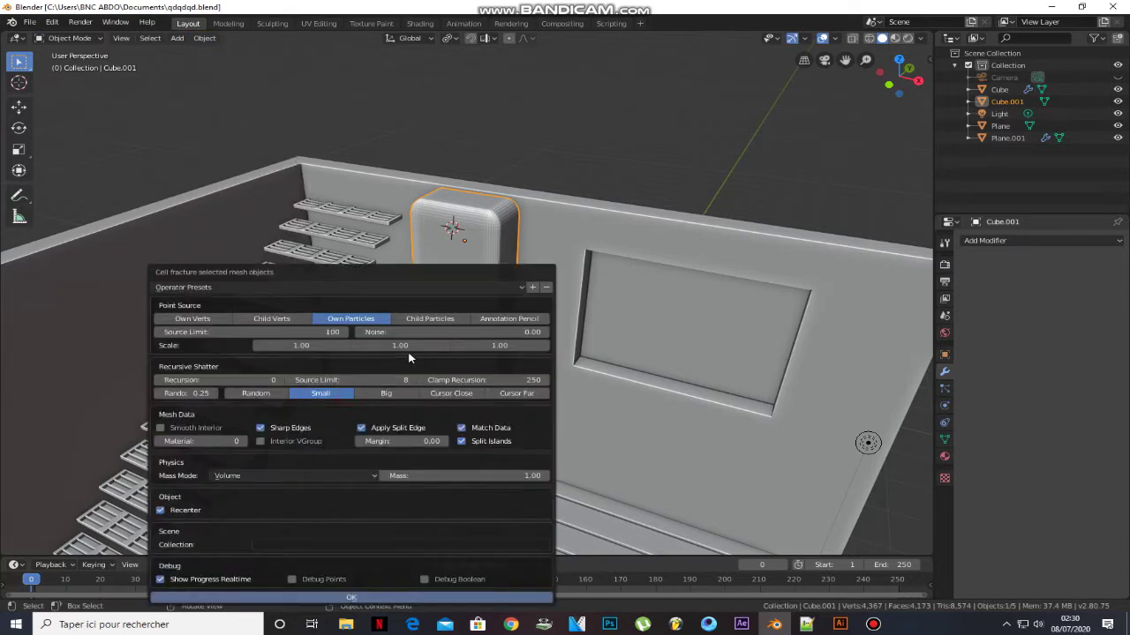
click(317, 598)
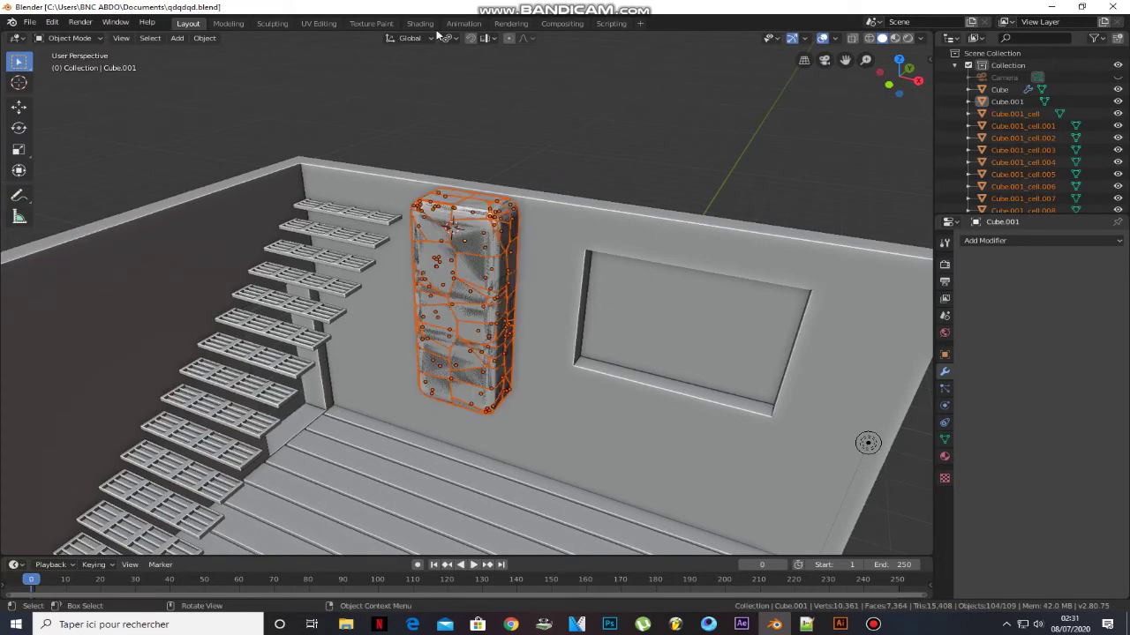
Scale the fractured pieces down slightly around their individual origins to open gaps between them.
click(451, 39)
click(454, 40)
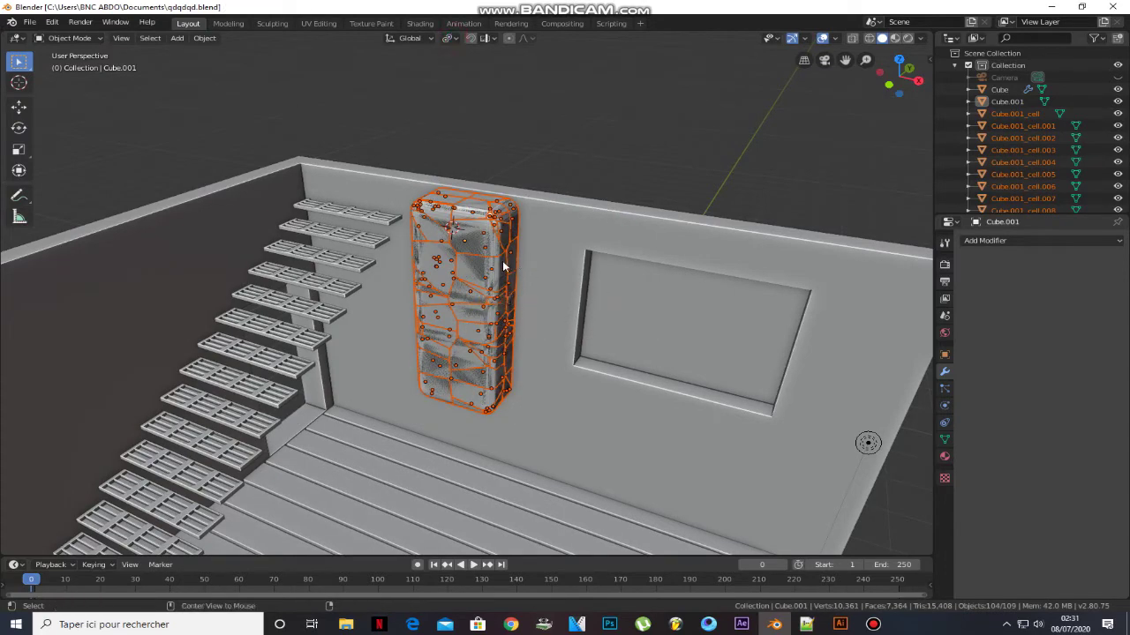
scroll(504, 265, up, 5)
key(s)
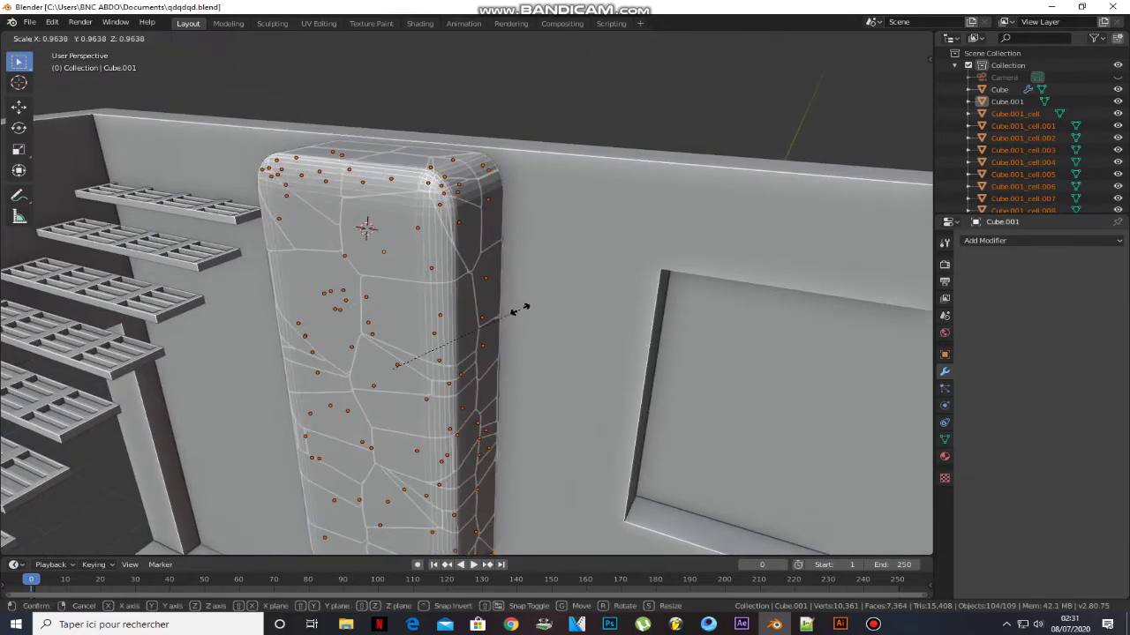
click(464, 310)
Switch to wireframe shading, make one fractured piece active, and join all the selected pieces into one object.
key(z)
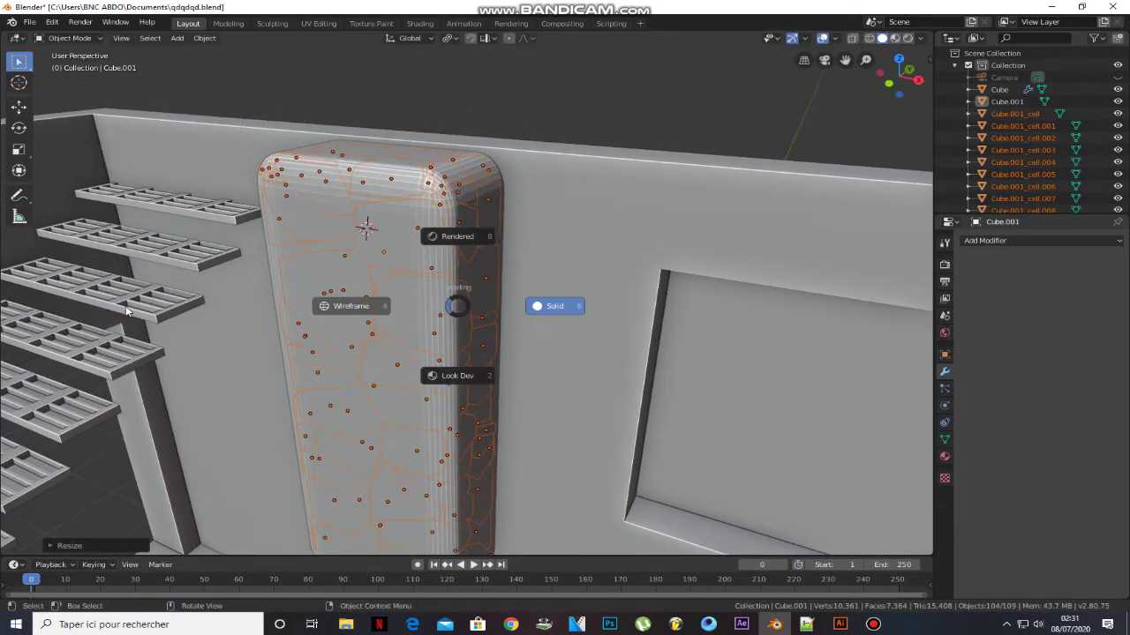
click(371, 310)
mouse_move(372, 316)
alt+mouse_down()
mouse_move(341, 316)
mouse_move(386, 303)
alt+mouse_up()
scroll(385, 303, up, 4)
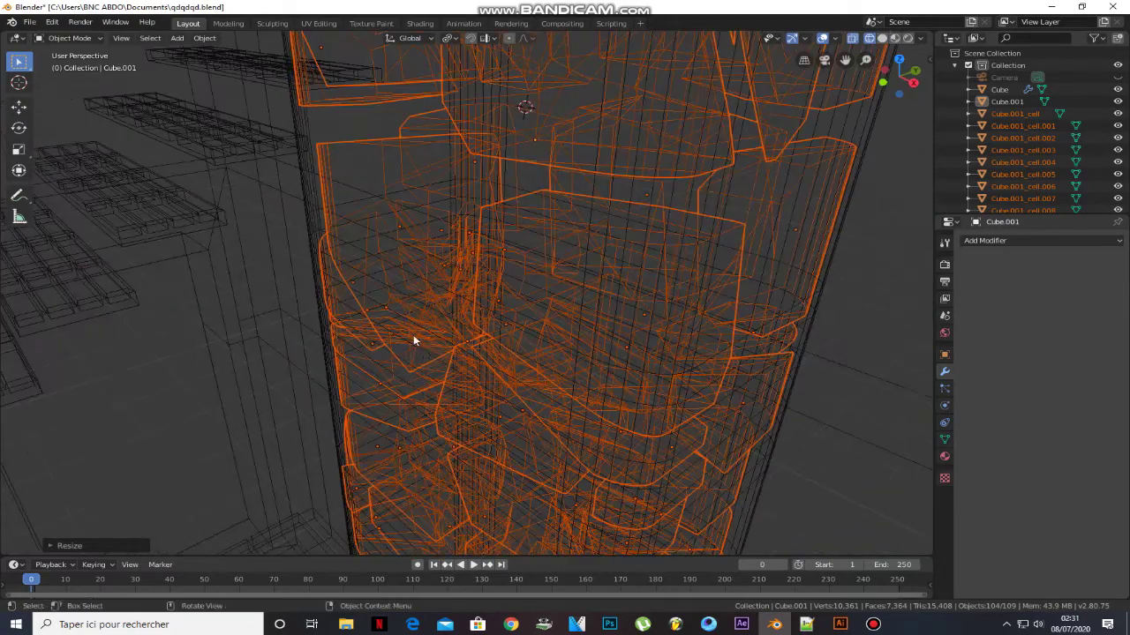
click(452, 347)
right_click(417, 348)
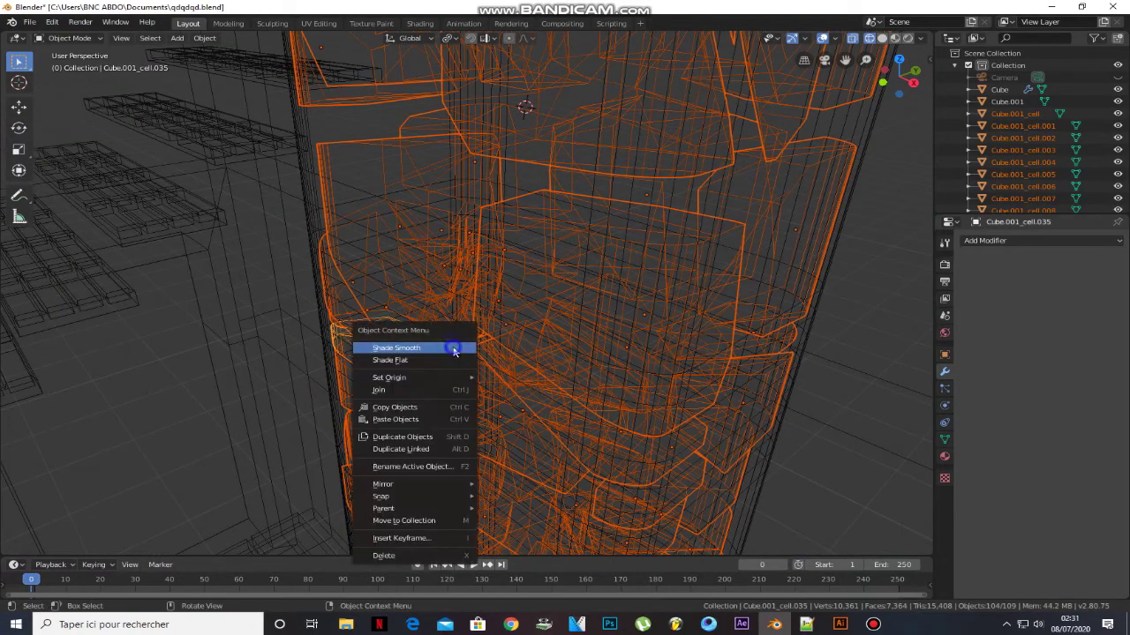
click(416, 389)
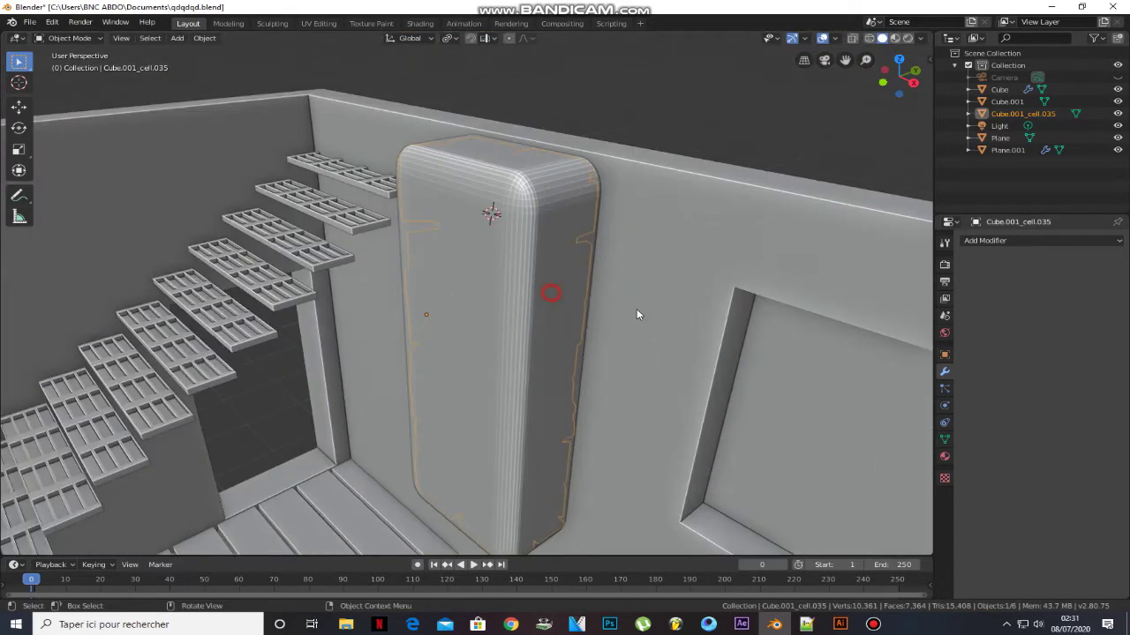
Scale the original rounded block to about 0.87 so it sits inside the joined pieces.
click(550, 293)
key(s)
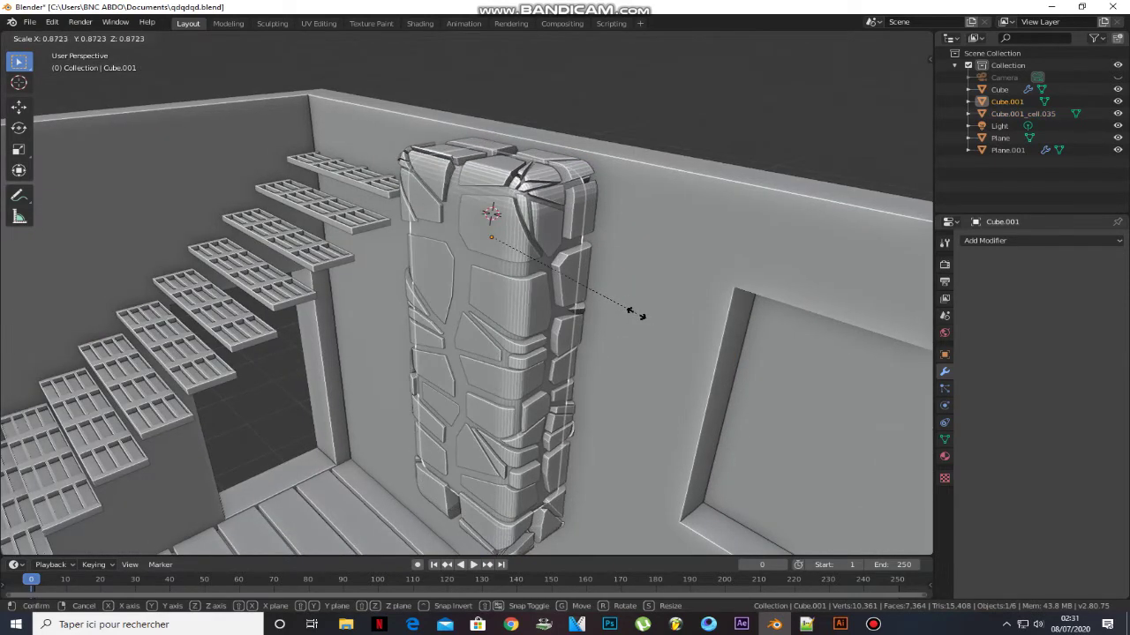
click(636, 314)
scroll(565, 329, down, 3)
middle_drag(491, 336, 559, 293)
key(Tab)
scroll(453, 521, up, 5)
middle_drag(457, 462, 454, 370)
click(454, 371)
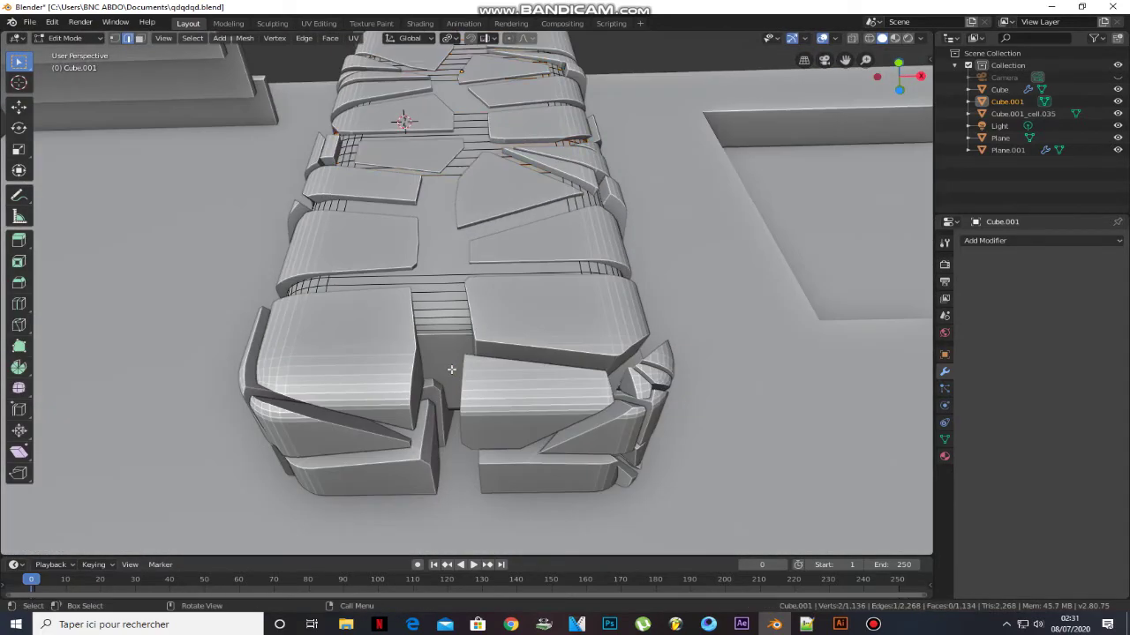
key(3)
click(451, 371)
key(g)
key(z)
right_click(455, 430)
middle_drag(455, 431, 459, 468)
ctrl+click(441, 275)
middle_drag(424, 335, 466, 201)
key(ctrl+z)
key(ctrl+z)
key(ctrl+z)
scroll(466, 200, down, 4)
scroll(466, 201, down, 2)
key(Tab)
Scale the inner block along Z within the cracked shell.
key(s)
key(z)
click(535, 256)
key(g)
key(z)
right_click(538, 265)
middle_drag(538, 266, 517, 188)
Give the inner block a new material and set its surface to Emission.
click(510, 116)
middle_drag(510, 115, 468, 148)
click(467, 134)
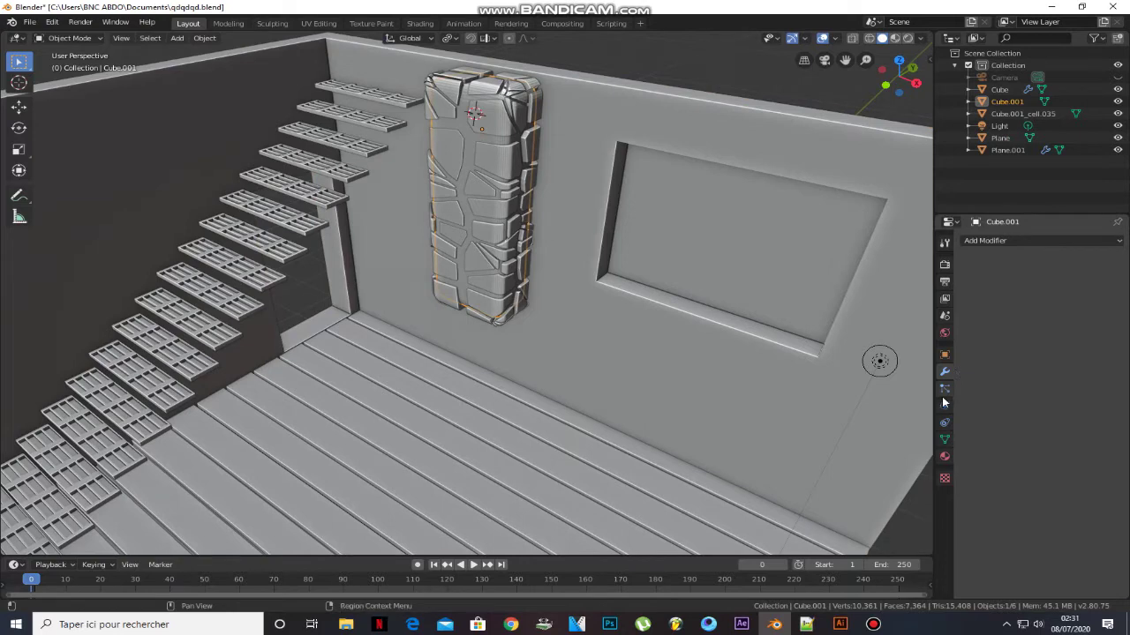
click(944, 456)
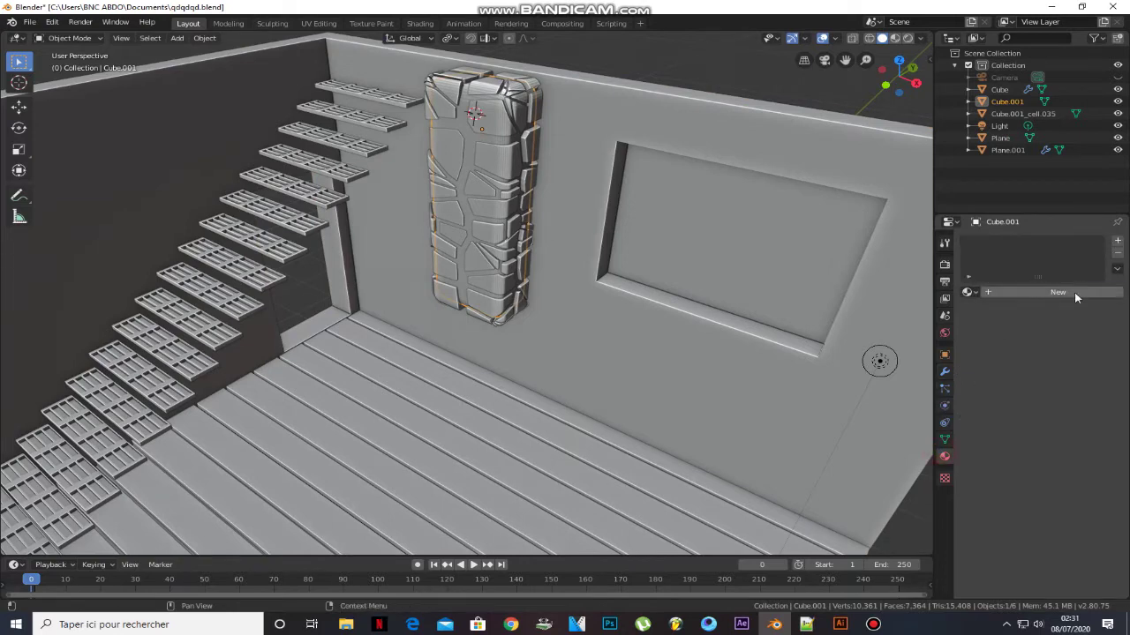
click(1058, 292)
click(1078, 364)
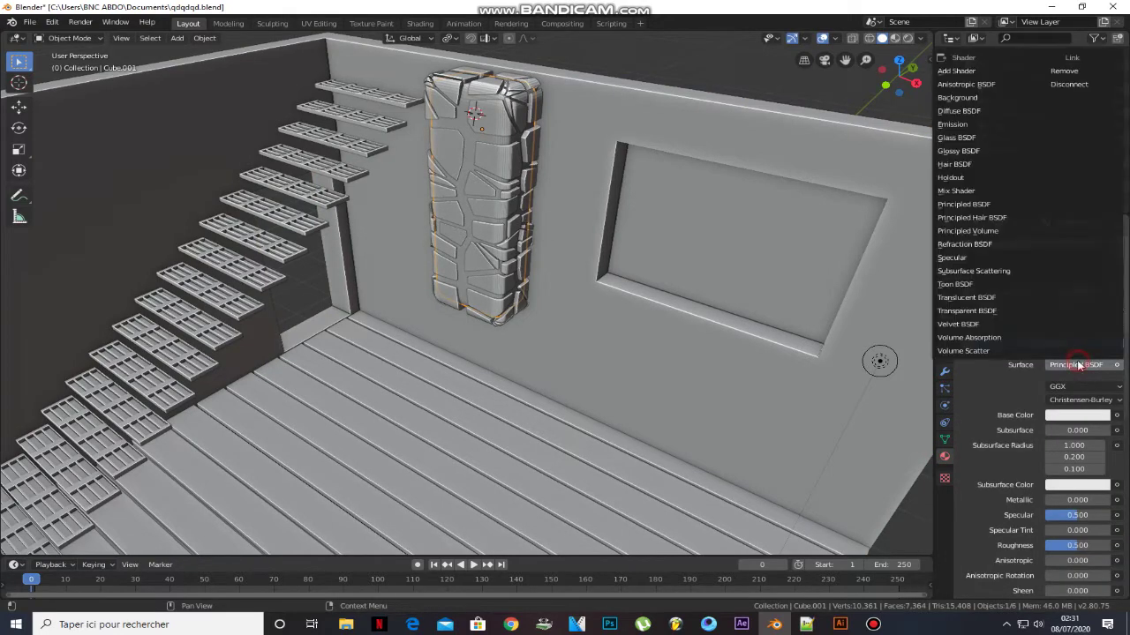
click(951, 125)
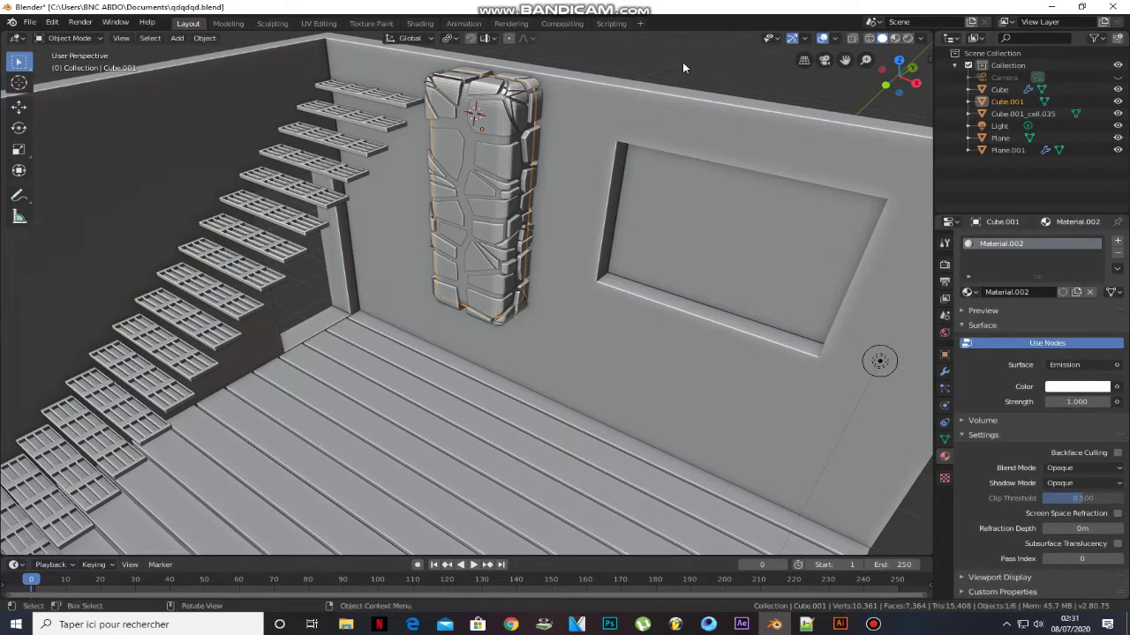
Reveal the camera, look through it, and delete the scene's light.
scroll(645, 143, down, 8)
click(527, 88)
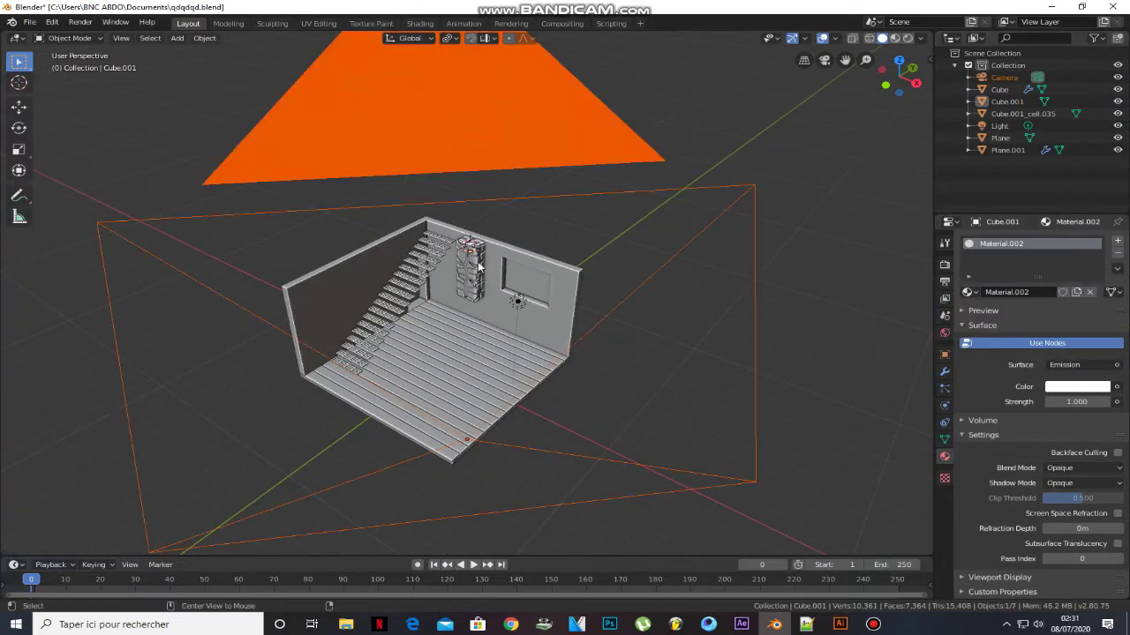
key(KP_0)
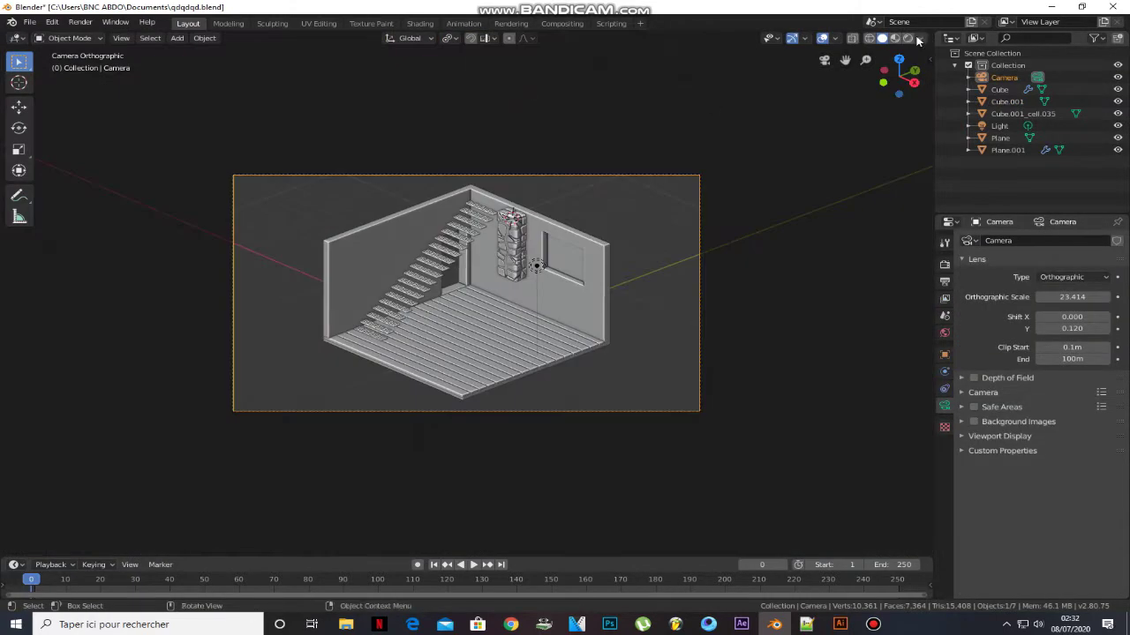
click(533, 268)
key(Delete)
Try the Cycles render engine for the scene, and set the engine back to Eevee.
click(945, 265)
click(1077, 241)
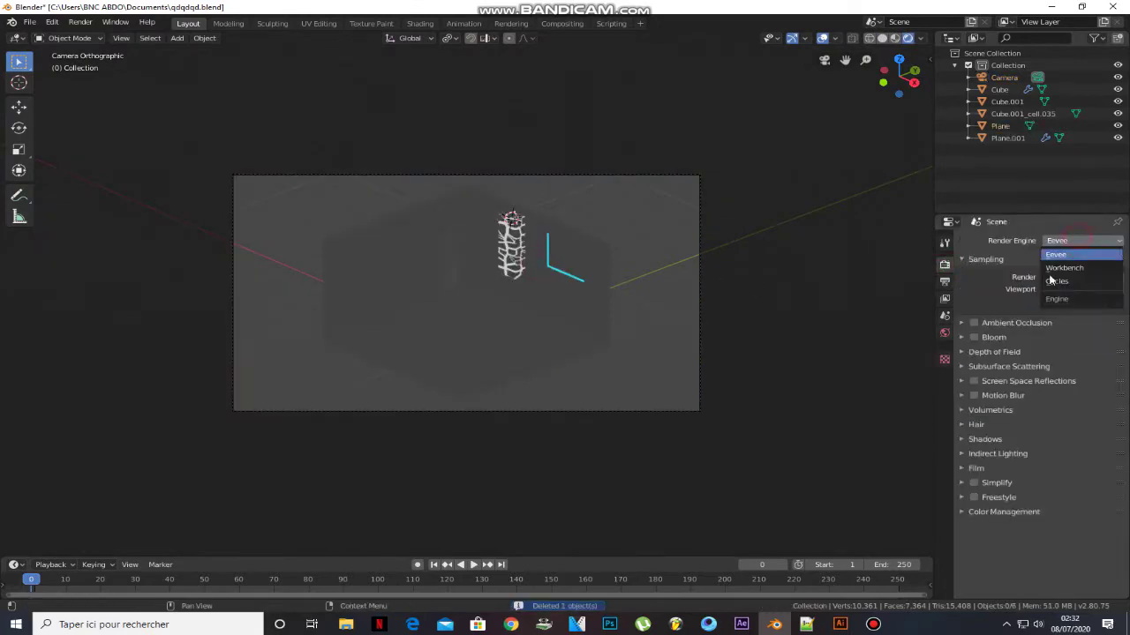
click(1066, 281)
click(865, 39)
middle_drag(565, 238, 533, 250)
scroll(532, 250, down, 4)
click(1067, 241)
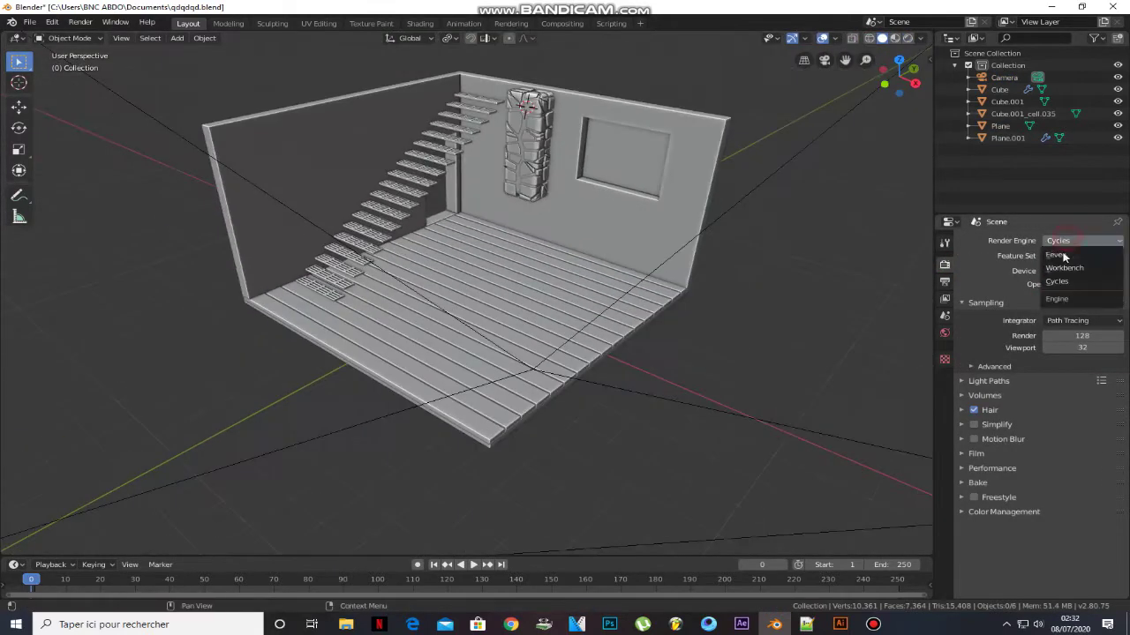
click(1062, 254)
Hide the camera in the viewport and save the file.
scroll(476, 177, down, 6)
click(468, 148)
key(h)
key(ctrl+s)
alt+middle_click(495, 256)
Place the 3D cursor on the floor below the cracked block, add a cube there, and scale it down.
scroll(476, 330, up, 10)
middle_drag(474, 332, 549, 327)
shift+right_click(406, 420)
key(shift+a)
mouse_move(389, 377)
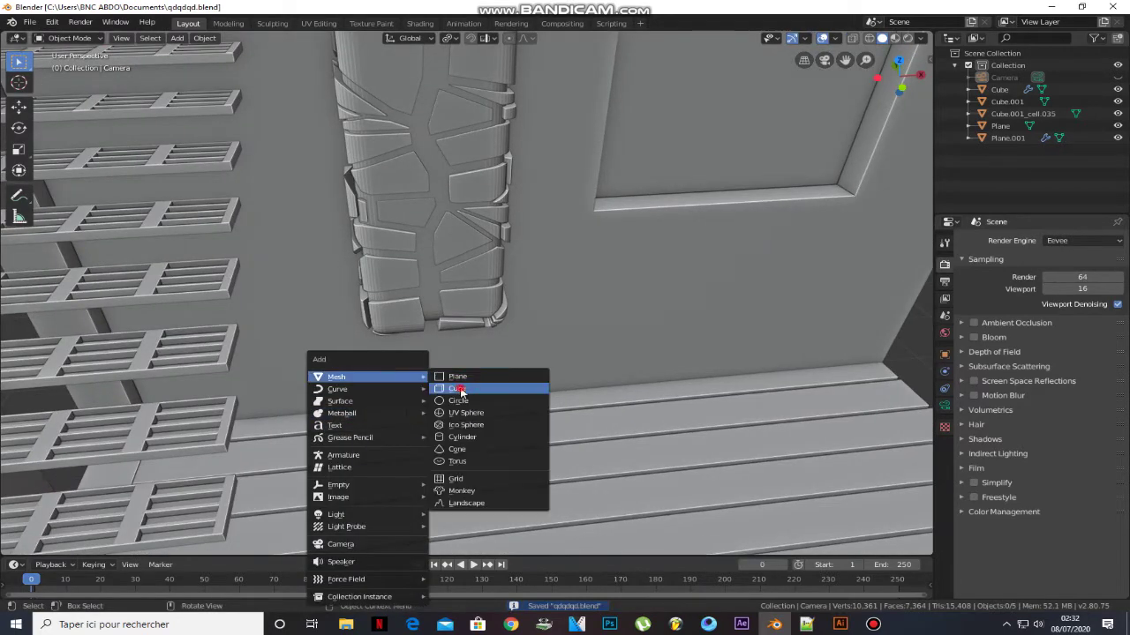
click(461, 390)
key(s)
click(463, 409)
Flatten the small cube along Z and adjust its height to rest on the plank floor.
middle_drag(449, 422, 409, 406)
key(g)
key(z)
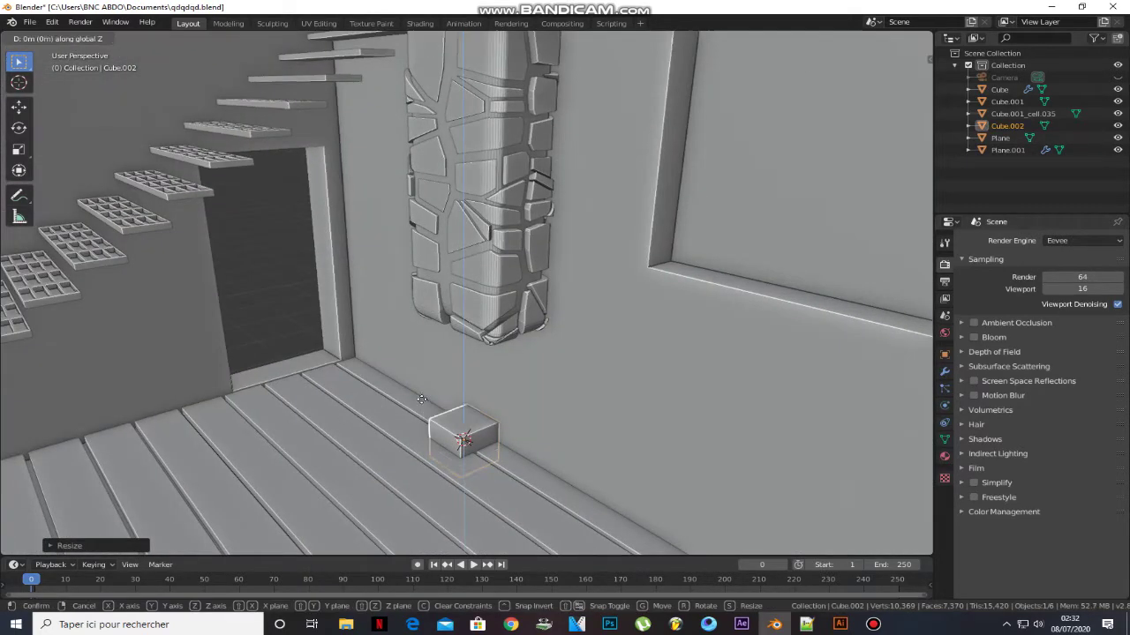
click(419, 389)
key(s)
key(z)
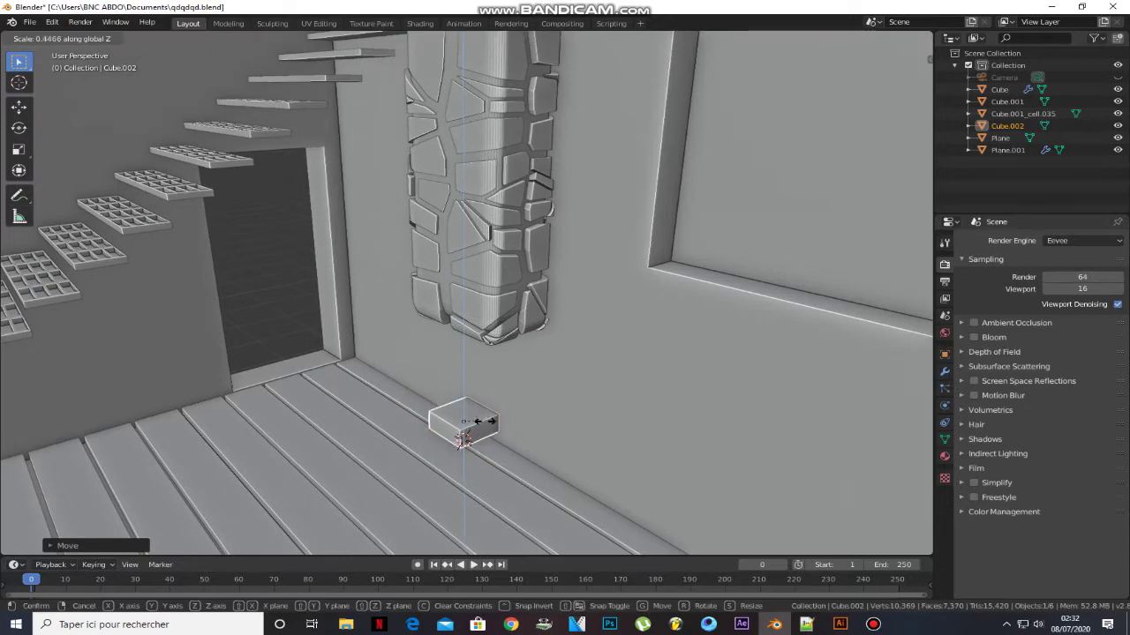
click(490, 426)
middle_drag(492, 429, 468, 432)
key(KP_Decimal)
key(g)
key(z)
click(467, 449)
Move the small block's front face about 0.33 m along negative Y, away from the wall, and return to Object Mode.
key(Tab)
key(3)
click(461, 365)
key(g)
key(y)
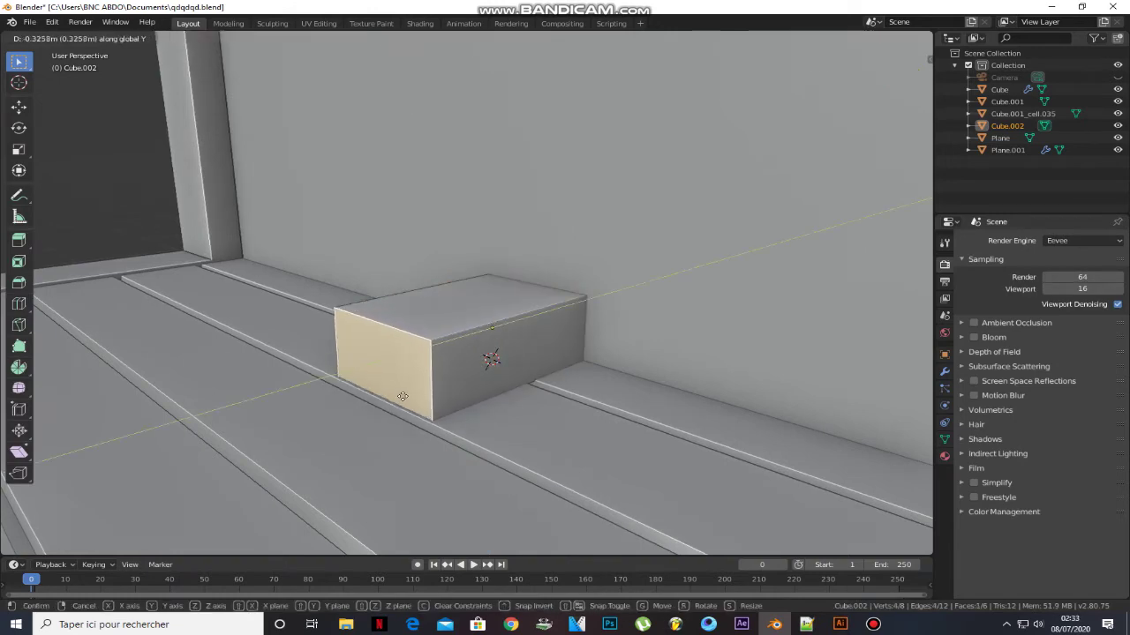
click(399, 396)
scroll(399, 397, down, 3)
middle_drag(399, 396, 576, 297)
scroll(576, 297, down, 2)
key(Tab)
middle_drag(507, 302, 468, 324)
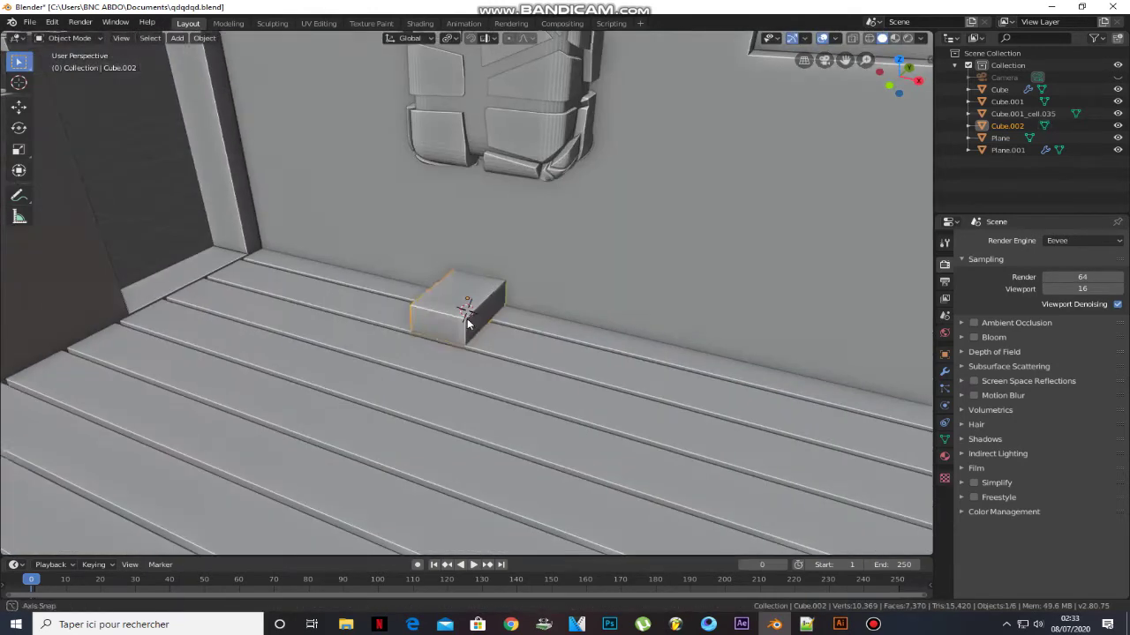
Bevel all edges of the small floor block about 0.19 m with 2 segments and return to Object Mode.
key(Tab)
key(a)
key(ctrl+b)
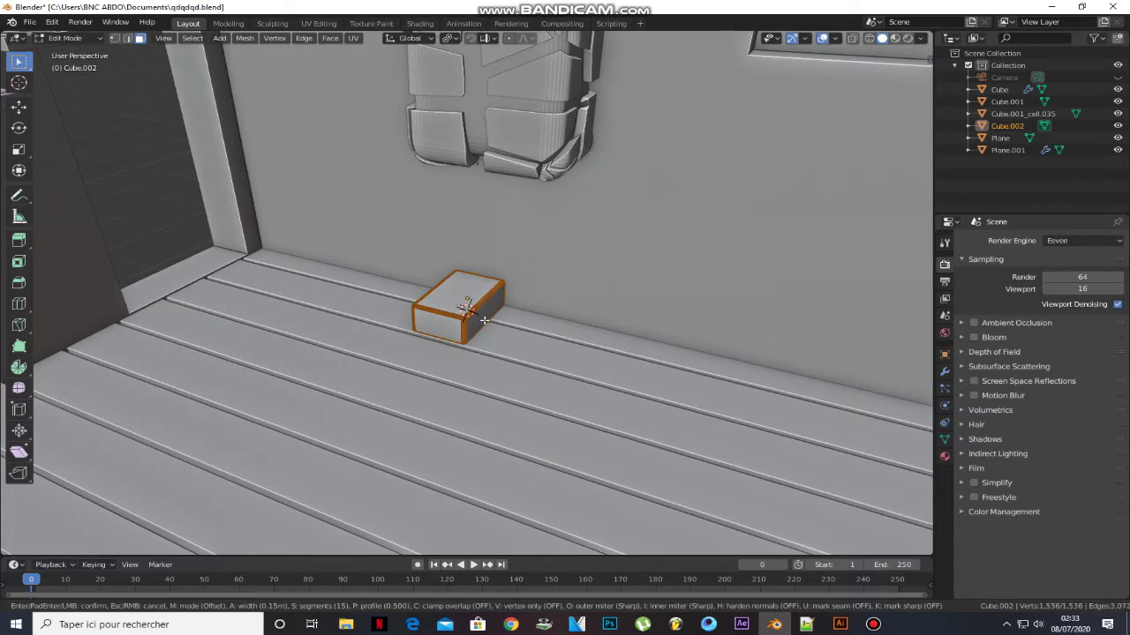
right_click(484, 320)
scroll(491, 321, up, 7)
middle_drag(495, 321, 530, 302)
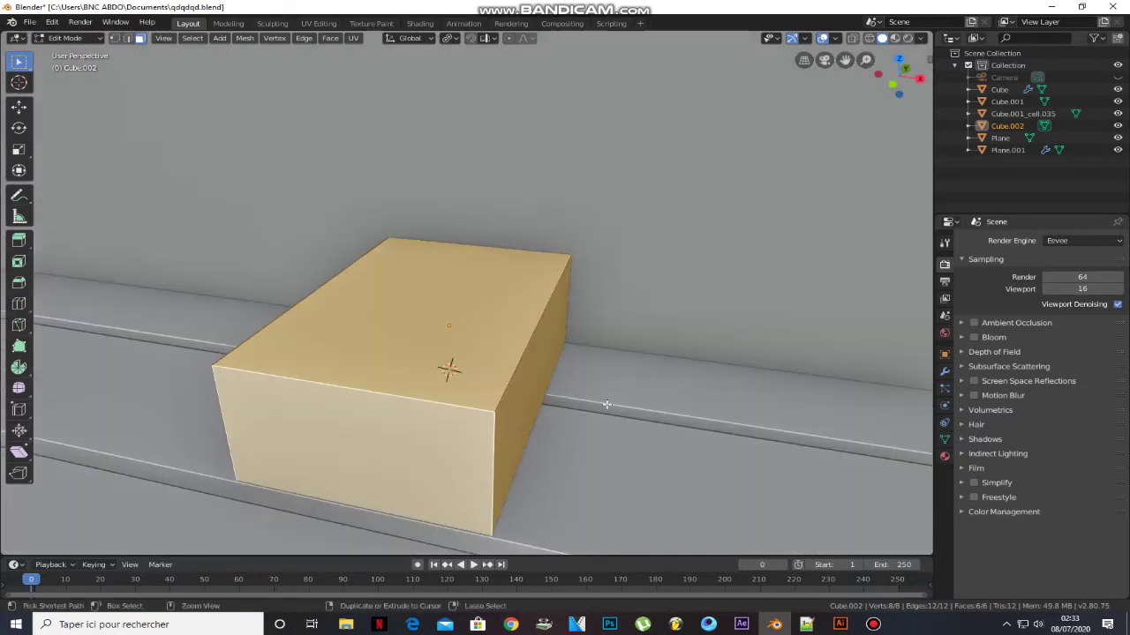
key(ctrl+b)
scroll(620, 412, up, 7)
scroll(620, 412, down, 6)
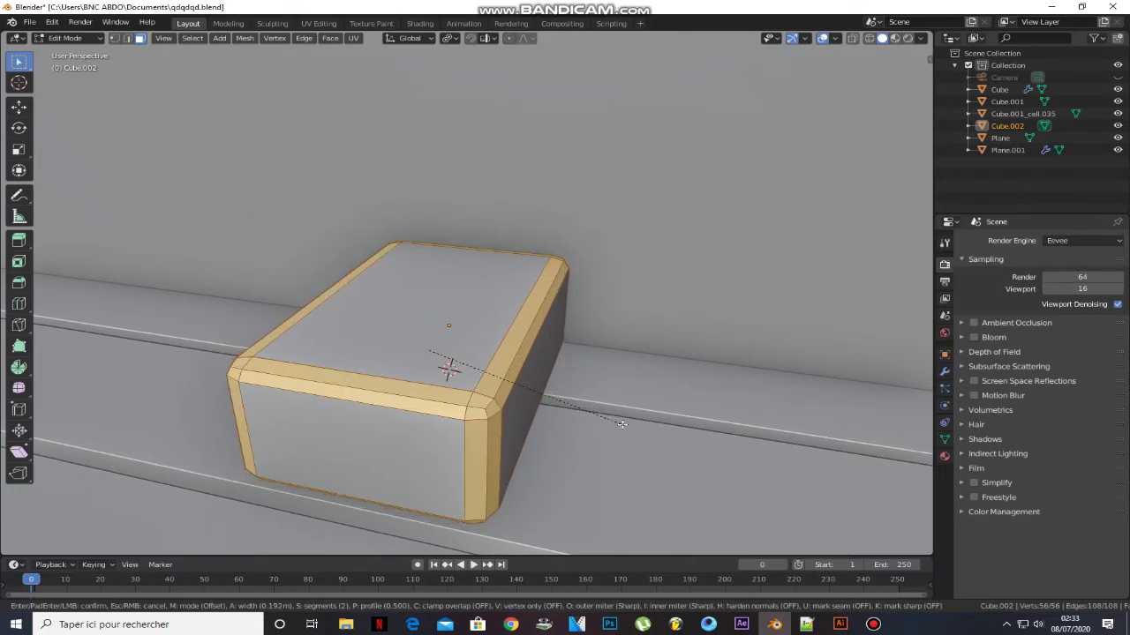
click(619, 425)
key(Tab)
scroll(609, 413, down, 5)
Duplicate the small bevelled floor block along X, and move the original about 0.4 m along negative X.
middle_drag(570, 385, 519, 343)
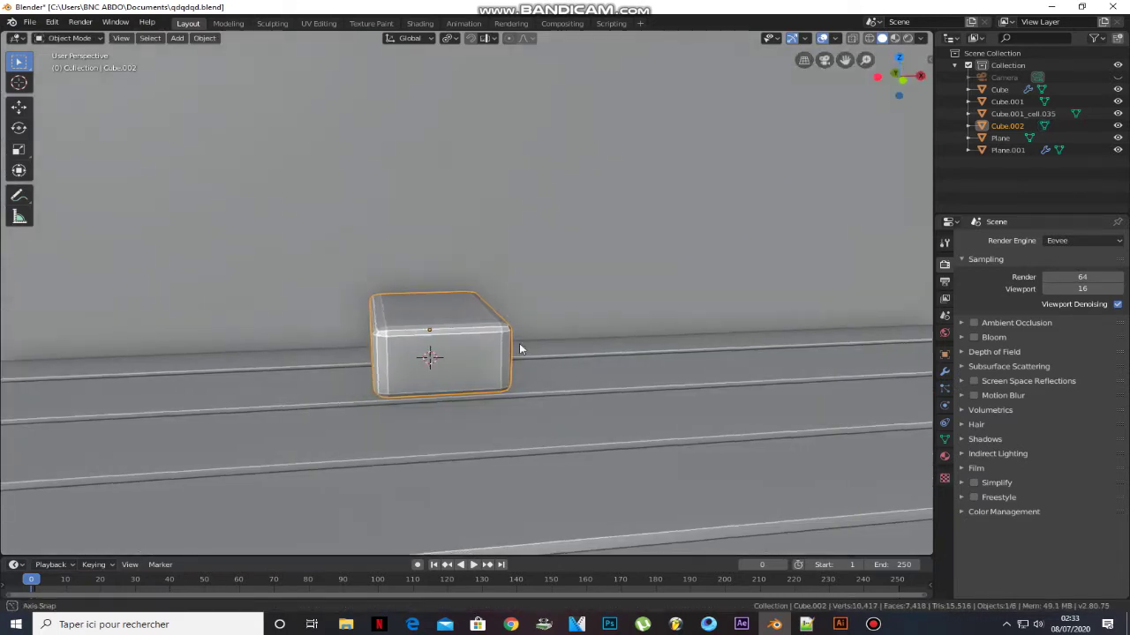
key(KP_1)
scroll(483, 320, down, 6)
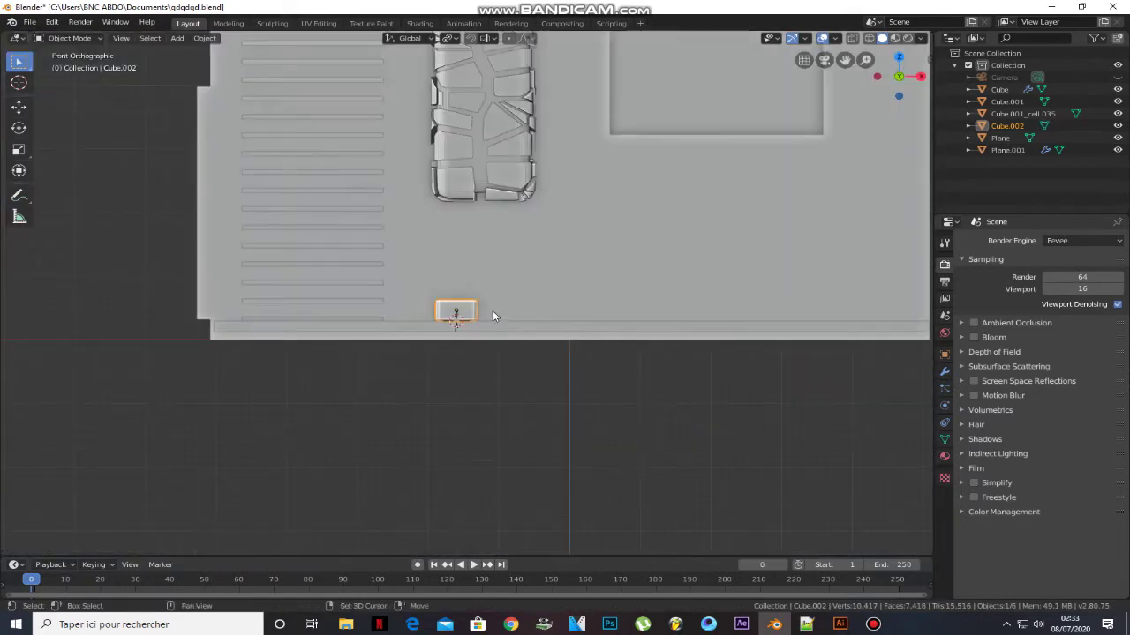
key(shift+d)
key(x)
click(582, 311)
click(458, 310)
key(g)
key(x)
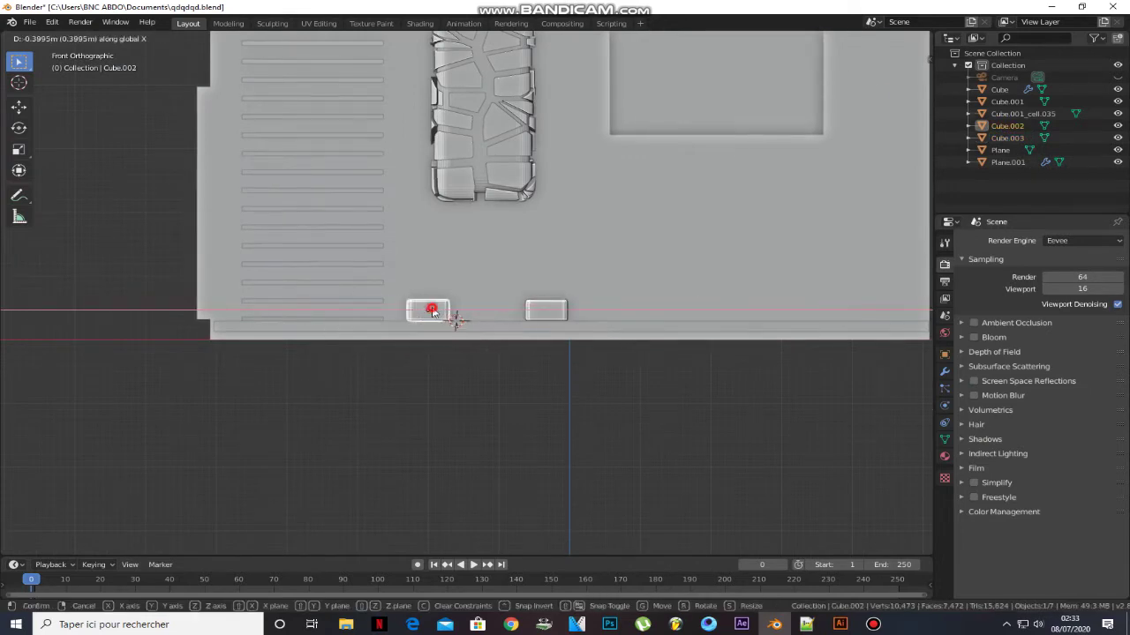
click(429, 309)
Duplicate both floor blocks repeatedly upward along Z to stack two block columns beneath the cracked wall block.
shift+click(533, 303)
key(shift+d)
key(z)
click(530, 293)
key(shift+d)
key(z)
click(534, 245)
key(shift+d)
key(z)
click(538, 192)
Duplicate the upper block of one column twice along X to bridge the gap between the two columns.
click(553, 205)
key(shift+d)
key(x)
click(528, 208)
key(shift+d)
key(x)
click(498, 209)
Duplicate the two bridging blocks down along Z to close the gap between the columns at floor level.
shift+click(498, 209)
key(shift+d)
key(z)
click(501, 315)
Add a plane at the 3D cursor in the fireplace opening and rotate it 90° about the X axis.
middle_drag(521, 243, 485, 226)
key(shift+a)
click(519, 224)
text(rx90)
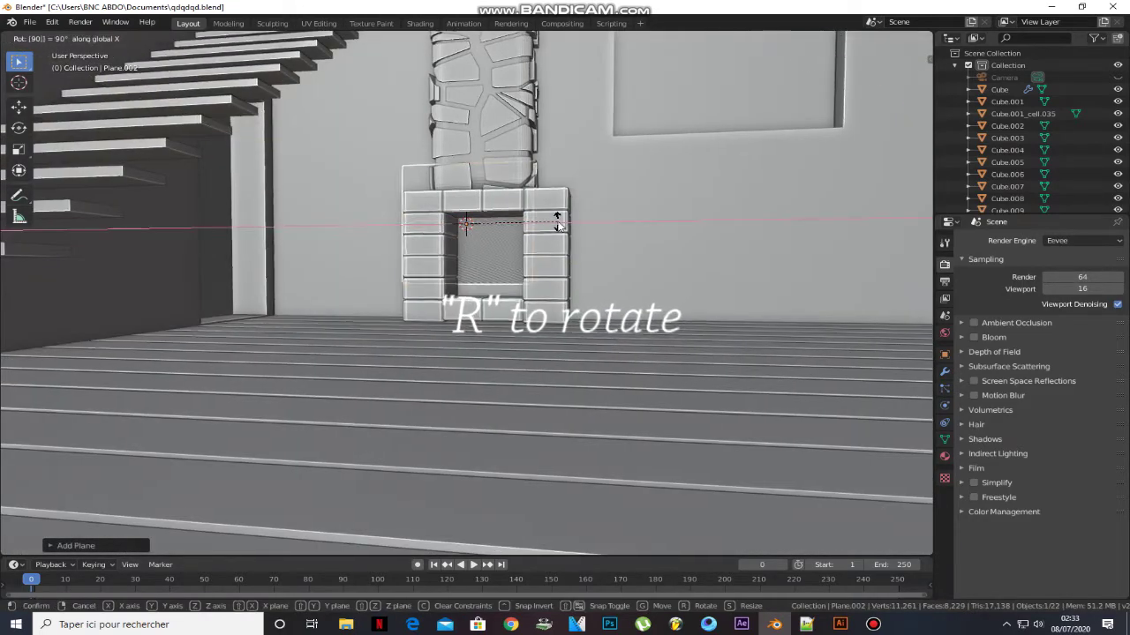
key(Return)
Move the upright plane along Z and X to line it up with the fireplace opening.
scroll(554, 219, up, 7)
key(g)
key(z)
click(436, 316)
key(g)
key(x)
click(513, 327)
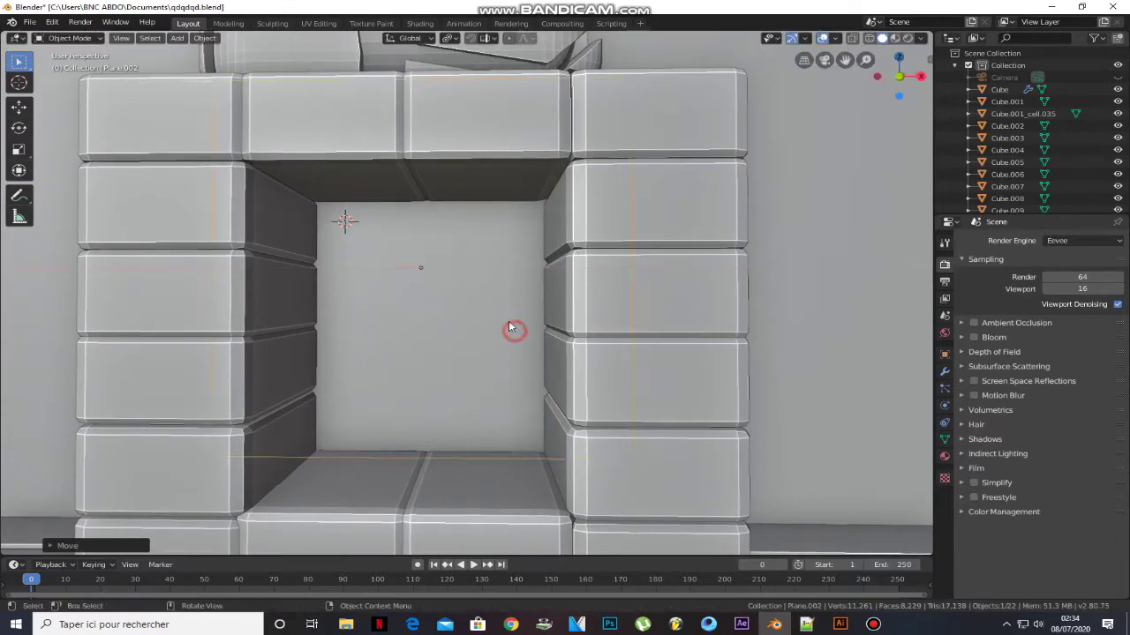
Scale the fireplace plane to suit the opening, then adjust its height along Z and its depth along Y.
scroll(515, 328, down, 5)
key(s)
click(557, 306)
key(g)
key(z)
click(554, 306)
key(g)
key(y)
middle_drag(554, 307, 574, 287)
click(442, 278)
Give the fireplace plane a new material with an Emission surface.
click(945, 456)
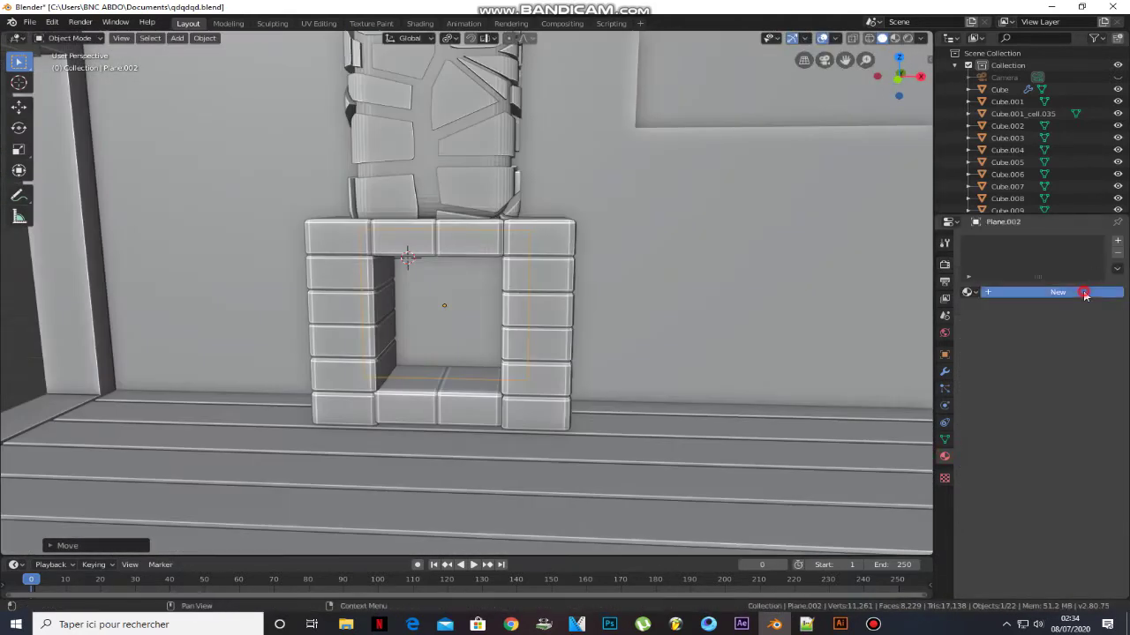
click(1057, 293)
click(1076, 364)
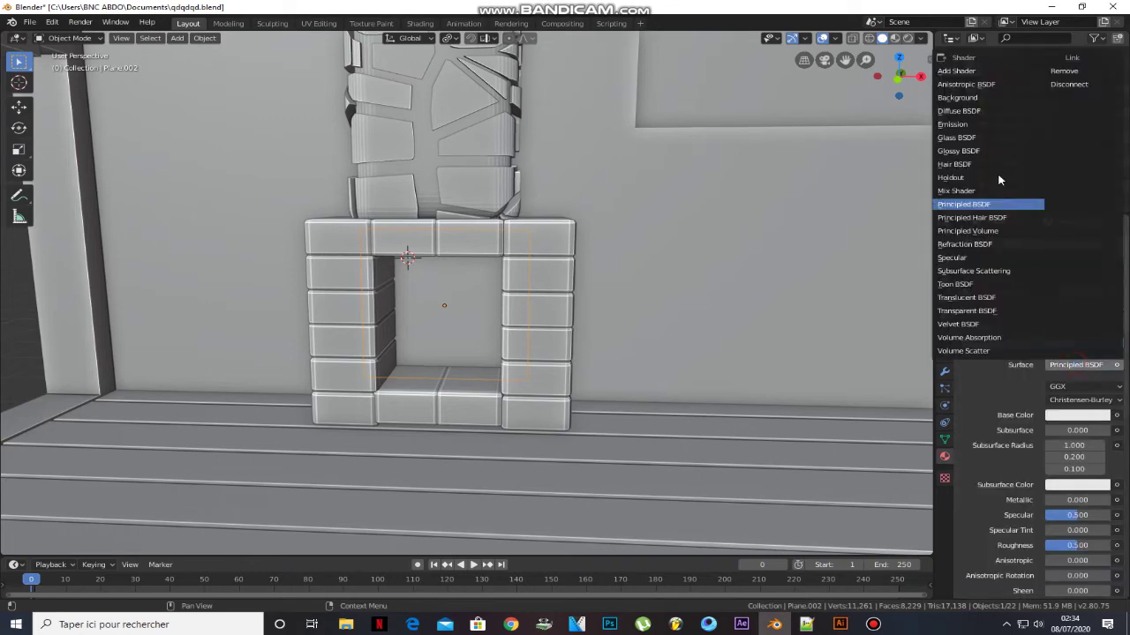
click(966, 124)
Switch the render engine to Cycles while previewing the room in rendered shading, and return to solid shading.
scroll(781, 239, down, 8)
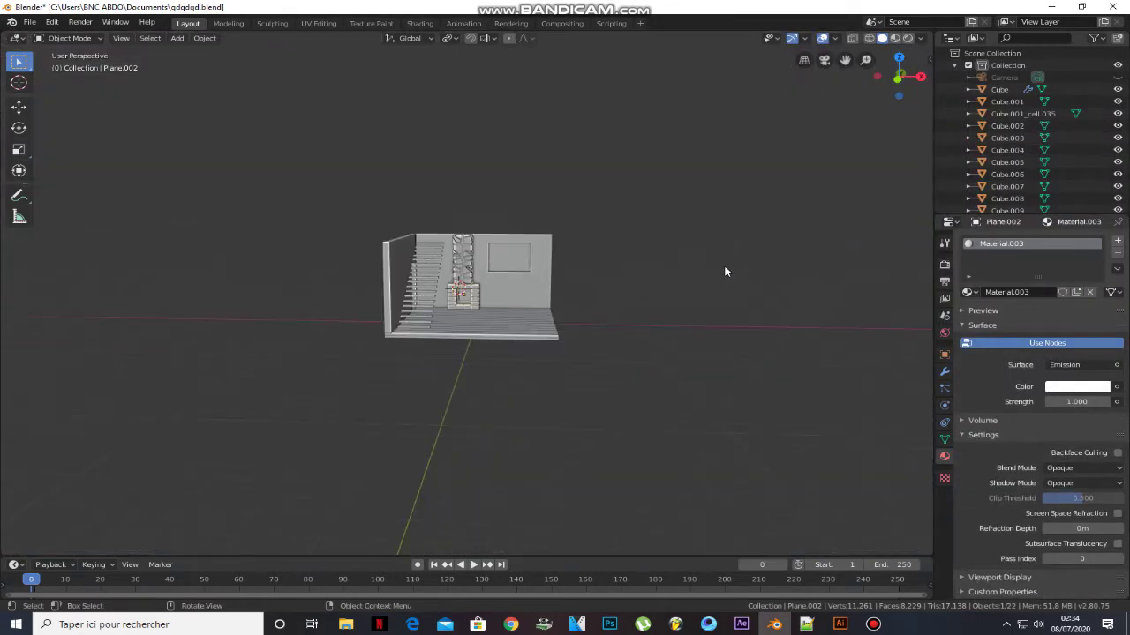
click(908, 39)
mouse_move(744, 207)
middle_down()
mouse_move(689, 245)
mouse_move(643, 255)
middle_up()
click(944, 264)
click(1063, 241)
click(1062, 281)
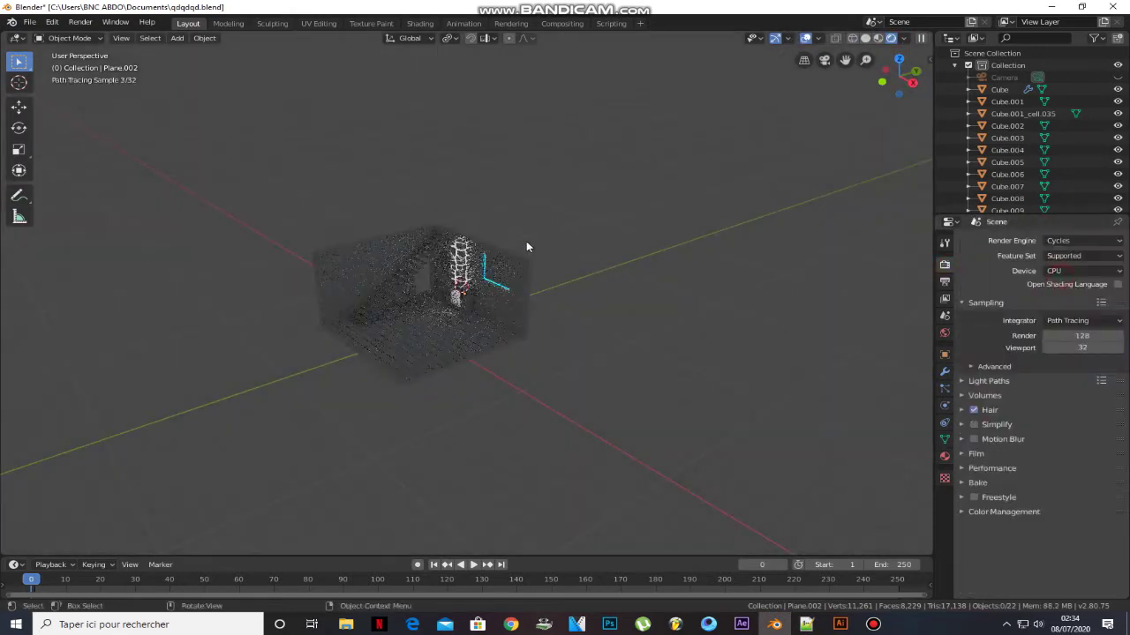
click(865, 39)
Place the 3D cursor on the outer wall above the doorway, add a plane there and rotate it 90° about Y.
middle_drag(429, 299, 600, 276)
scroll(429, 293, up, 10)
shift+right_click(267, 210)
key(shift+a)
click(338, 212)
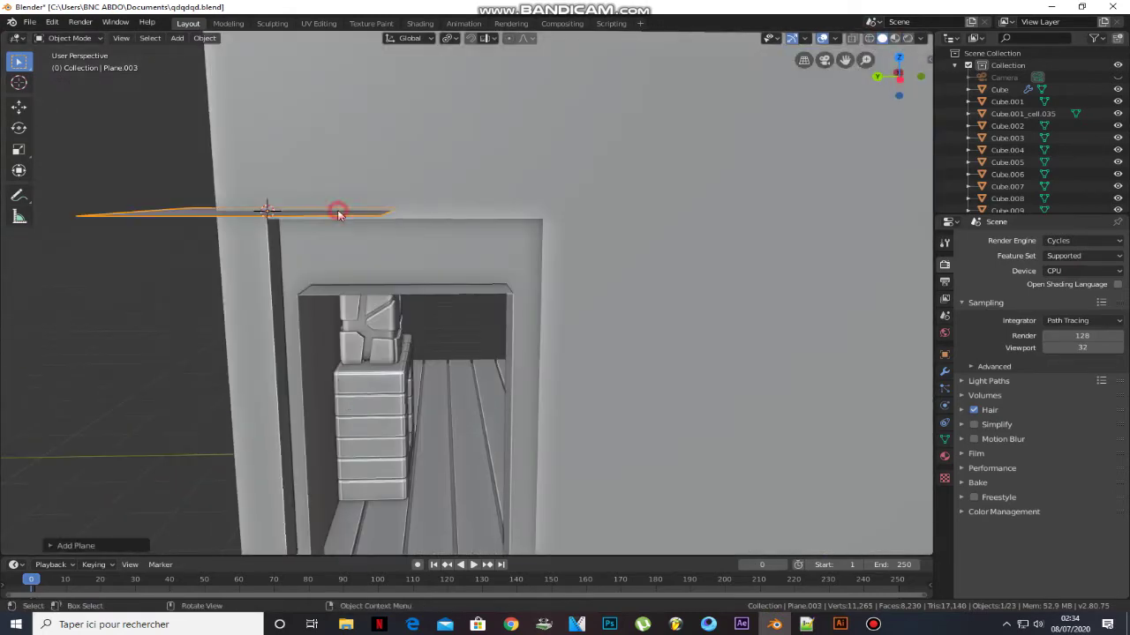
text(ry90)
key(Return)
Move the new plane along Y over the doorway and scale it slightly along Y to match the doorway's width.
key(g)
key(y)
click(472, 226)
key(s)
key(y)
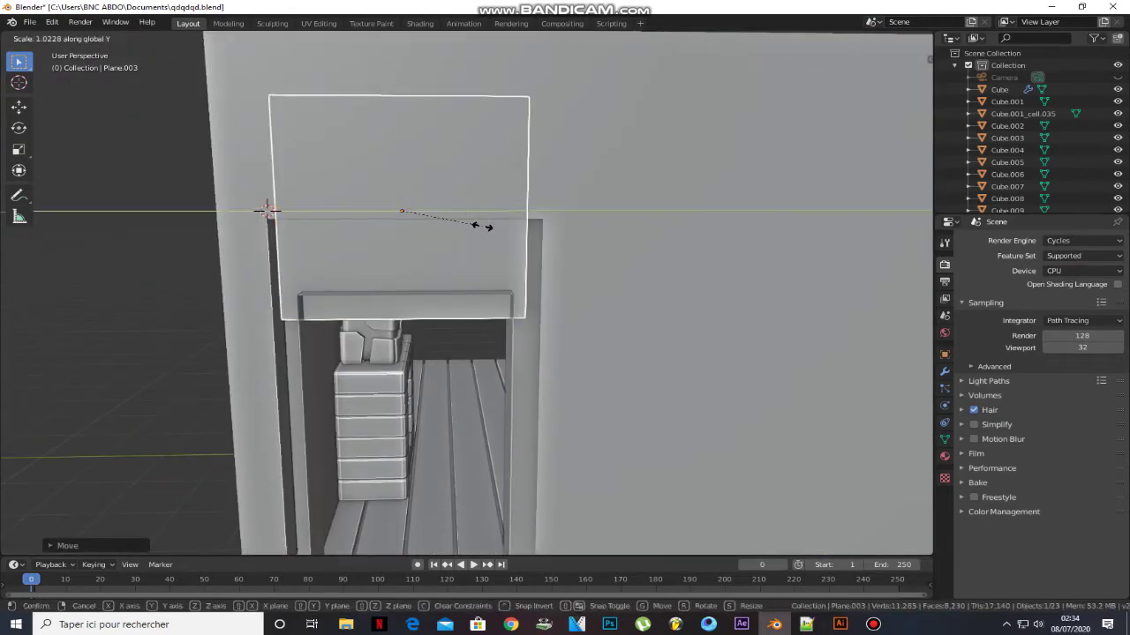
click(488, 229)
Lower the bottom edge of the doorway plane along Z to cover the full door height, and return to Object Mode.
scroll(485, 274, down, 3)
key(Tab)
click(453, 308)
key(g)
key(z)
click(441, 519)
key(Tab)
Move the doorway plane along X against the outer wall and adjust its height along Z.
key(g)
middle_drag(544, 308, 524, 285)
key(x)
click(466, 293)
key(g)
key(z)
click(524, 305)
Give the doorway plane a new Emission material with strength 7 and a light pink color.
click(945, 456)
click(1024, 280)
click(1077, 335)
click(1006, 89)
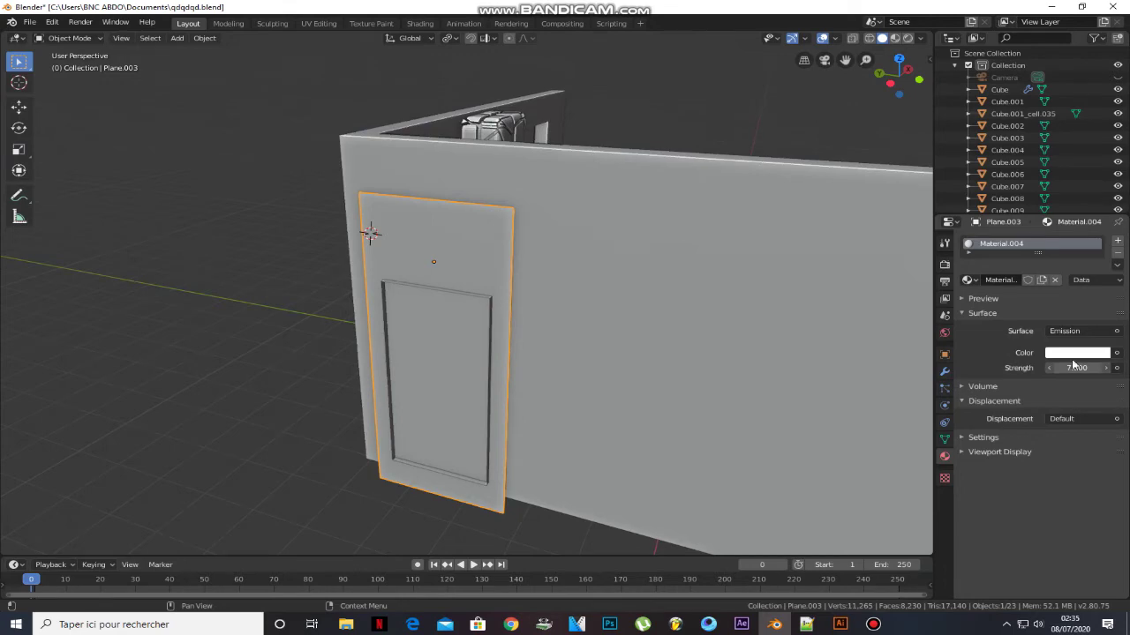
click(1072, 354)
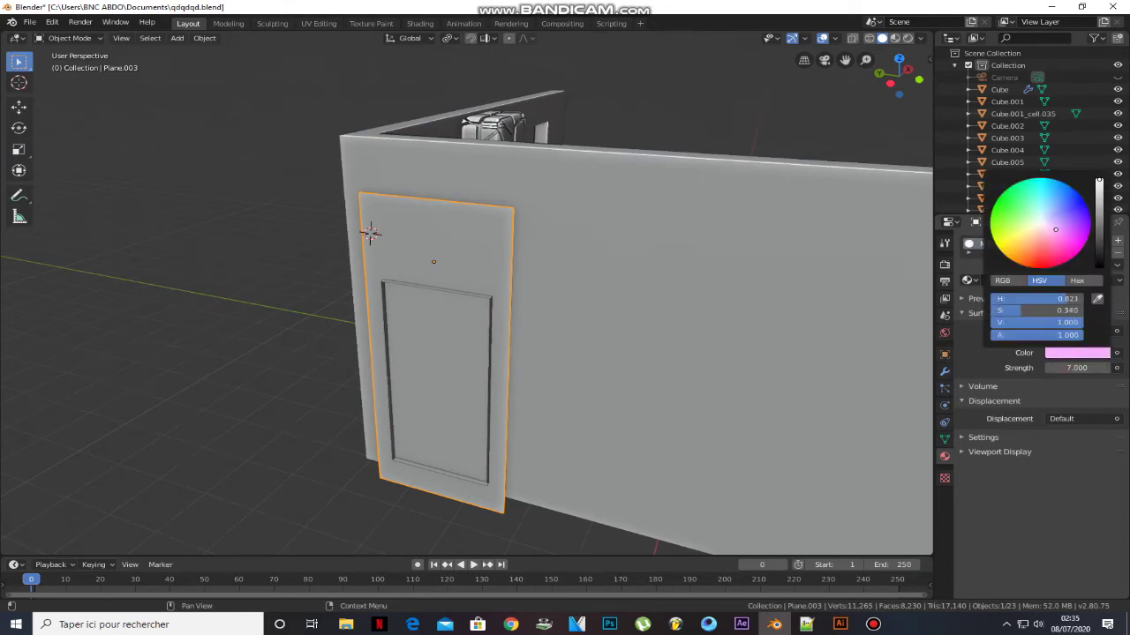
Nudge the pink doorway plane along negative X while viewing it from inside the room.
middle_drag(642, 174, 406, 159)
key(g)
key(x)
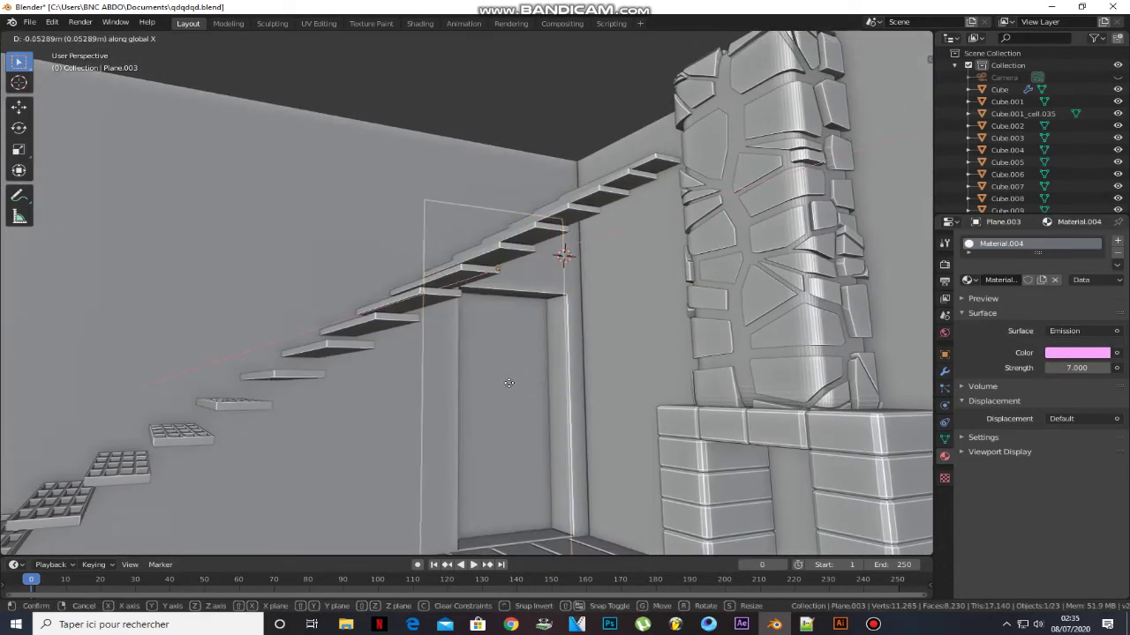
click(504, 321)
Place the 3D cursor at the top of the doorway and add an area light there.
shift+right_click(504, 322)
key(shift+a)
mouse_move(508, 455)
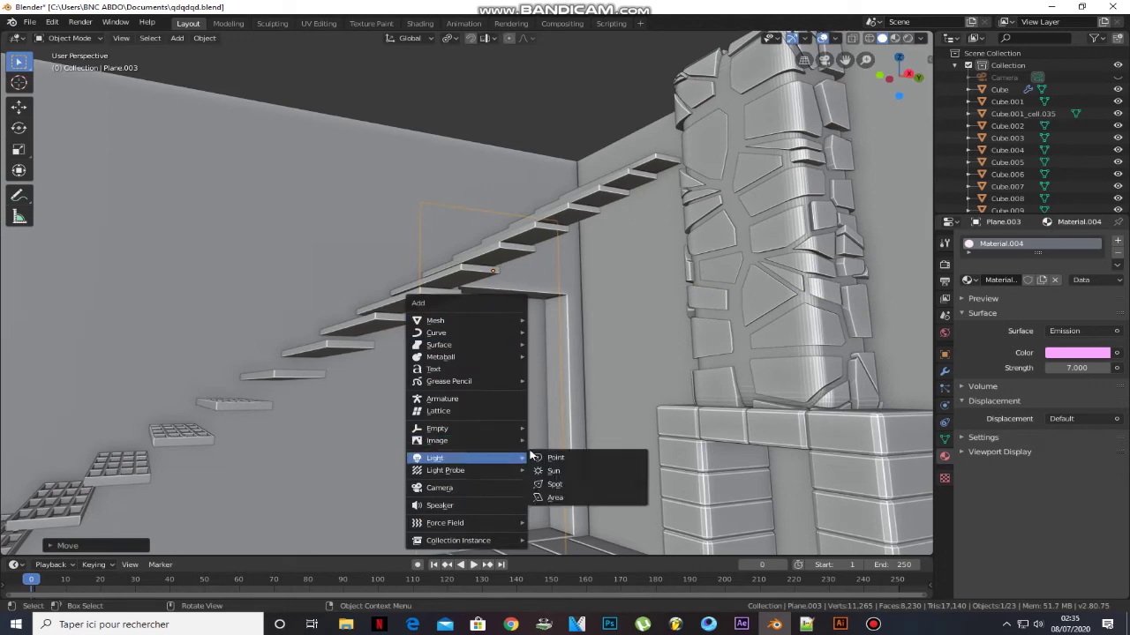
click(554, 498)
Move the area light along X and Z in front of the doorway, and rotate it to aim into the room.
middle_drag(504, 395, 551, 430)
key(g)
key(y)
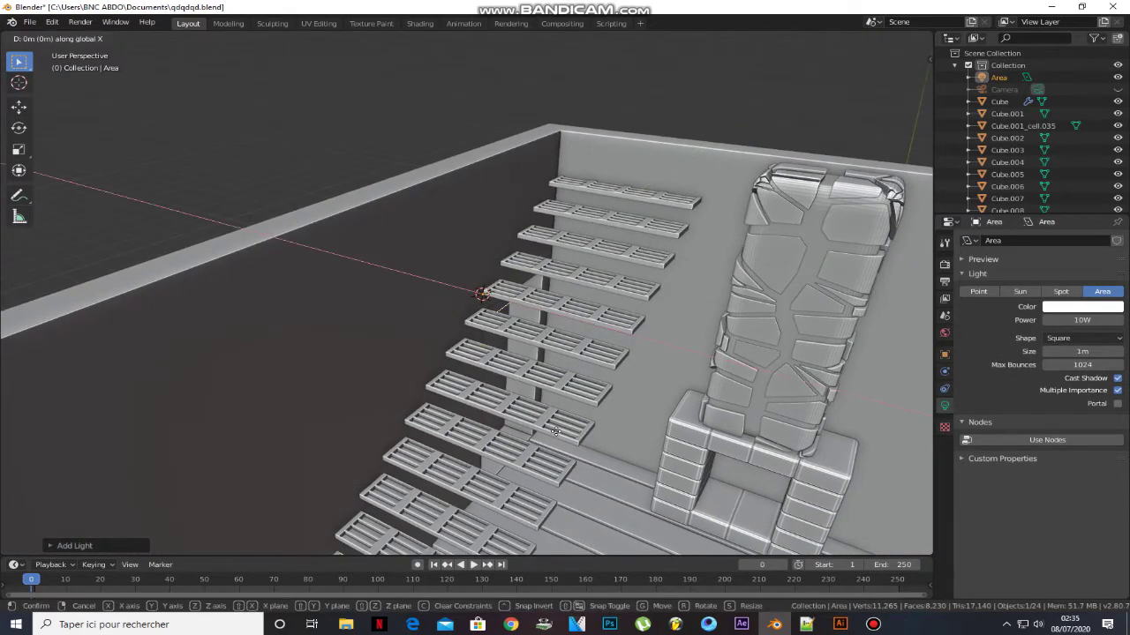
click(570, 438)
key(g)
key(z)
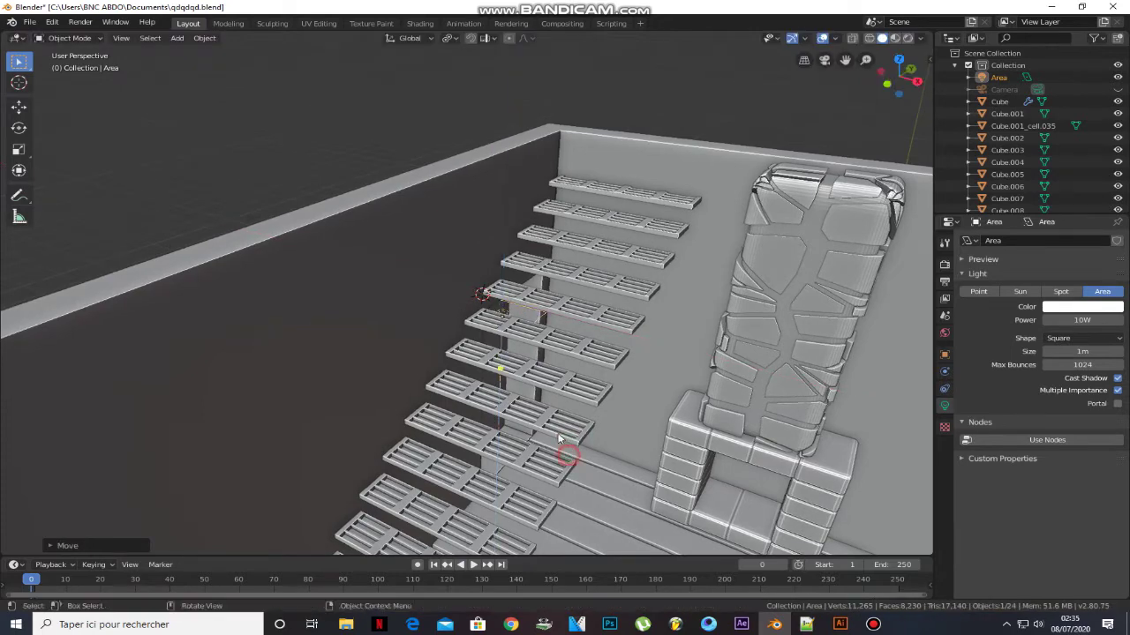
click(566, 438)
middle_drag(565, 436, 521, 398)
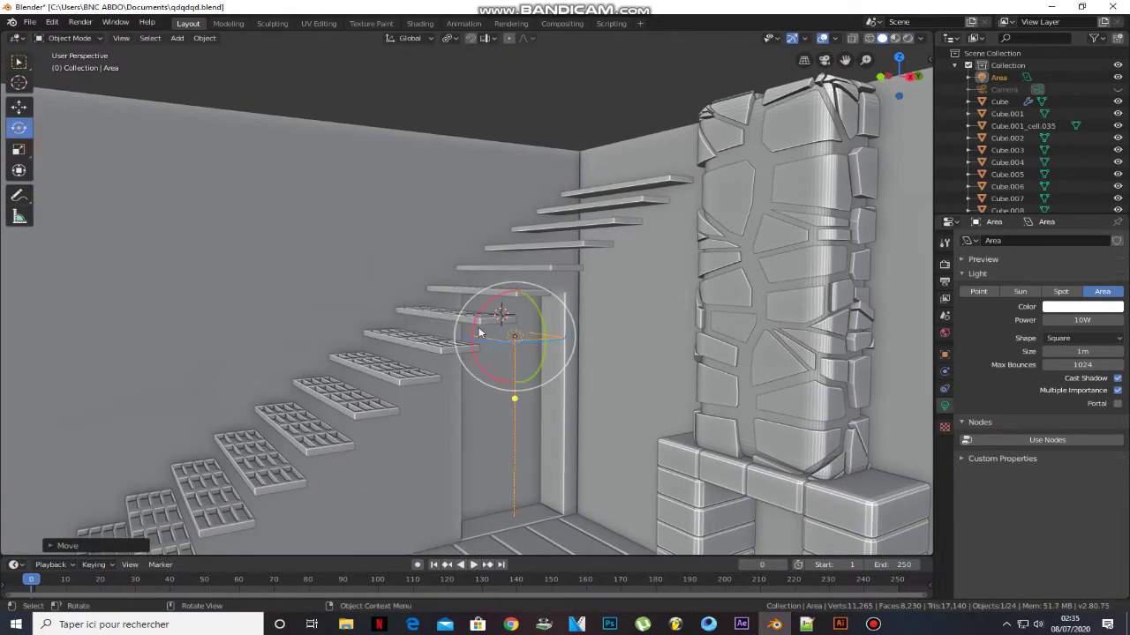
drag(545, 360, 535, 333)
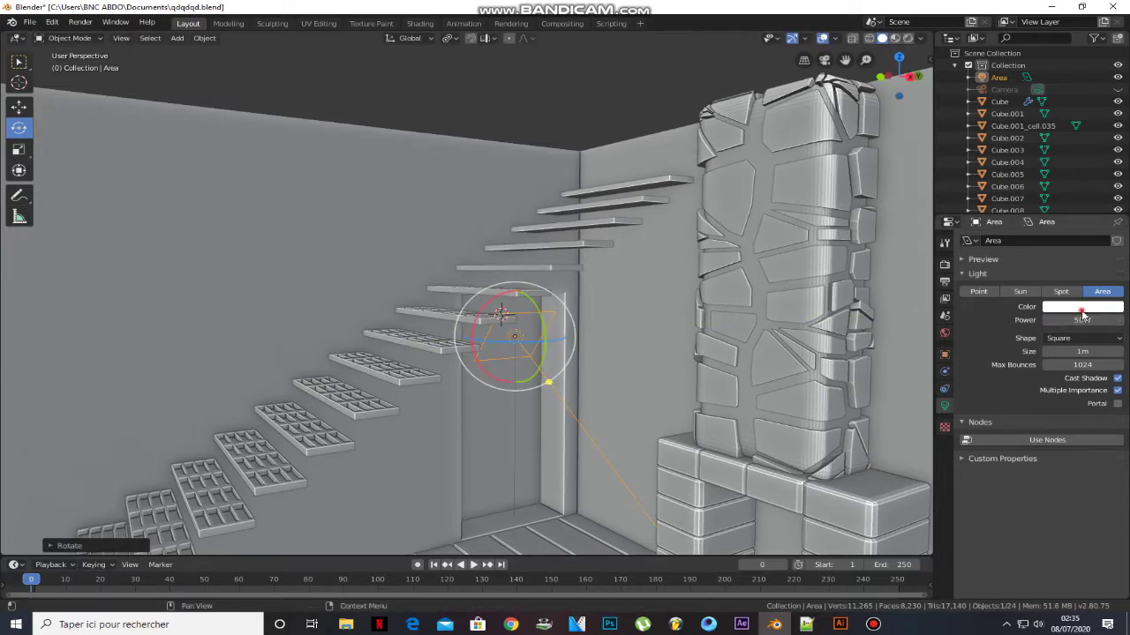
Set the area light's power to 50 W with a light pink color, and deselect it.
click(1082, 309)
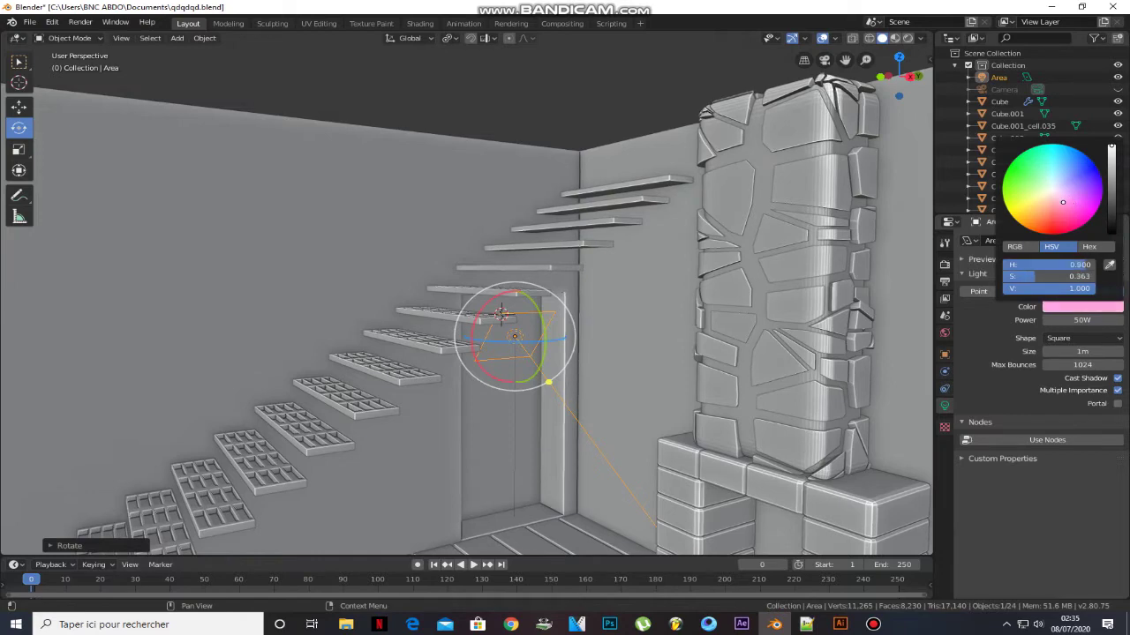
scroll(582, 149, down, 4)
click(559, 149)
Preview the whole room in rendered shading, return to solid shading and save the file.
scroll(512, 163, down, 6)
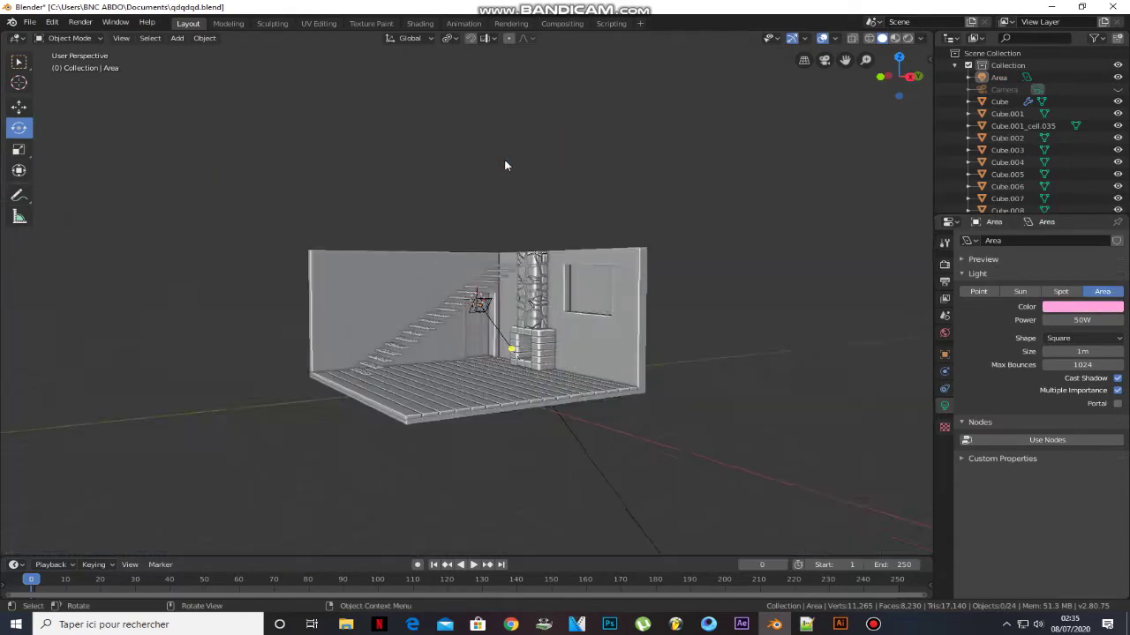
middle_drag(504, 164, 531, 182)
click(908, 38)
middle_drag(621, 150, 640, 159)
click(882, 38)
key(ctrl+s)
Add a plane at the window recess in the back wall and rotate it 90° about the X axis.
middle_drag(538, 273, 549, 319)
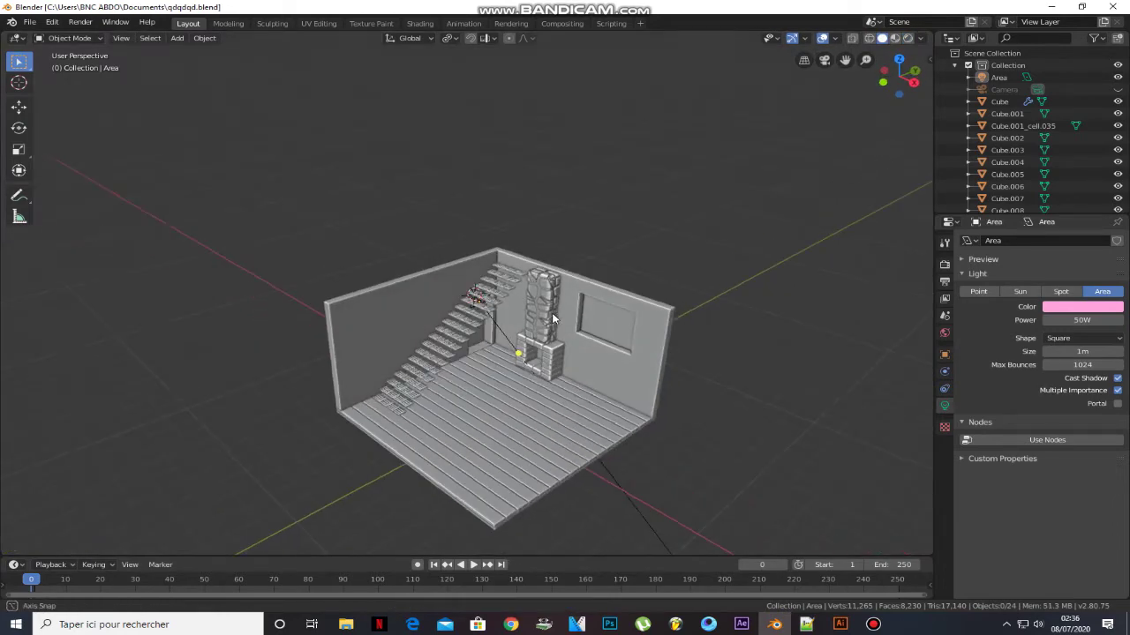
middle_drag(519, 435, 516, 298)
scroll(513, 251, up, 10)
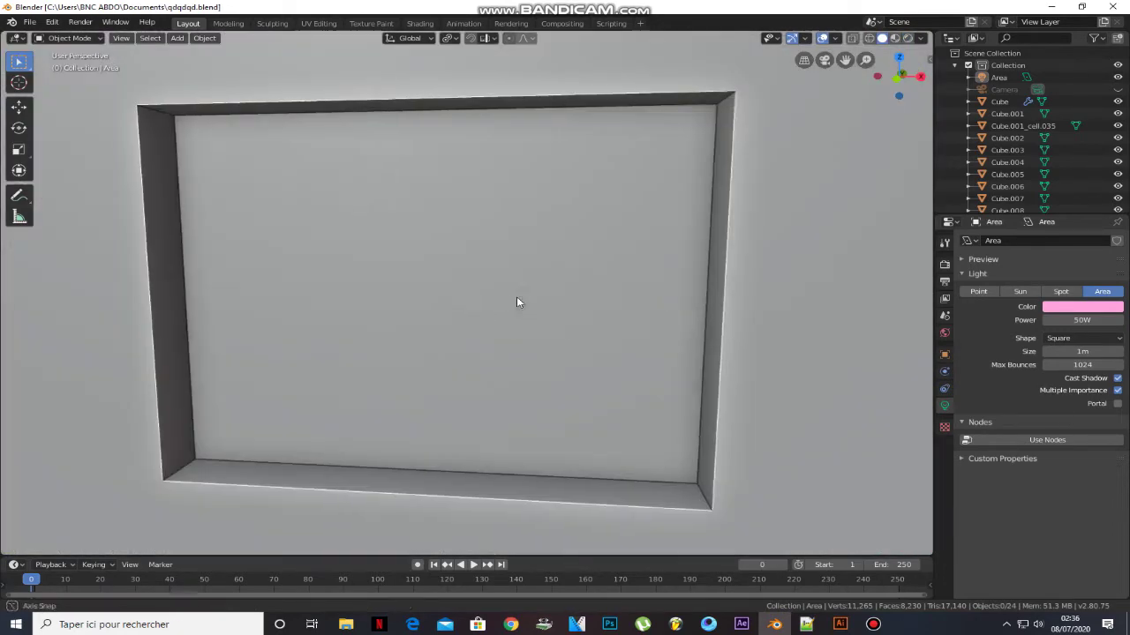
key(shift+a)
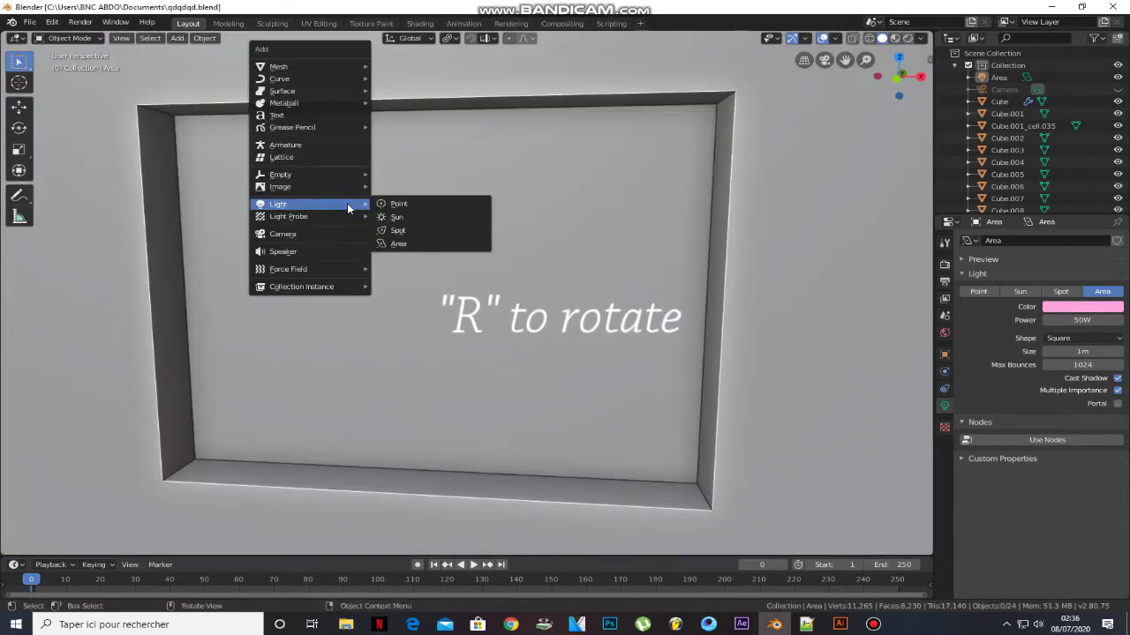
mouse_move(353, 64)
click(390, 66)
text(ryx90)
key(Return)
Move the plane into the window recess without changing its Y position, and widen it along X.
key(g)
key(shift+y)
click(585, 265)
middle_drag(585, 264, 599, 276)
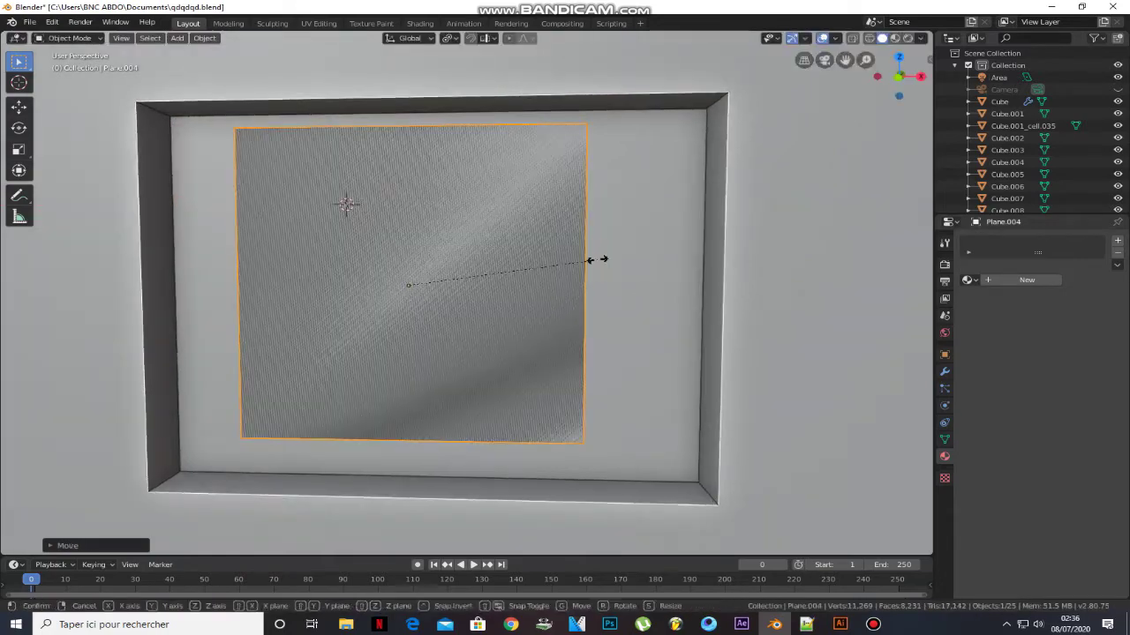
key(s)
key(x)
click(663, 274)
Center the window plane in the recess along X and Z, and adjust its depth along Y.
key(KP_1)
key(g)
key(x)
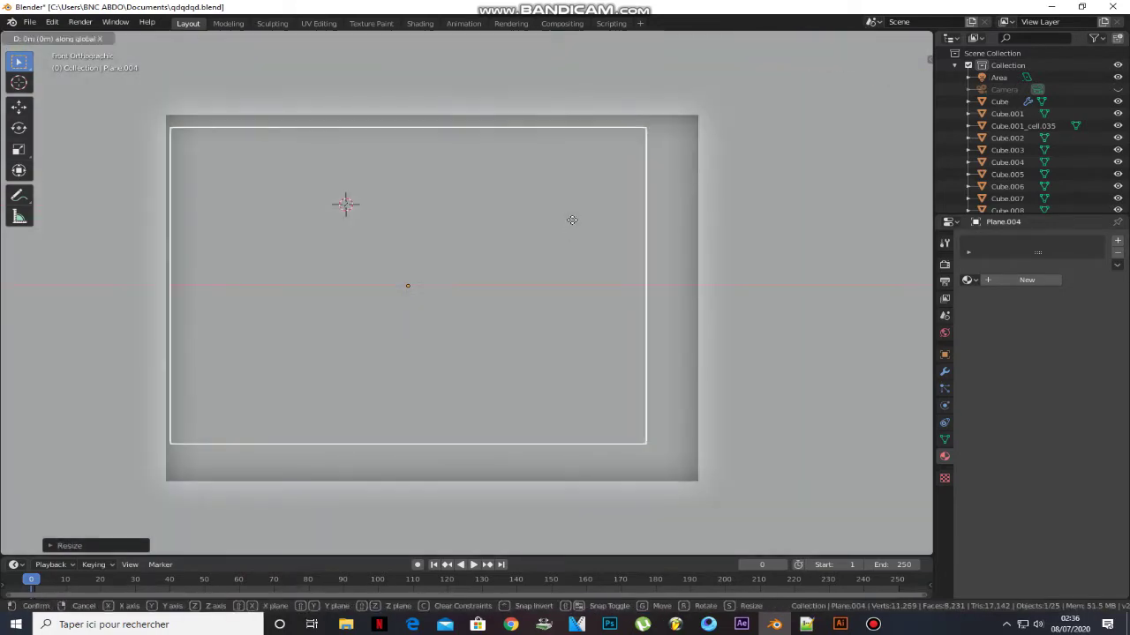
click(594, 222)
key(g)
key(z)
click(588, 237)
middle_drag(588, 237, 519, 246)
key(g)
key(y)
click(517, 249)
Extrude the window plane's face about 0.05 m along its normal to give the panel thickness.
key(Tab)
key(3)
click(518, 248)
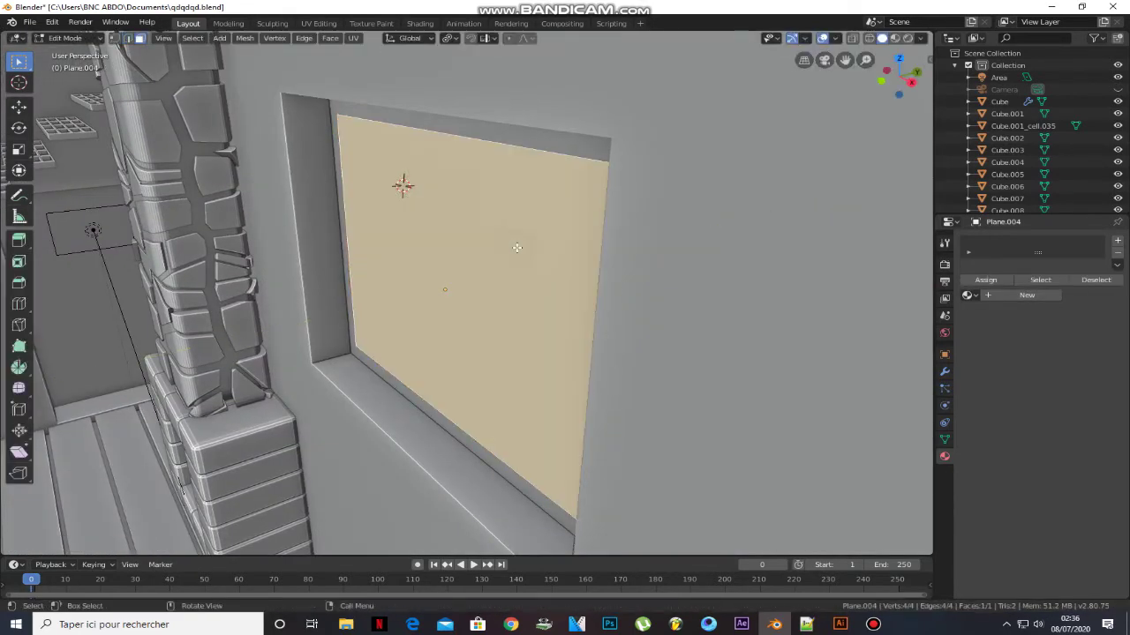
key(r)
right_click(517, 248)
key(e)
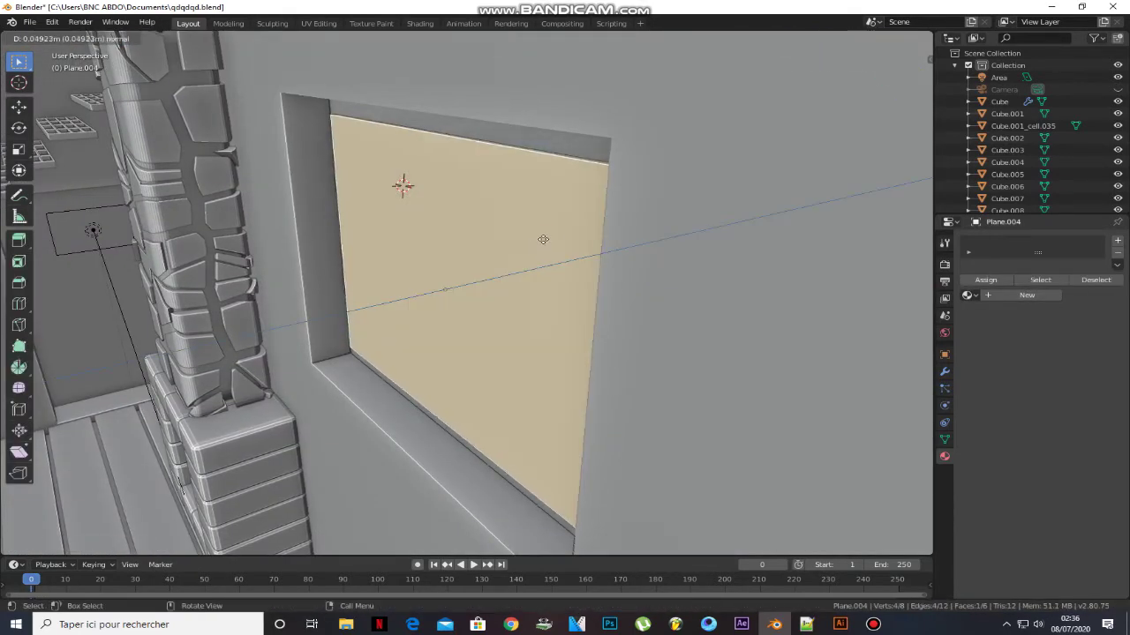
click(544, 239)
Apply the window panel's object transform.
key(Tab)
scroll(550, 243, up, 2)
key(ctrl+a)
click(518, 287)
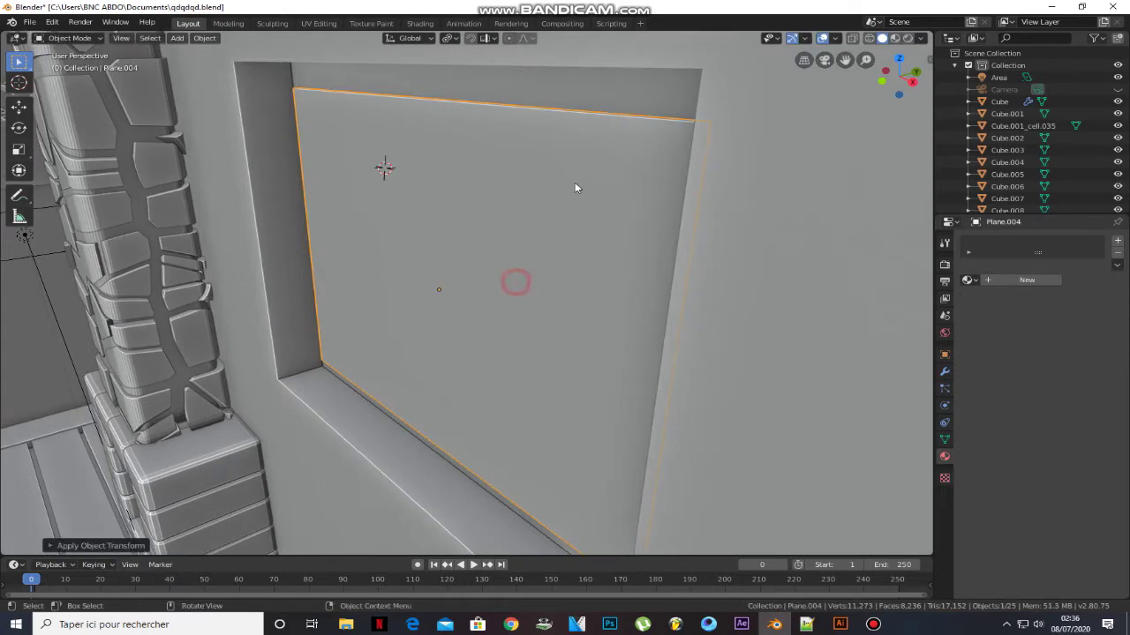
Inset the window panel's front face by about 0.015 m and extrude the inner face inward about 0.005 m.
scroll(616, 144, down, 2)
middle_drag(616, 144, 619, 171)
key(Tab)
scroll(508, 295, up, 4)
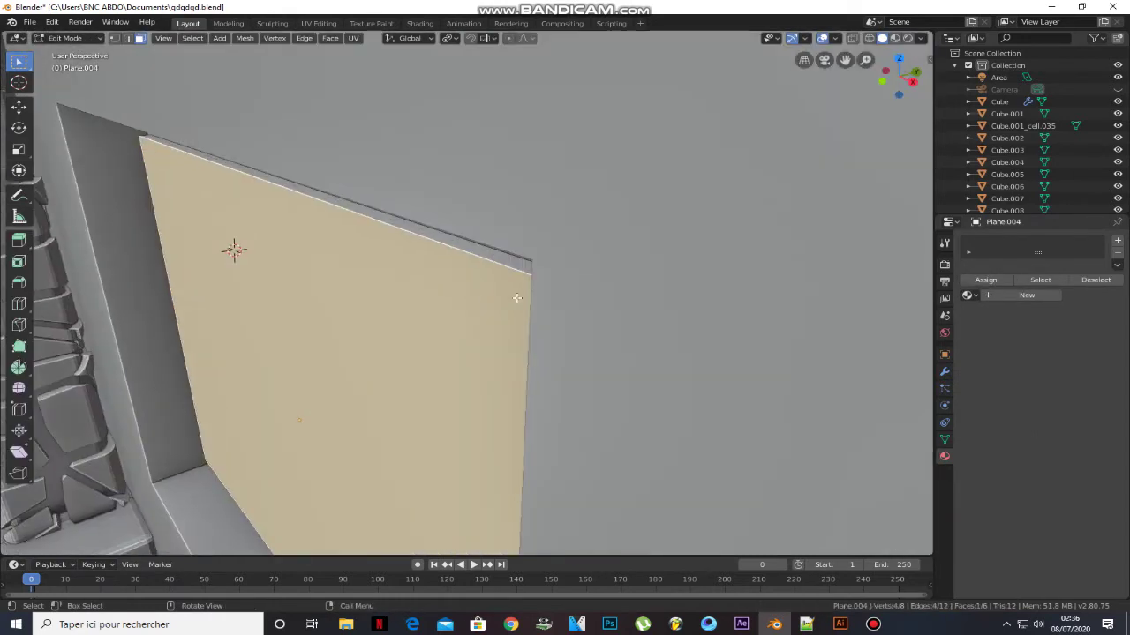
middle_drag(512, 300, 516, 294)
key(i)
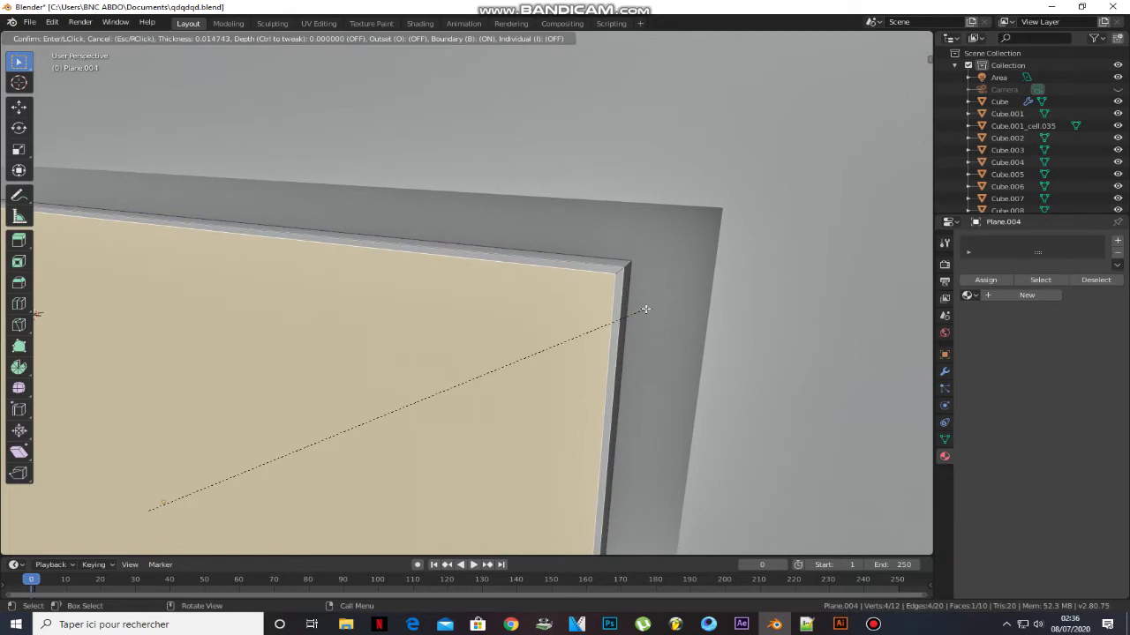
click(646, 309)
middle_drag(647, 309, 490, 320)
key(e)
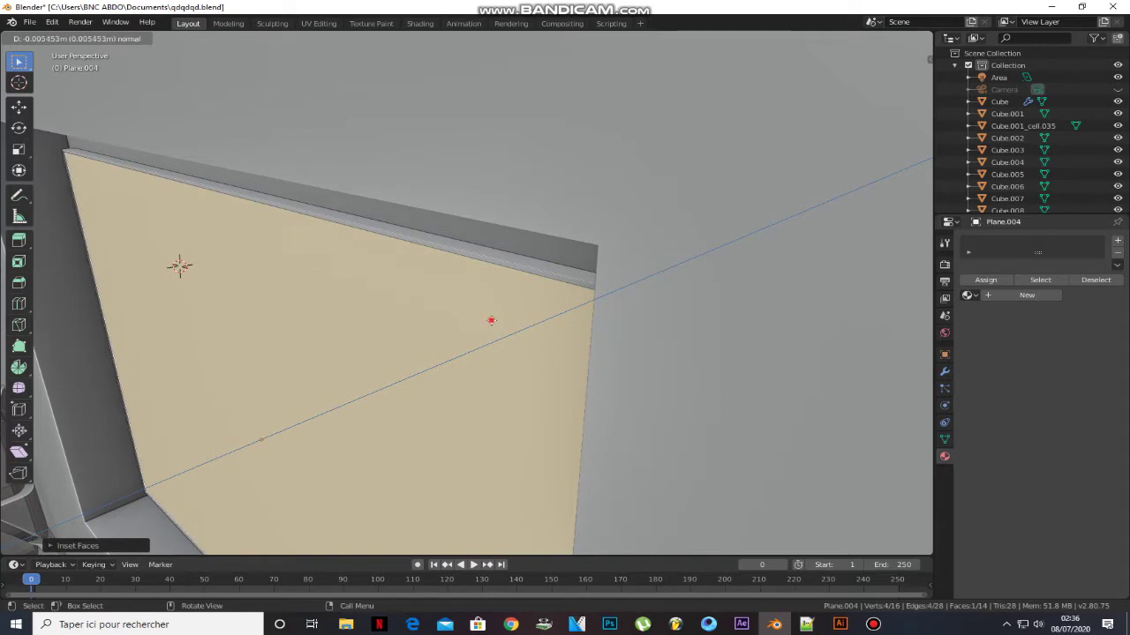
click(492, 320)
middle_drag(491, 321, 591, 309)
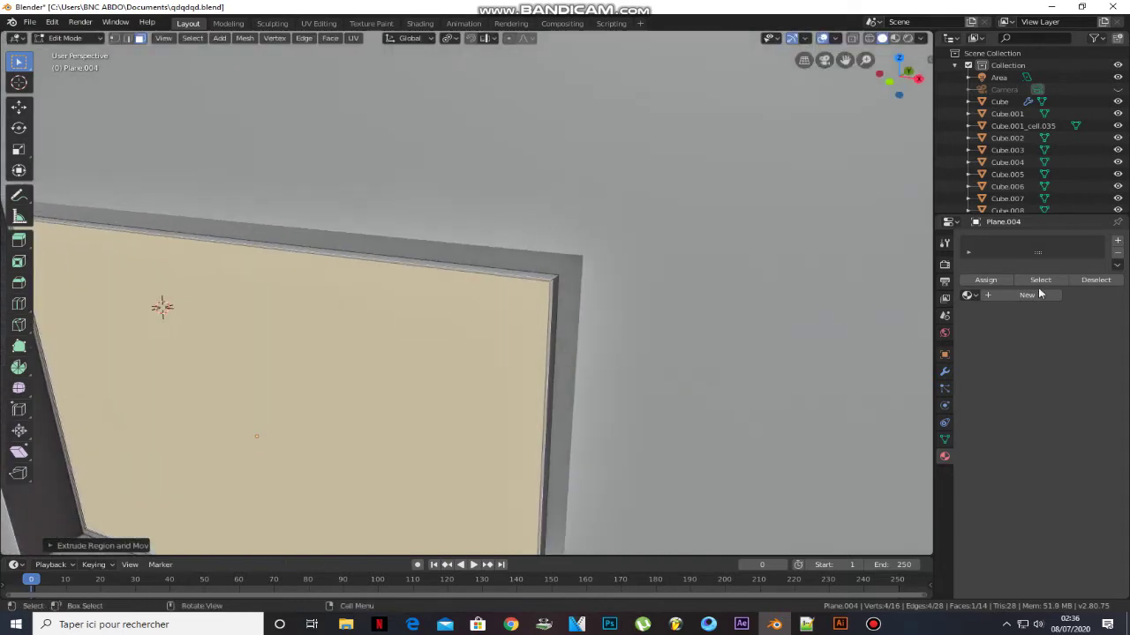
Assign a new material in a second slot to the recessed screen face, with black base color and roughness 0.
click(1118, 243)
click(1118, 243)
click(989, 308)
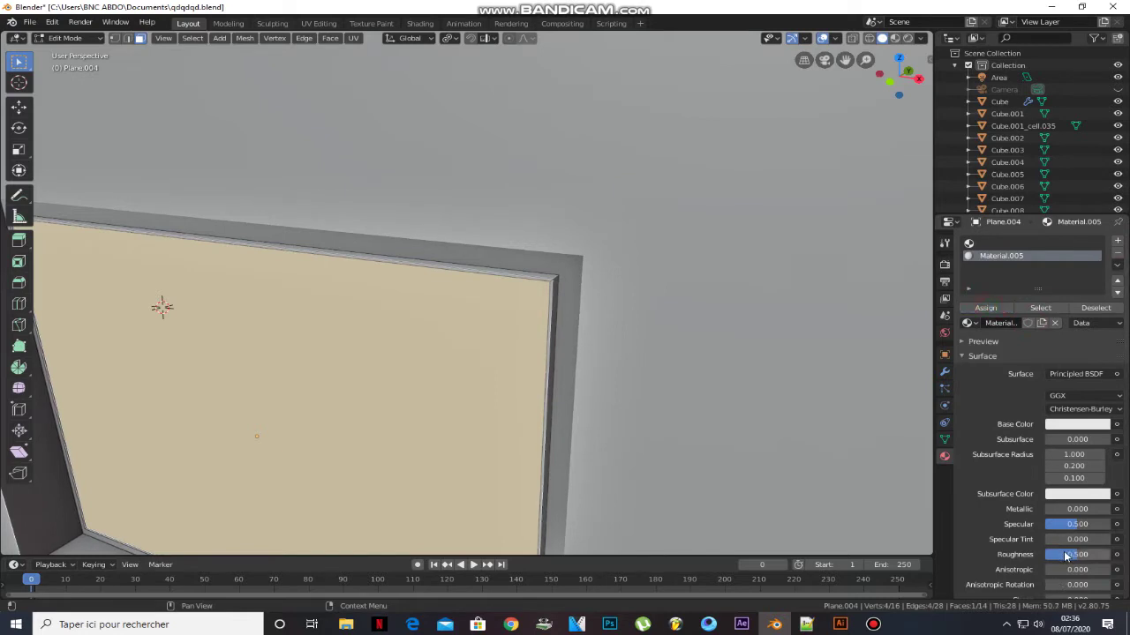
click(1098, 427)
drag(1097, 319, 1099, 343)
key(Tab)
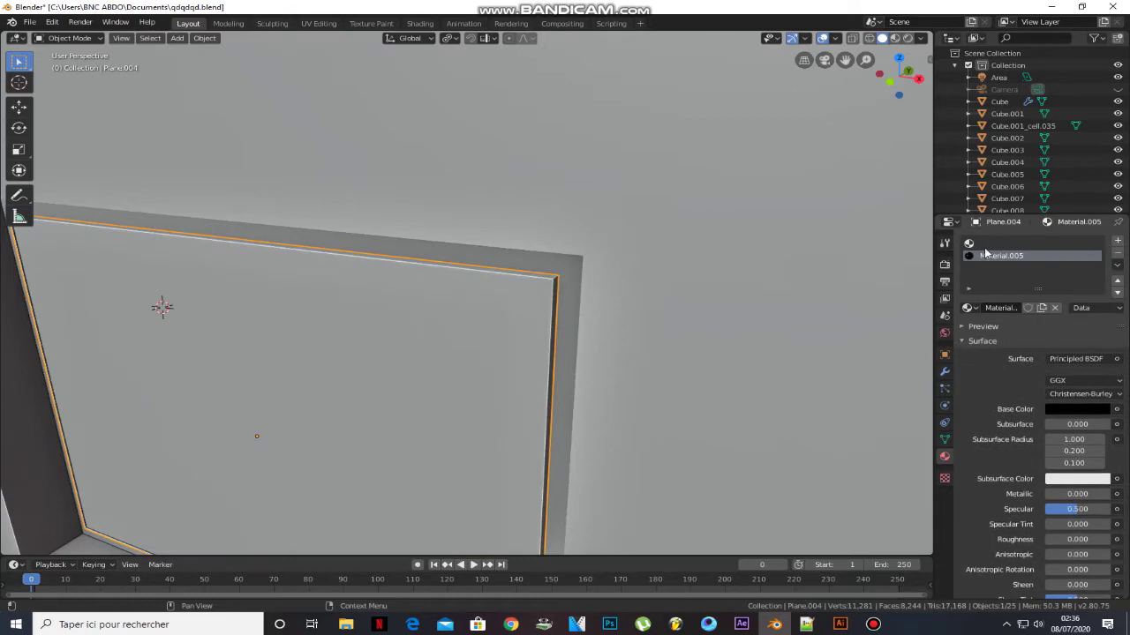
Create a new material with a black base color in the window panel's first slot for its frame.
click(985, 247)
click(1016, 308)
click(1062, 410)
click(1098, 317)
scroll(627, 176, down, 9)
Select the wall and set the emission strength of its blue window-recess material to 6.2.
click(601, 260)
middle_drag(602, 261, 666, 235)
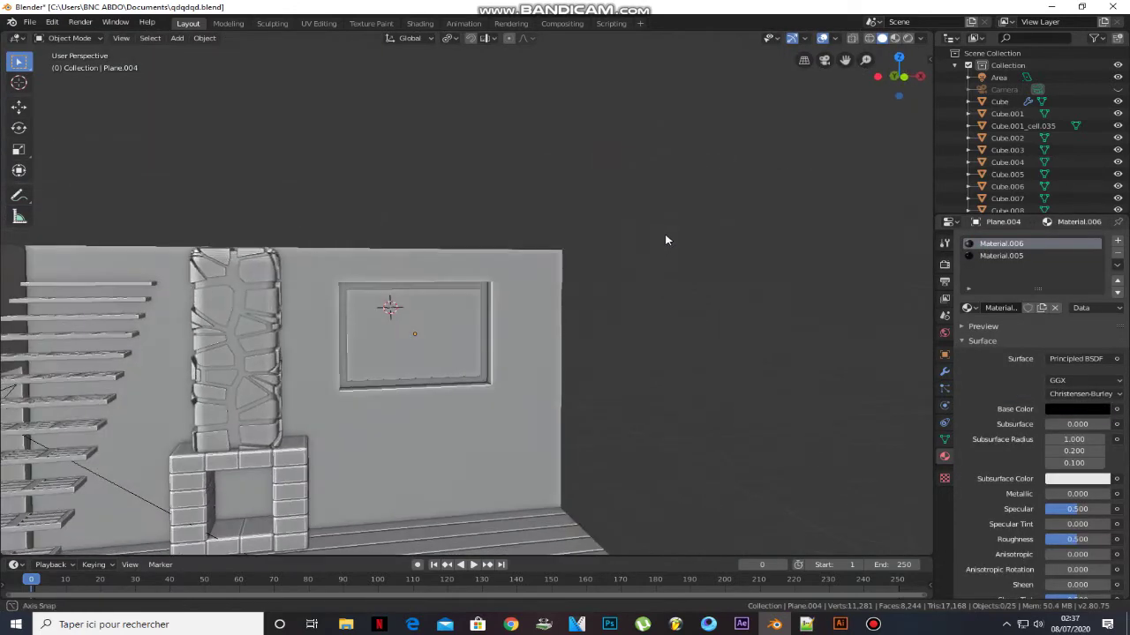
click(499, 325)
click(1024, 256)
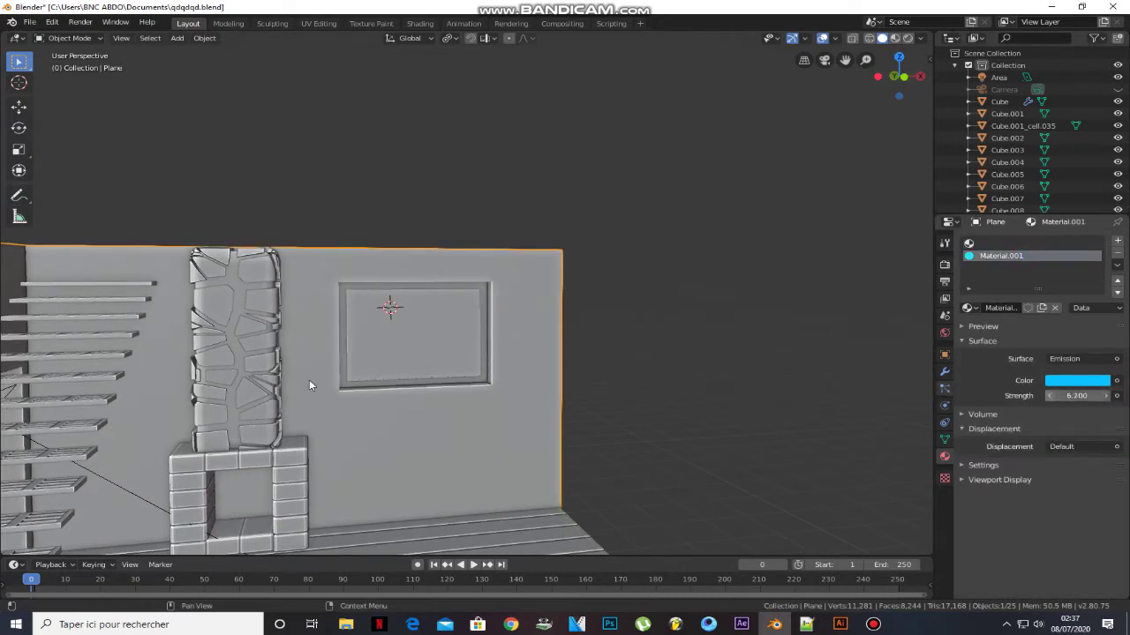
Change the emission color of the chimney's inner core to orange and raise its emission strength.
click(232, 337)
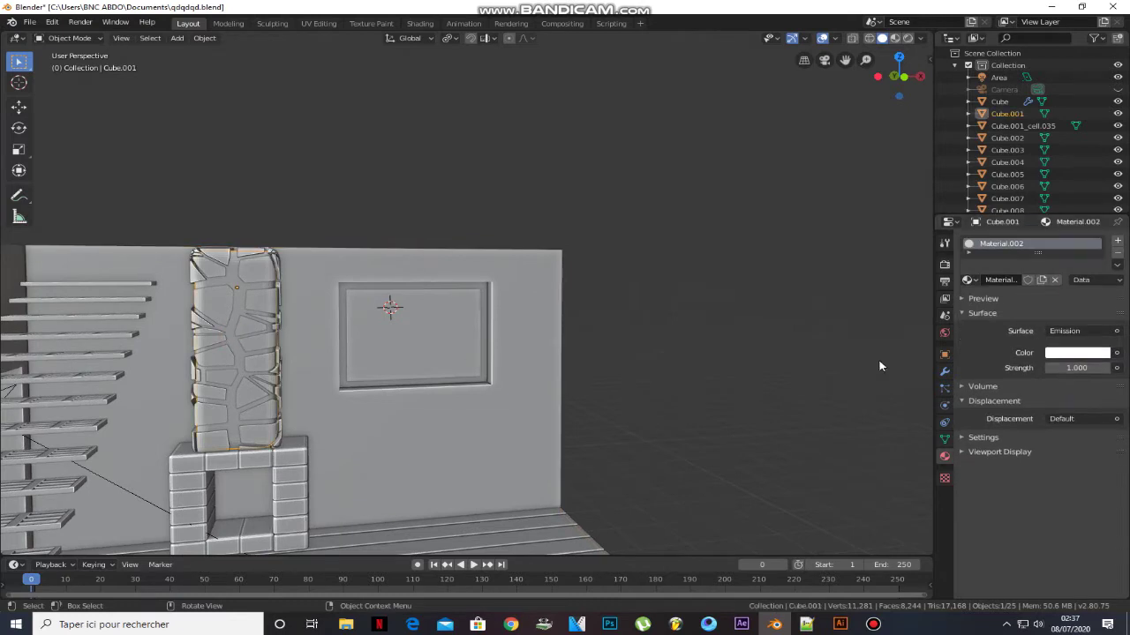
click(1054, 353)
drag(1040, 227, 1032, 238)
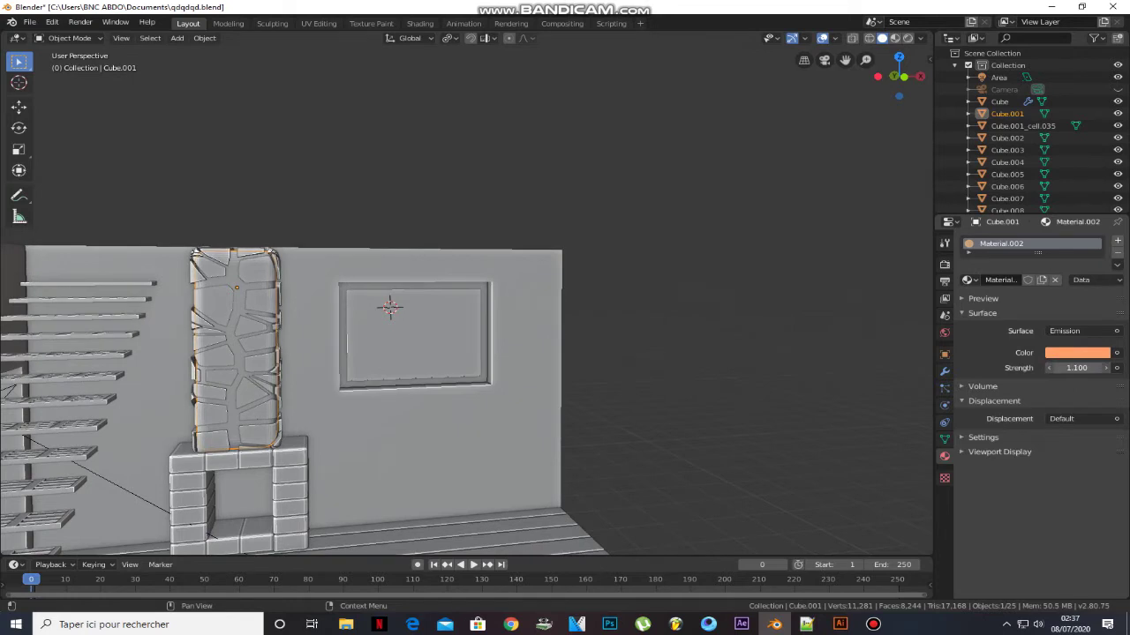
Make the glowing plane inside the fireplace emit orange light with a strength of 7.4.
click(244, 489)
click(1060, 353)
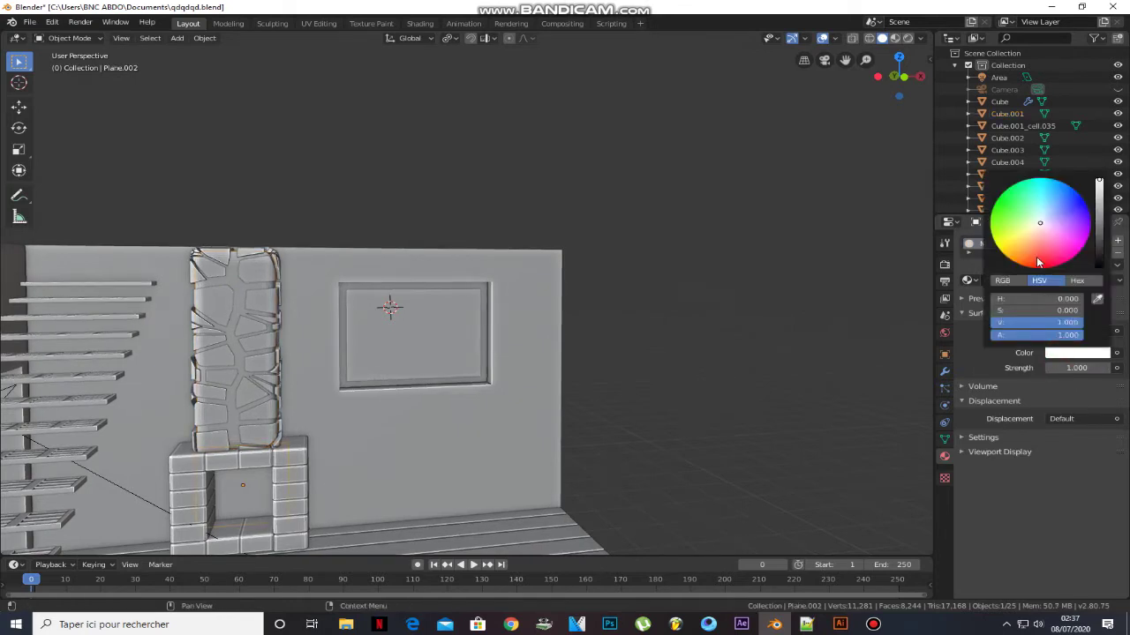
drag(1065, 366, 1114, 366)
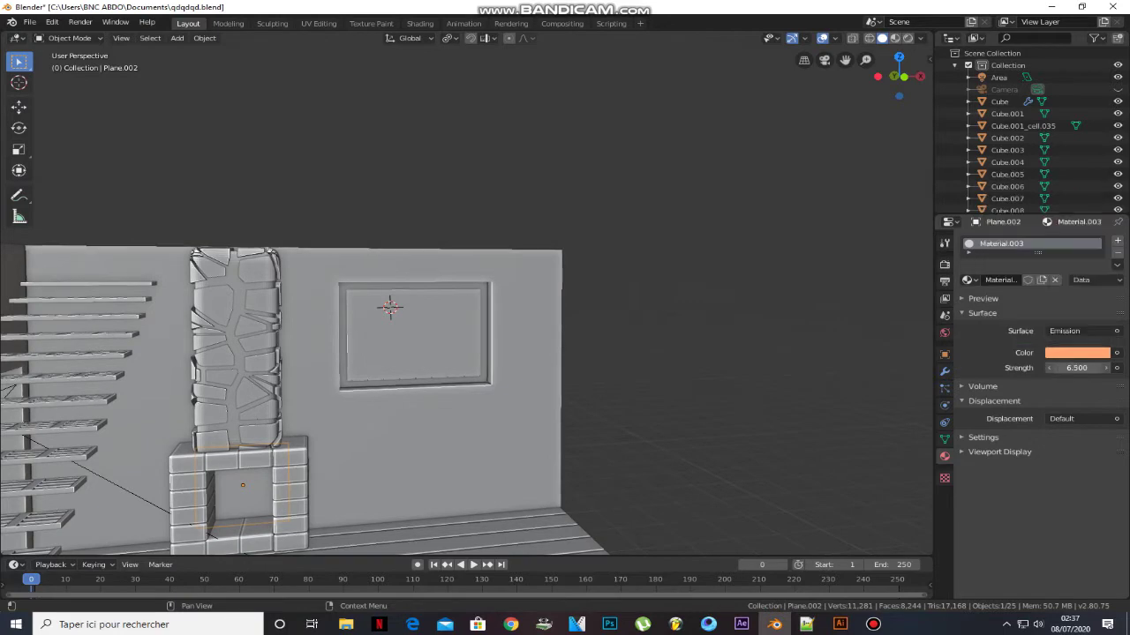
Preview the room in rendered shading and darken the world background color to a value of about 0.167.
middle_drag(439, 361, 470, 323)
scroll(393, 354, down, 3)
click(907, 38)
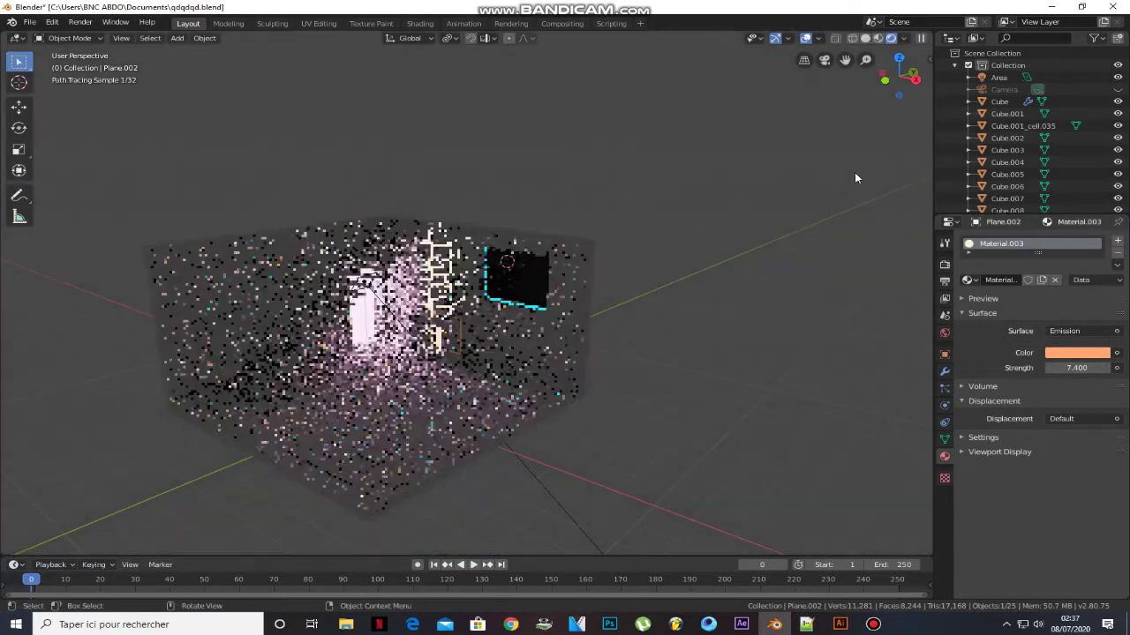
scroll(750, 266, down, 4)
click(947, 333)
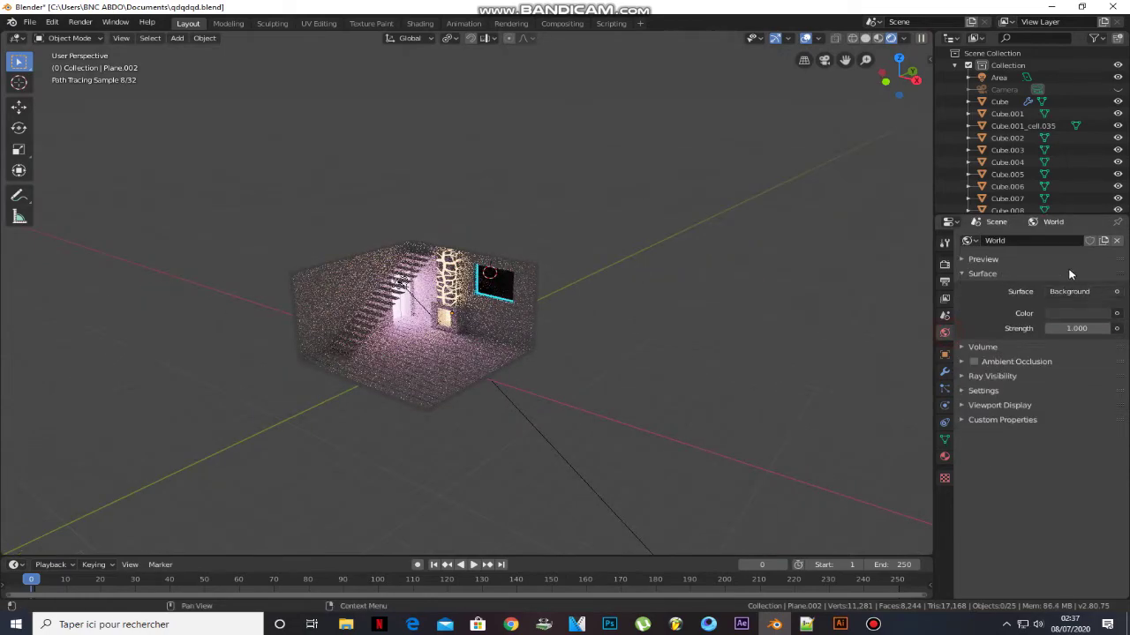
click(1075, 311)
click(1098, 214)
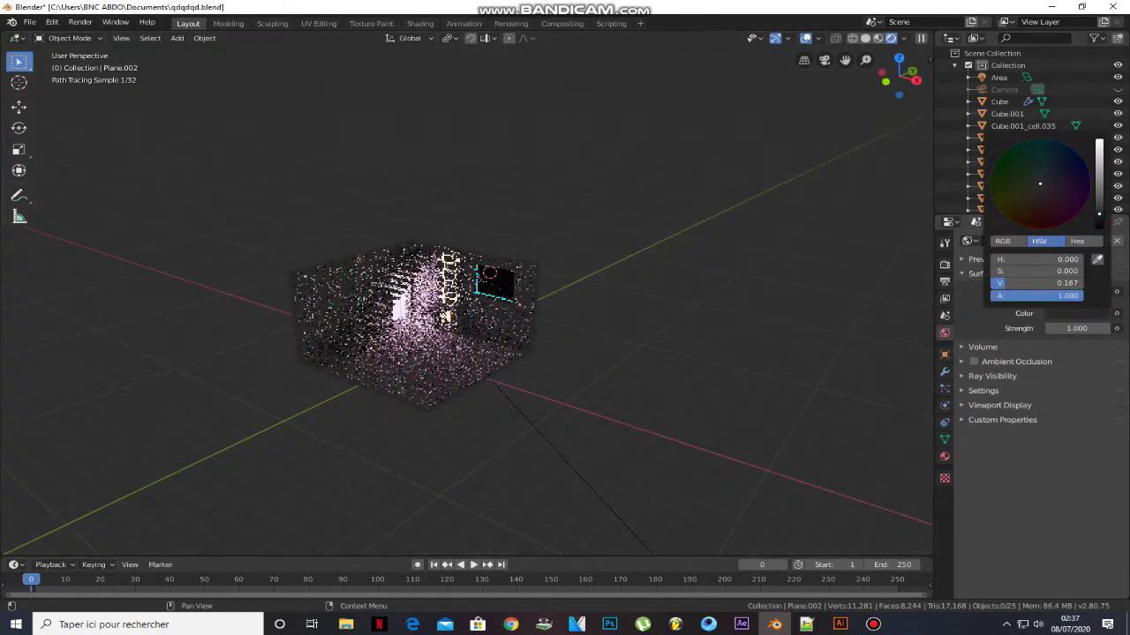
Return to solid shading and save the file.
scroll(594, 359, up, 5)
click(865, 38)
mouse_move(706, 204)
middle_down()
mouse_move(678, 241)
mouse_move(483, 231)
mouse_move(740, 268)
middle_up()
key(ctrl+s)
Add a plane on the wall beside the window and rotate it 90° about the X axis.
shift+middle_drag(697, 168, 556, 231)
scroll(471, 234, up, 5)
middle_drag(469, 228, 459, 265)
key(shift+a)
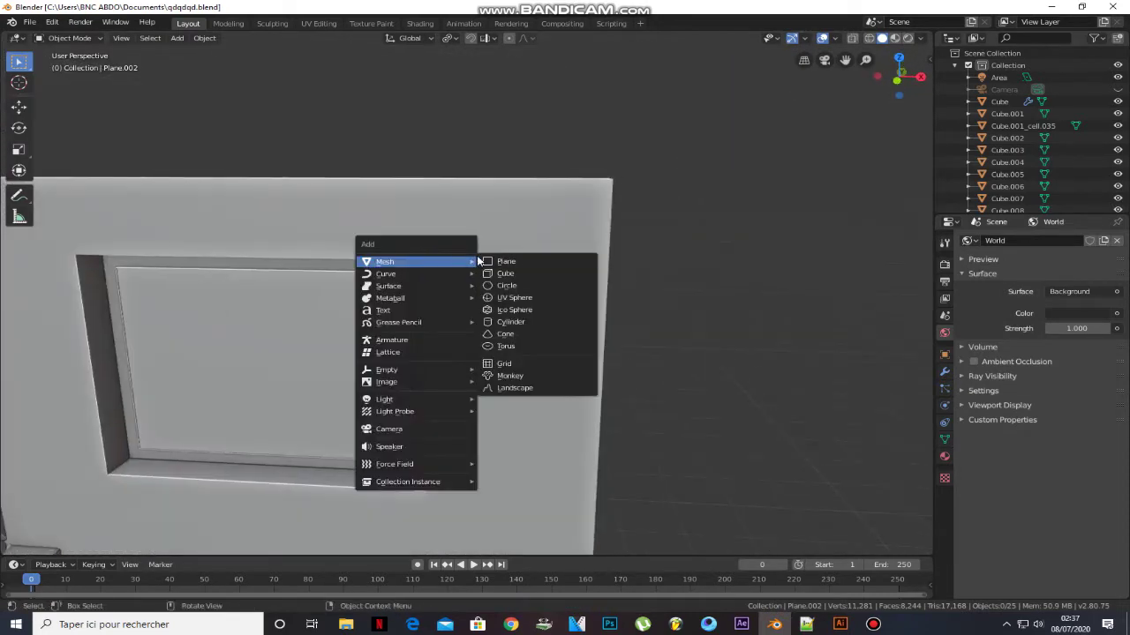
click(508, 259)
text(rx90)
key(Return)
Narrow the plane along X into a vertical strip and position it along X and Z beside the window.
key(s)
key(x)
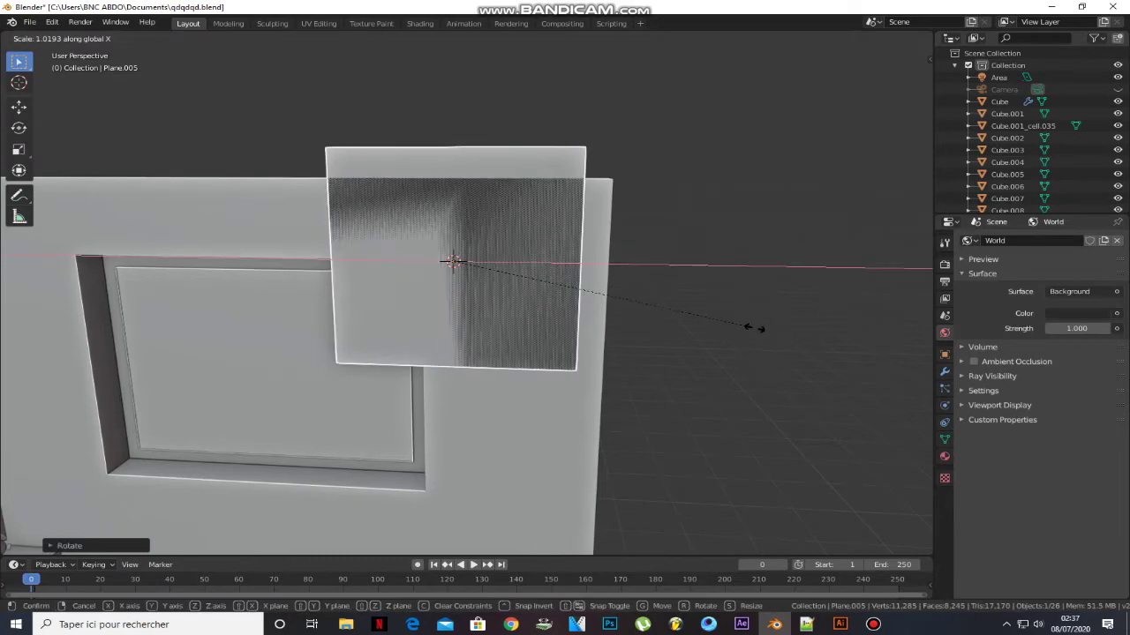
click(506, 294)
key(g)
key(x)
click(519, 295)
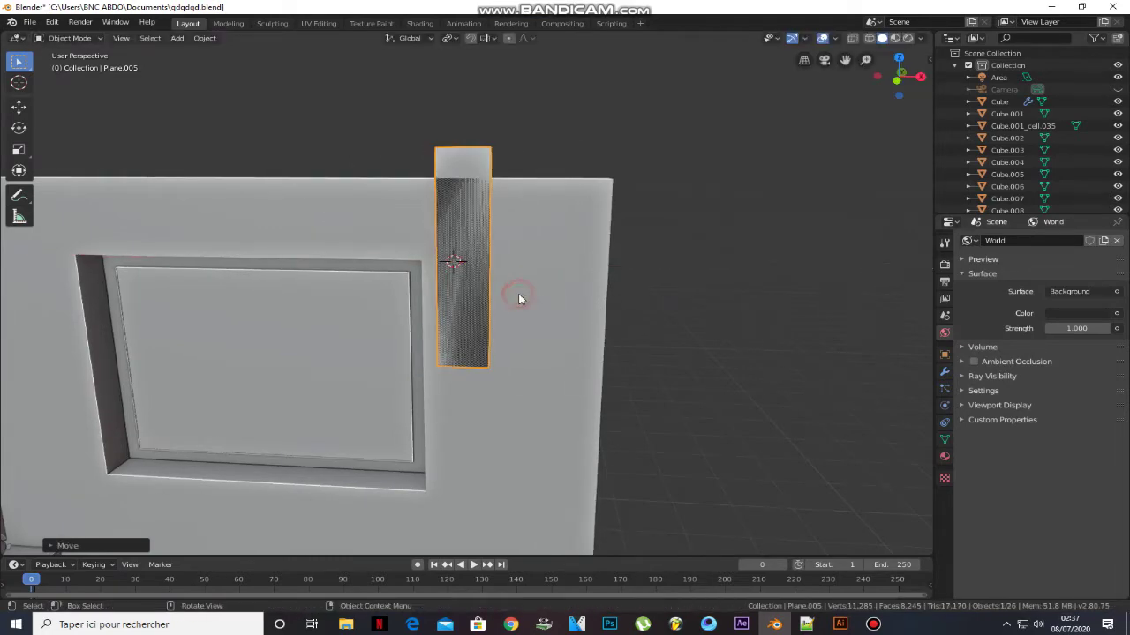
key(g)
key(z)
click(520, 408)
In front view, move the strip's upper and lower edges along Z to match the window recess's height.
key(KP_1)
key(Tab)
click(448, 279)
key(g)
key(z)
click(450, 261)
key(g)
key(z)
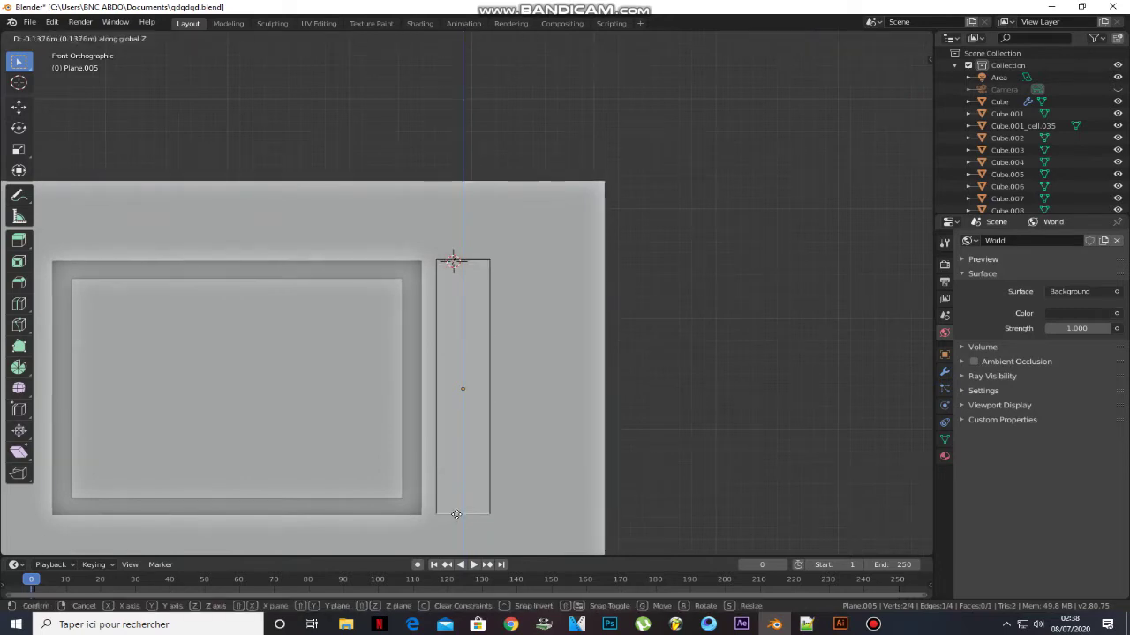
click(458, 514)
Move the strip along Y to the wall surface and extrude its face slightly.
middle_drag(459, 494, 408, 472)
key(Tab)
key(g)
key(y)
click(407, 473)
scroll(471, 404, up, 5)
key(Tab)
key(3)
click(477, 348)
key(e)
click(509, 356)
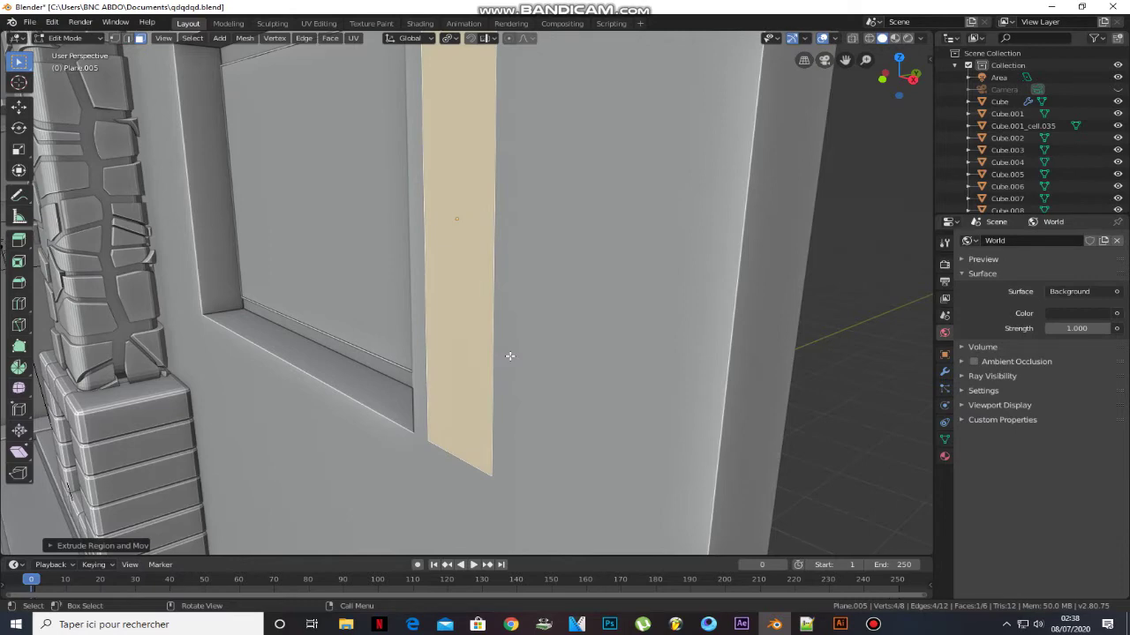
Apply the strip's object transform and move its front face outward along Y to adjust the thickness.
key(Tab)
key(ctrl+a)
click(495, 331)
key(Tab)
key(g)
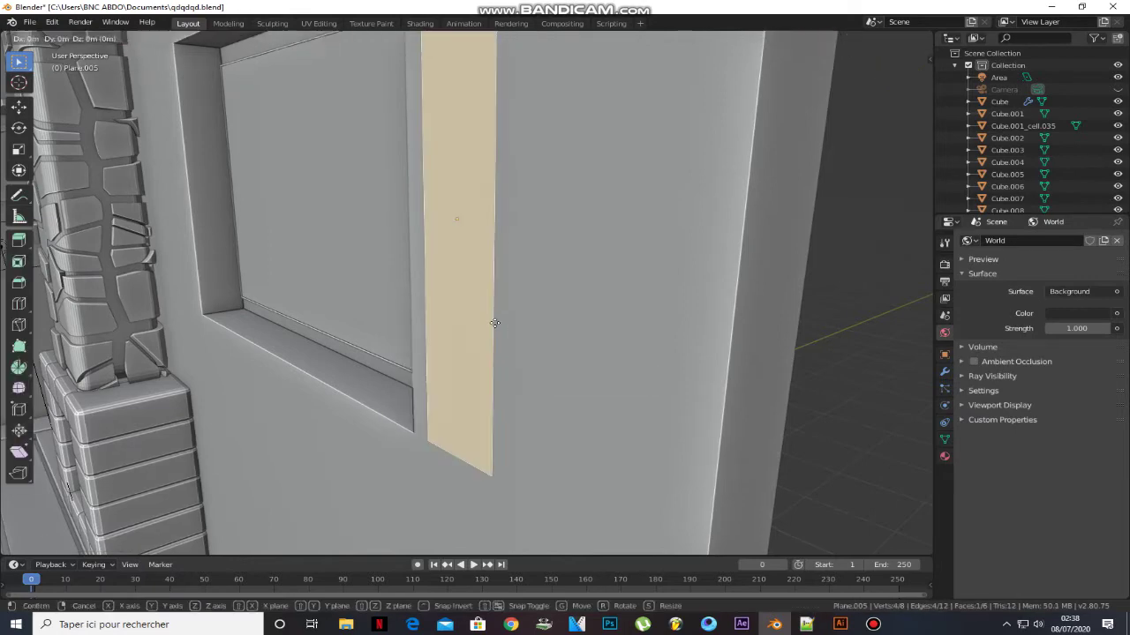
key(y)
click(488, 321)
shift+middle_drag(487, 321, 494, 468)
alt+middle_click(496, 260)
scroll(503, 272, up, 5)
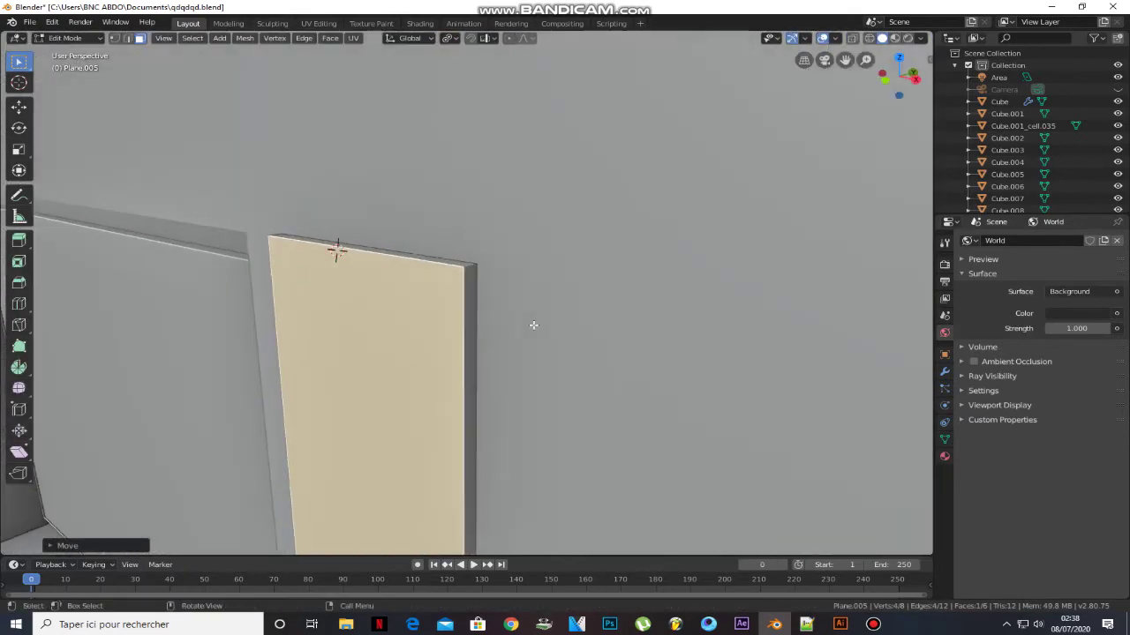
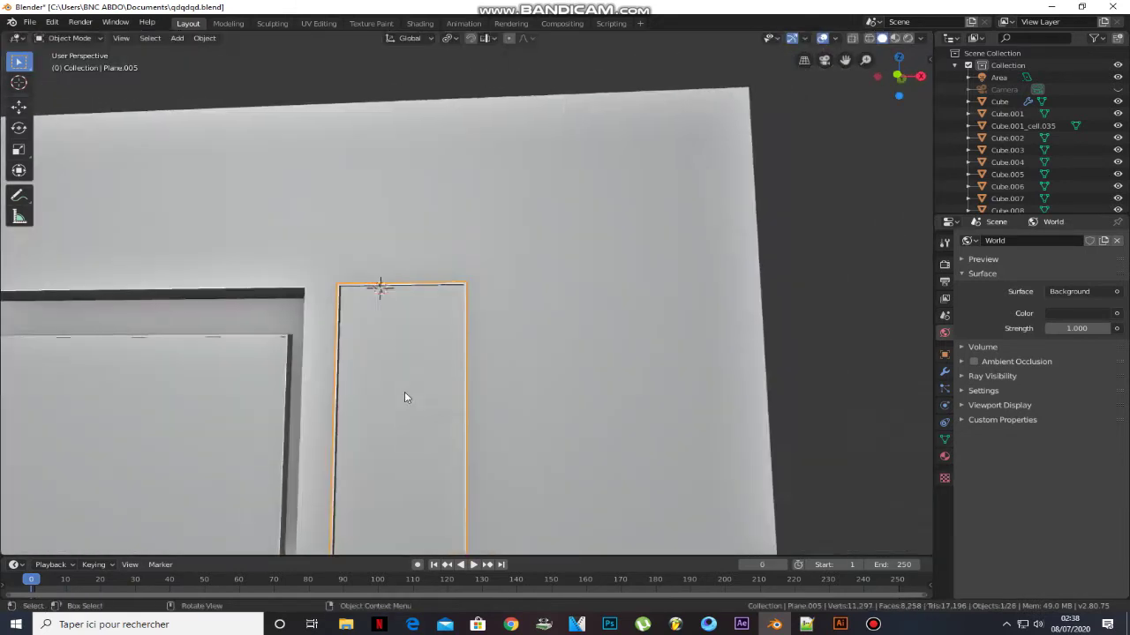
Add a circle at the strip's upper end, rotate it about X to face forward and scale it to fit the strip's width.
key(shift+a)
mouse_move(379, 325)
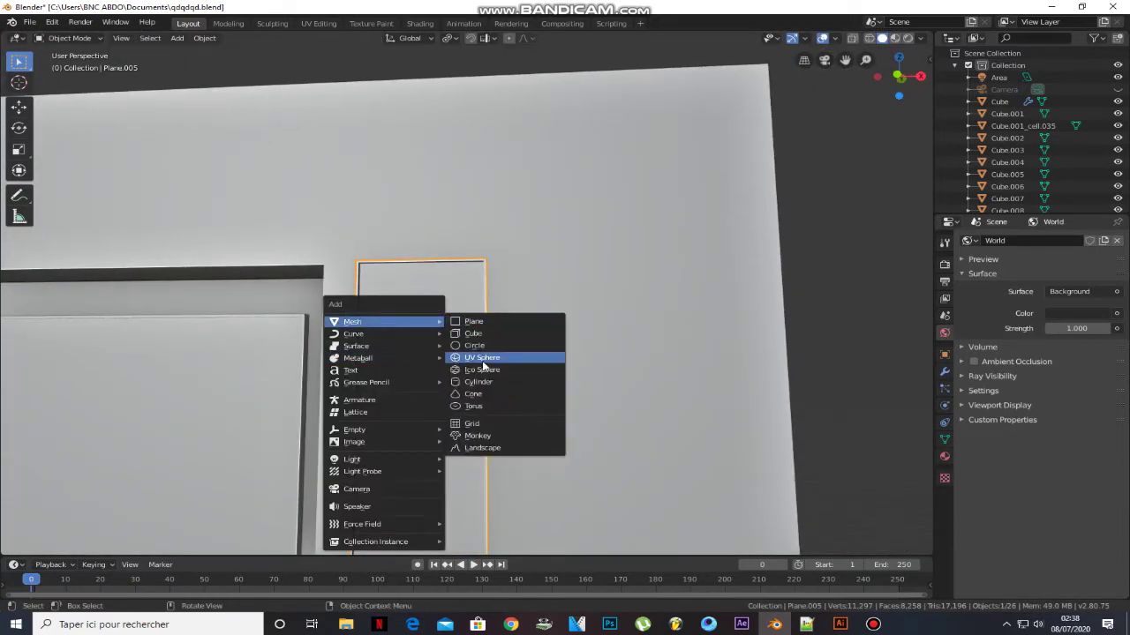
click(480, 346)
scroll(494, 327, down, 3)
middle_drag(512, 329, 620, 363)
key(s)
click(512, 323)
key(r)
key(x)
click(512, 321)
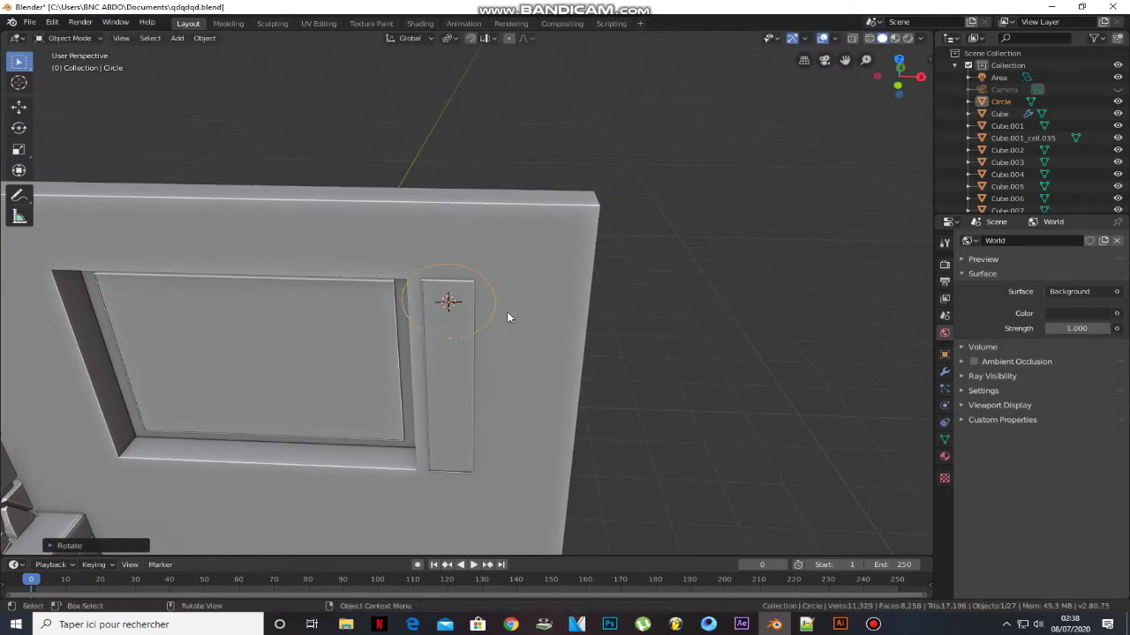
key(s)
click(510, 306)
Lower the circle about 0.055 m along Z within the strip and fill it with a face.
key(KP_1)
key(g)
key(z)
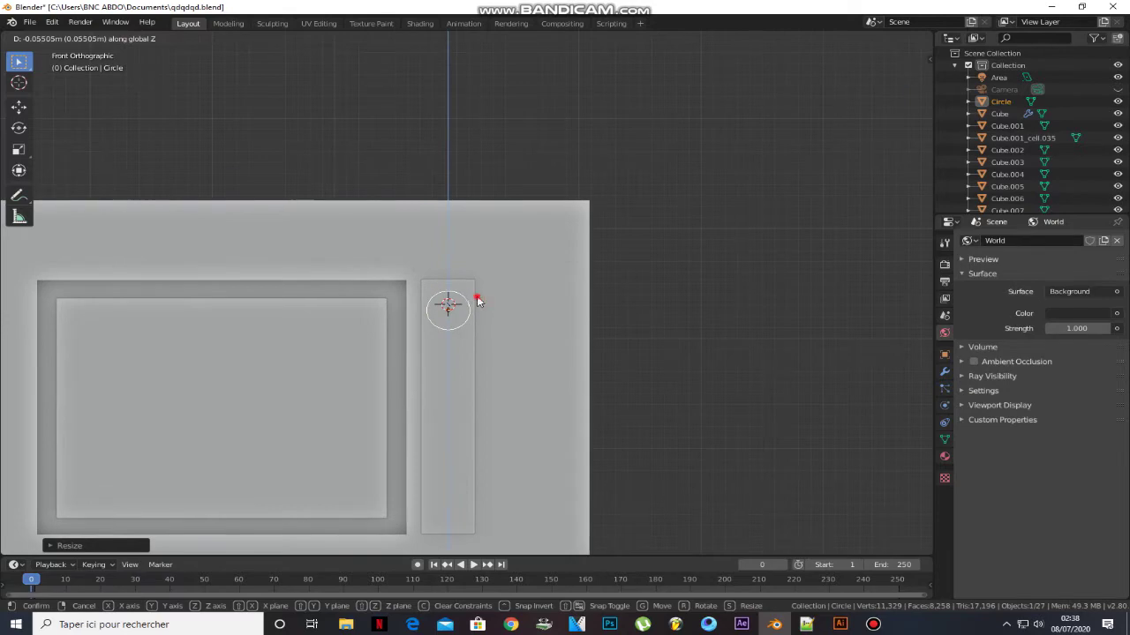
click(477, 297)
key(Tab)
key(Tab)
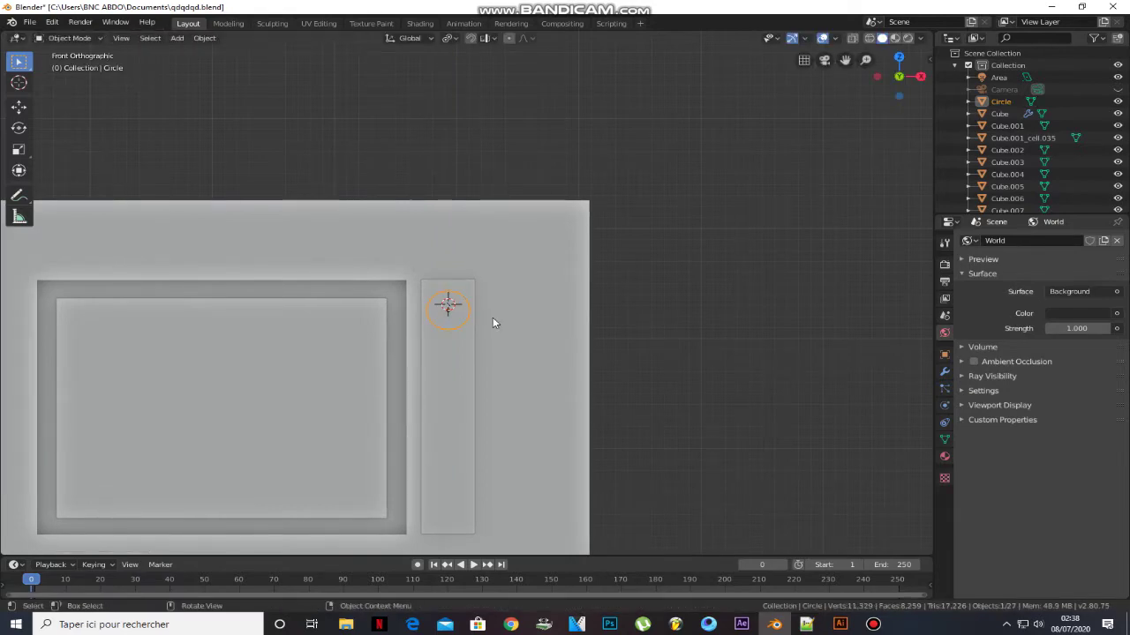
Move the circle along Y so it sits just in front of the strip's face.
middle_drag(493, 323, 450, 316)
scroll(461, 313, up, 5)
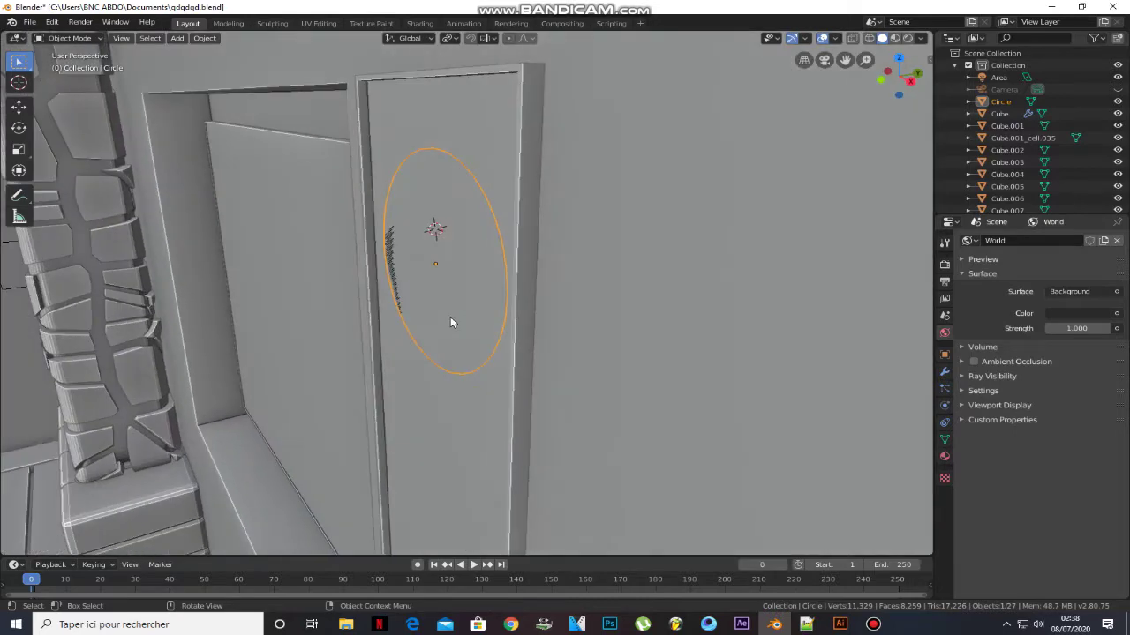
key(g)
key(y)
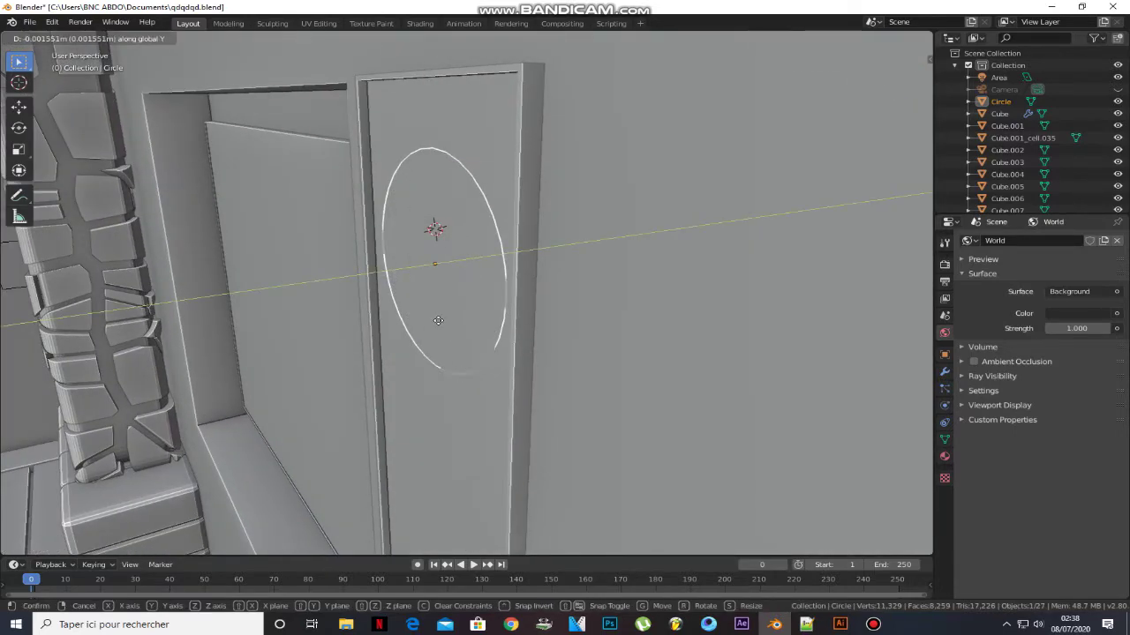
click(430, 325)
scroll(429, 353, down, 4)
middle_drag(429, 365, 515, 327)
Duplicate the circle downward along Z to form a column of four circles on the strip.
key(KP_1)
scroll(516, 328, down, 5)
key(shift+d)
key(z)
click(519, 368)
key(shift+d)
key(z)
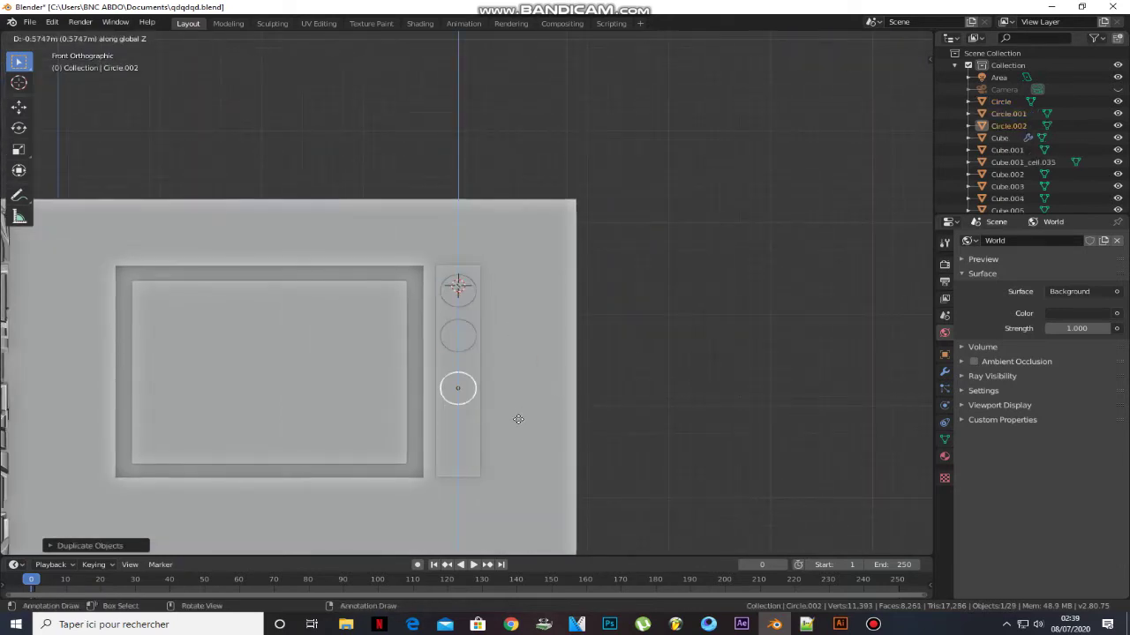
click(510, 459)
Adjust the three lower circles along Z to space the column evenly on the strip.
click(450, 380)
key(g)
key(z)
click(457, 383)
click(460, 342)
key(g)
key(z)
click(461, 345)
click(459, 424)
key(z)
click(459, 425)
click(670, 311)
Give the top circle a new material with metallic 1.000 and link that material to the other three circles.
middle_drag(562, 284, 468, 306)
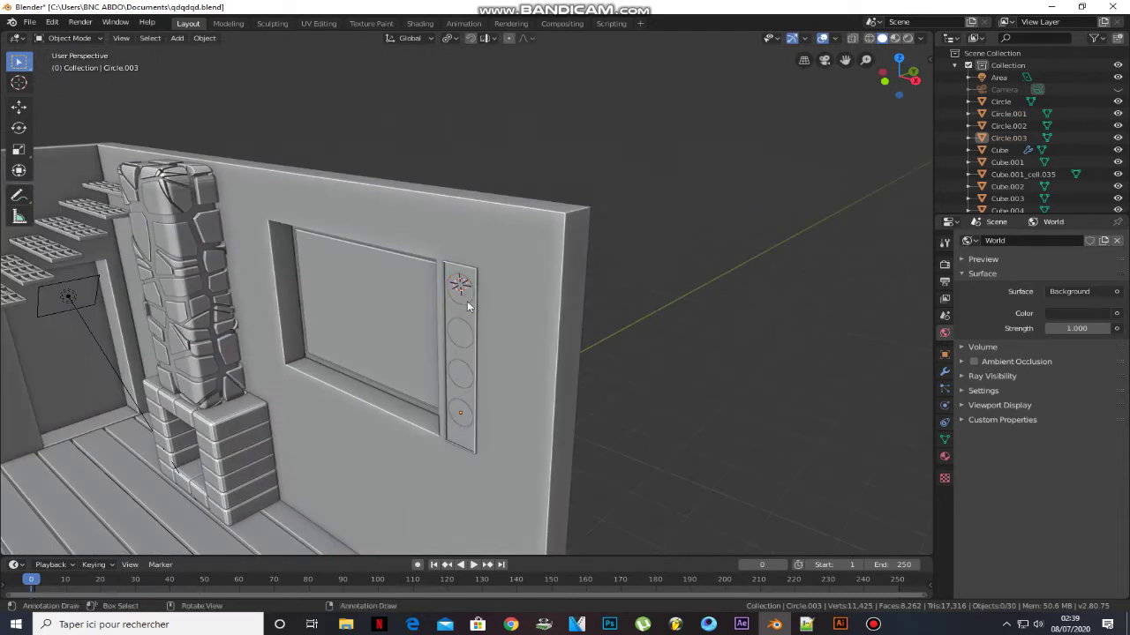
click(944, 457)
click(1027, 280)
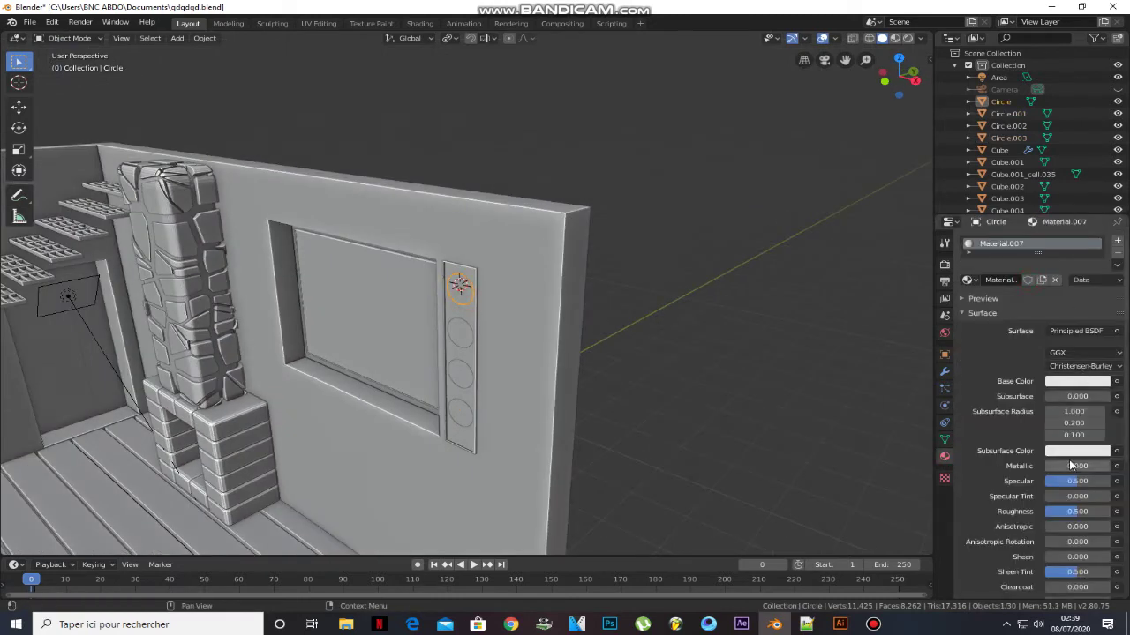
click(464, 336)
shift+click(459, 371)
shift+click(465, 293)
key(ctrl+l)
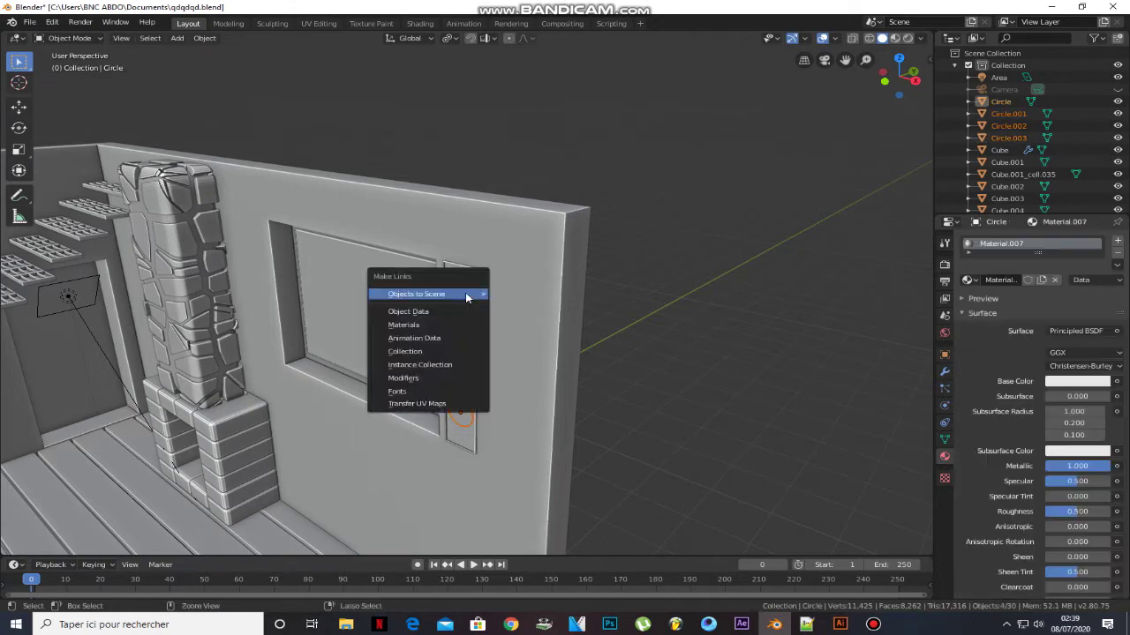
click(424, 324)
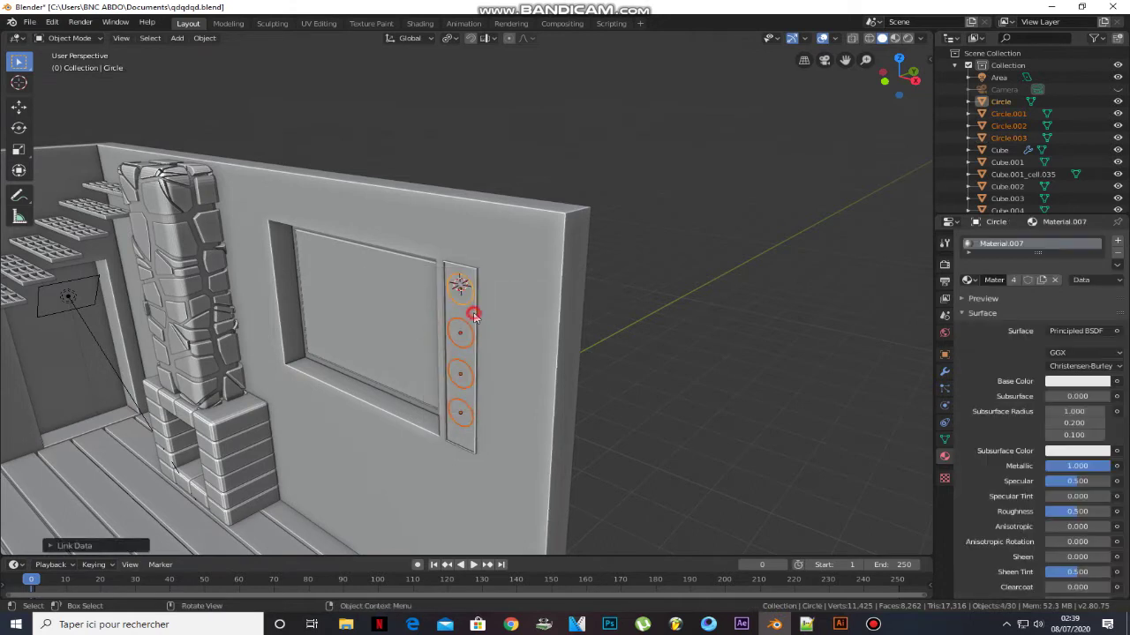
Give the strip behind the circles a new material with a near-black base colour and roughness 0.540.
click(474, 318)
click(1027, 281)
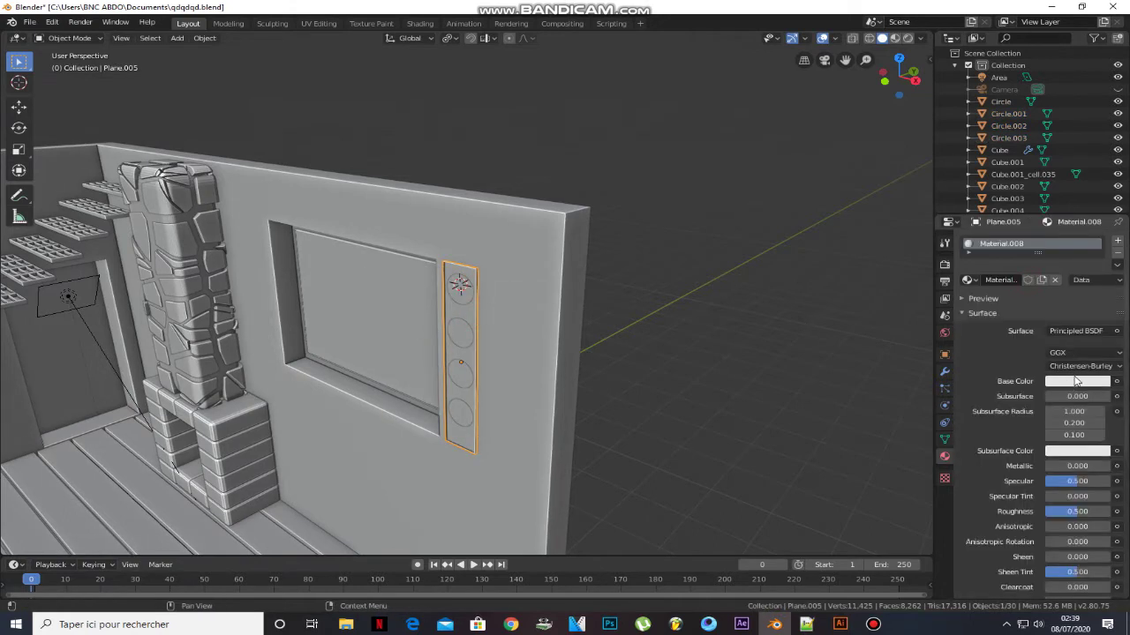
click(1075, 380)
drag(1098, 215, 1098, 287)
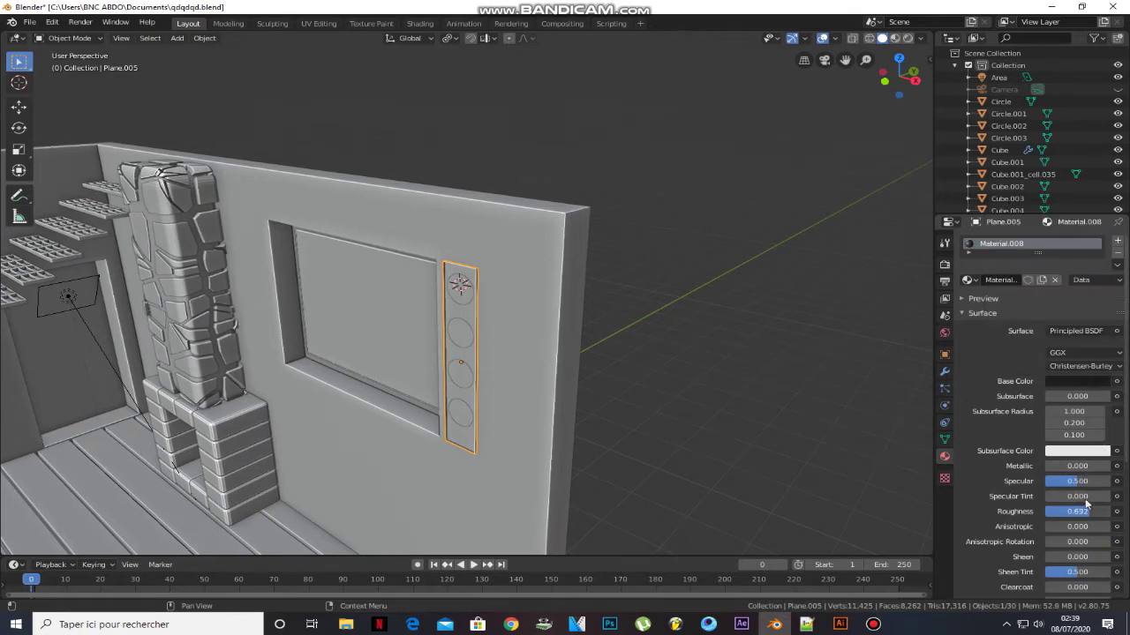
click(790, 292)
Duplicate the strip with its four circles about 3.7 m along negative X to the panel's other side, and save the file.
middle_drag(397, 293, 459, 295)
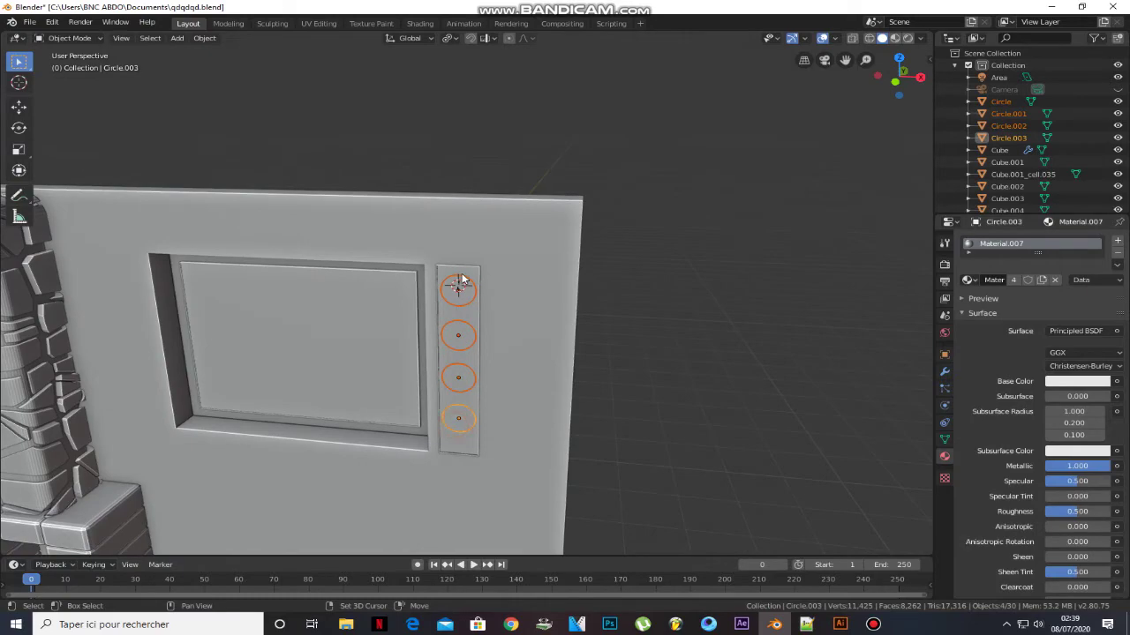
shift+click(461, 273)
key(KP_1)
key(shift+d)
key(x)
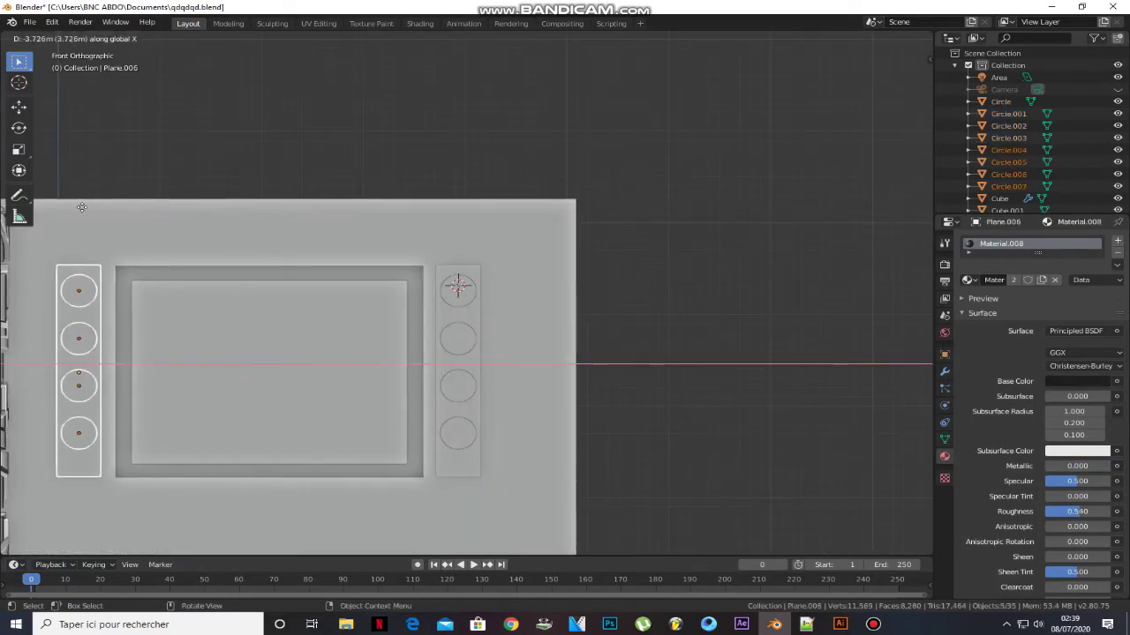
click(86, 208)
click(430, 91)
middle_drag(441, 94, 574, 199)
key(ctrl+s)
Add a plane and move it along Y onto the open corner of the plank floor.
middle_drag(653, 291, 586, 214)
scroll(533, 137, up, 5)
key(shift+a)
mouse_move(373, 215)
click(414, 217)
scroll(424, 218, down, 3)
key(g)
key(y)
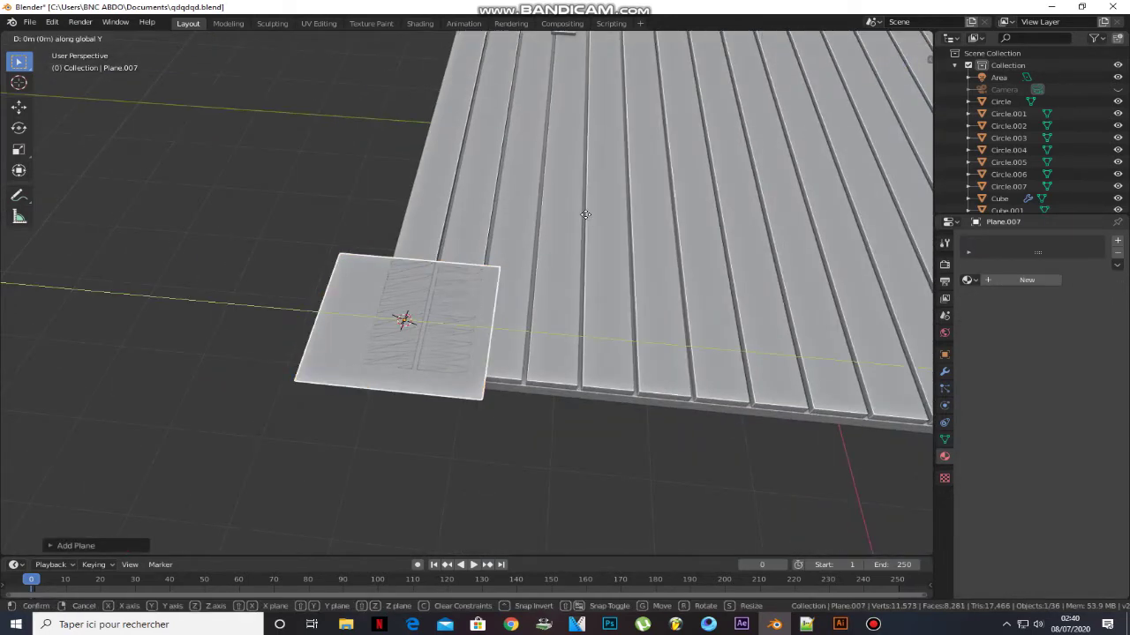
click(662, 214)
key(g)
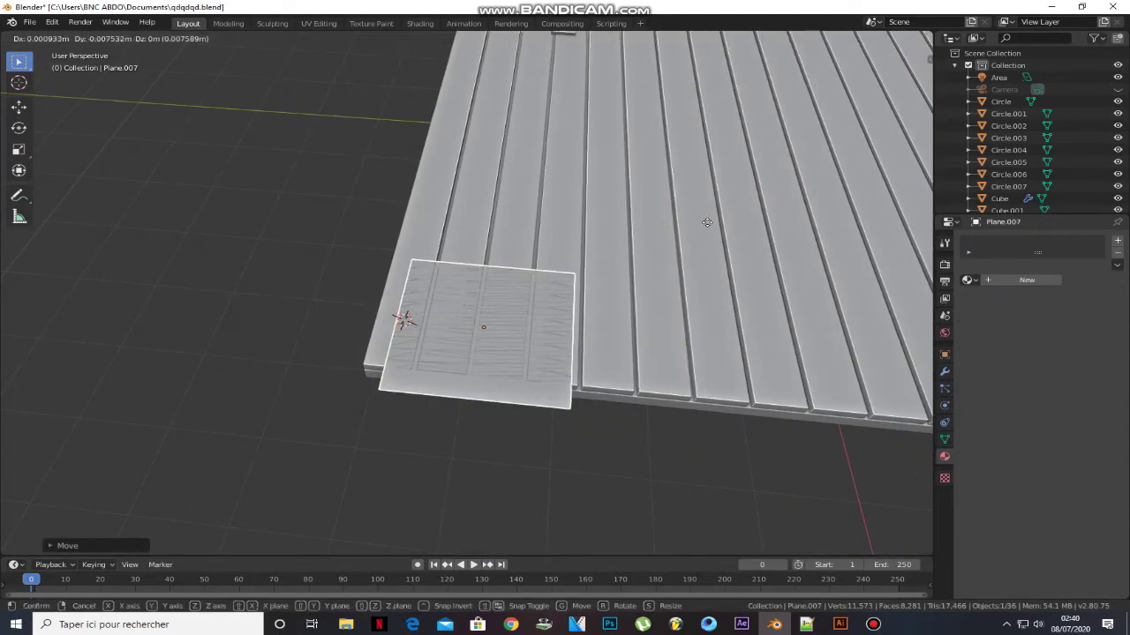
click(707, 220)
Scale the new plane down along Y to narrow it.
key(s)
key(y)
click(682, 262)
middle_drag(682, 261, 551, 245)
Move the plane's inner short edge along X to stretch it into a long rectangle over the planks.
key(Tab)
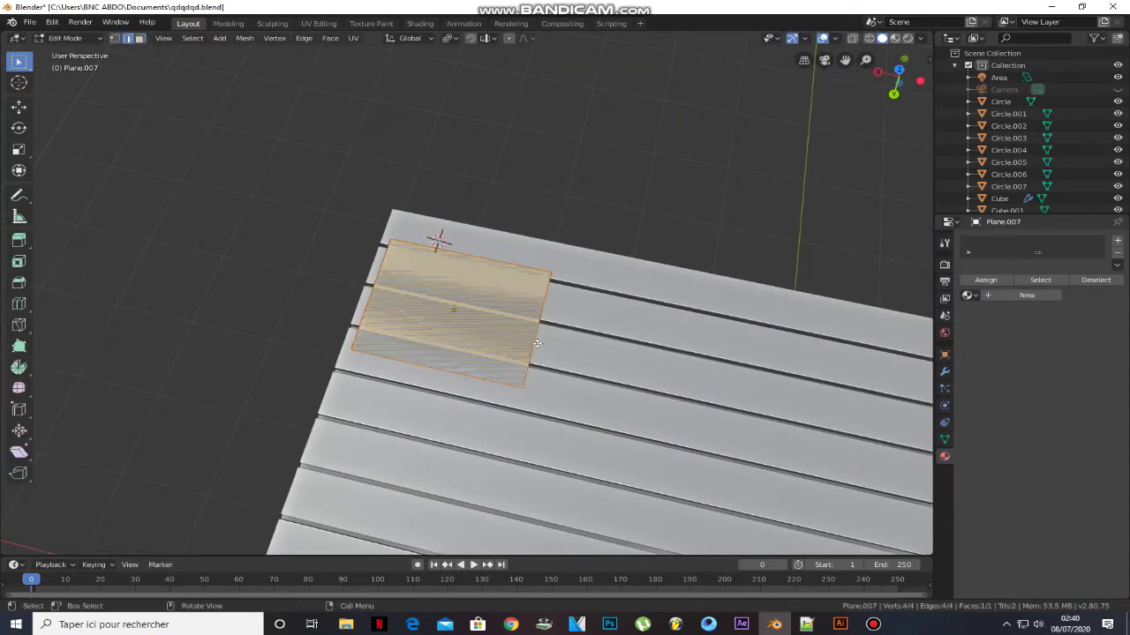
click(536, 342)
middle_drag(537, 342, 623, 341)
key(g)
key(y)
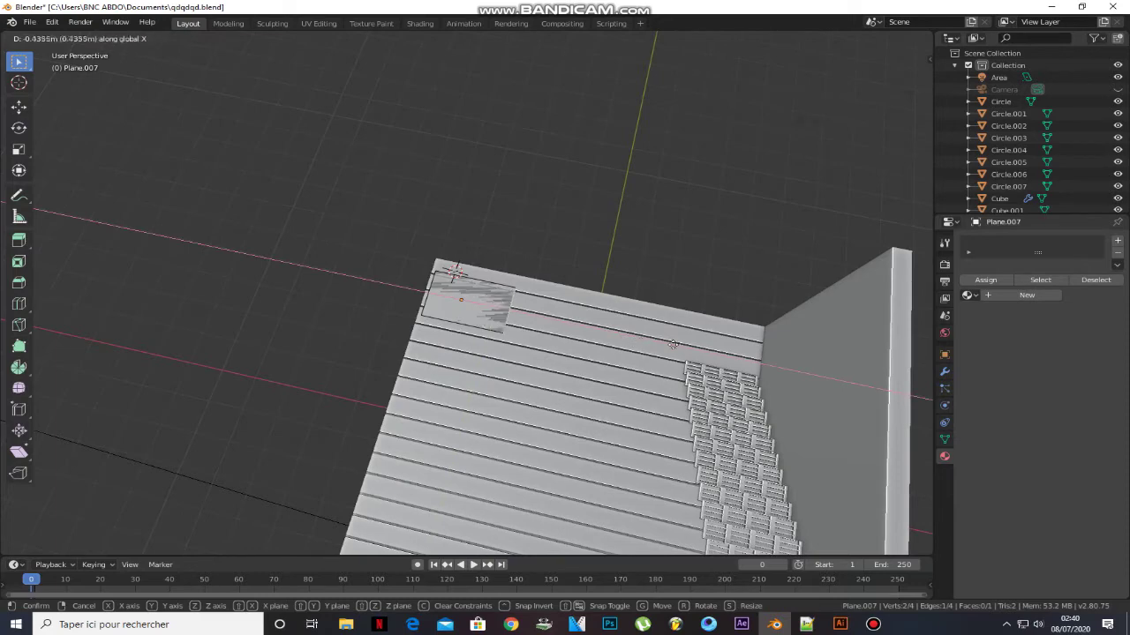
click(744, 357)
shift+middle_drag(744, 357, 702, 341)
scroll(689, 341, down, 2)
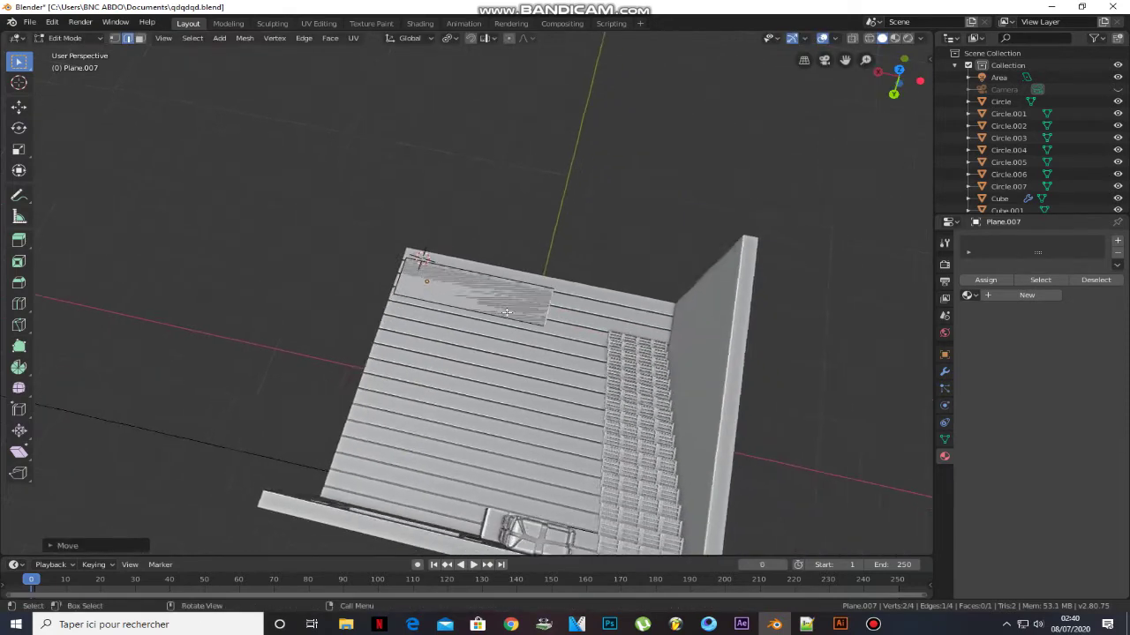
scroll(459, 324, up, 6)
middle_drag(478, 317, 518, 279)
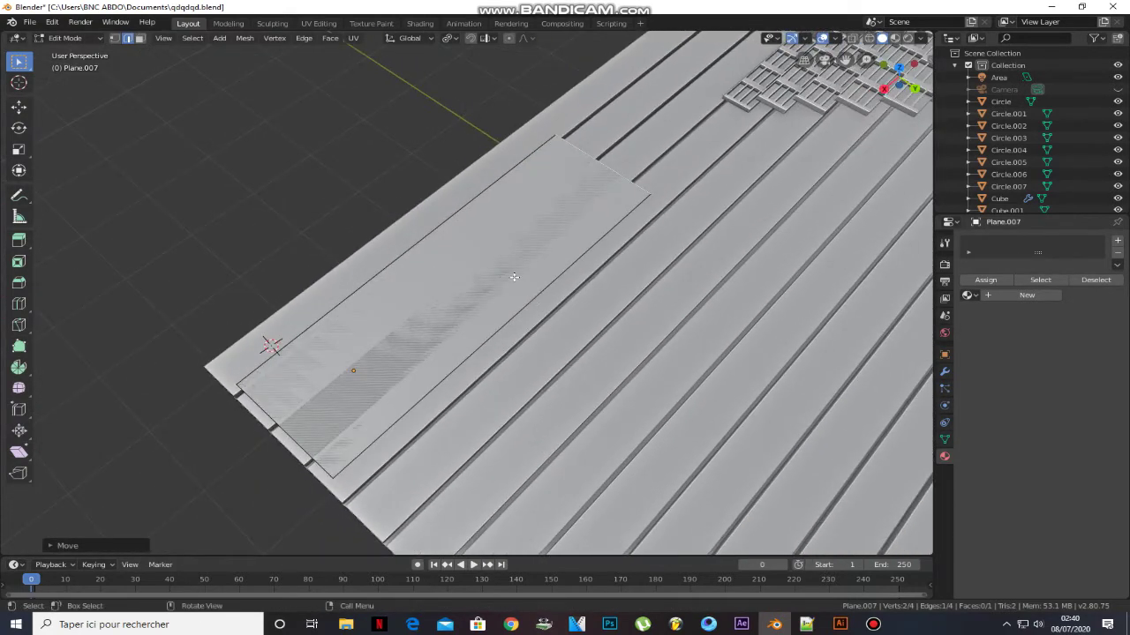
Raise the plane along Z just above the floor and extrude its face upward into a thin slab.
key(Tab)
middle_drag(538, 311, 394, 262)
key(Tab)
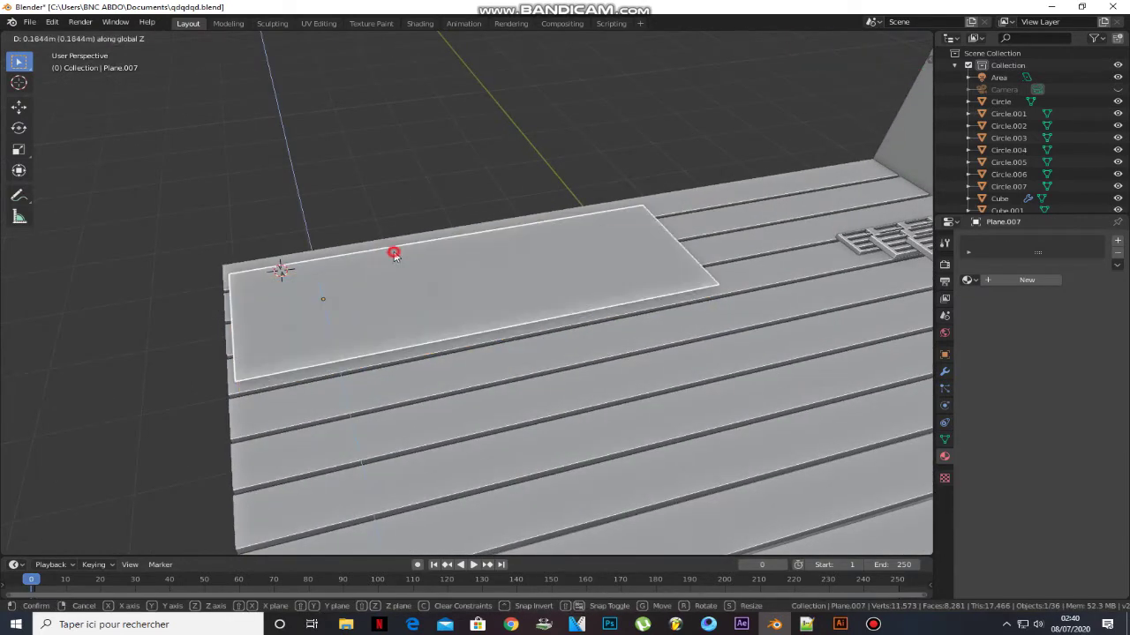
click(394, 266)
key(e)
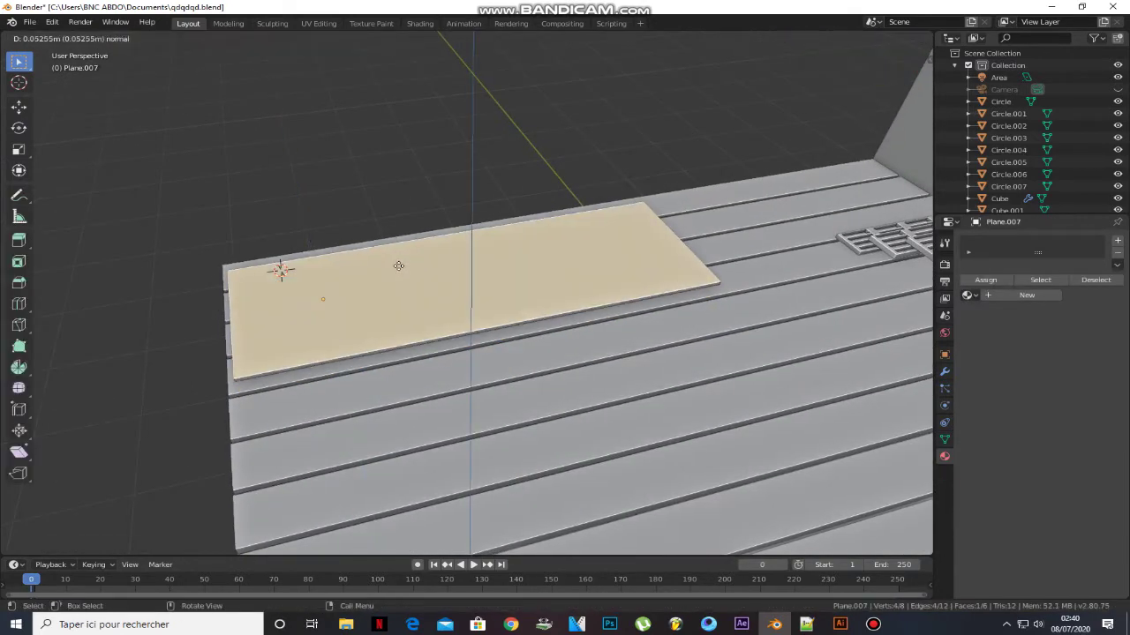
click(398, 262)
Cut two edge loops across the slab and scale them about 2.7 times along X toward its short ends, using the Median Point pivot.
middle_drag(398, 262, 446, 256)
click(449, 39)
click(429, 99)
click(434, 222)
right_click(537, 243)
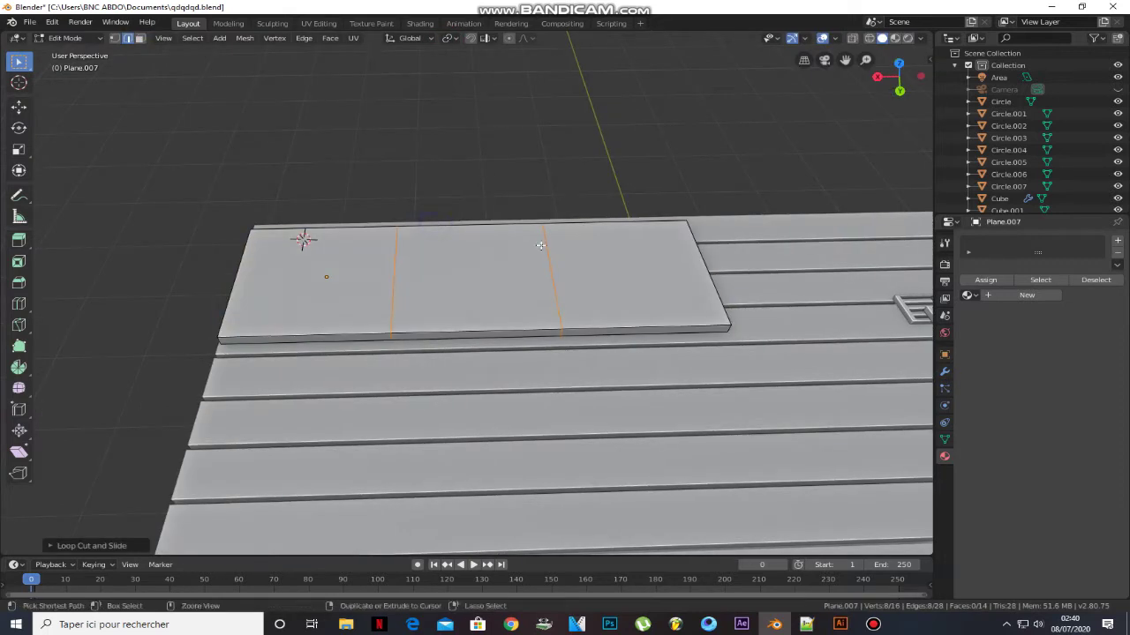
key(s)
key(x)
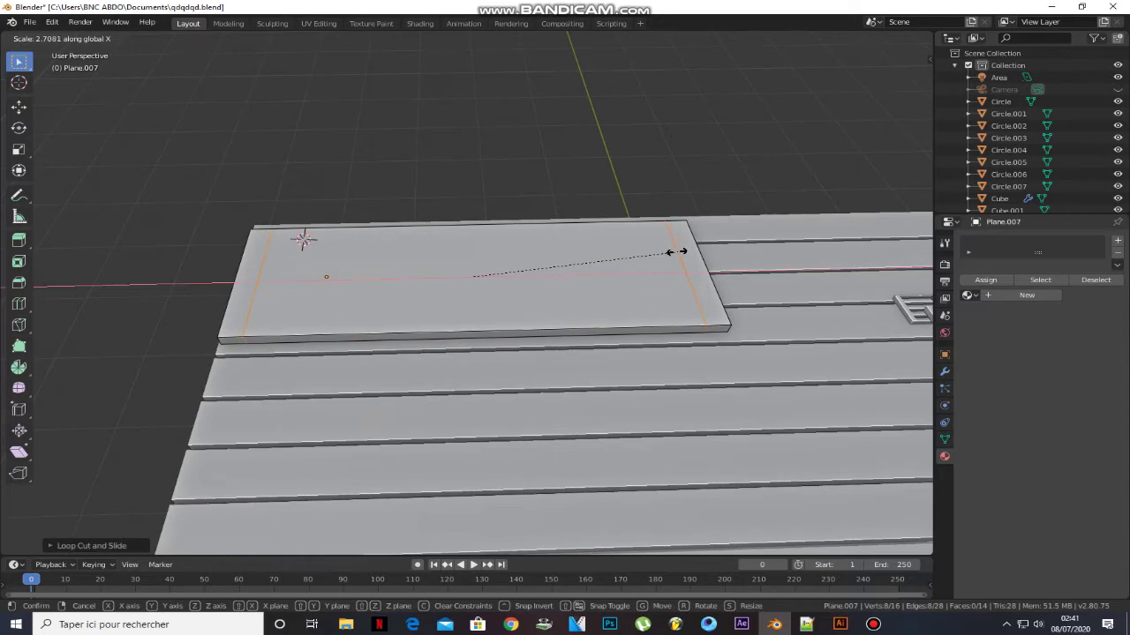
click(685, 253)
Cut one lengthwise edge loop in the slab and slide it close to the outer long edge.
middle_drag(499, 270, 582, 281)
key(ctrl+r)
click(553, 184)
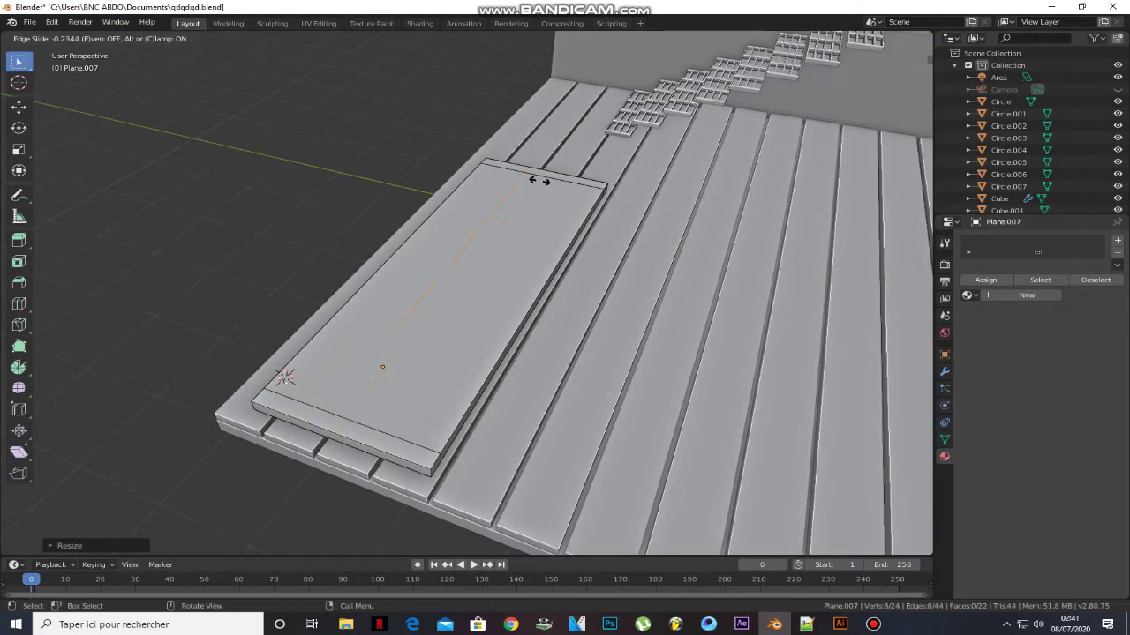
click(511, 180)
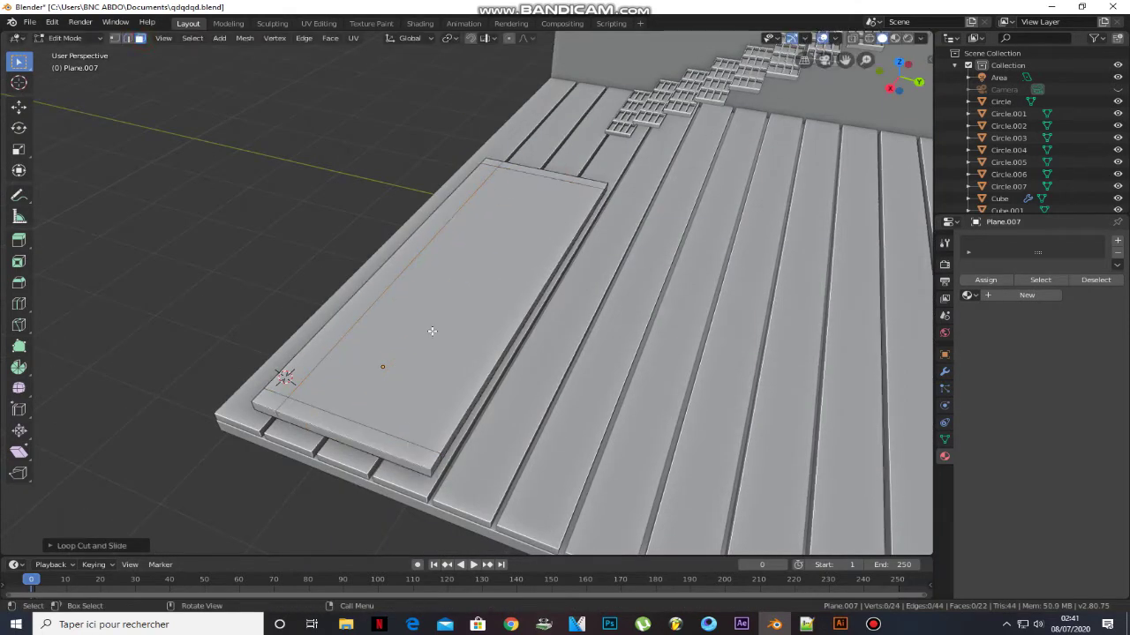
key(g)
key(g)
click(501, 305)
Select the slab's narrow top faces along the outer long edge and both ends, and extrude them upward as a sofa back and armrests.
click(139, 38)
click(268, 402)
shift+click(344, 432)
shift+click(375, 278)
shift+click(511, 168)
shift+click(489, 162)
middle_drag(489, 163, 470, 255)
key(e)
click(422, 178)
Add a Subdivision Surface modifier to the sofa body.
key(Tab)
scroll(518, 239, up, 3)
key(ctrl+3)
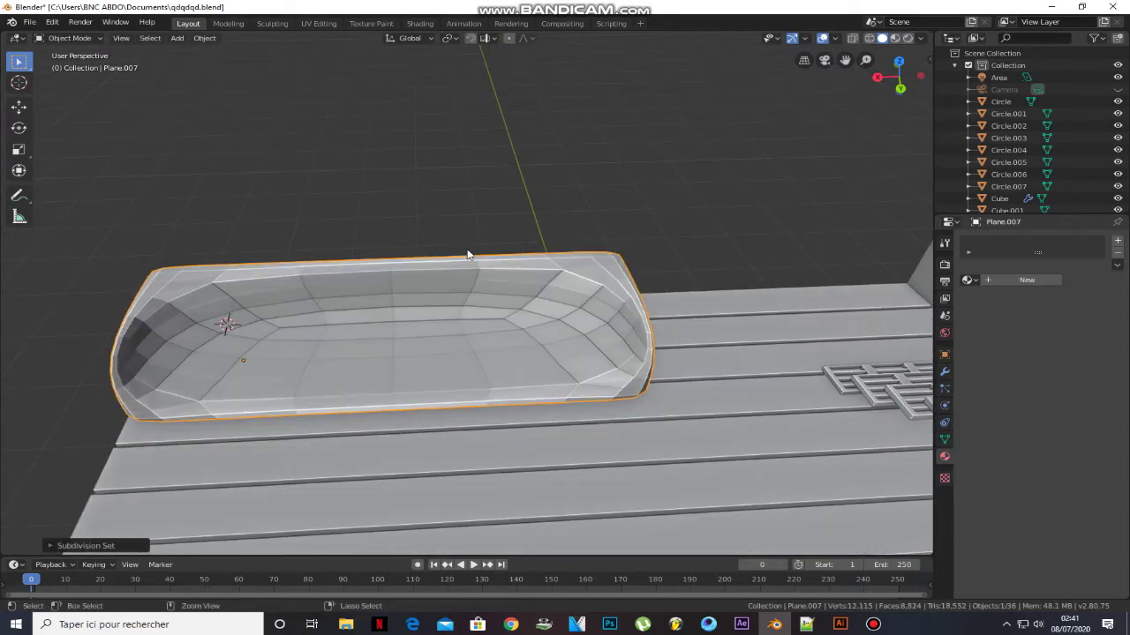
scroll(391, 307, down, 2)
Cut two horizontal edge loops around the sofa's back and armrests and scale them apart along Z to tighten the rounded edges.
key(Tab)
middle_drag(392, 307, 364, 352)
key(ctrl+r)
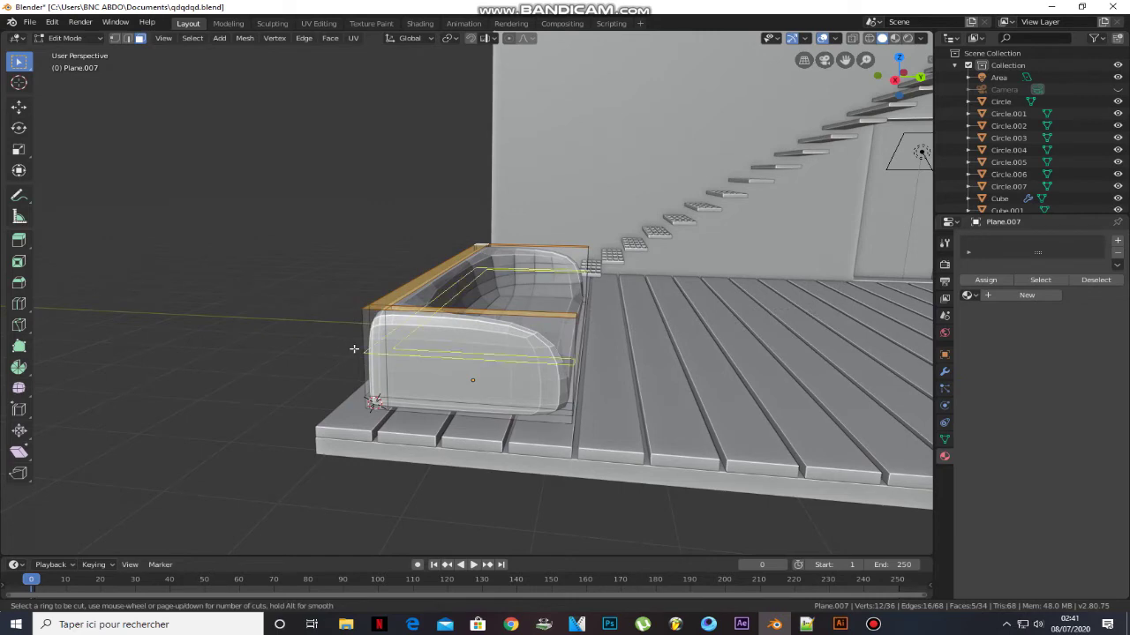
scroll(355, 350, up, 1)
click(354, 349)
click(355, 349)
key(s)
key(z)
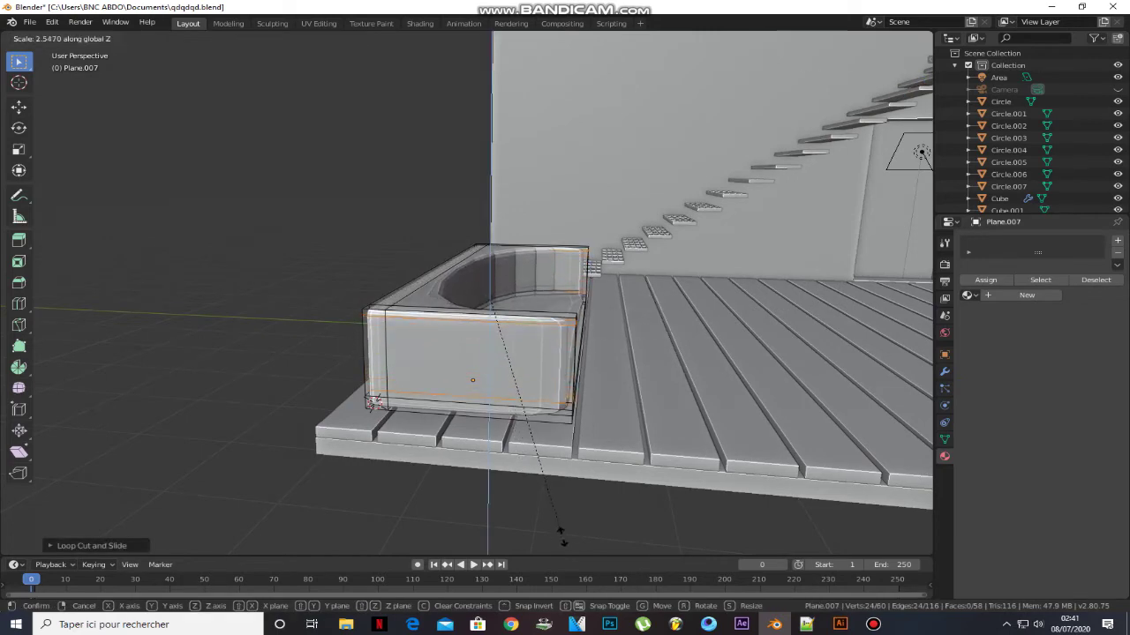
click(526, 201)
Cut two lengthwise edge loops through the sofa seat and scale them apart along Y to square up the seat.
middle_drag(526, 202, 576, 294)
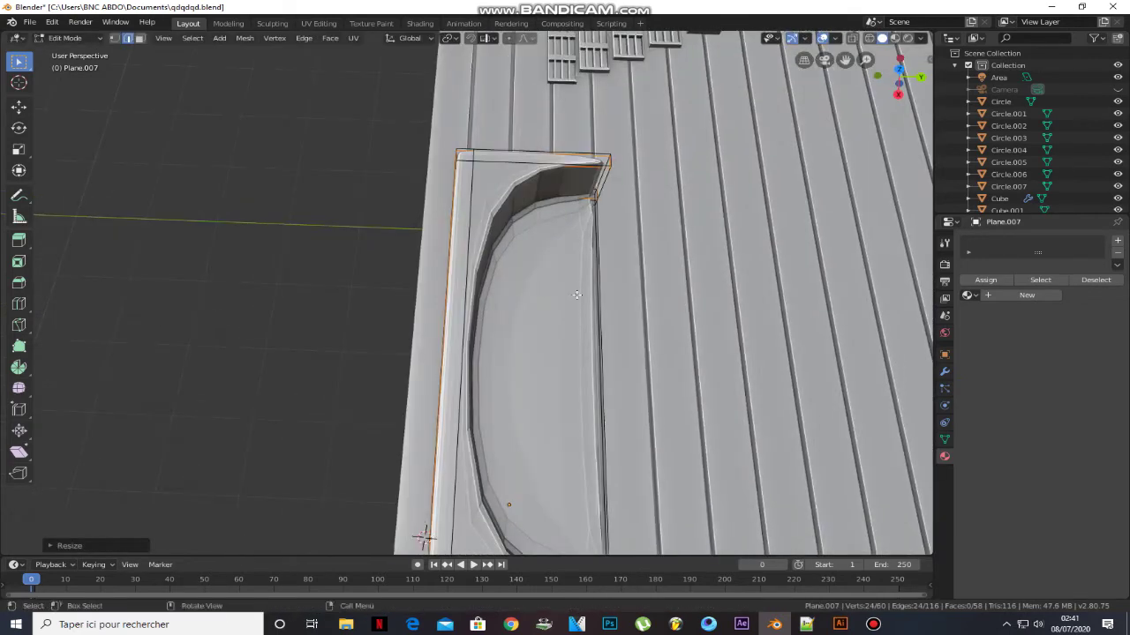
scroll(572, 192, up, 1)
click(573, 192)
click(573, 192)
key(s)
key(y)
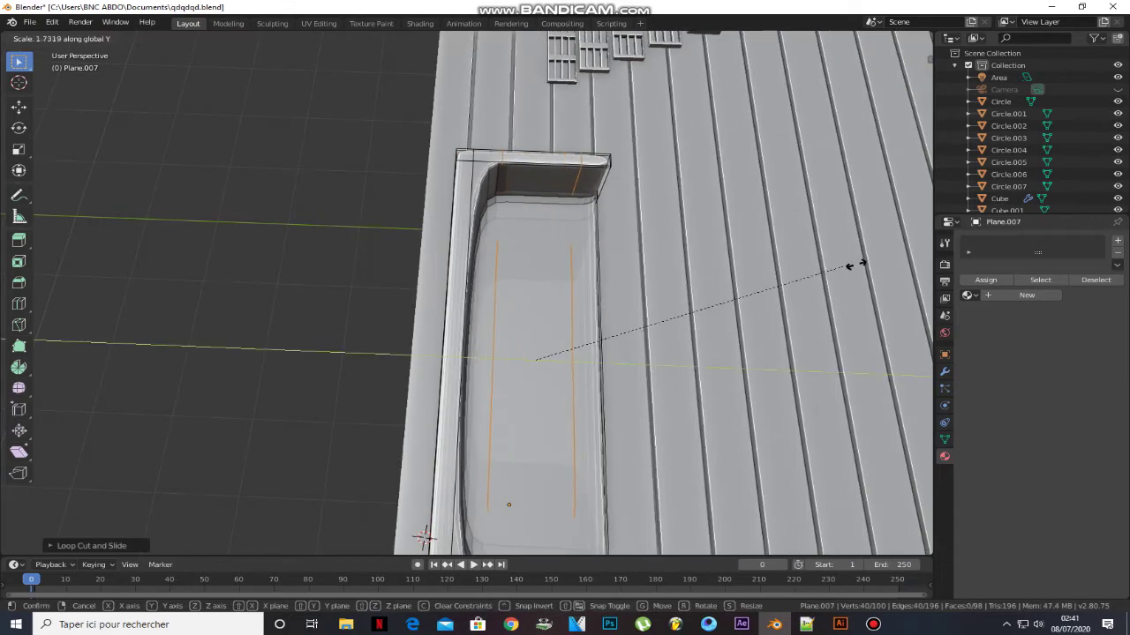
click(143, 266)
Cut two more edge loops along the outer side of the sofa back and scale them apart along Z.
middle_drag(143, 266, 494, 180)
scroll(730, 269, up, 1)
click(729, 270)
click(728, 269)
key(s)
key(z)
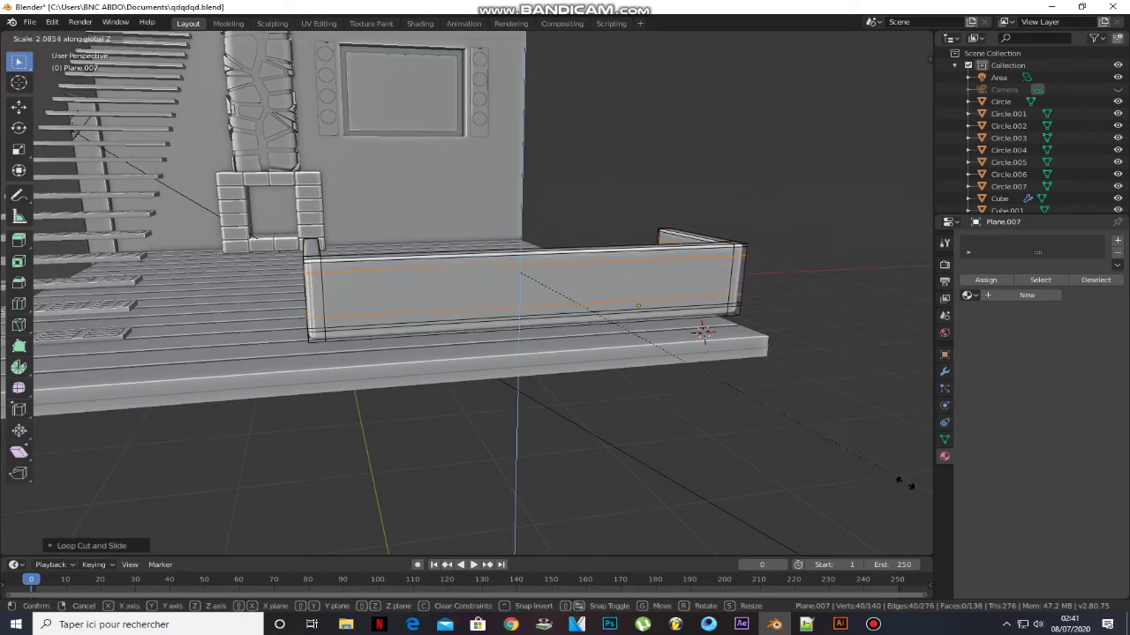
click(671, 359)
Leave mesh editing and set the sofa to smooth shading.
middle_drag(781, 284, 597, 317)
key(Tab)
middle_drag(408, 304, 444, 304)
right_click(443, 304)
click(446, 302)
middle_drag(355, 306, 217, 302)
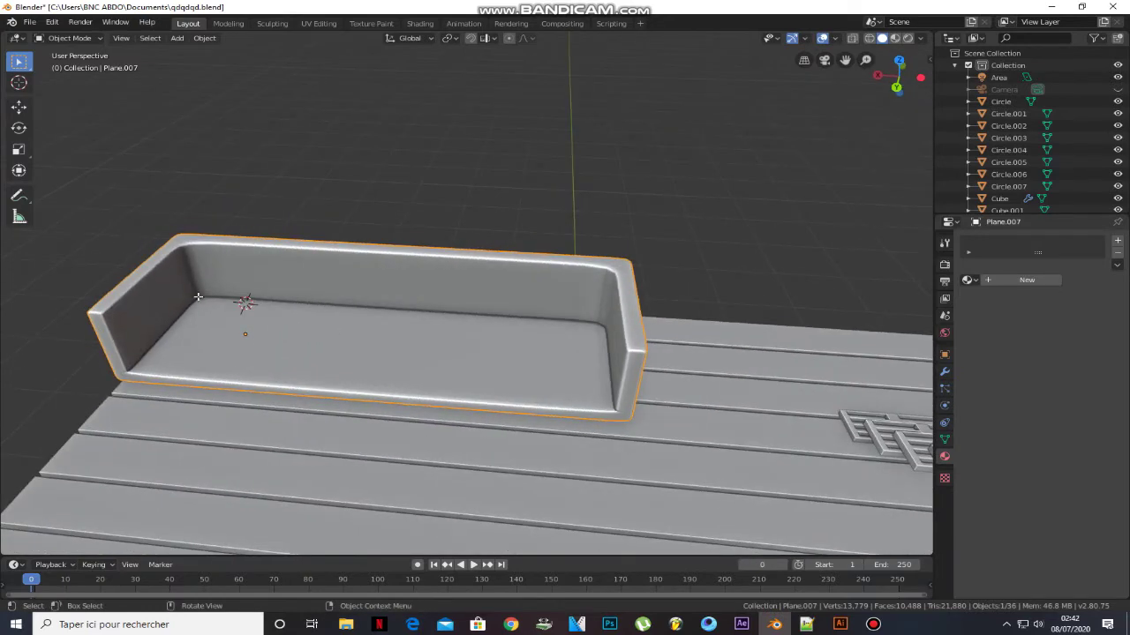
Select the inner faces of both armrests and extrude them inward over the seat to form side cushions.
key(Tab)
key(3)
click(175, 299)
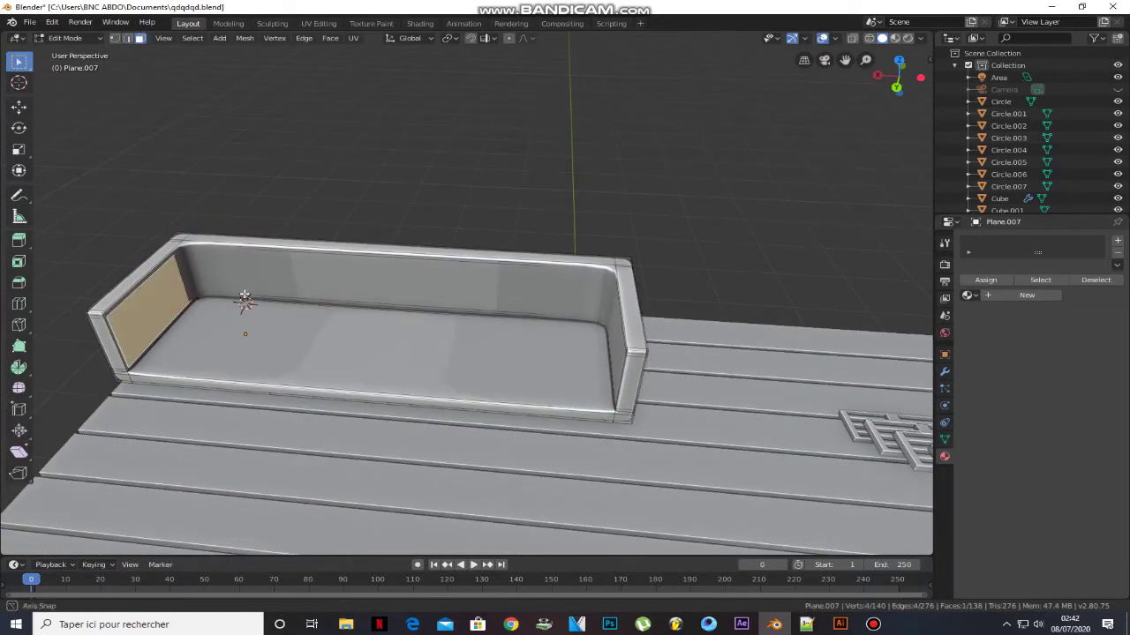
middle_drag(256, 302, 331, 300)
shift+click(639, 288)
middle_drag(639, 287, 616, 292)
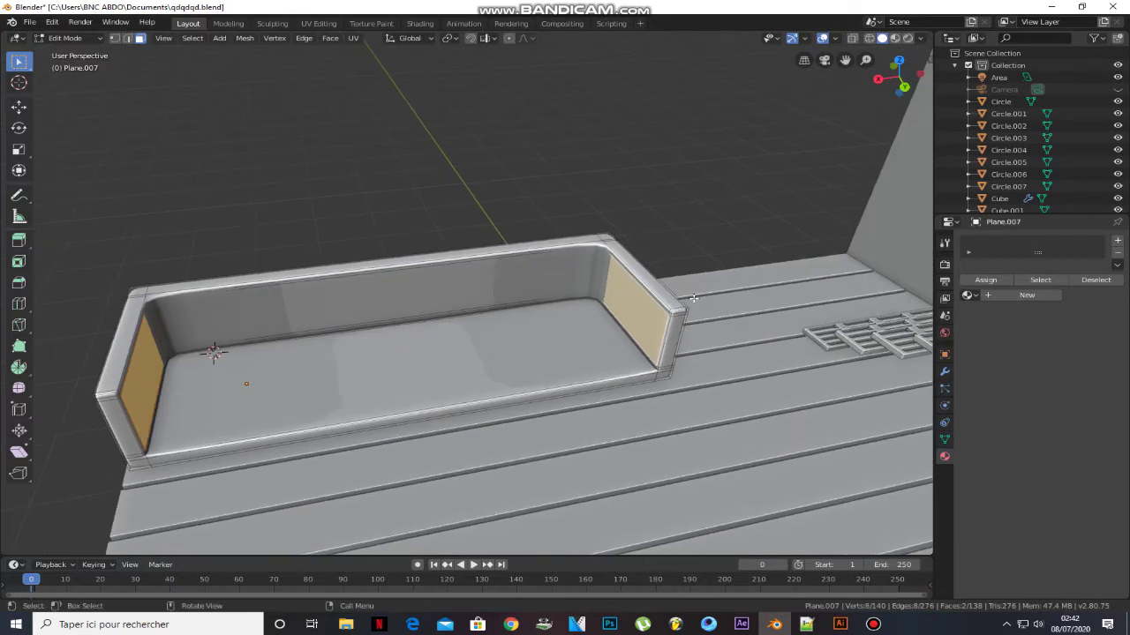
click(448, 38)
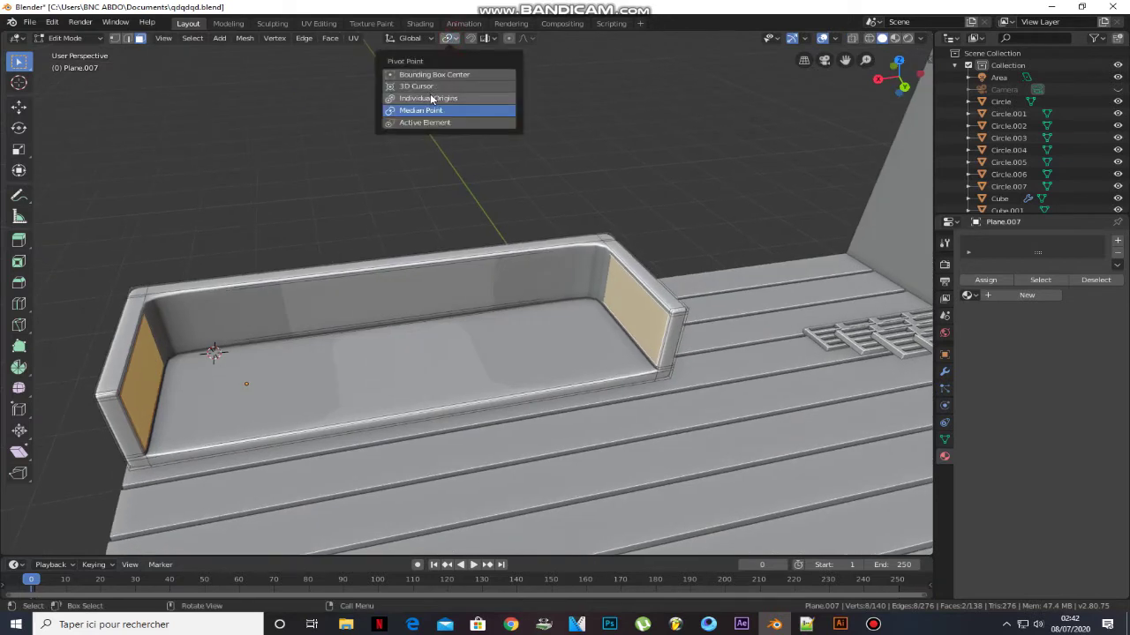
key(e)
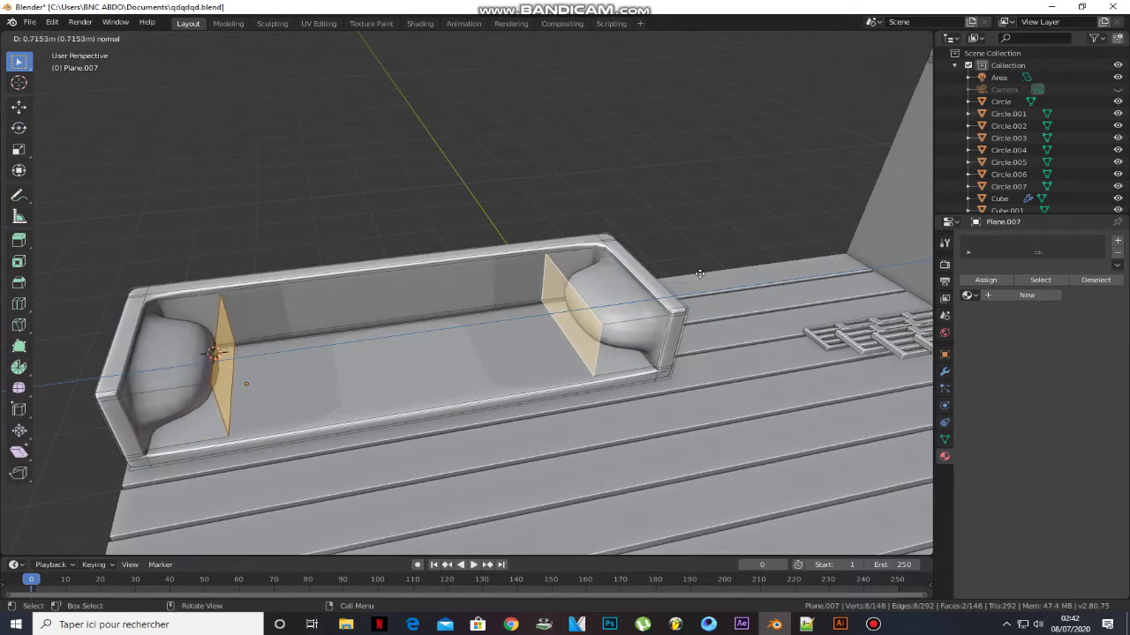
click(722, 274)
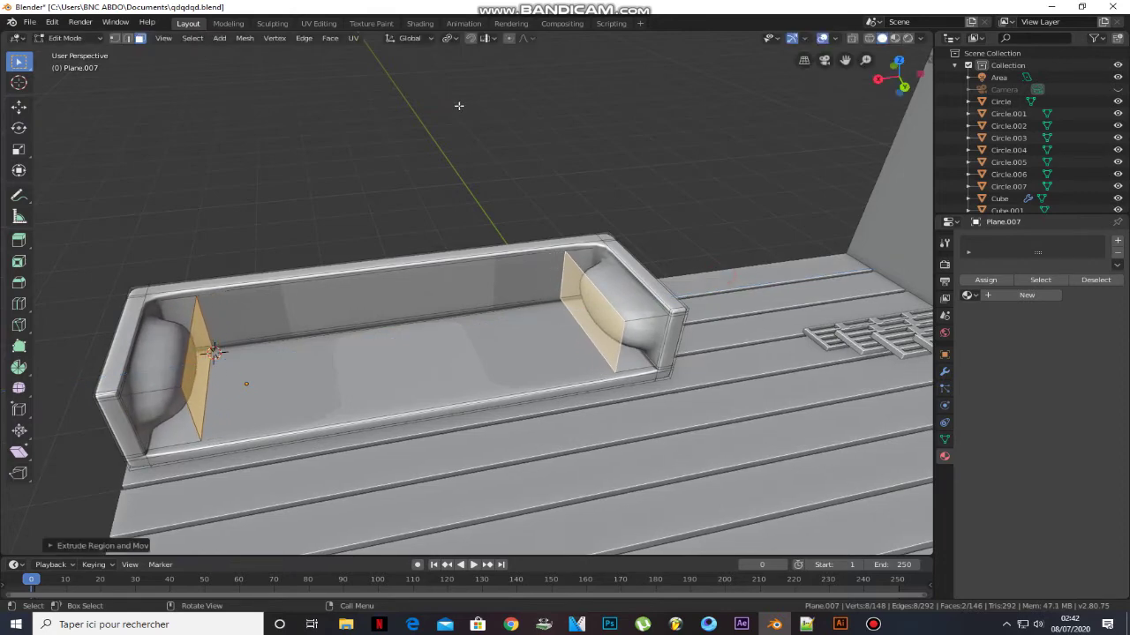
Cut two centred edge loops through the side cushion nearest the staircase.
middle_drag(647, 278, 591, 283)
key(ctrl+r)
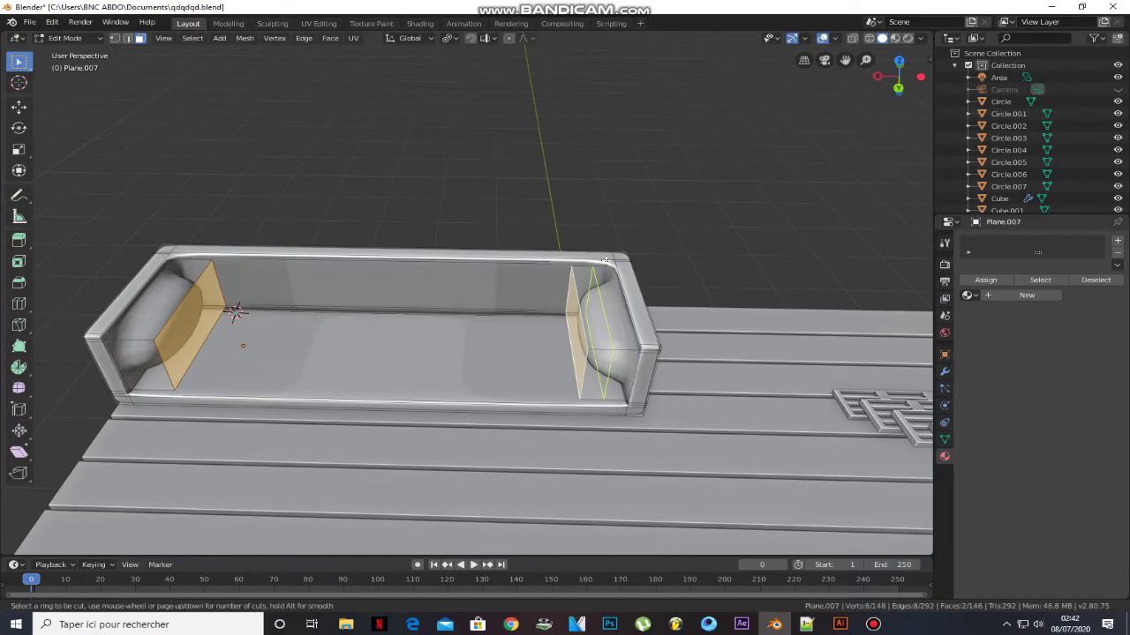
scroll(600, 269, up, 1)
click(601, 269)
right_click(602, 270)
key(s)
key(x)
right_click(752, 317)
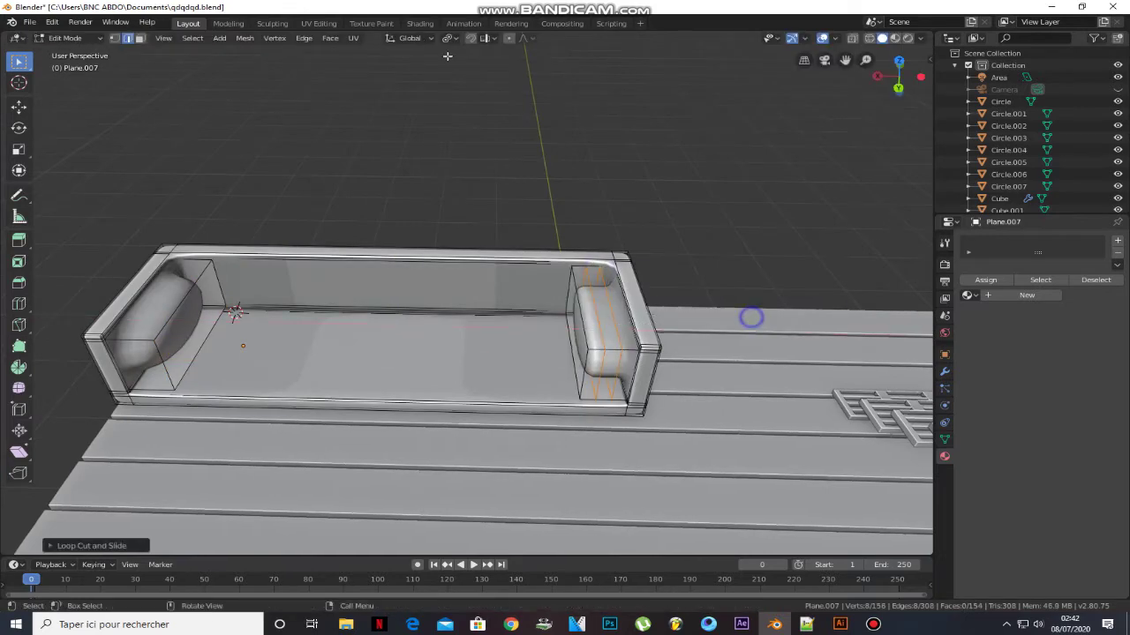
Change the transform pivot point and scale the two new side-cushion edge loops apart along X.
click(452, 40)
click(445, 111)
key(s)
key(x)
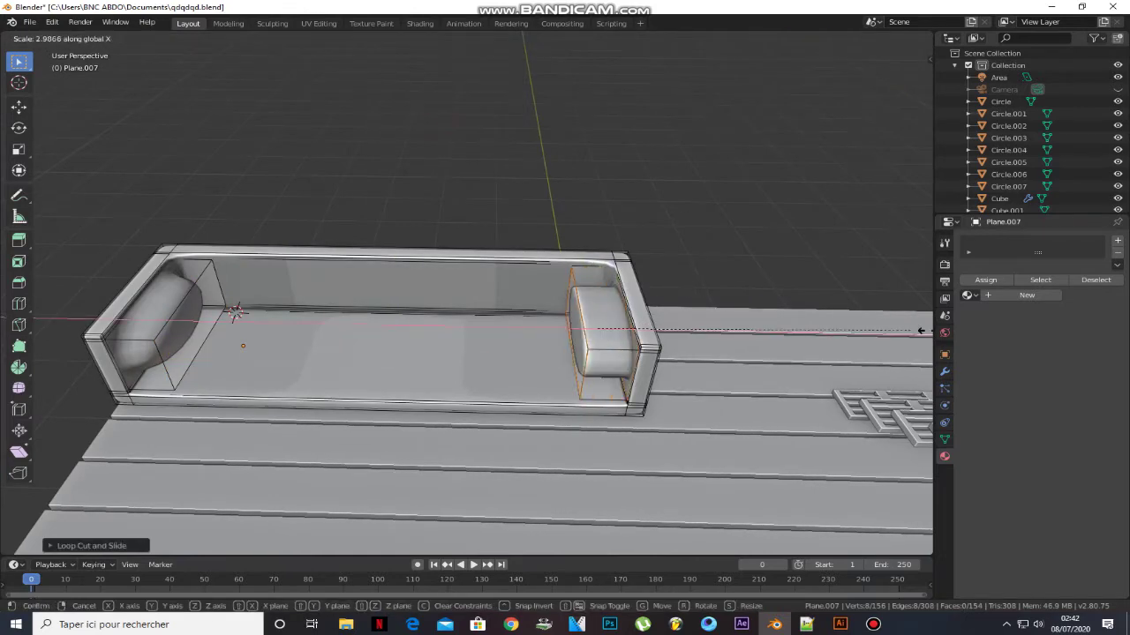
click(912, 330)
middle_drag(328, 343, 353, 345)
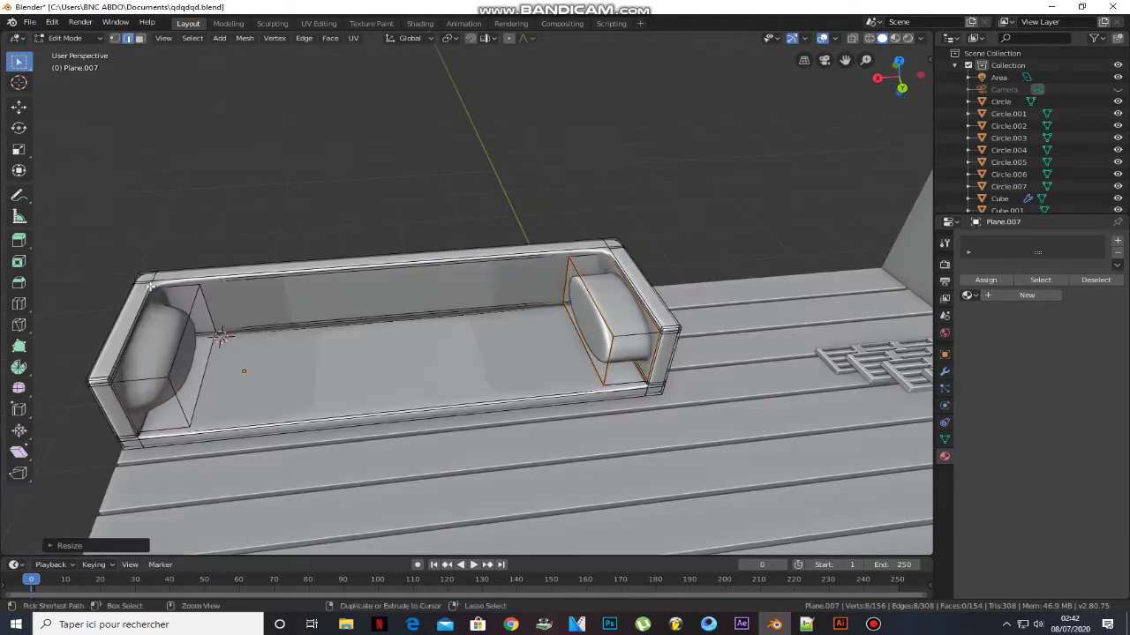
Cut two edge loops through the opposite side cushion and scale them apart along X.
key(ctrl+e)
middle_drag(197, 309, 350, 300)
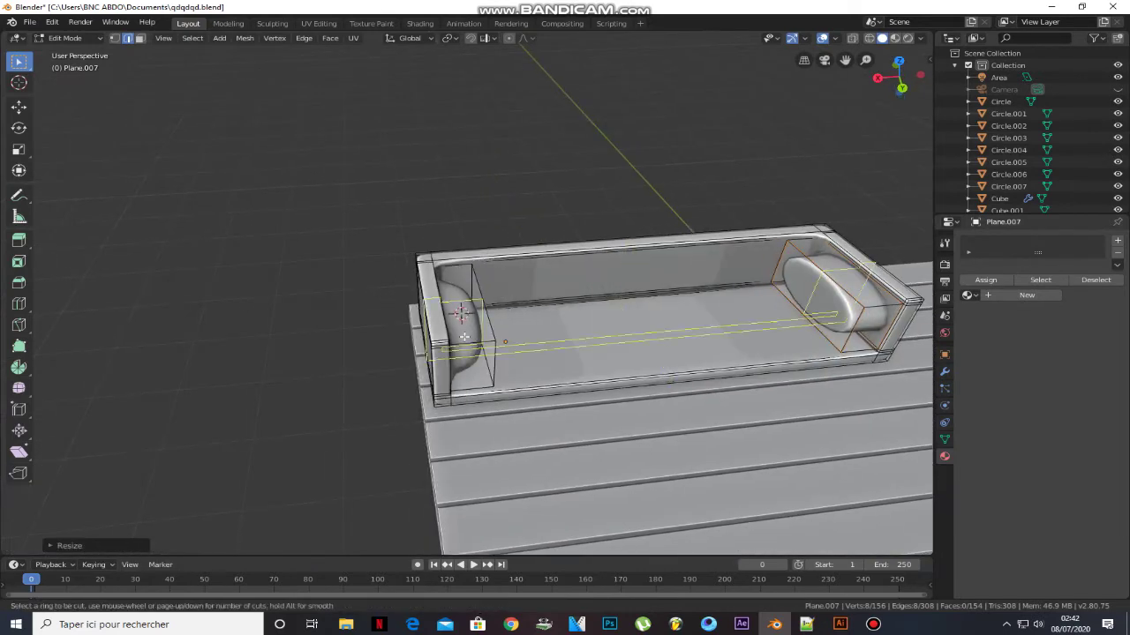
click(473, 348)
middle_drag(472, 349, 528, 310)
key(s)
key(x)
click(538, 341)
Cut two horizontal edge loops around both side cushions and scale them apart along Z.
key(ctrl+r)
scroll(474, 339, up, 1)
click(474, 339)
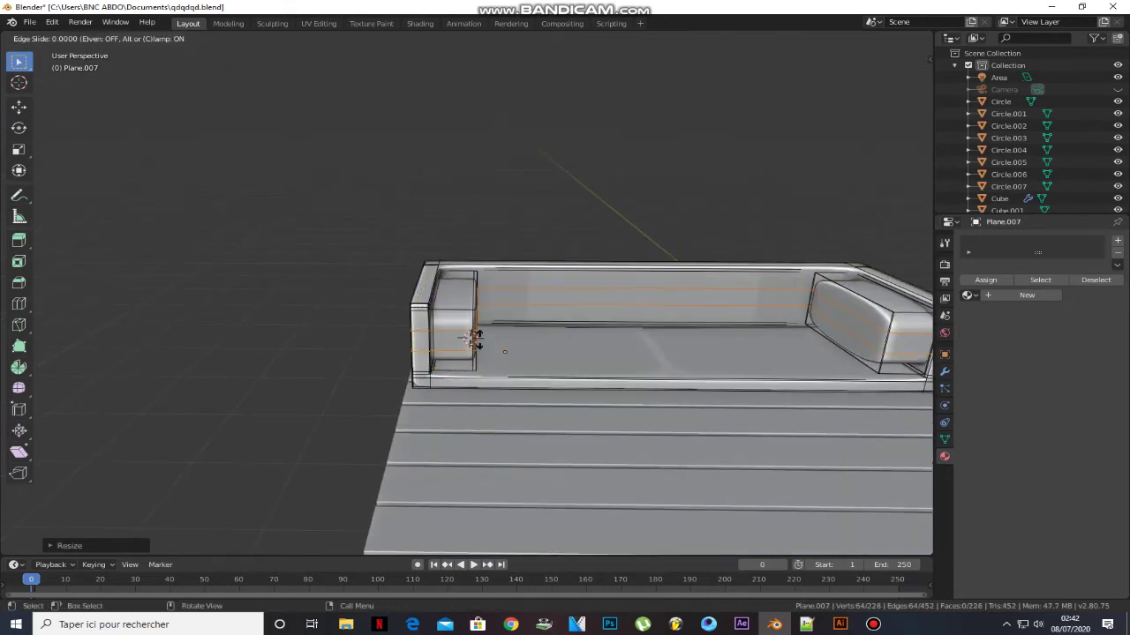
click(474, 340)
key(s)
key(z)
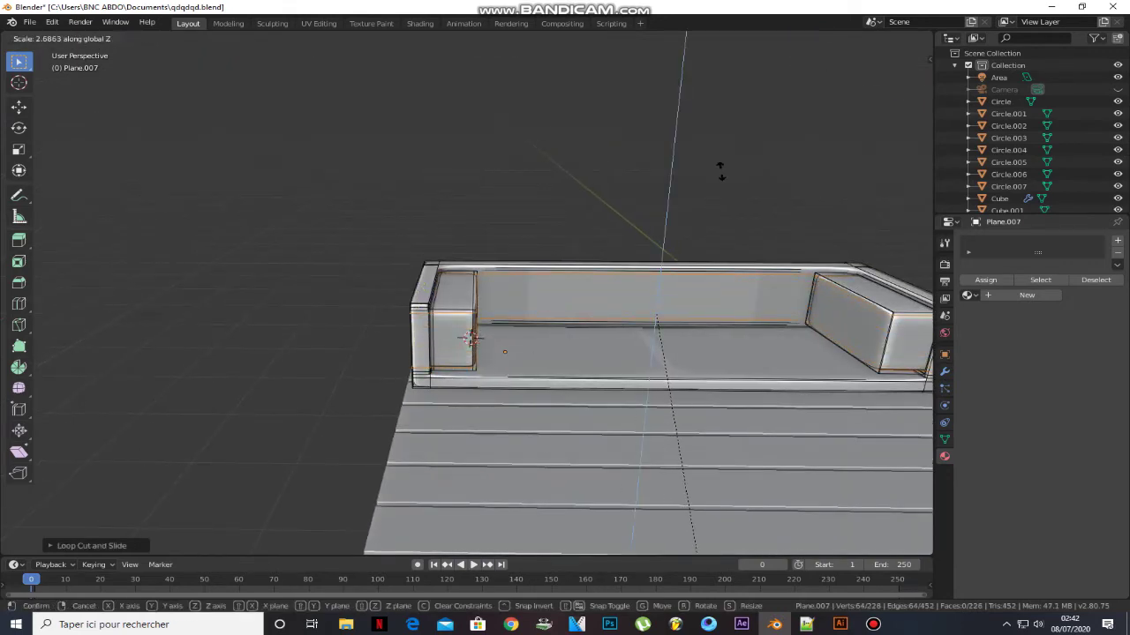
click(727, 183)
middle_drag(724, 184, 672, 205)
Check the sofa in Object Mode, then cut an edge loop along the lower front edge of its base.
key(Tab)
scroll(636, 256, down, 3)
middle_drag(607, 284, 256, 309)
key(Tab)
scroll(256, 388, up, 4)
middle_drag(247, 407, 416, 217)
click(349, 350)
click(349, 360)
scroll(349, 360, down, 4)
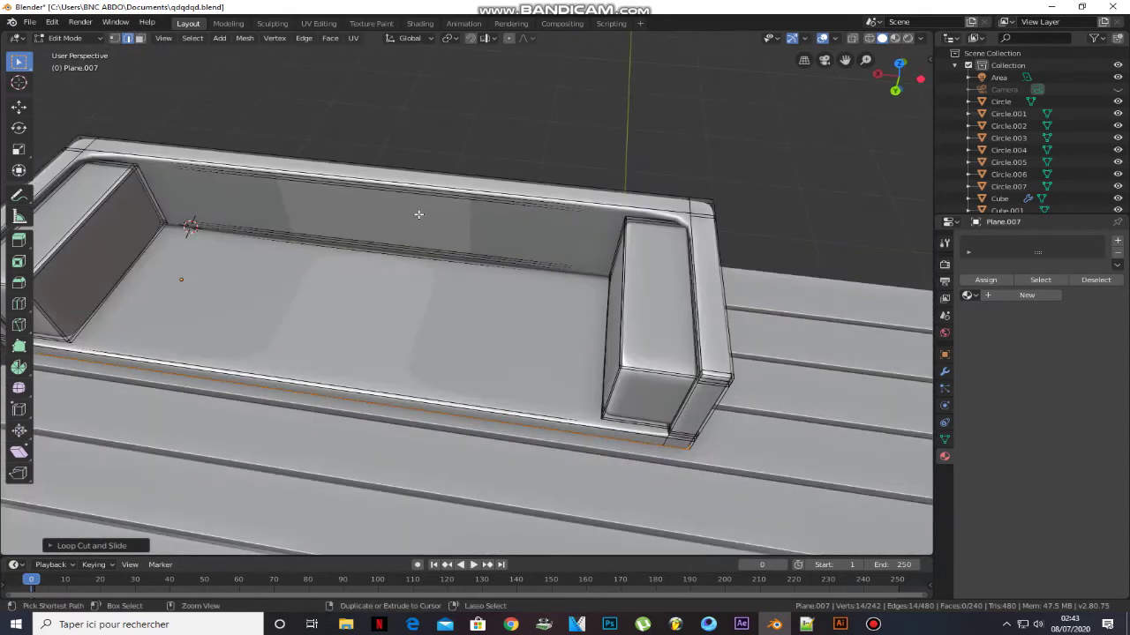
Cut two edge loops across the seat and back, scale them apart along X, and leave mesh editing.
click(424, 191)
right_click(425, 193)
key(s)
key(x)
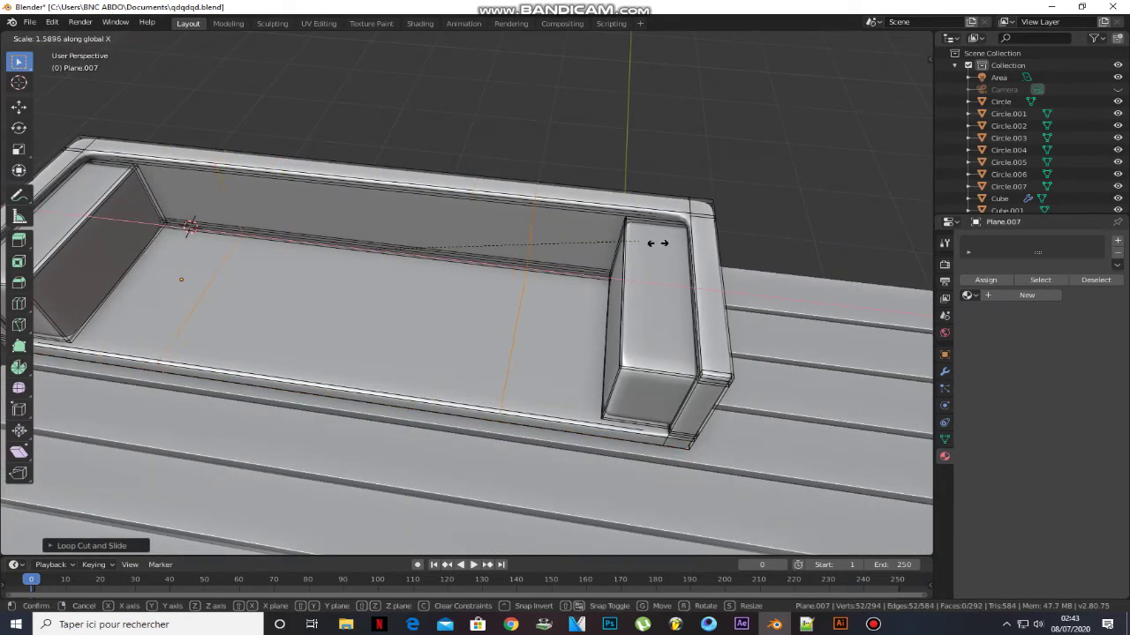
click(868, 275)
key(Tab)
Place the 3D cursor on the seat beside one side cushion and add a scaled-down cube there.
scroll(397, 225, down, 2)
middle_drag(379, 225, 318, 309)
shift+right_click(259, 333)
key(shift+a)
click(320, 345)
key(s)
click(320, 339)
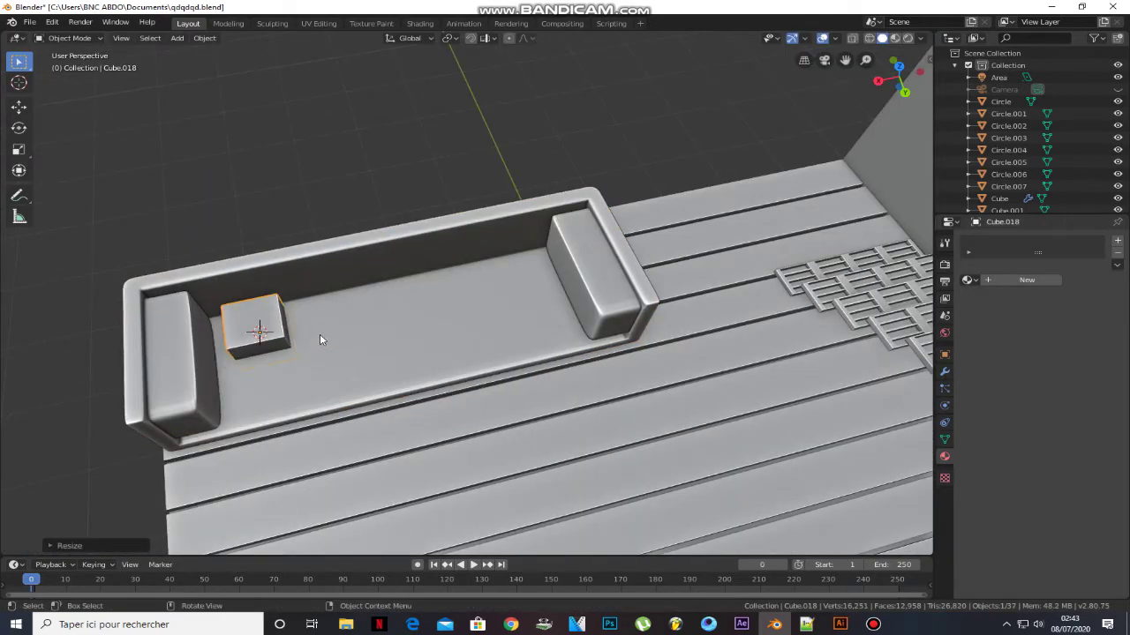
Extend the cube by moving its front face along Y toward the seat front, and reposition the cube along Z.
key(Tab)
click(259, 352)
key(g)
key(y)
click(264, 392)
key(Tab)
key(g)
key(z)
click(265, 354)
Scale the cube along Z and X to seat cushion proportions and move it along Z onto the seat.
middle_drag(265, 354, 476, 311)
scroll(257, 352, up, 4)
key(s)
key(z)
click(509, 365)
key(s)
key(x)
click(575, 367)
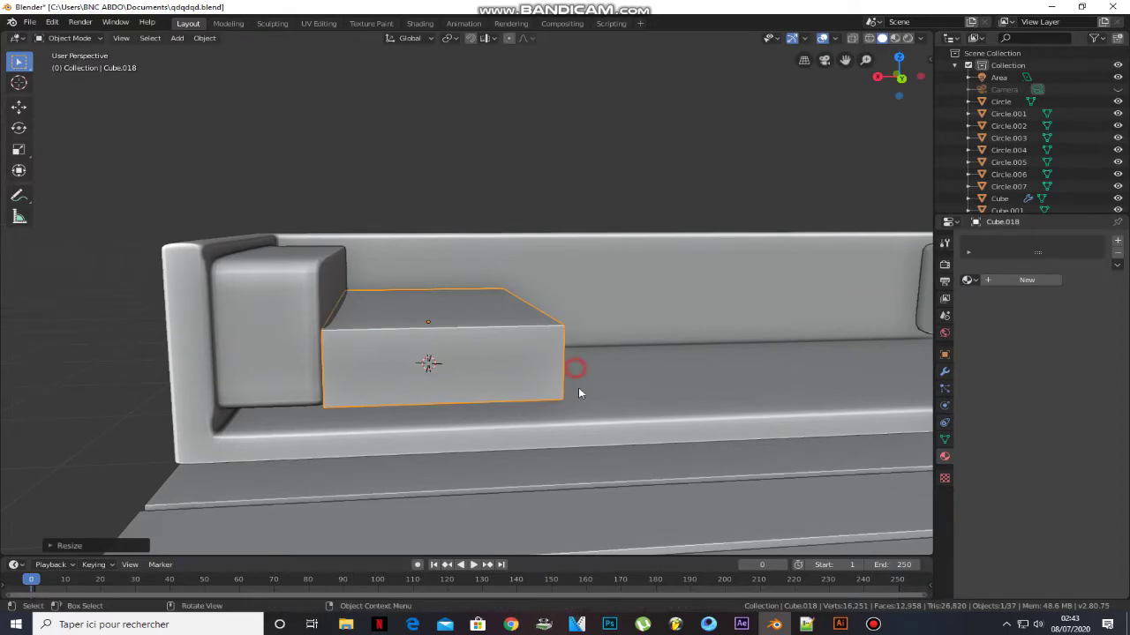
key(g)
key(z)
click(579, 403)
Move the cube's free side face along X to adjust the seat cushion's width.
middle_drag(554, 318, 628, 355)
key(Tab)
click(545, 331)
key(g)
key(x)
click(565, 340)
key(Tab)
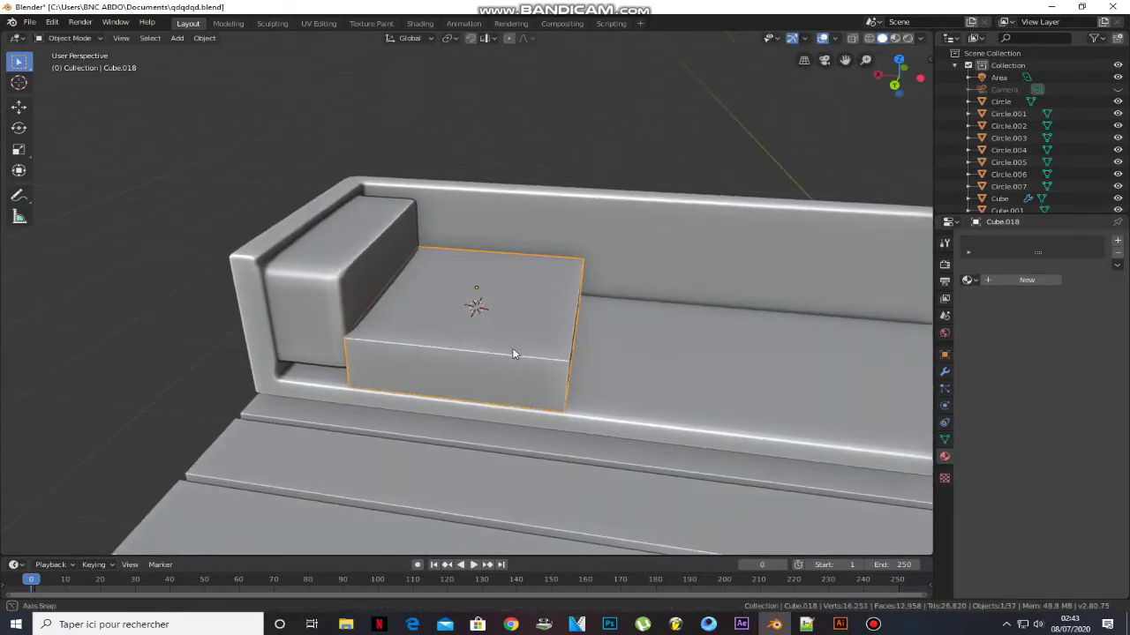
Bevel all edges of the seat cushion with multiple segments to round them.
key(Tab)
key(a)
key(ctrl+b)
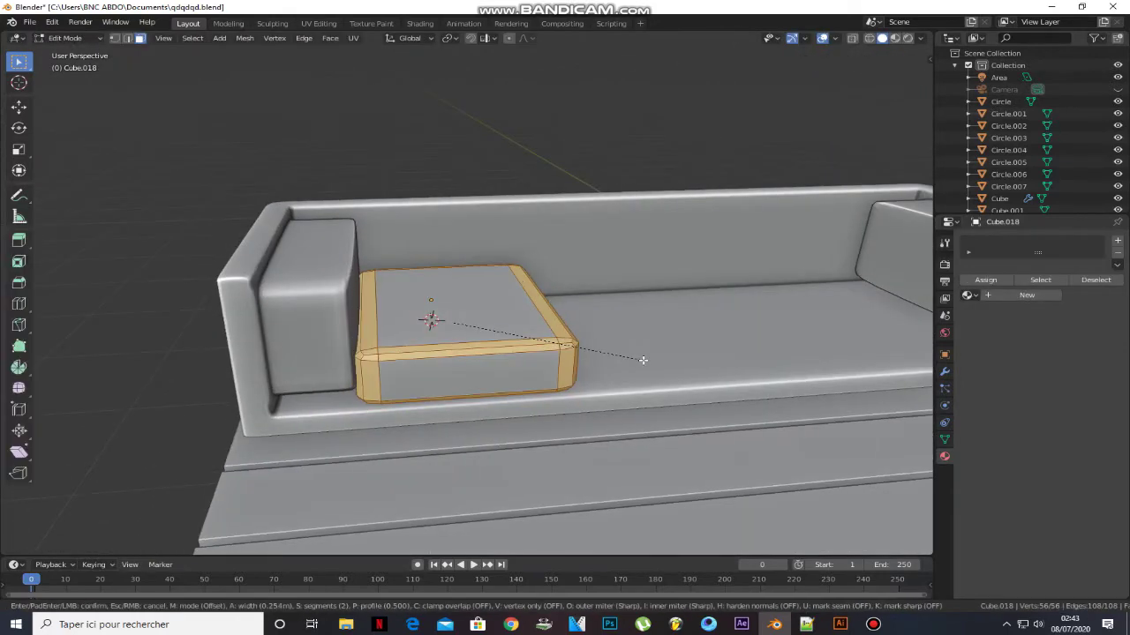
scroll(630, 356, up, 3)
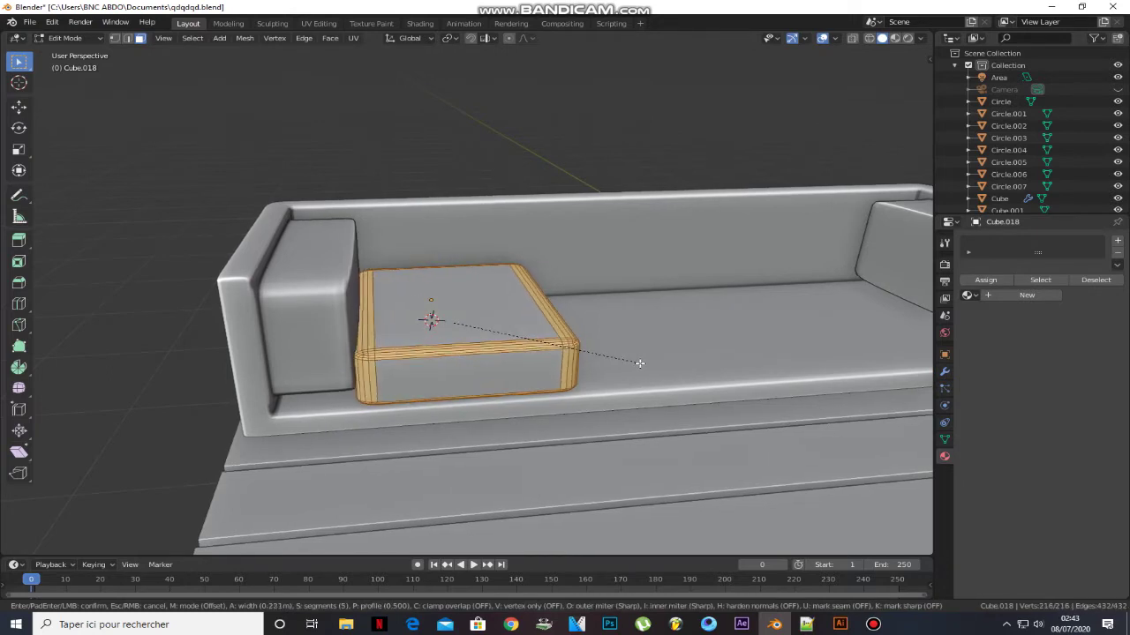
click(642, 364)
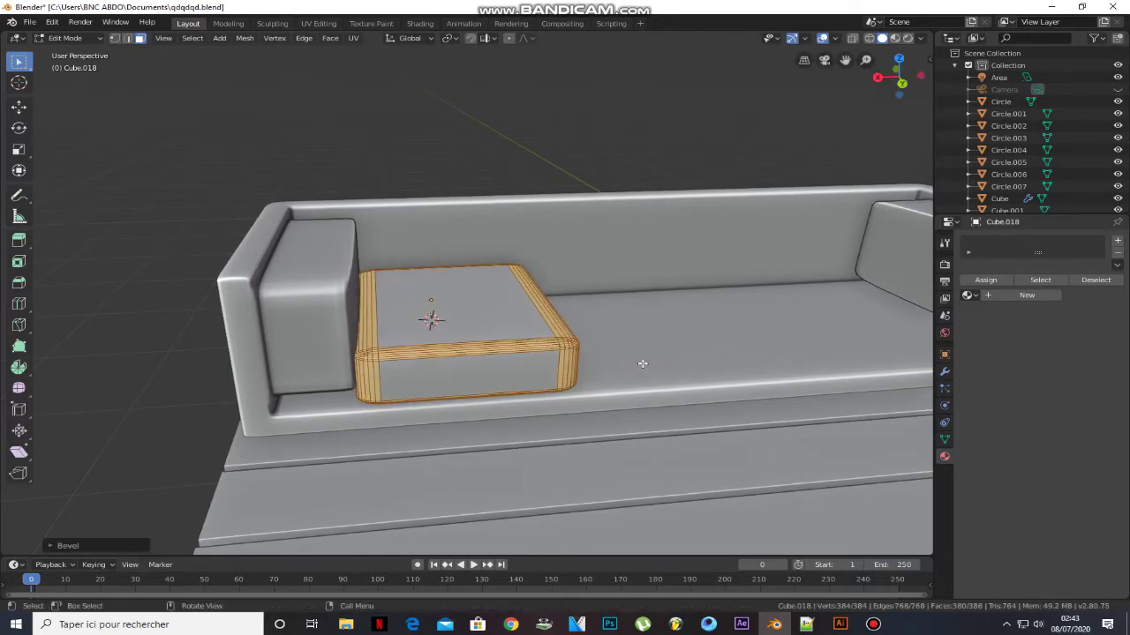
Thicken the seat cushion by scaling it along Z, and adjust its position along X.
key(Tab)
key(s)
key(z)
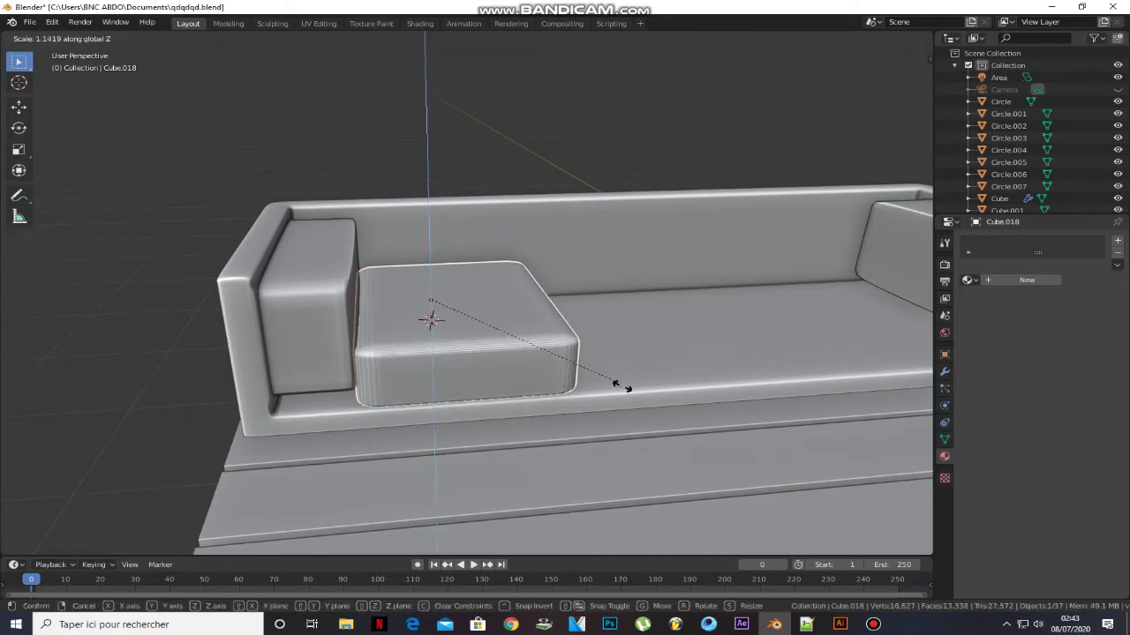
click(642, 400)
middle_drag(642, 400, 619, 385)
key(g)
key(y)
key(x)
click(628, 386)
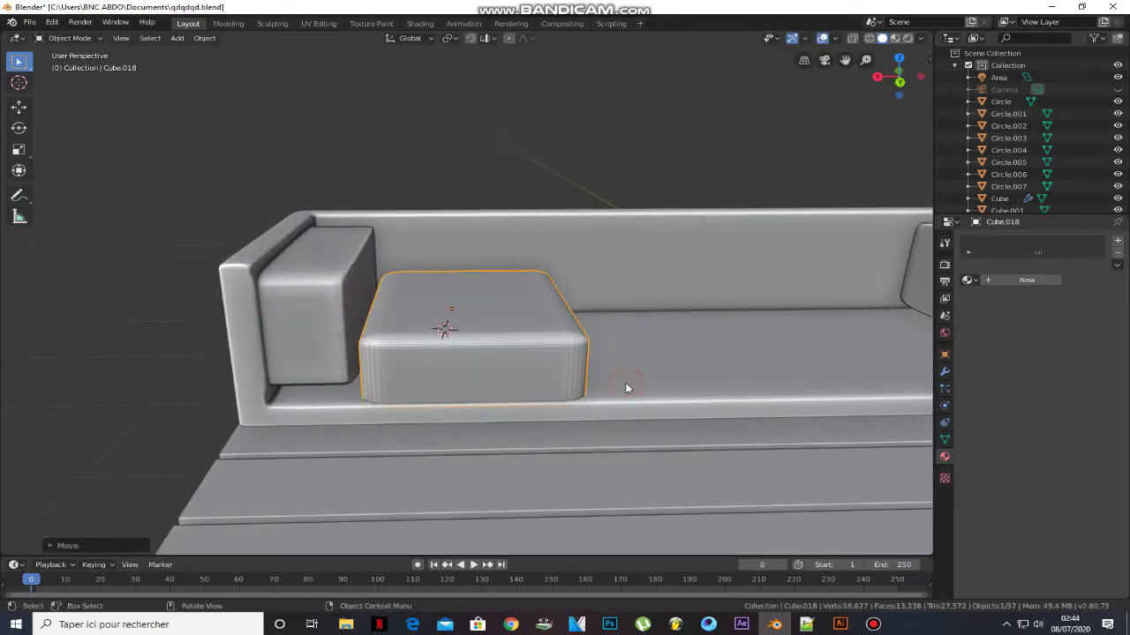
Adjust the seat cushion's height and thickness along Z and add a level 3 subdivision surface to it.
key(g)
key(z)
click(627, 382)
key(s)
key(z)
click(576, 365)
key(ctrl+3)
middle_drag(575, 364, 567, 369)
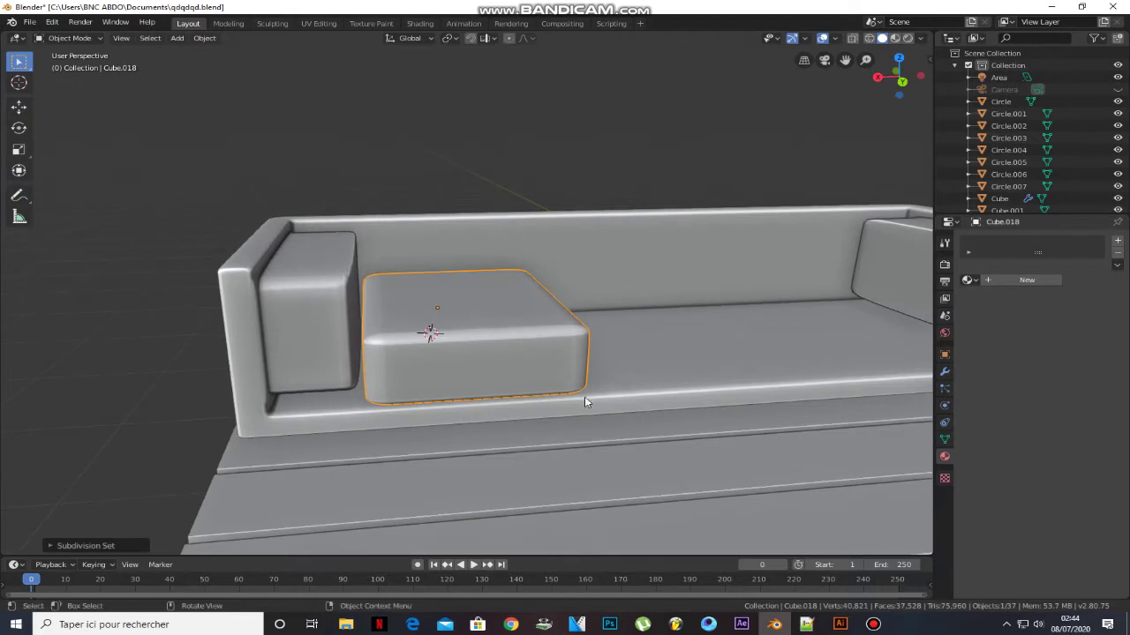
Flatten the seat cushion along Z, lower it onto the seat, and adjust its position along Y.
key(s)
key(z)
click(561, 380)
key(g)
key(z)
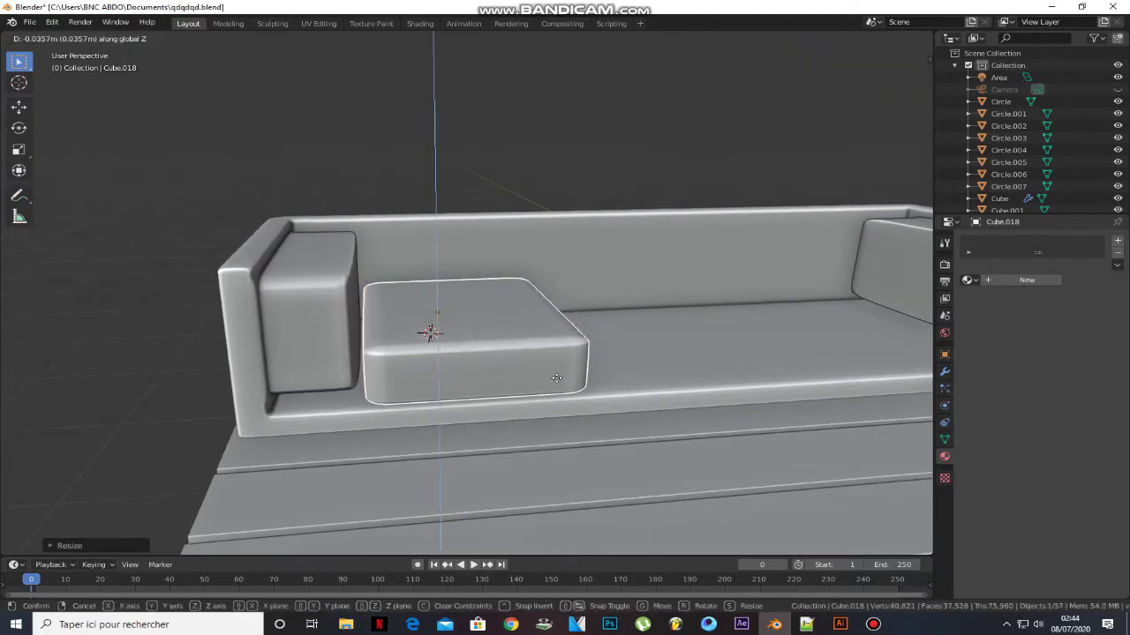
click(556, 377)
middle_drag(459, 273, 482, 312)
scroll(483, 310, down, 3)
key(g)
key(y)
click(501, 305)
Duplicate the seat cushion twice along X, then adjust the last copy's width and position along X.
middle_drag(532, 270, 501, 287)
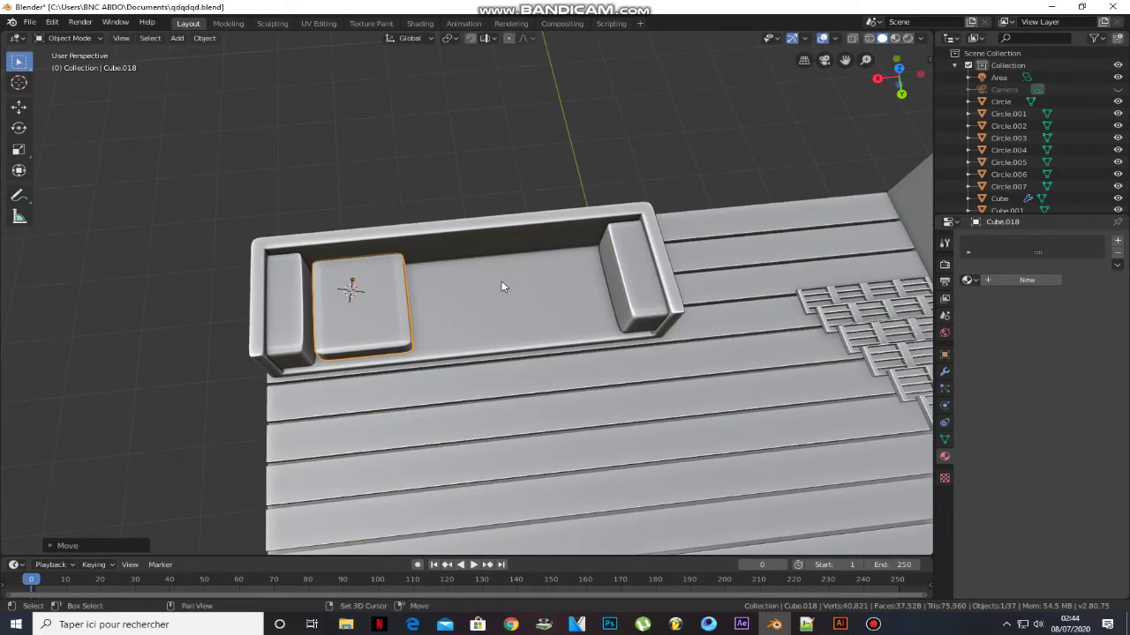
key(shift+d)
key(x)
click(596, 281)
key(shift+d)
key(x)
click(694, 278)
key(s)
key(x)
click(709, 279)
key(g)
key(x)
click(713, 279)
Replace the middle seat cushion with a duplicate of the resized far cushion moved along X.
click(445, 300)
key(Delete)
click(386, 303)
click(546, 296)
key(shift+d)
key(x)
click(447, 314)
click(441, 153)
middle_drag(441, 154, 605, 294)
Give the first seat cushion a new material with a pure white base color.
click(502, 311)
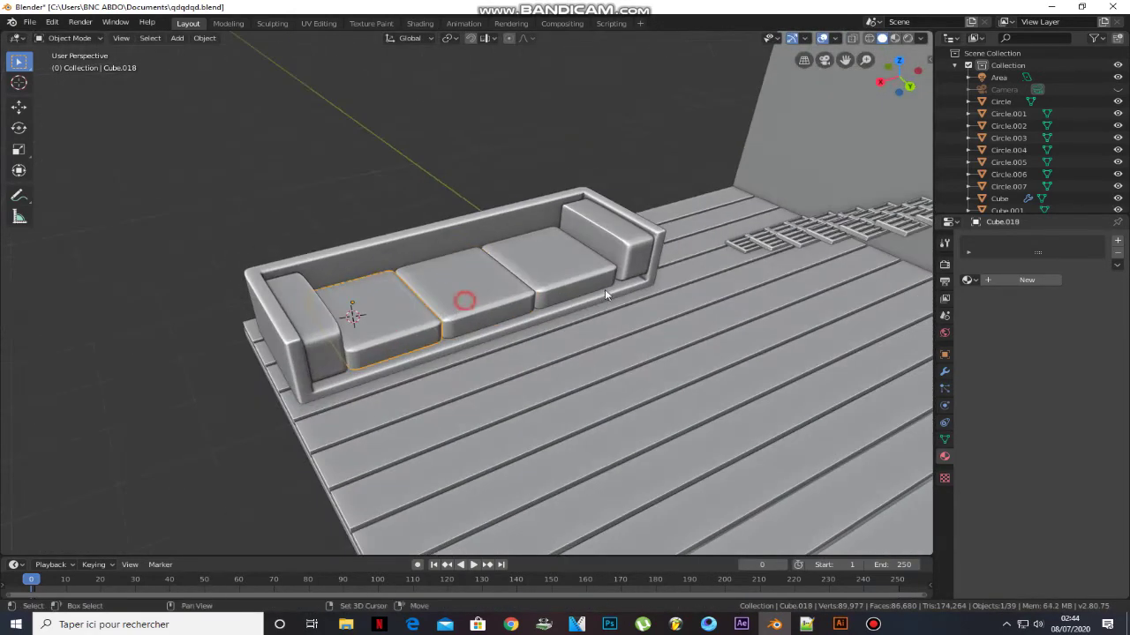
click(1004, 281)
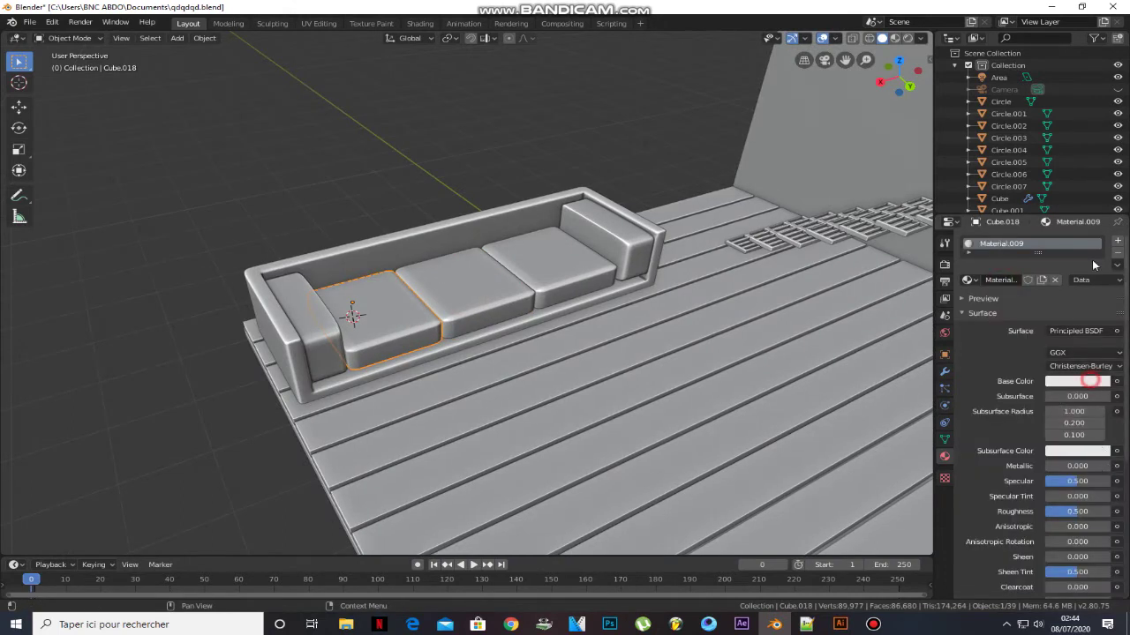
click(1092, 381)
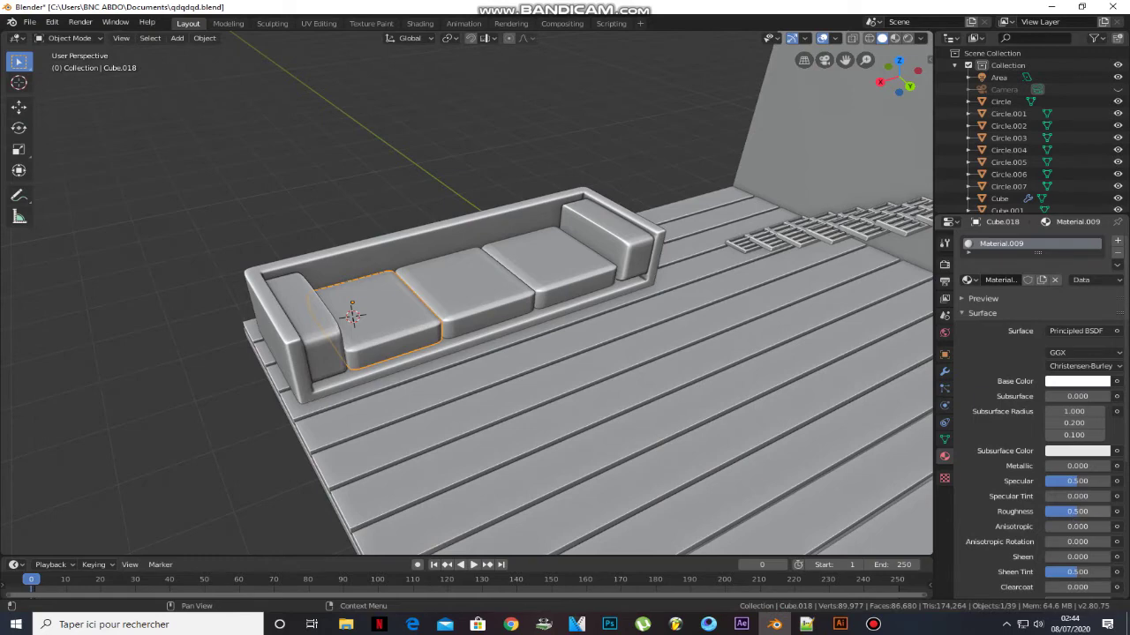
Link the white cushion's material to the other two seat cushions.
click(479, 276)
shift+click(532, 258)
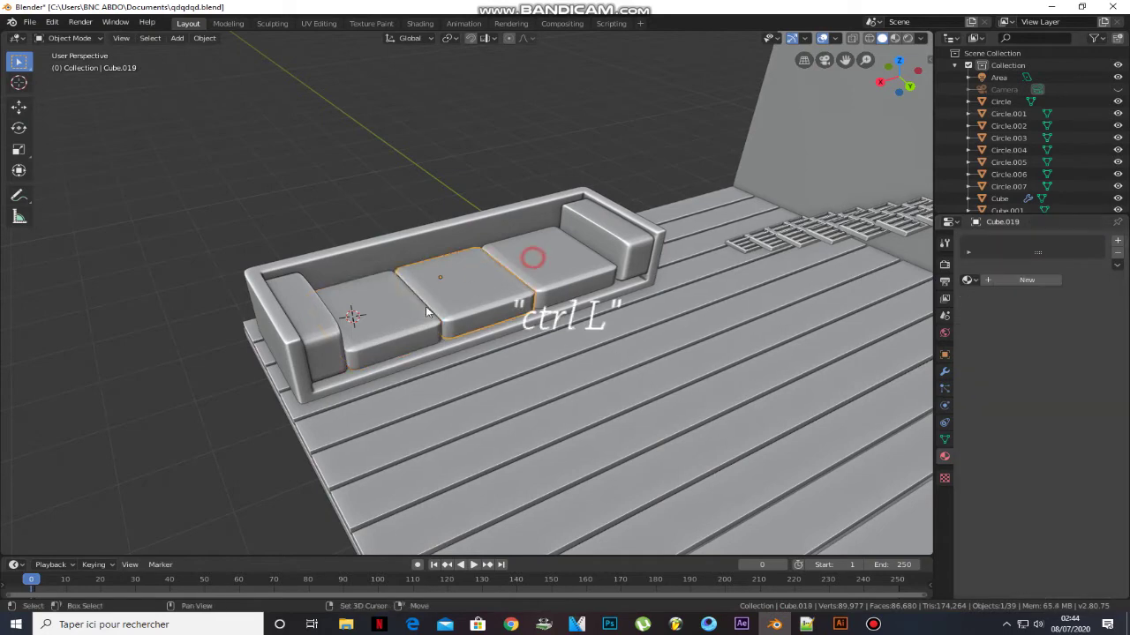
shift+click(389, 315)
key(ctrl+l)
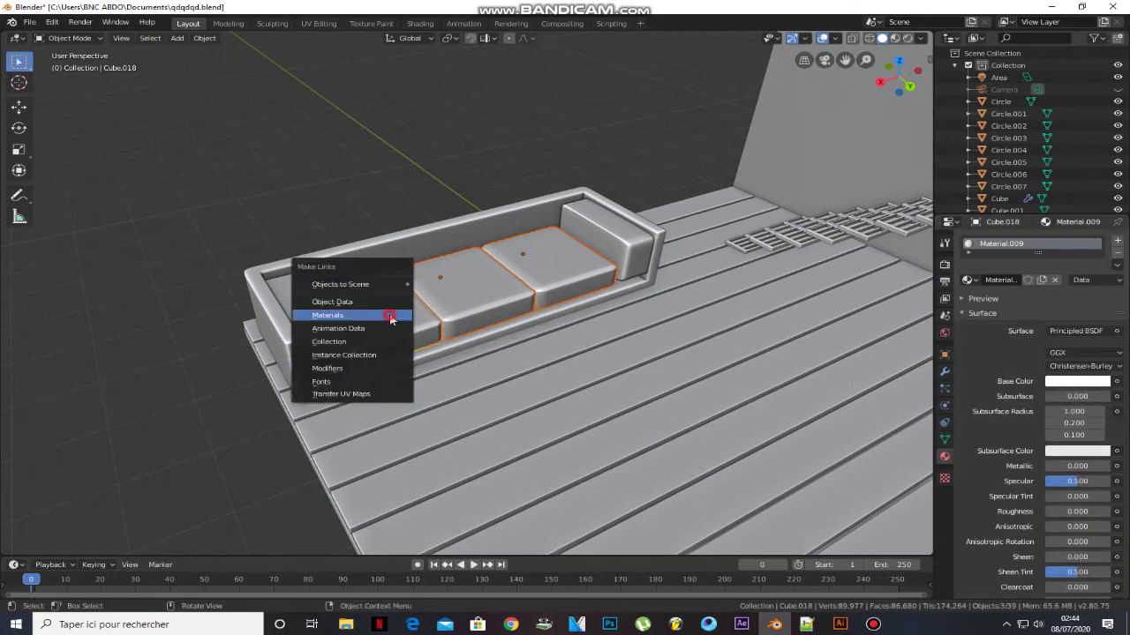
click(389, 314)
Give the sofa frame a new material with a black base color.
click(307, 311)
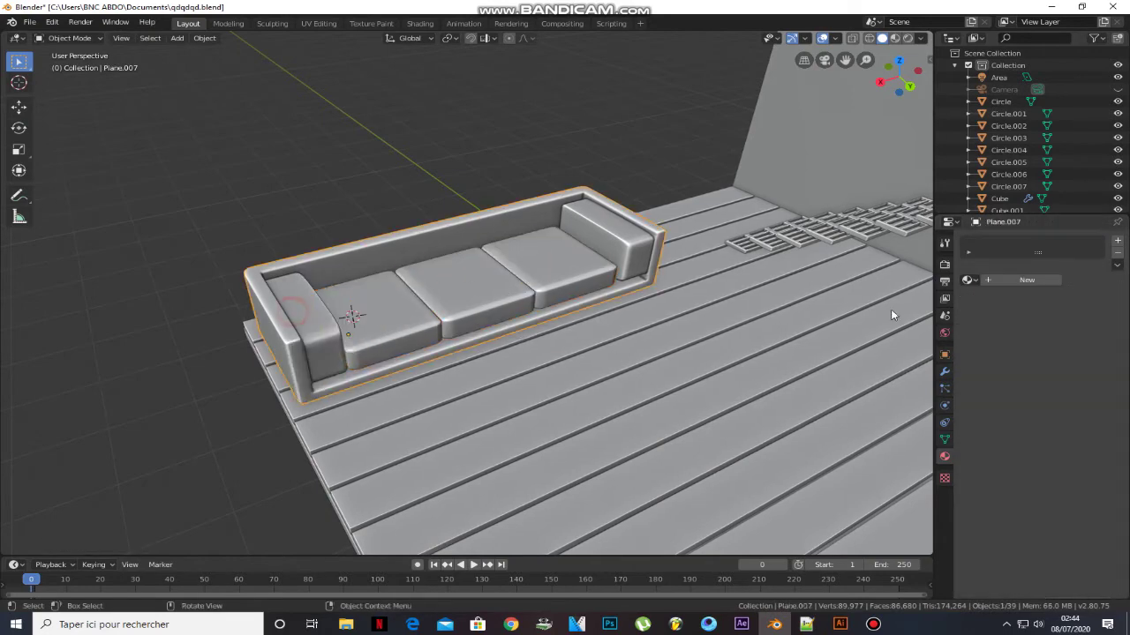
click(1049, 281)
click(1076, 383)
drag(1100, 277, 1101, 299)
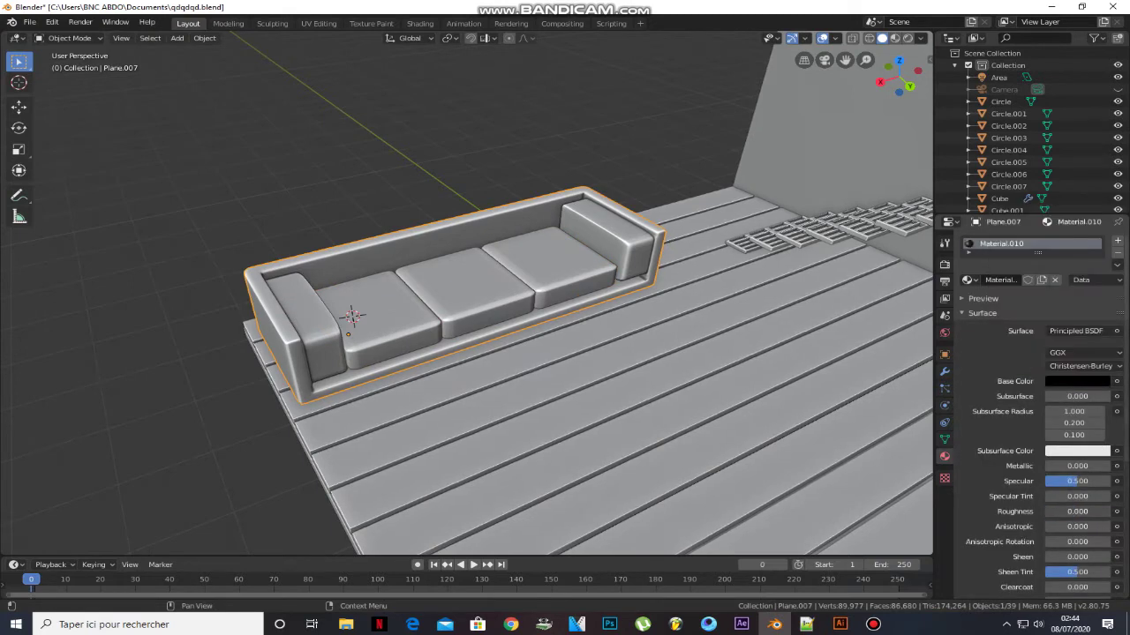
Unhide the camera and preview the room through it in rendered shading.
middle_drag(430, 204, 515, 205)
scroll(515, 205, down, 4)
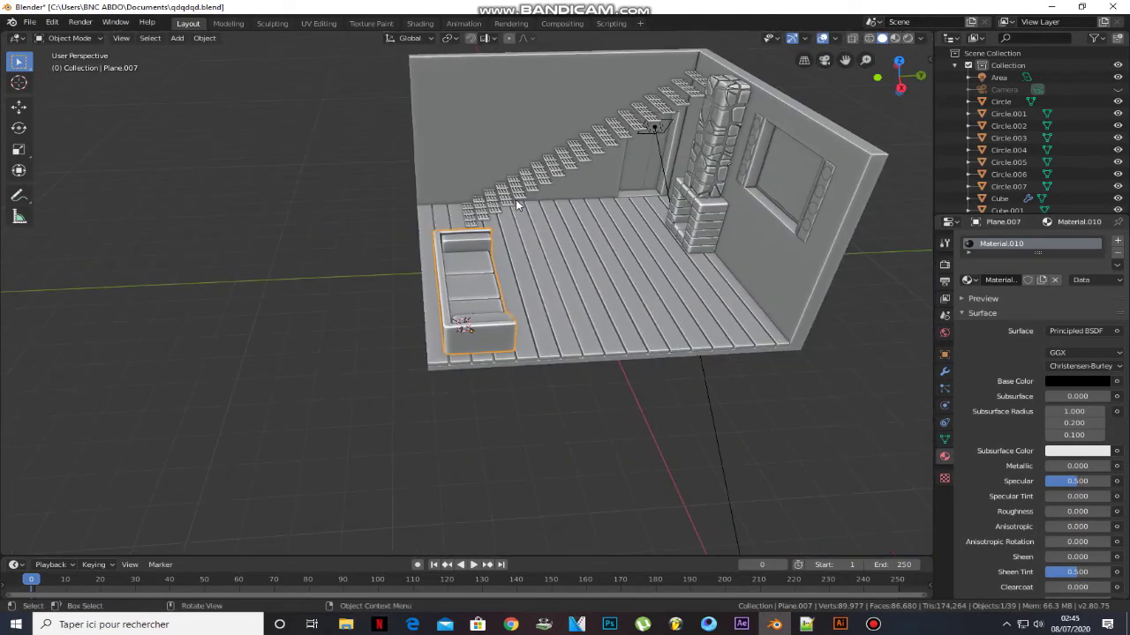
key(alt+h)
scroll(510, 177, down, 6)
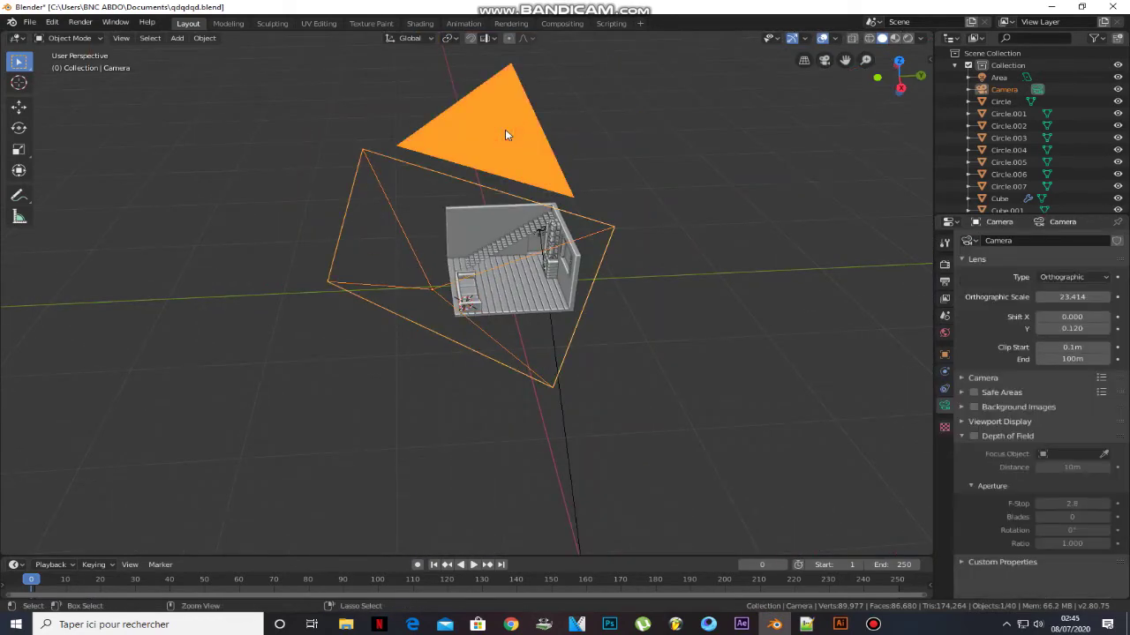
key(KP_0)
click(907, 38)
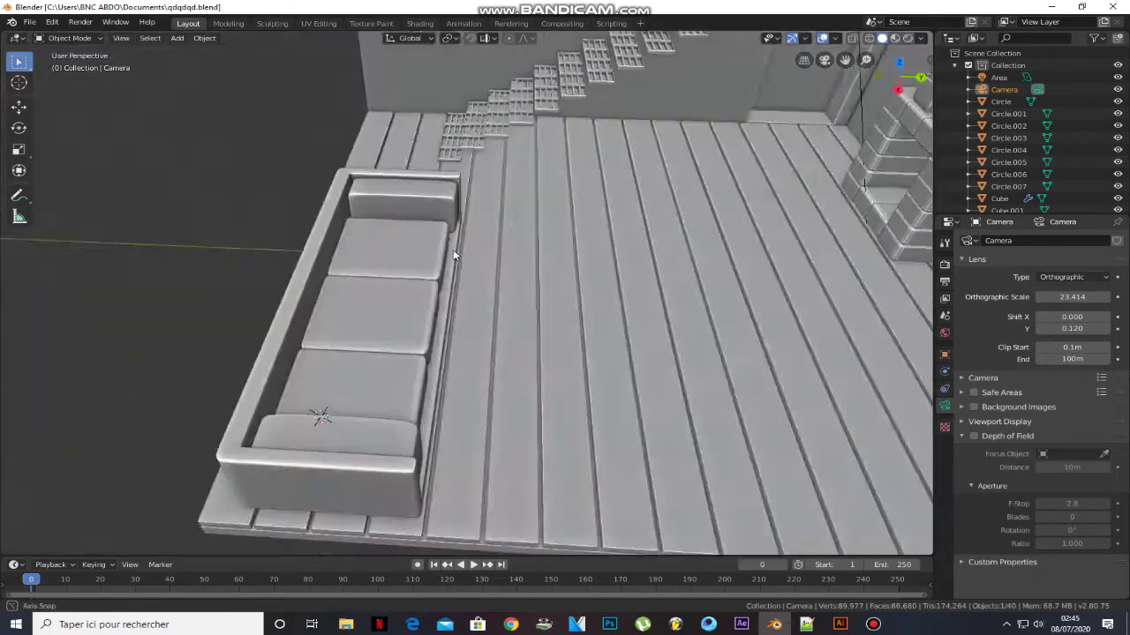
Hide the camera and view the whole room from the sofa side.
middle_drag(453, 249, 370, 238)
scroll(554, 124, down, 7)
key(h)
middle_drag(555, 126, 481, 141)
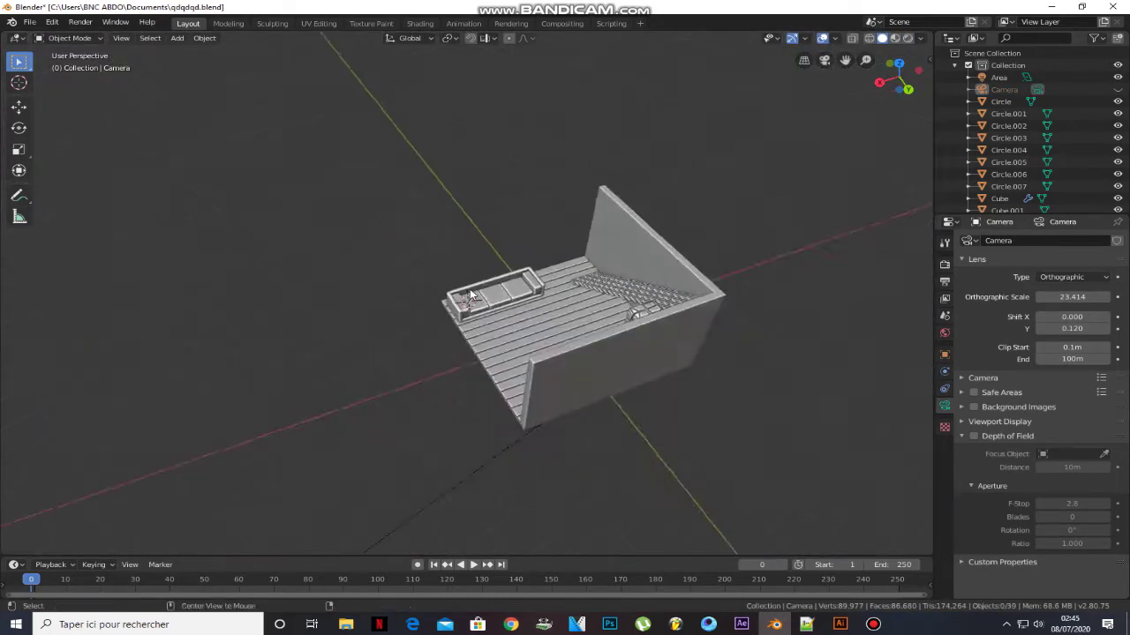
Add a cube on the sofa, flatten it along Y and move it along X over the seat cushions.
scroll(470, 289, up, 10)
key(shift+a)
click(456, 313)
key(s)
key(y)
middle_drag(494, 349, 561, 319)
click(549, 339)
key(g)
key(x)
click(677, 294)
Scale the new backrest block along X and Z toward the proportions of a single back cushion.
middle_drag(820, 286, 768, 275)
key(s)
key(x)
click(709, 275)
key(s)
key(z)
click(618, 277)
key(s)
key(x)
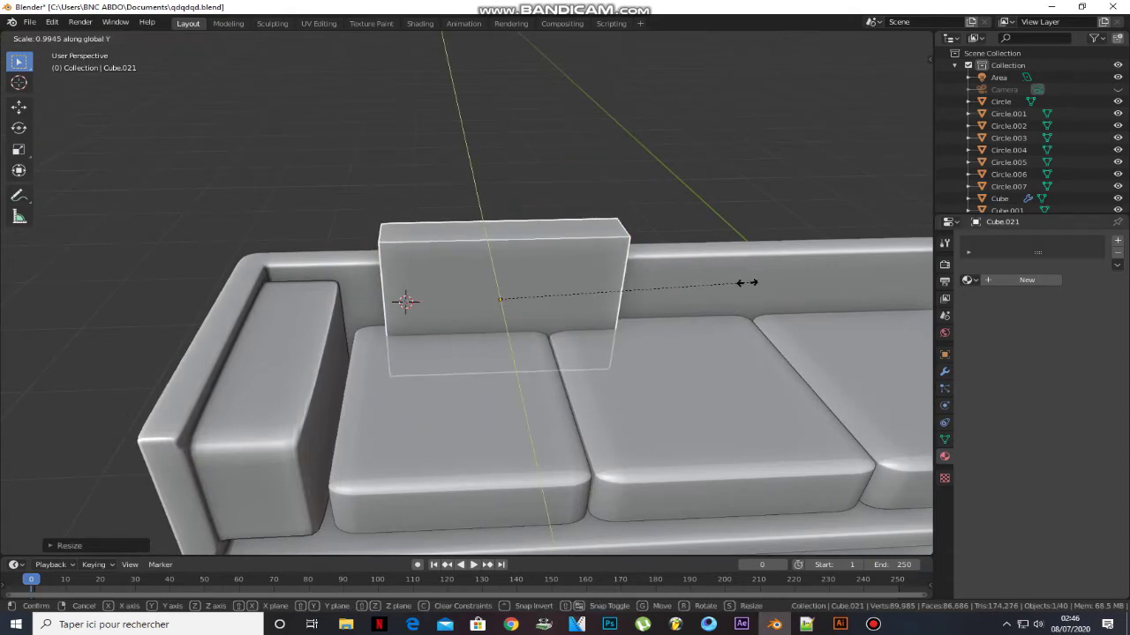
click(698, 282)
Fit the back cushion's width to the first seat and position it along X and Z.
key(g)
key(x)
click(648, 285)
key(s)
key(x)
click(675, 285)
middle_drag(596, 287, 626, 299)
key(g)
key(z)
click(687, 248)
key(g)
key(z)
click(704, 287)
Bevel the back cushion's edges and add a level 2 subdivision surface to it.
key(Tab)
key(ctrl+b)
click(651, 301)
key(Tab)
key(ctrl+2)
Adjust the back cushion's thickness along Y and move it along Y at the sofa's backrest.
middle_drag(505, 240, 574, 250)
key(s)
key(y)
click(552, 253)
key(g)
key(y)
click(577, 263)
middle_drag(480, 273, 537, 284)
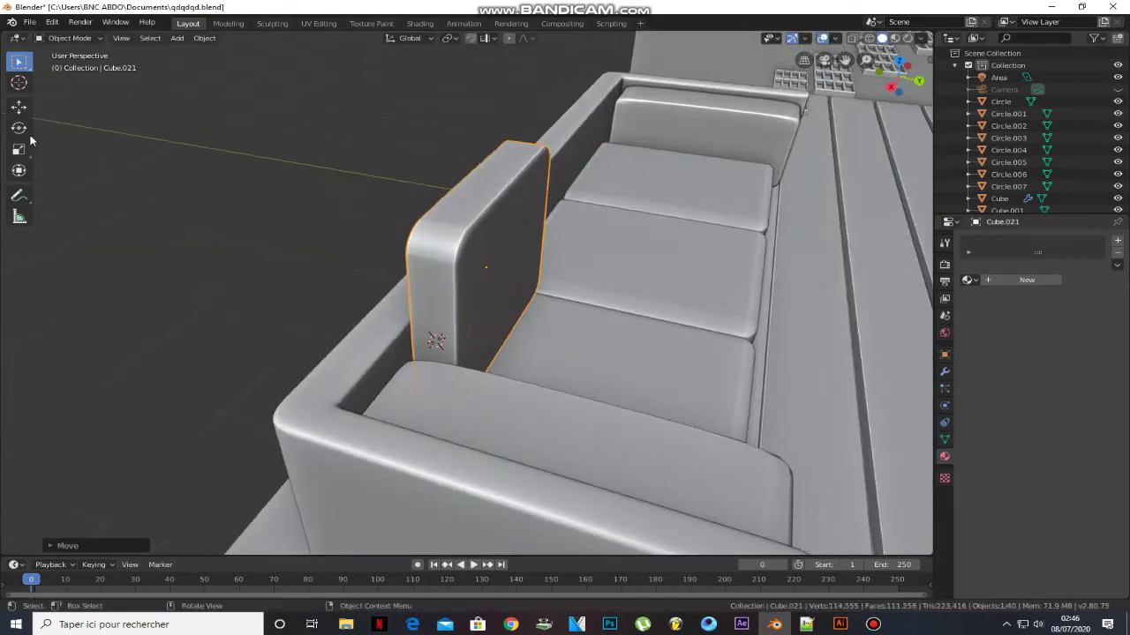
Tilt the back cushion backwards and adjust its height along Z.
click(24, 131)
drag(517, 243, 496, 234)
key(g)
key(z)
click(503, 254)
Refine the tilted back cushion's thickness along Y and seat it against the sofa's backrest.
middle_drag(601, 237, 508, 225)
key(s)
key(y)
click(525, 314)
middle_drag(635, 305, 609, 272)
key(g)
key(y)
click(570, 275)
scroll(571, 275, down, 1)
key(s)
key(y)
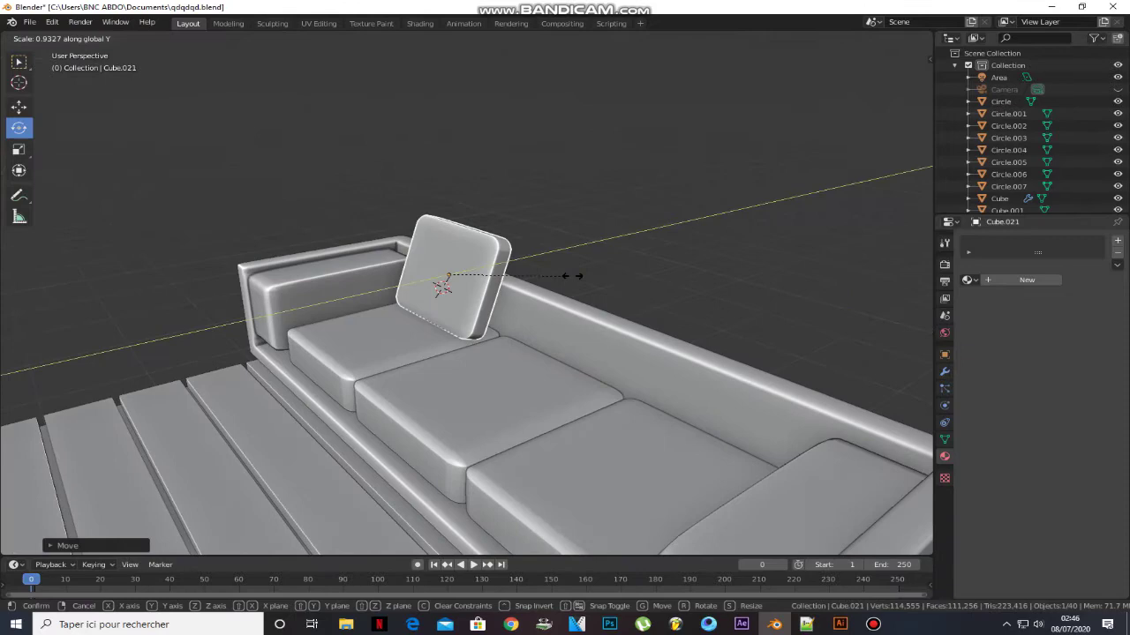
click(595, 275)
Duplicate the back cushion twice along X, placing one copy behind each remaining seat cushion.
scroll(564, 265, down, 3)
click(20, 62)
middle_drag(221, 163, 305, 185)
key(shift+d)
key(x)
click(407, 206)
key(shift+d)
key(x)
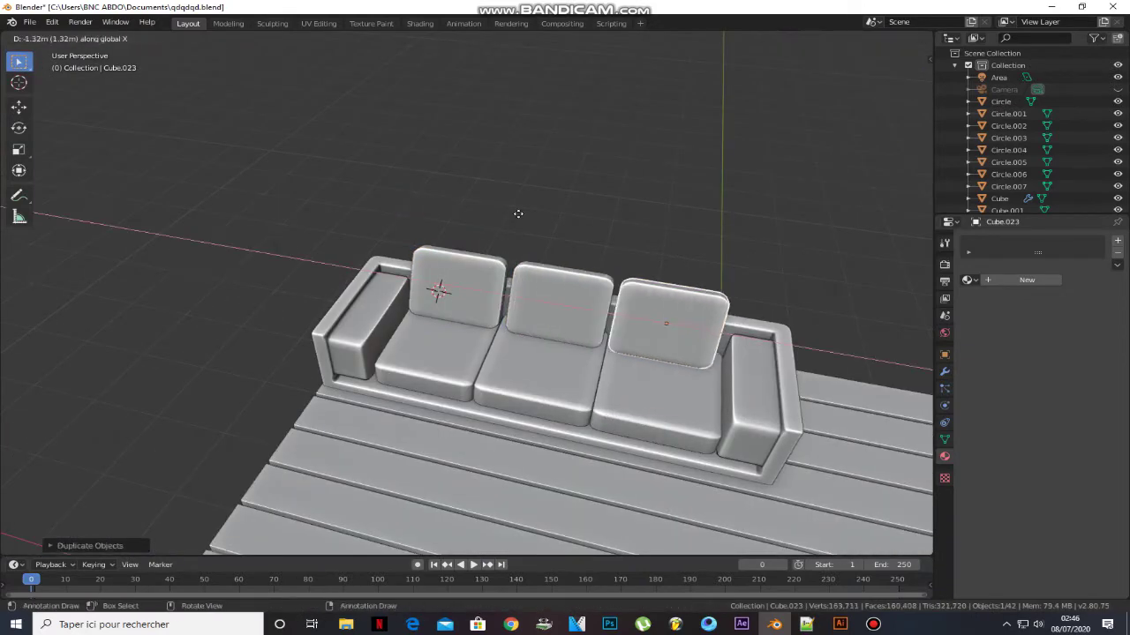
click(518, 213)
Link the first seat cushion's material to the three back cushions.
shift+click(558, 304)
shift+click(462, 293)
shift+click(456, 345)
key(ctrl+l)
click(456, 337)
middle_drag(332, 337, 389, 324)
Duplicate the sofa frame on the floor plane, rotate it 90° about Z and move it along Y.
click(485, 386)
key(shift+d)
key(shift+z)
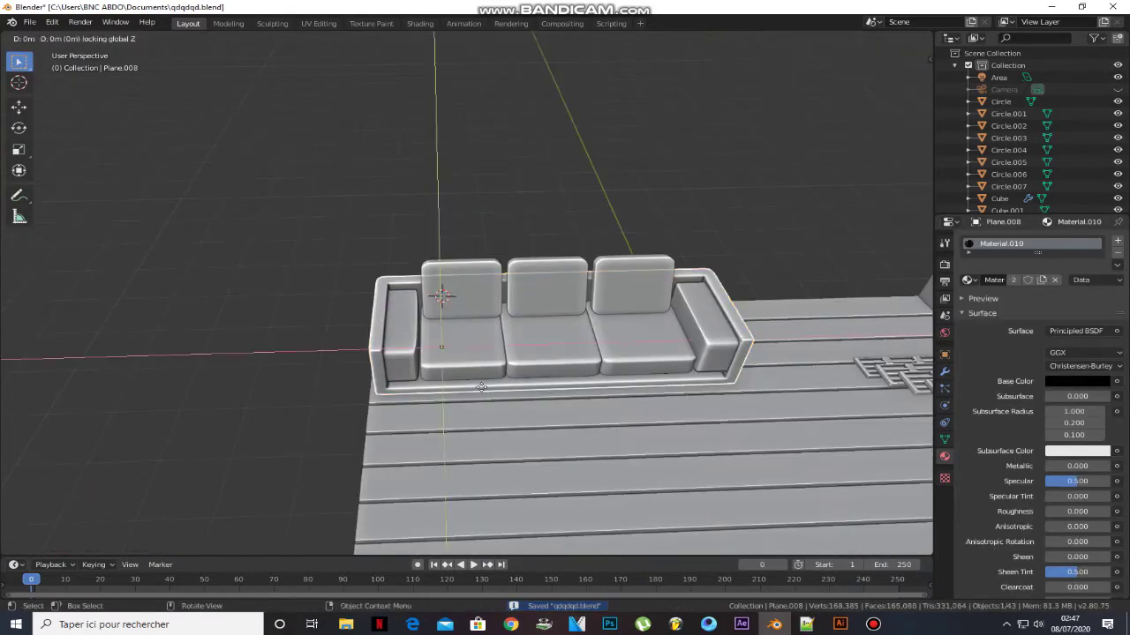
click(472, 521)
scroll(658, 404, down, 2)
text(rz90)
key(Return)
key(g)
key(y)
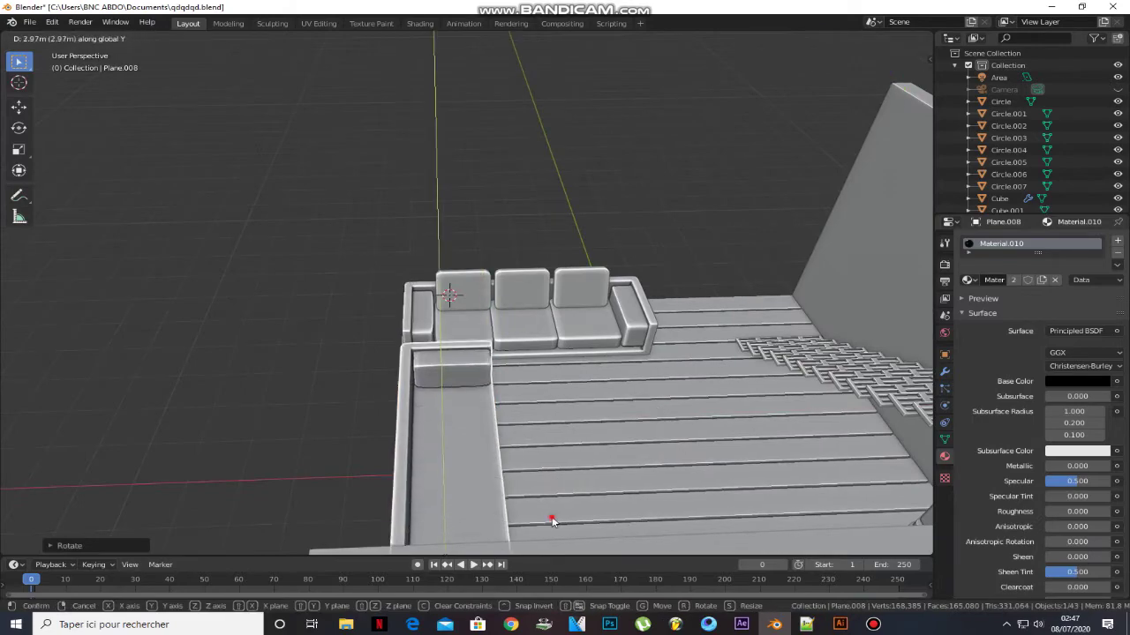
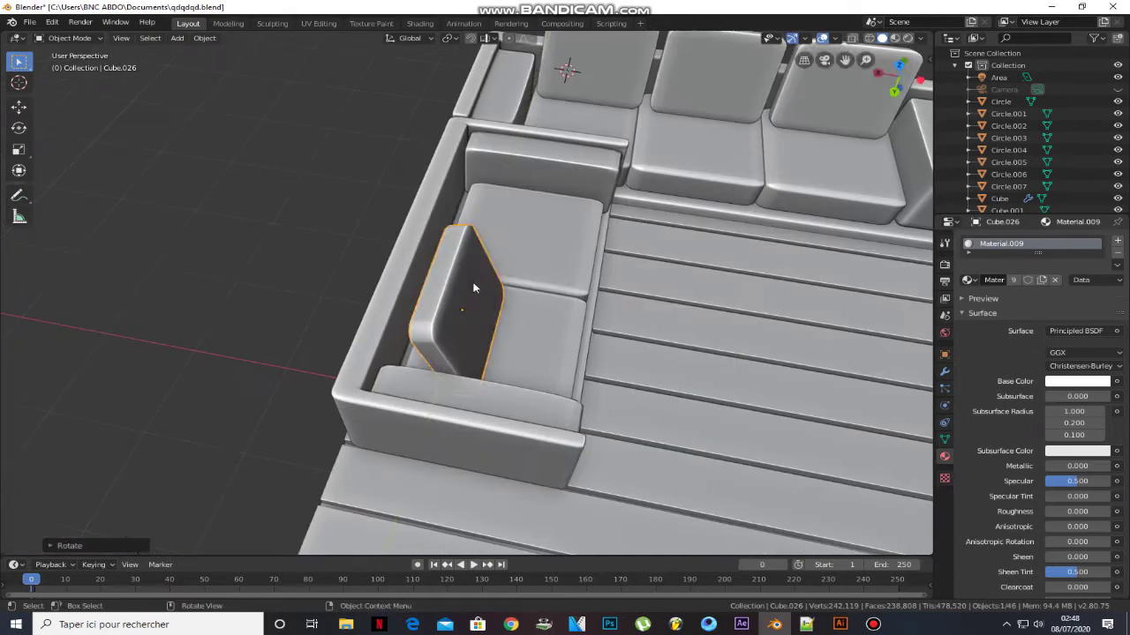
Duplicate the small sofa's back cushion along Y behind its second seat.
click(434, 274)
key(shift+d)
key(x)
key(y)
click(479, 167)
Select all parts of the two-seat sofa and duplicate them along X across the floor.
scroll(486, 194, down, 2)
middle_drag(529, 208, 501, 227)
shift+click(542, 277)
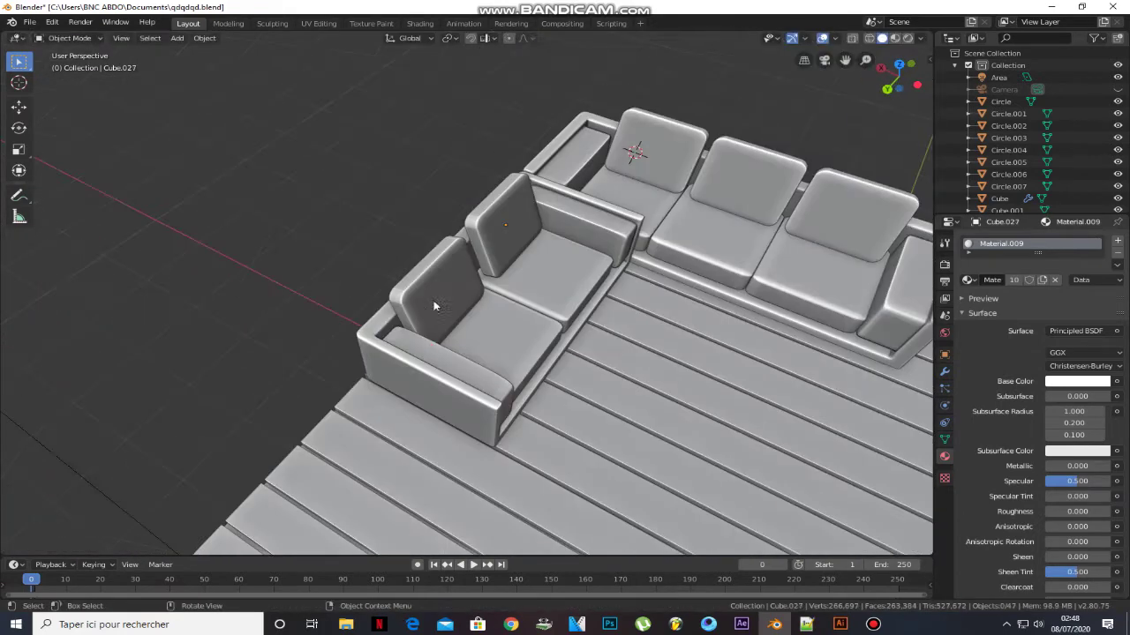
shift+click(522, 247)
scroll(439, 298, down, 3)
key(shift+d)
key(x)
click(638, 363)
Turn the duplicated two-seat sofa around with two 90° rotations about Z.
key(r)
key(z)
key(9)
key(0)
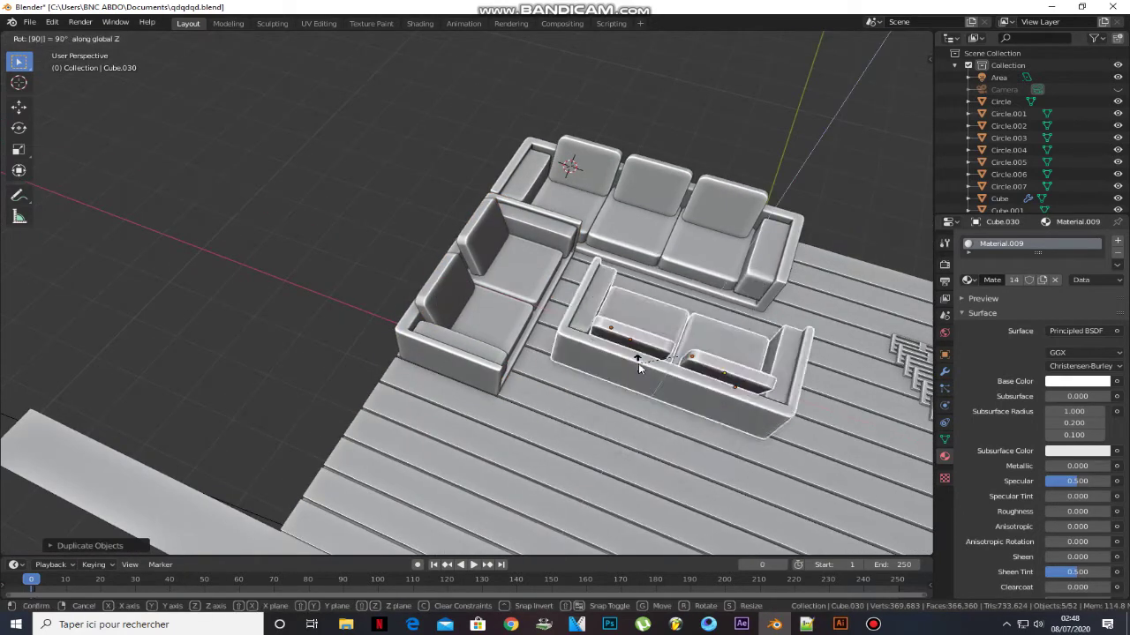
key(Return)
key(r)
key(z)
key(9)
key(0)
key(Return)
click(638, 363)
key(ctrl+z)
Move the duplicated sofa along X opposite the other two-seater and save the file.
key(g)
key(x)
click(671, 371)
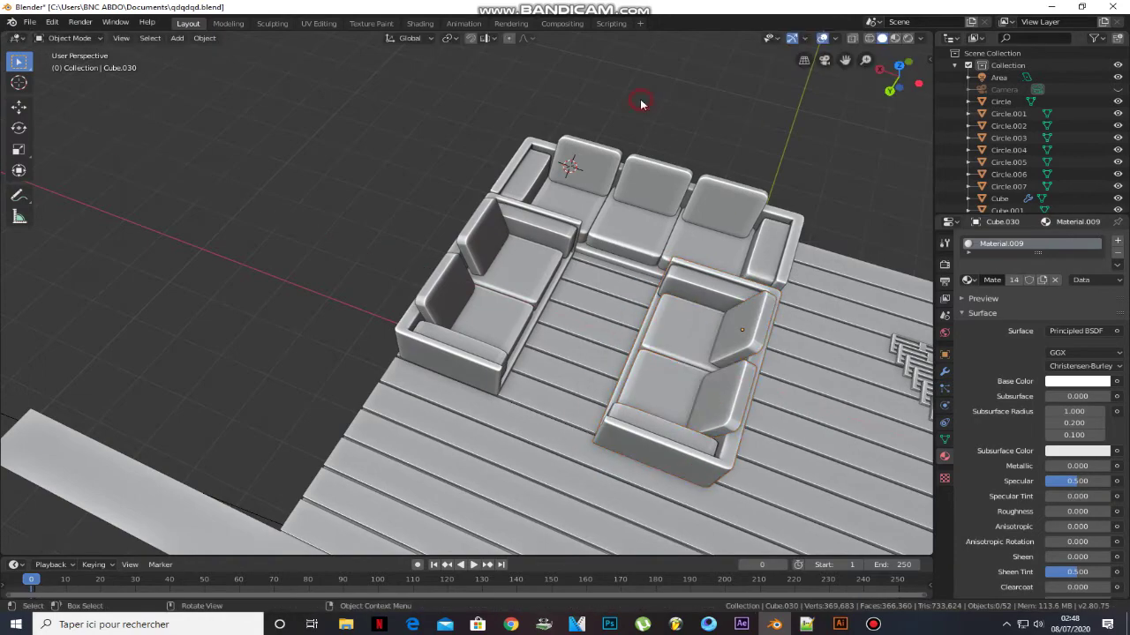
click(641, 103)
middle_drag(677, 332, 733, 354)
key(g)
key(x)
click(704, 407)
click(590, 98)
middle_drag(588, 132, 773, 168)
key(ctrl+s)
Add a plane on the floor between the sofas and scale it along Y and X as a rug.
middle_drag(460, 247, 490, 237)
shift+right_click(453, 230)
key(shift+a)
click(516, 236)
key(s)
key(y)
click(586, 262)
middle_drag(327, 176, 463, 192)
key(s)
key(x)
click(618, 341)
Extend the rug plane by moving its edge on the fireplace side outward along Y.
middle_drag(406, 221, 264, 167)
scroll(502, 210, up, 5)
key(Tab)
click(469, 226)
scroll(471, 227, down, 2)
click(472, 229)
key(g)
key(y)
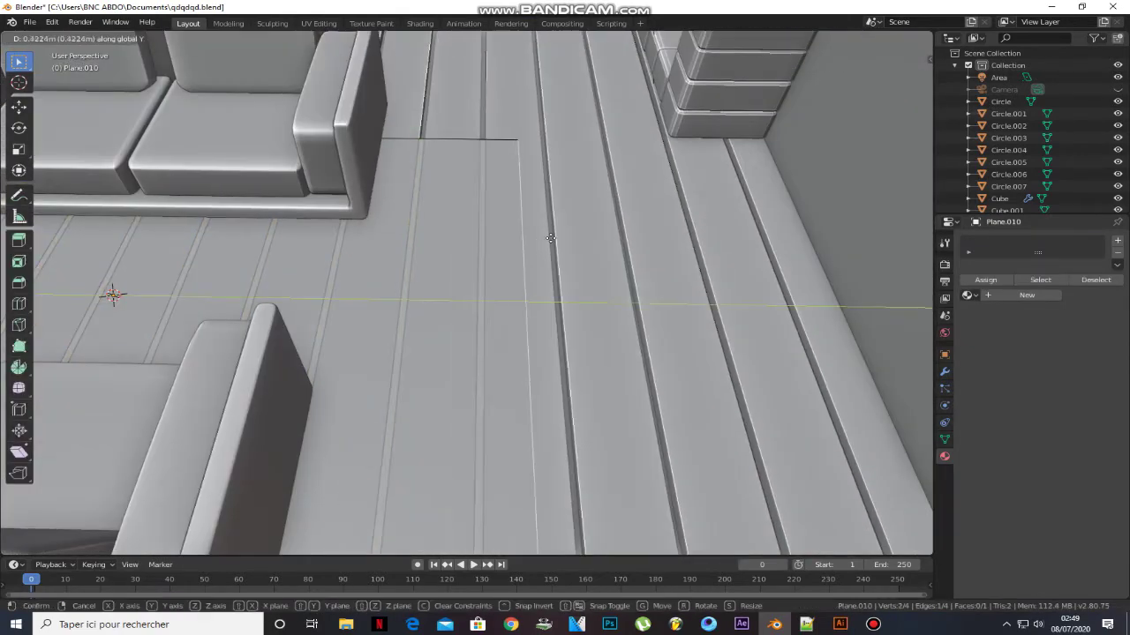
click(585, 243)
key(Tab)
Move the rug plane along Z so it lies just above the floor planks.
scroll(565, 243, down, 3)
middle_drag(468, 270, 426, 221)
key(g)
key(z)
click(567, 350)
middle_drag(569, 351, 671, 393)
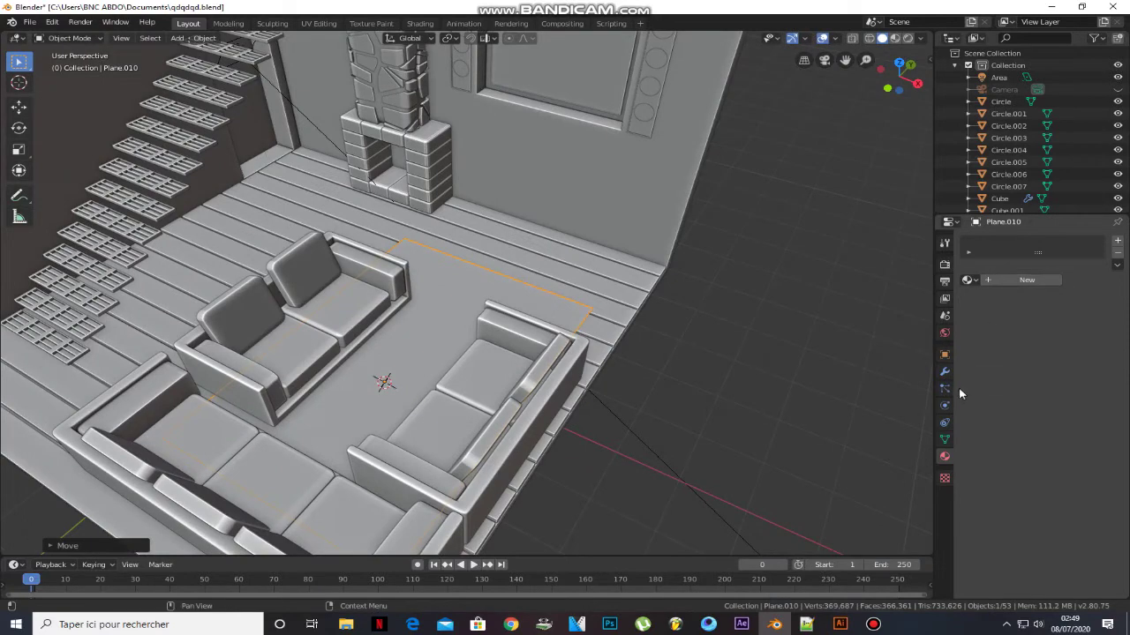
Add a hair particle system to the rug plane and set the hair length to 0.06 m.
click(1116, 243)
click(1082, 307)
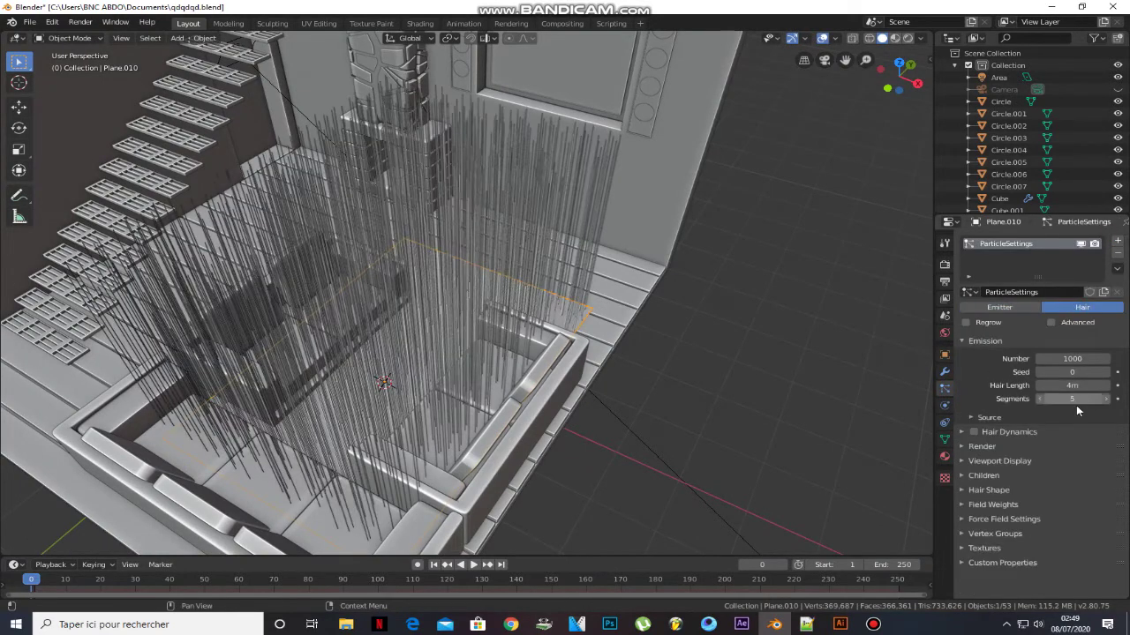
drag(1068, 386, 997, 385)
middle_drag(605, 306, 472, 291)
scroll(478, 321, up, 6)
scroll(473, 292, down, 3)
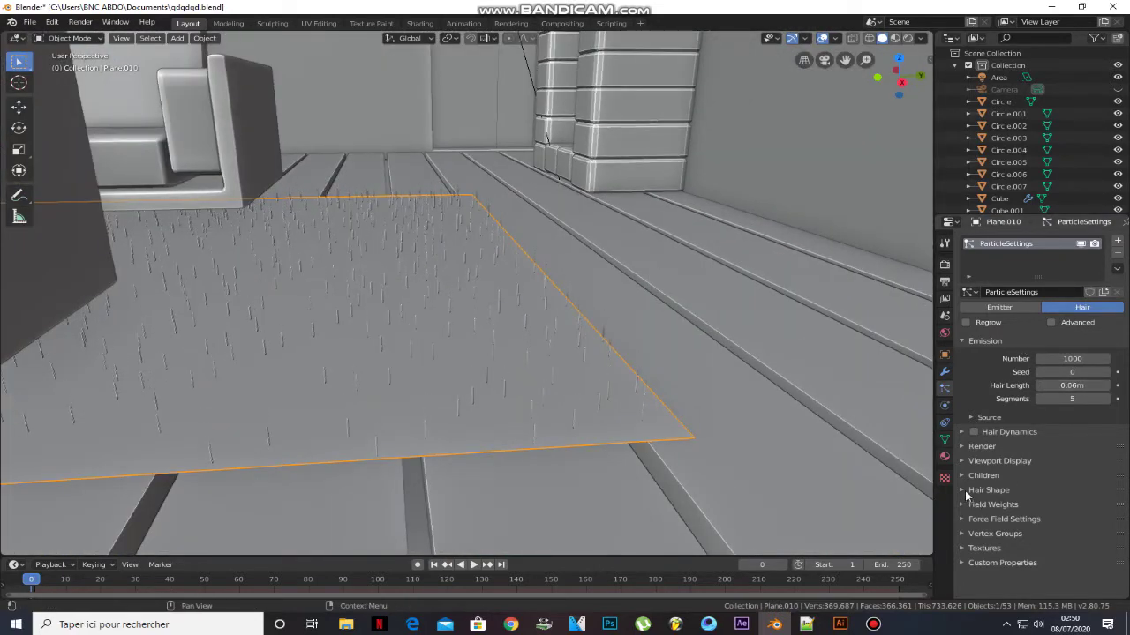
Set the rug hair's children to Interpolated.
click(1110, 493)
scroll(390, 210, down, 4)
middle_drag(386, 208, 355, 220)
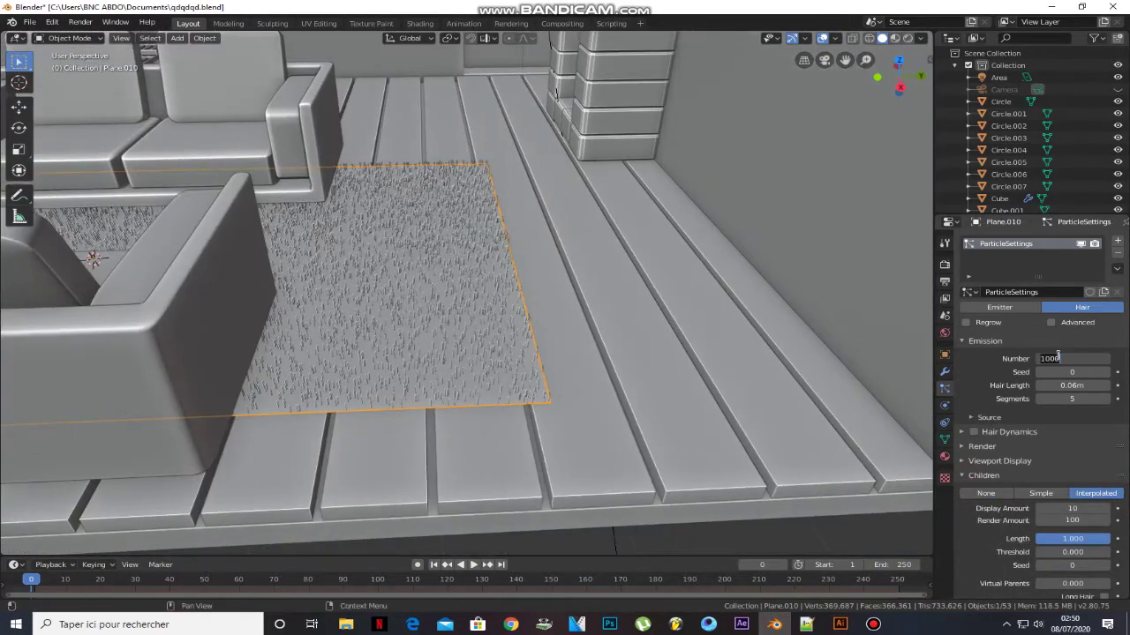
Increase the rug's hair emission number to 2000.
click(1057, 356)
text(2000)
key(Return)
scroll(671, 381, down, 5)
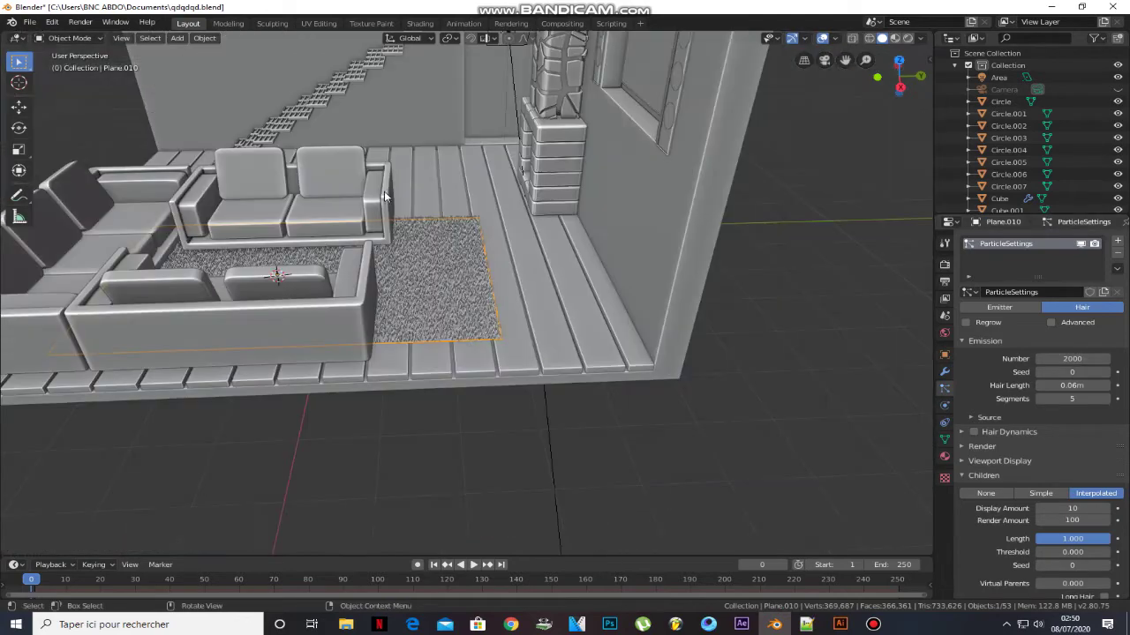
middle_drag(671, 381, 732, 398)
click(732, 398)
middle_drag(645, 362, 495, 331)
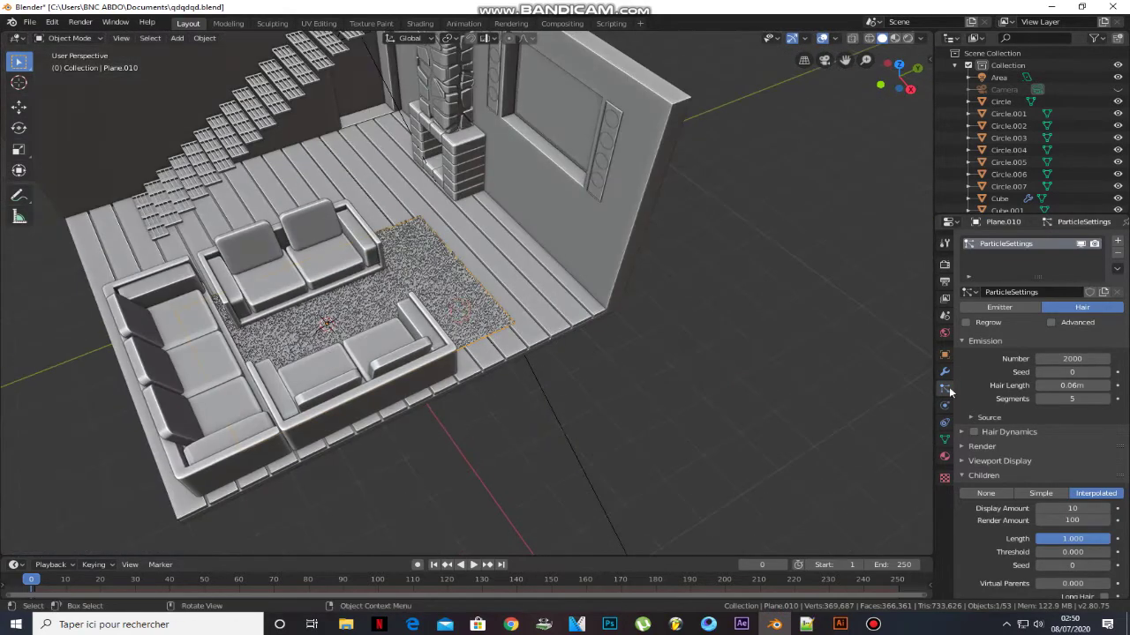
Give the rug a new material with a dark red base color of hue 0.974, saturation 0.560 and value 0.507.
click(945, 457)
click(1021, 282)
click(1075, 380)
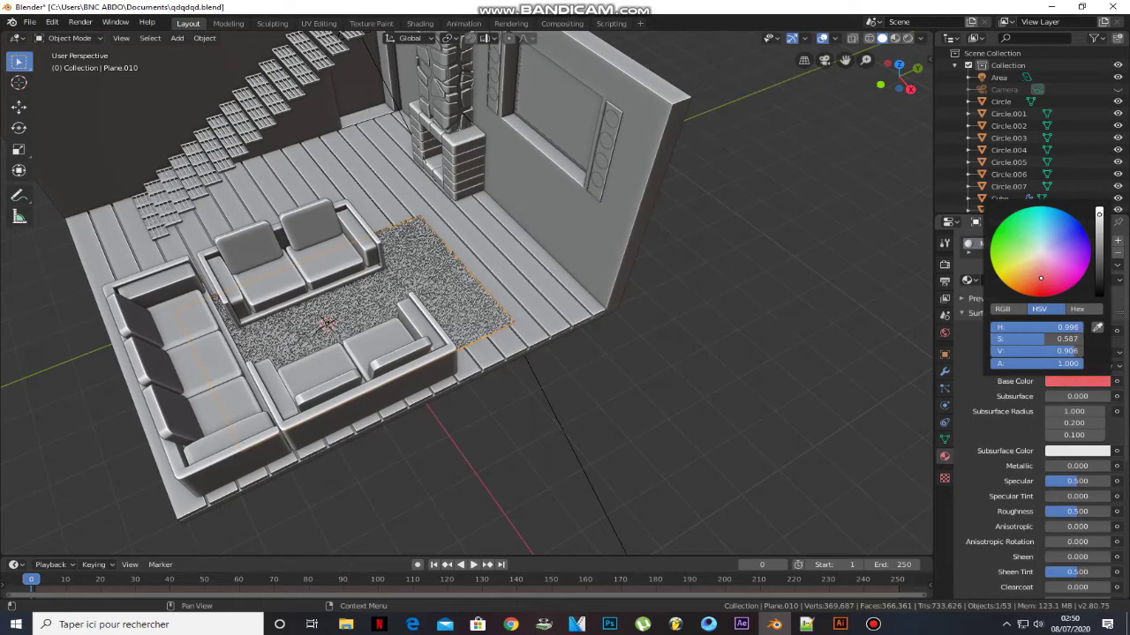
drag(1102, 243, 1099, 247)
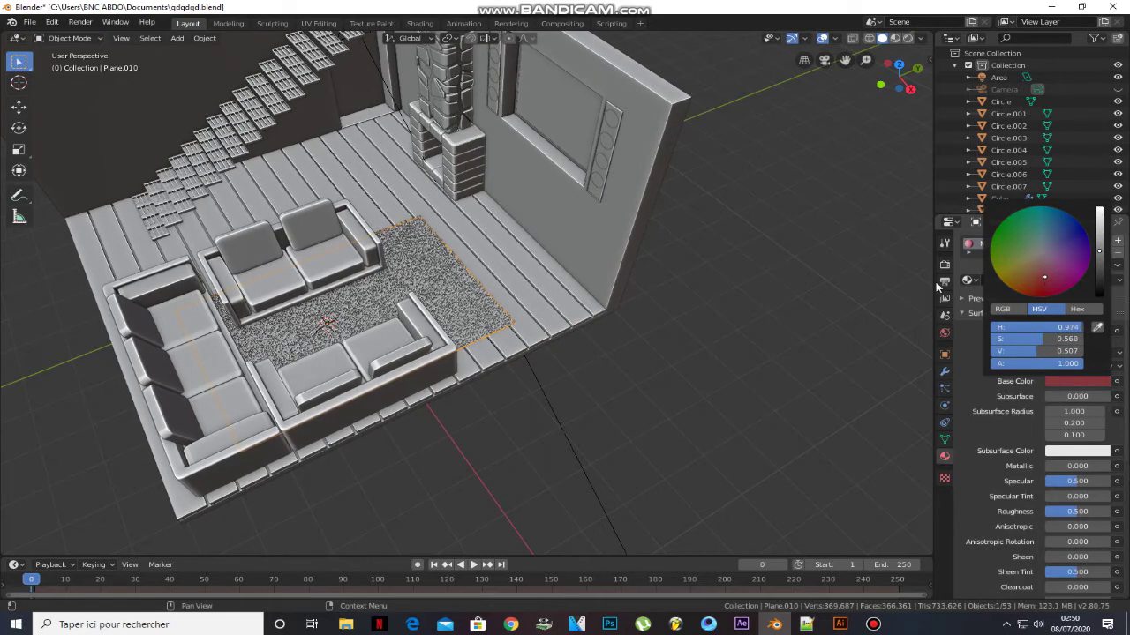
click(681, 328)
Unhide the camera and preview the room through it in rendered shading, then return to solid shading.
scroll(611, 306, down, 3)
key(alt+h)
scroll(590, 248, down, 2)
click(495, 131)
key(KP_0)
click(873, 625)
click(870, 626)
click(905, 39)
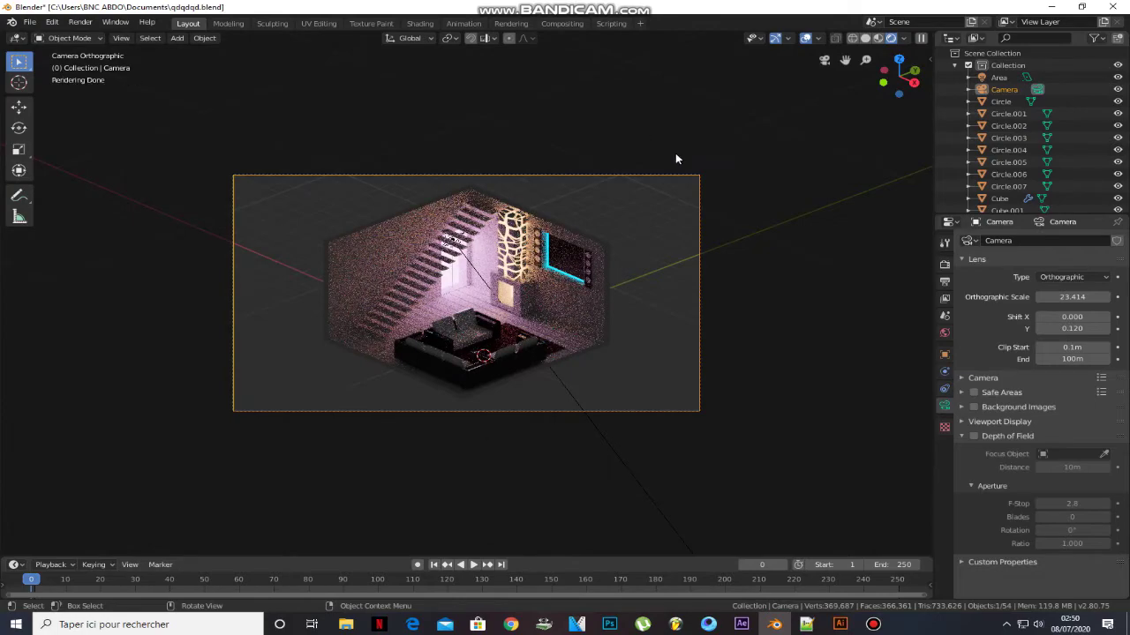
click(864, 38)
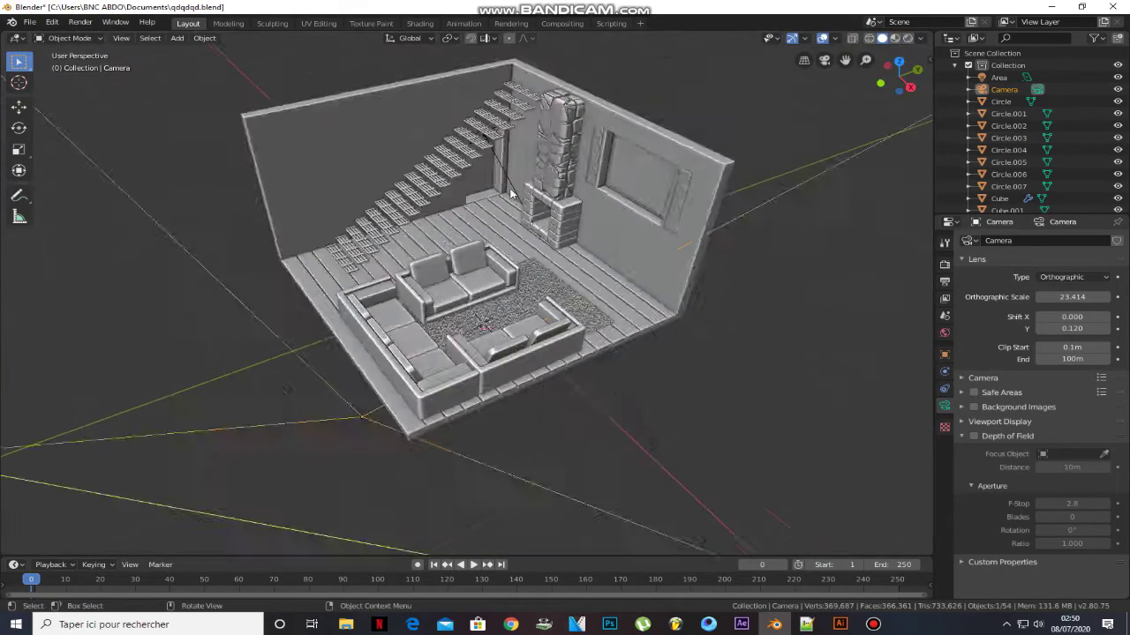
Give the floor planks a new material with an orange-brown base color and darken its value.
scroll(487, 113, down, 6)
middle_drag(486, 114, 429, 280)
scroll(429, 280, up, 11)
alt+drag(400, 254, 387, 244)
click(389, 244)
click(1000, 281)
click(1066, 381)
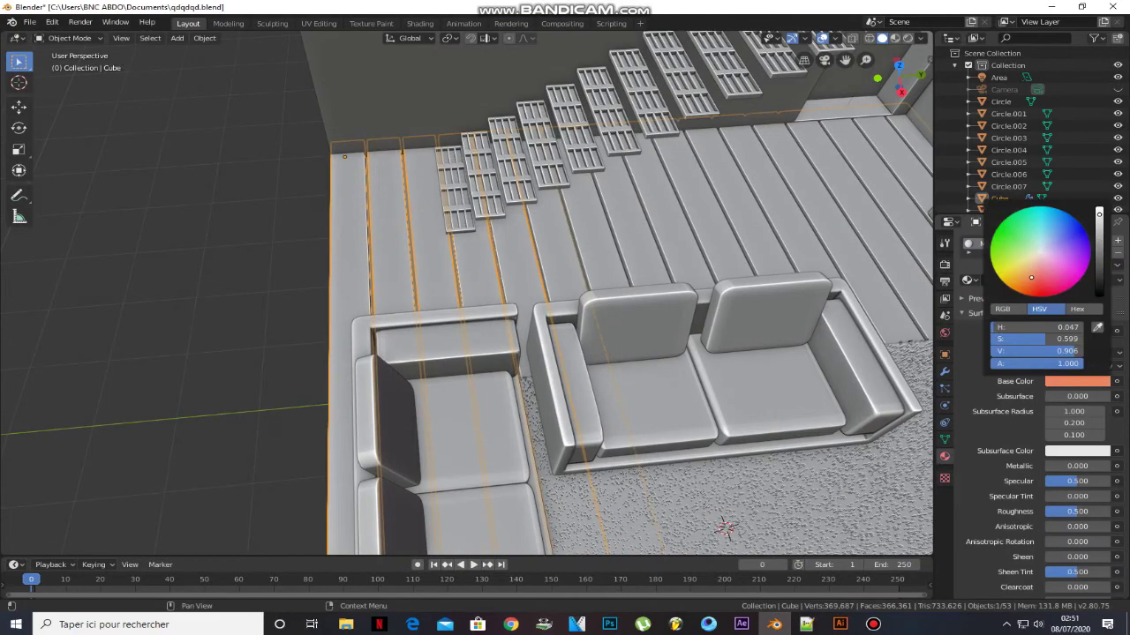
drag(1098, 214, 1099, 237)
scroll(657, 225, down, 4)
middle_drag(658, 225, 693, 215)
scroll(653, 231, down, 4)
mouse_move(600, 247)
middle_down()
mouse_move(650, 222)
mouse_move(591, 251)
middle_up()
scroll(477, 263, up, 6)
shift+middle_drag(654, 152, 499, 267)
click(474, 262)
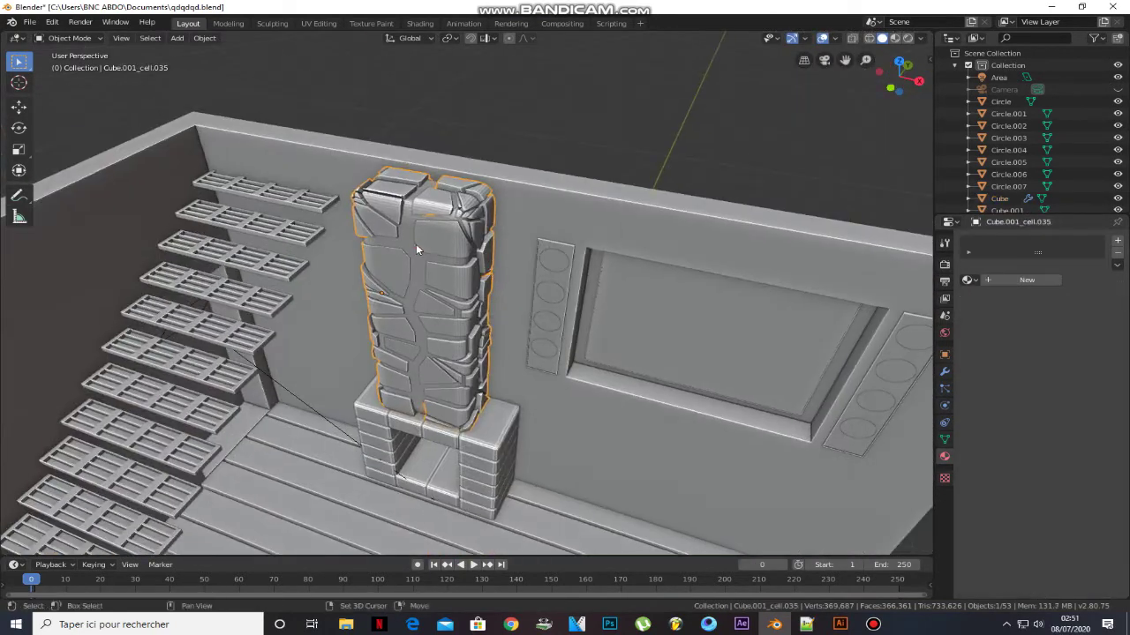
shift+click(416, 244)
click(560, 267)
middle_drag(620, 338, 583, 338)
mouse_move(470, 290)
shift+middle_down()
mouse_move(576, 254)
mouse_move(613, 214)
shift+middle_up()
Move the staircase to a new collection named Collection 2.
click(412, 249)
click(413, 250)
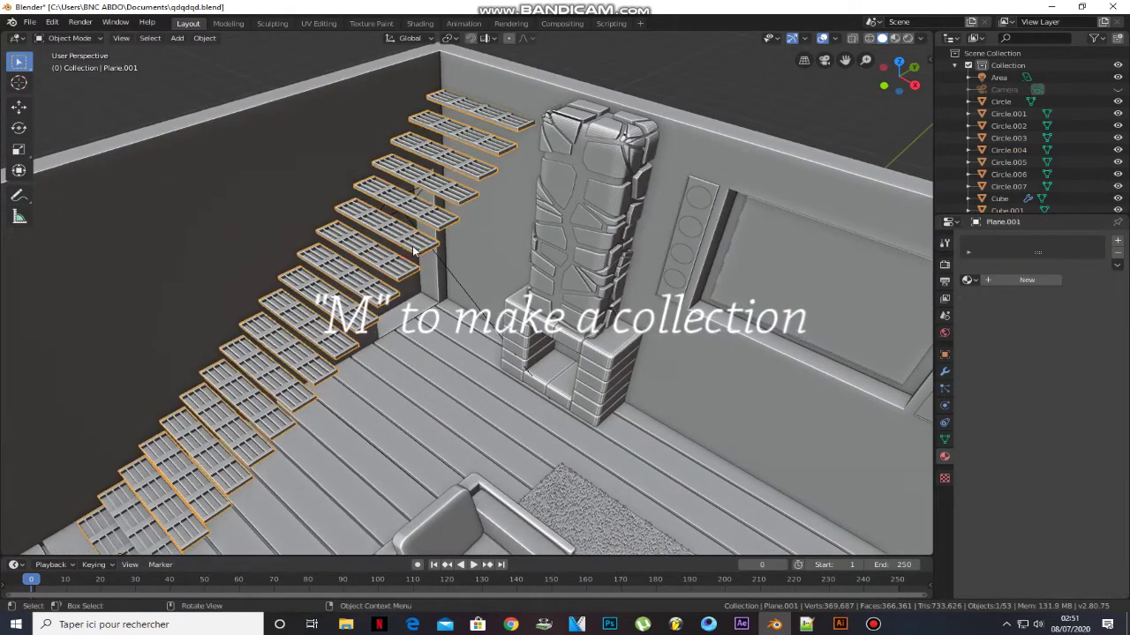
key(m)
click(408, 283)
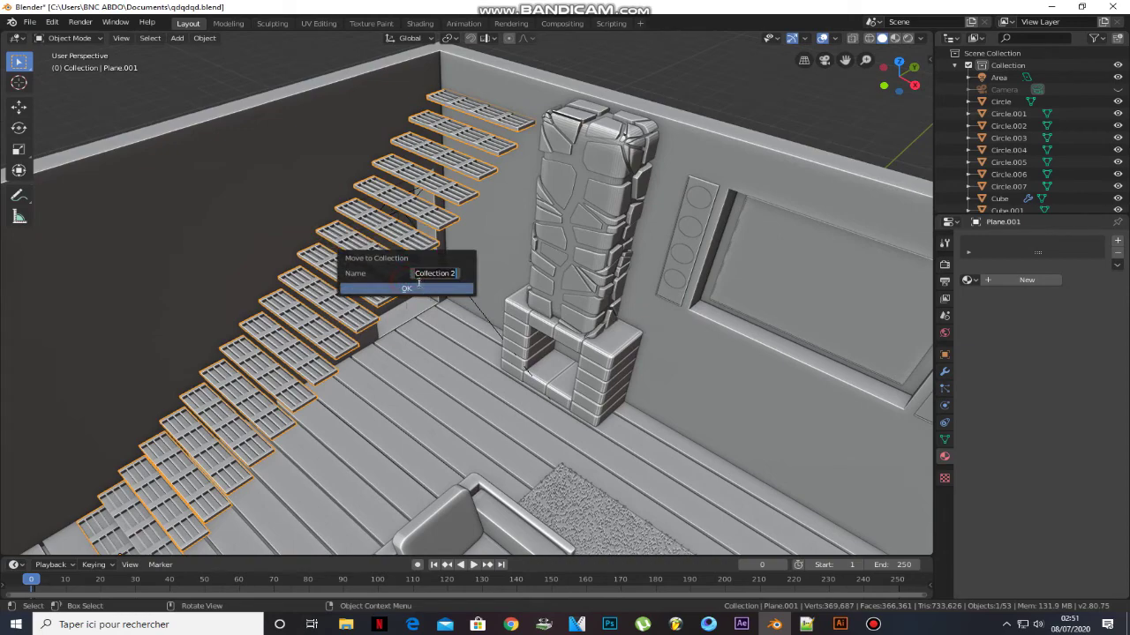
click(419, 284)
click(418, 286)
click(424, 293)
Select the rug, sofas and cushions and move them to a new collection, Collection 3.
scroll(521, 355, down, 3)
shift+middle_drag(521, 356, 579, 291)
click(549, 392)
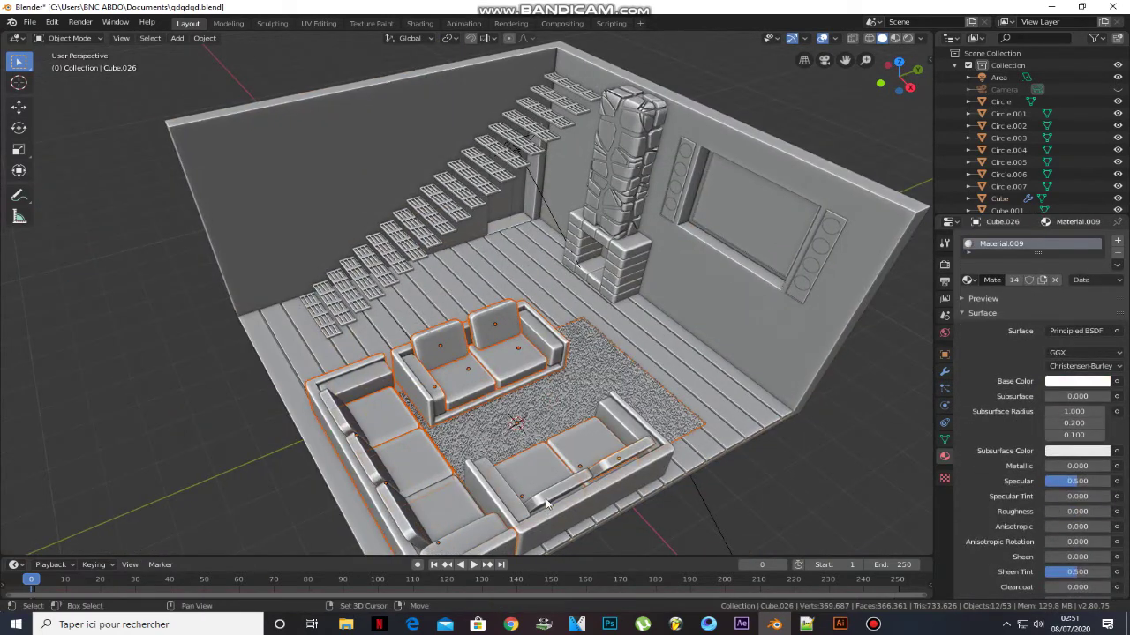
middle_drag(452, 466, 305, 380)
shift+click(228, 305)
shift+click(283, 297)
shift+click(331, 281)
key(m)
click(338, 288)
click(339, 292)
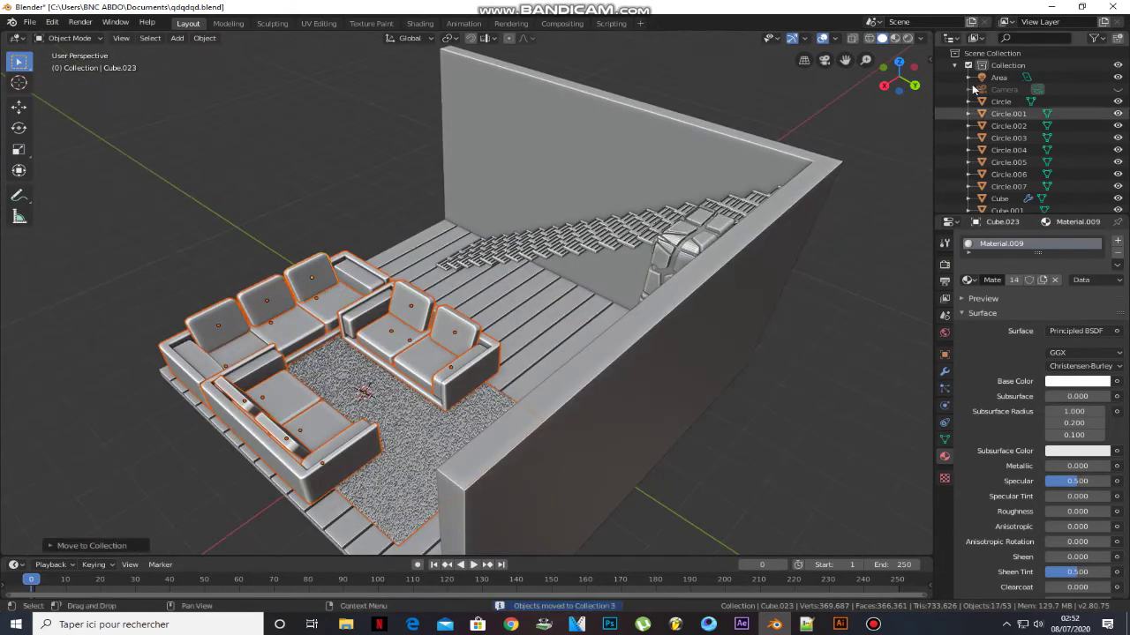
Collapse the collections in the scene hierarchy and hide Collection 2 and Collection 3.
click(955, 67)
click(956, 78)
click(955, 90)
click(1118, 89)
click(1119, 77)
Move the leftover seat cushion into Collection 3, keeping the staircase collection hidden.
click(227, 360)
key(m)
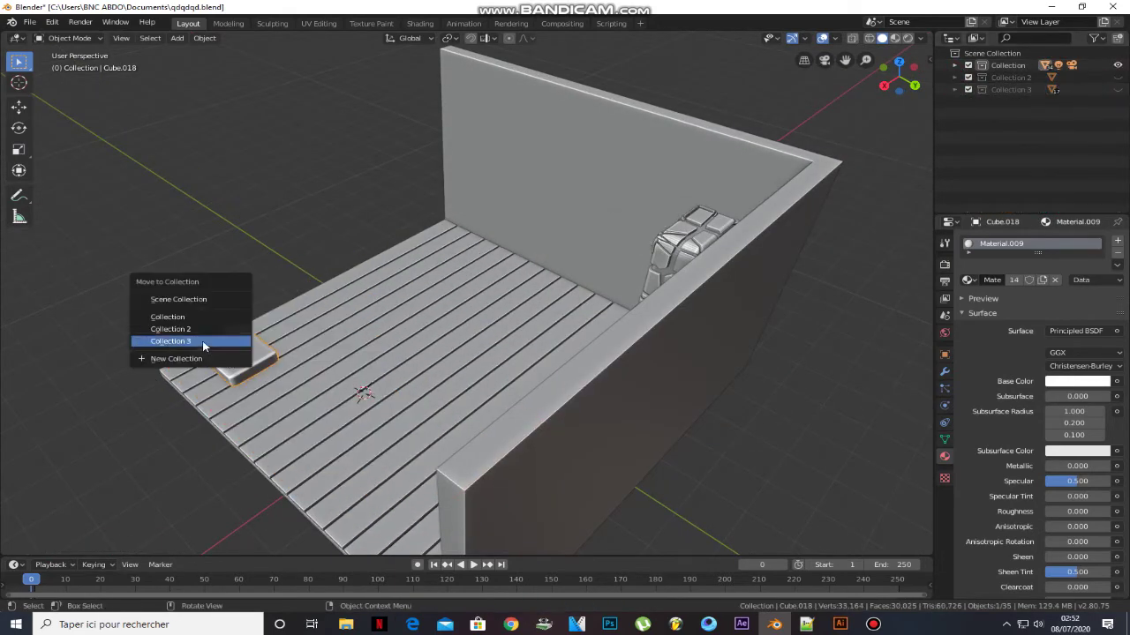
click(204, 342)
click(1118, 77)
click(1119, 78)
Place the 3D cursor at the doorway's upper corner, add a plane there and rotate it 90° about Y.
middle_drag(489, 141, 585, 143)
alt+middle_click(587, 141)
scroll(586, 141, up, 4)
shift+right_click(441, 304)
key(shift+a)
mouse_move(441, 305)
click(486, 305)
key(r)
key(y)
key(9)
key(0)
key(Return)
Move and scale the plane along Y to match the doorway's width.
key(g)
key(y)
click(576, 301)
key(s)
key(y)
click(578, 300)
key(g)
key(y)
click(583, 301)
Lower the plane along Z into the doorway and move its lower edge down to the floor.
middle_drag(561, 422, 550, 369)
key(g)
key(z)
click(528, 453)
key(Tab)
middle_drag(525, 453, 557, 410)
click(555, 414)
key(g)
key(z)
click(558, 534)
key(Tab)
Move the door plane along X away from the doorway and apply its transform.
scroll(536, 331, down, 4)
key(g)
key(x)
click(558, 343)
key(ctrl+a)
click(554, 343)
Extrude the door plane's face and adjust it along X to give the door thickness.
scroll(660, 266, up, 4)
key(Tab)
key(3)
middle_drag(660, 267, 635, 265)
click(608, 264)
key(e)
click(645, 279)
key(g)
key(x)
click(642, 280)
Inset the door's front face to form a frame, extrude the inner face and shift it along X.
key(i)
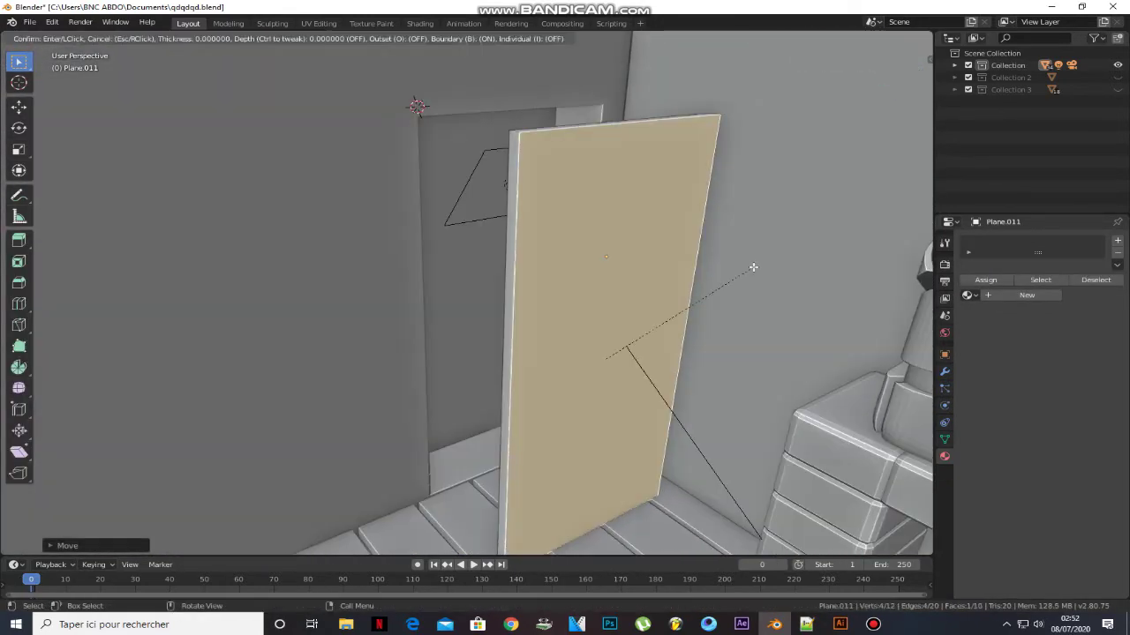
click(713, 277)
middle_drag(713, 277, 735, 266)
key(e)
click(749, 313)
key(g)
key(y)
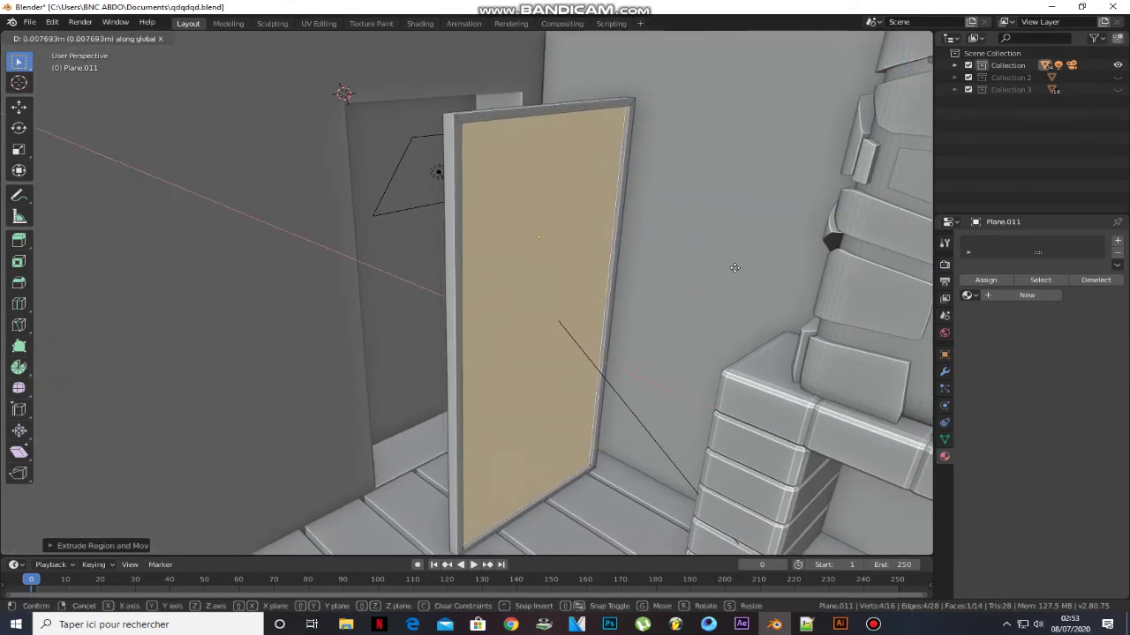
click(735, 267)
Inset the front panel a second time, extrude it and adjust its depth along X.
key(i)
click(734, 270)
key(e)
click(598, 282)
scroll(560, 154, down, 2)
middle_drag(553, 237, 535, 114)
scroll(535, 115, up, 6)
key(g)
key(x)
click(486, 300)
key(Tab)
scroll(486, 300, down, 5)
middle_drag(486, 300, 423, 265)
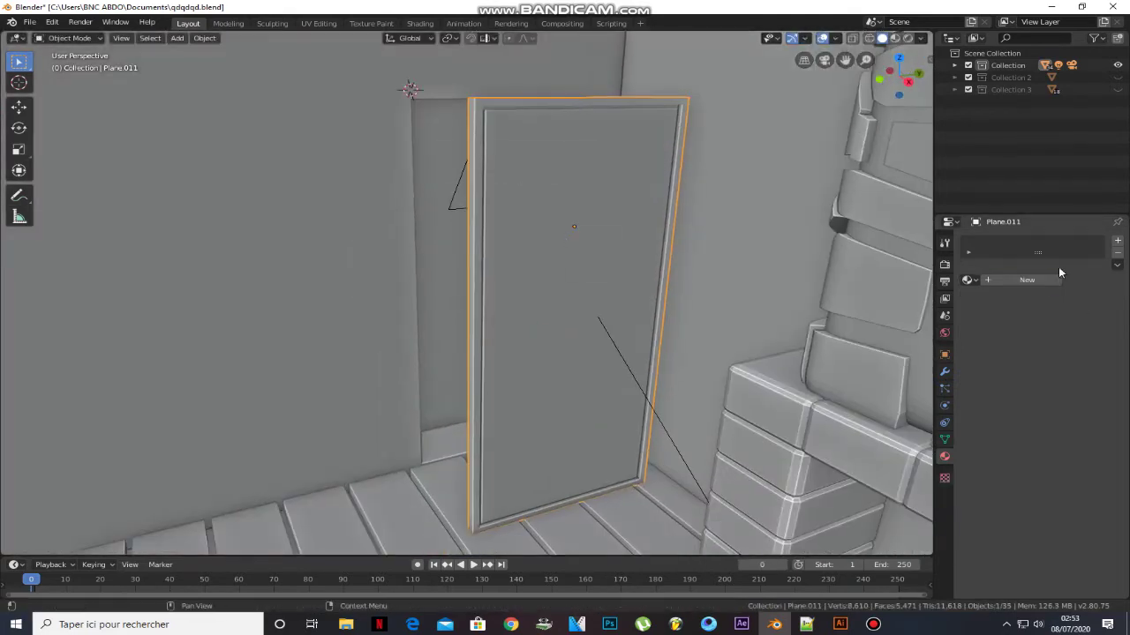
Give the door a new material with a darkened reddish-brown base color.
click(1058, 279)
click(1062, 382)
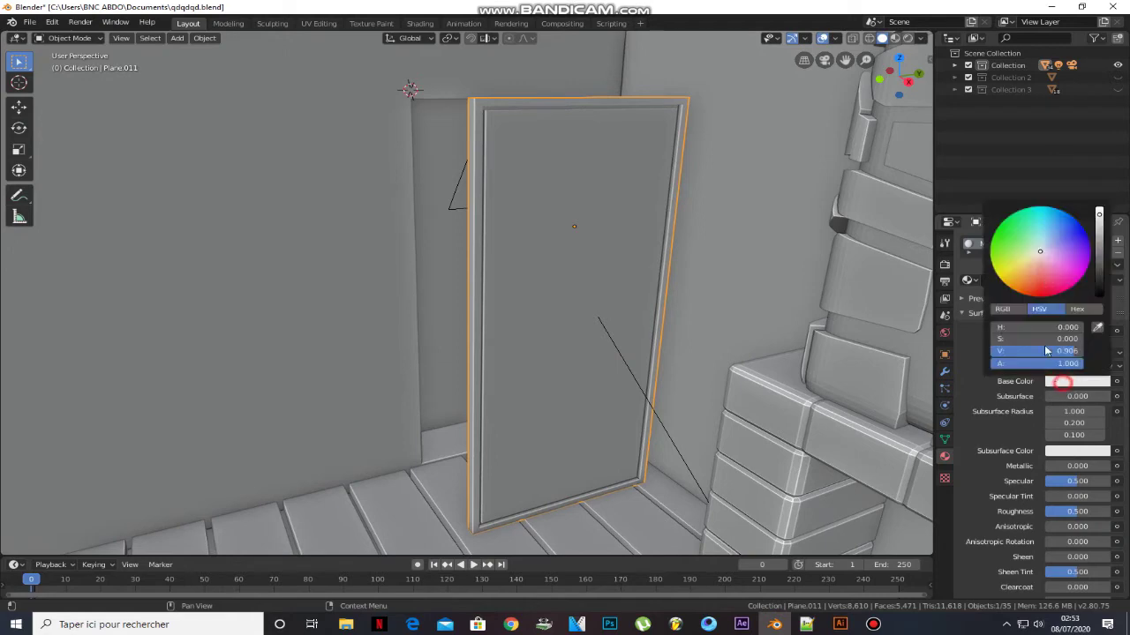
click(1098, 251)
Inset the door's back face to form a frame and extrude the inner face.
mouse_move(460, 243)
middle_down()
mouse_move(598, 249)
mouse_move(476, 239)
middle_up()
scroll(415, 243, up, 3)
click(411, 249)
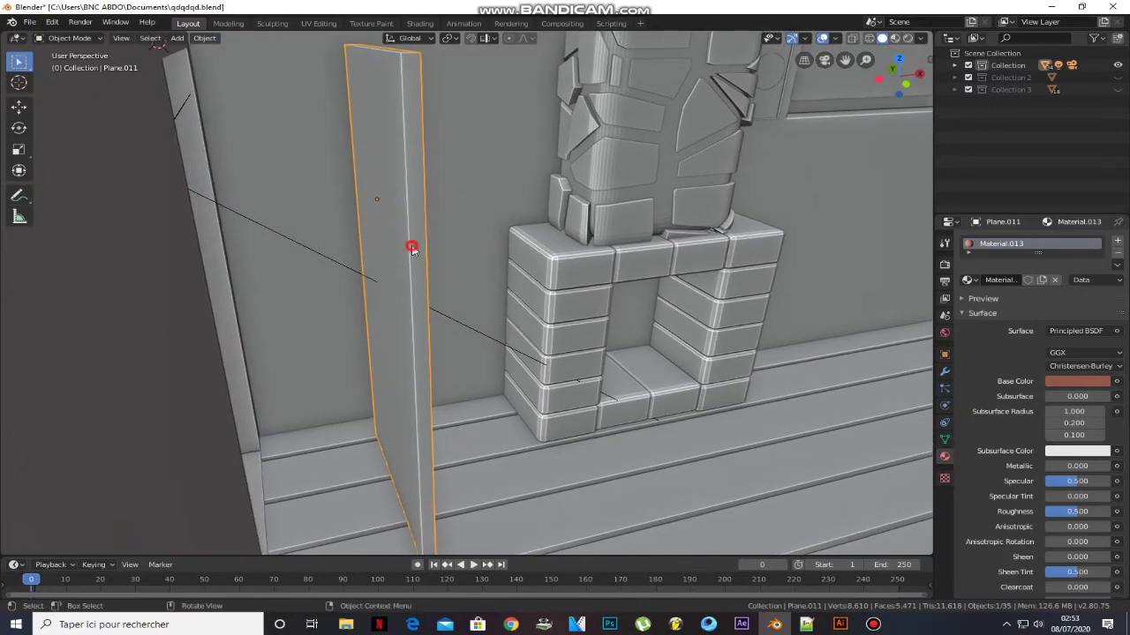
key(g)
click(448, 196)
middle_drag(449, 196, 482, 274)
click(481, 277)
key(Tab)
key(i)
click(465, 312)
key(e)
click(501, 309)
Inset the door's back panel a second time and extrude it to finish the molding.
key(i)
click(498, 310)
key(e)
click(499, 312)
key(Tab)
Thin the door slightly along X and move it along X against the doorway wall.
middle_drag(499, 313, 662, 340)
key(s)
key(x)
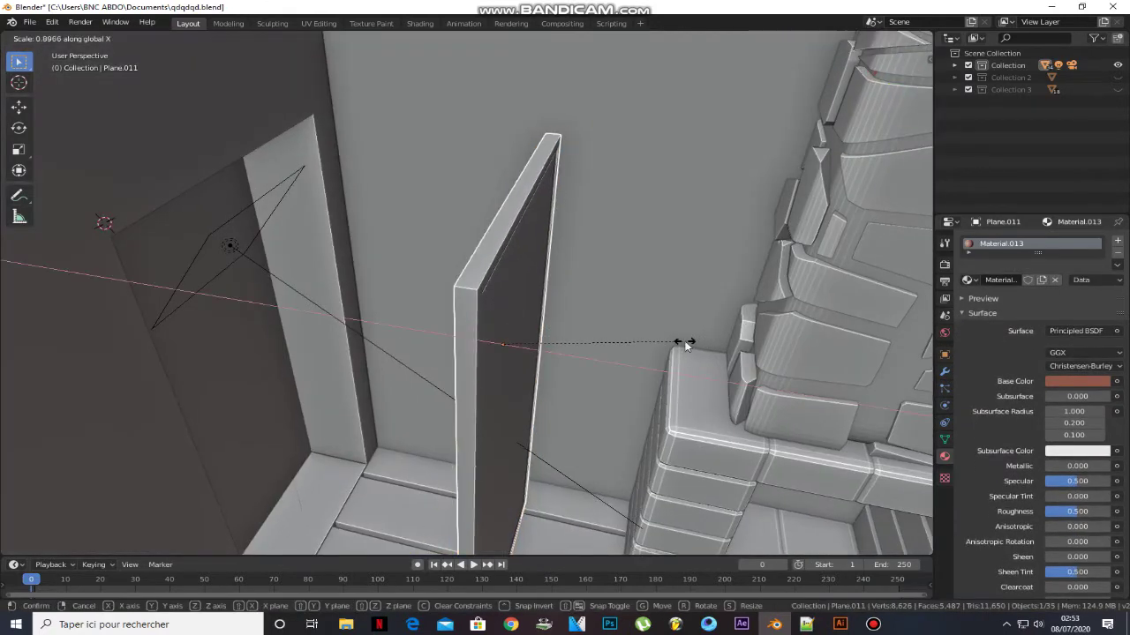
click(685, 341)
key(g)
key(x)
click(345, 287)
middle_drag(344, 287, 371, 318)
Snap the 3D cursor to the selected hinge-side corner edge at the top of the door.
click(19, 128)
scroll(484, 253, up, 4)
middle_drag(398, 76, 497, 283)
key(Tab)
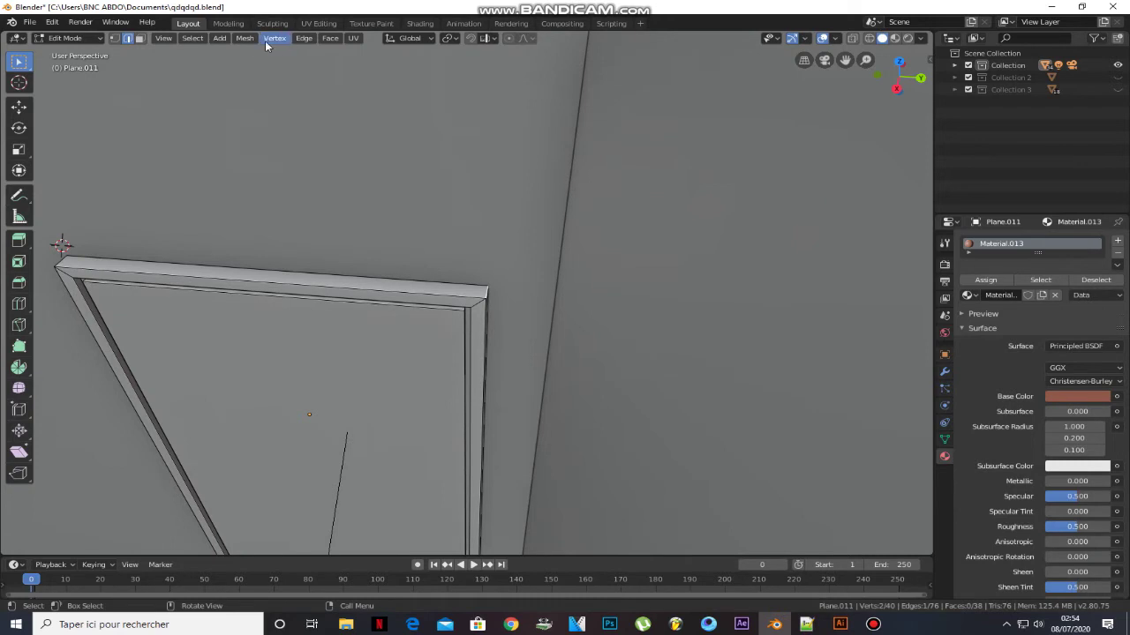
click(248, 40)
mouse_move(287, 79)
click(400, 129)
Set the door's origin to the 3D cursor at the hinge corner.
key(Tab)
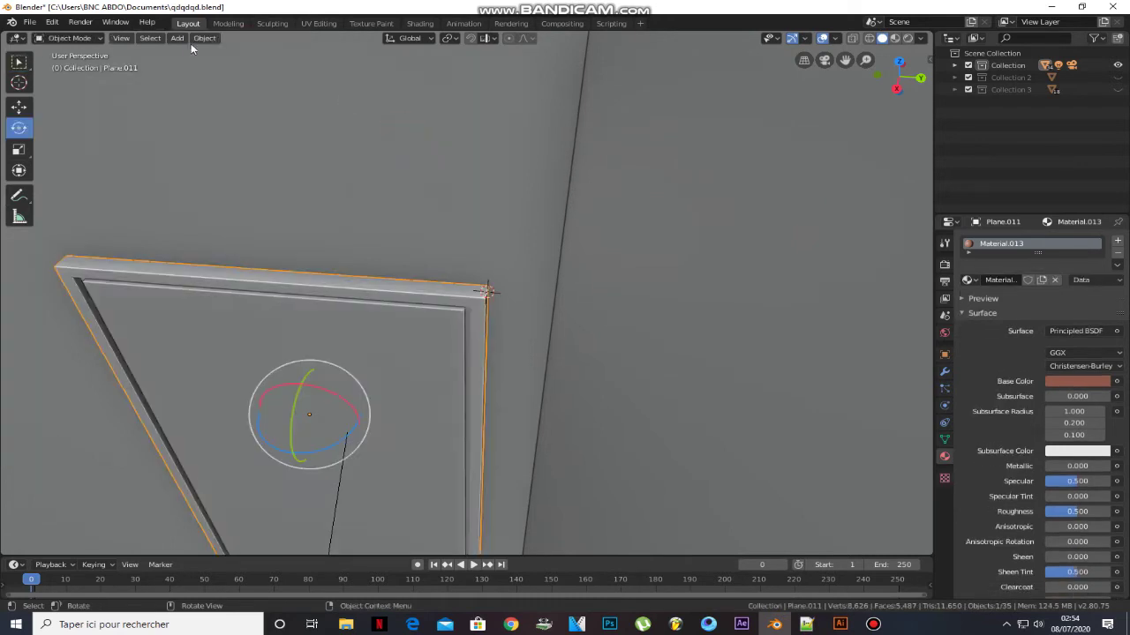
click(203, 38)
mouse_move(300, 66)
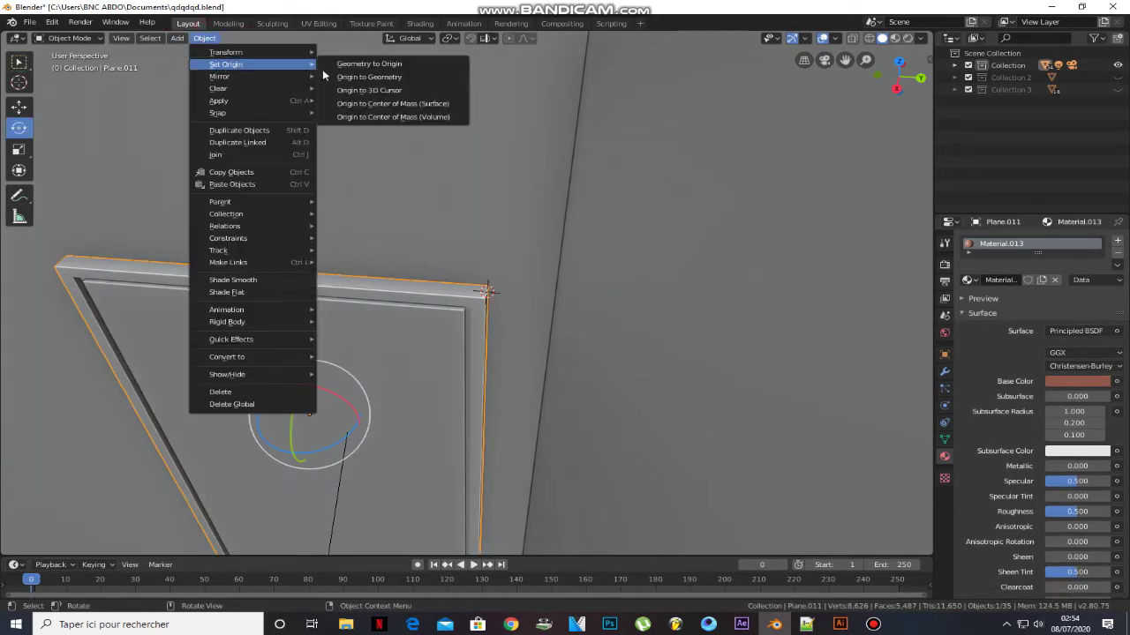
click(385, 91)
Rotate the door about its hinge so it stands partly open, and deselect it.
middle_drag(268, 295, 400, 317)
drag(445, 321, 490, 323)
scroll(529, 221, down, 2)
click(628, 106)
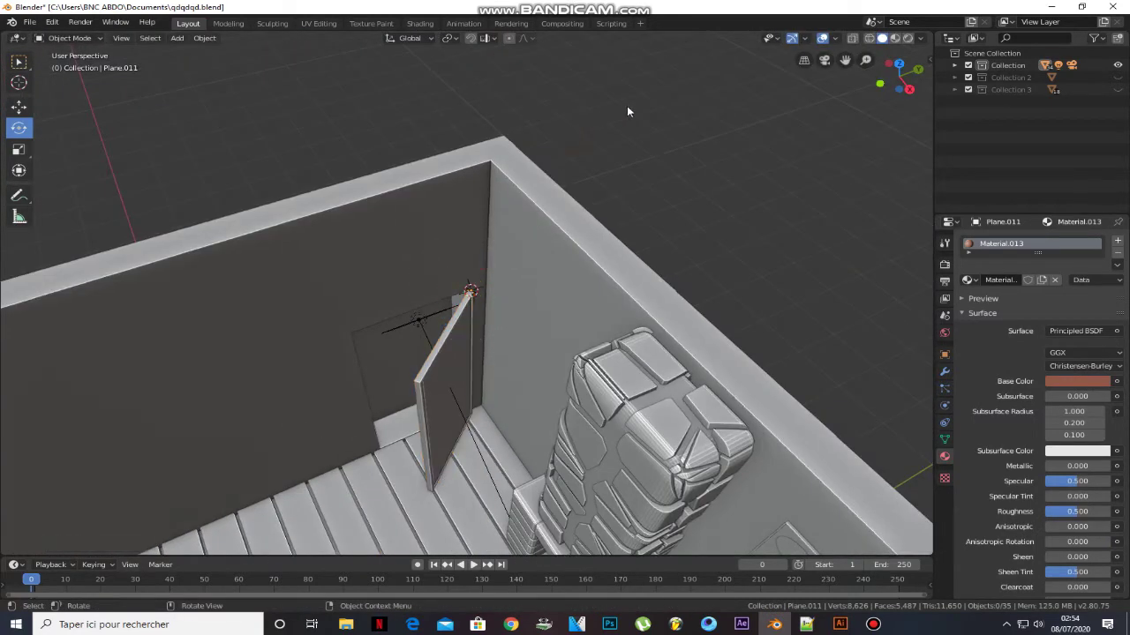
Preview the whole room in rendered shading and save the file.
scroll(628, 110, down, 4)
click(908, 38)
scroll(562, 248, down, 1)
key(ctrl+s)
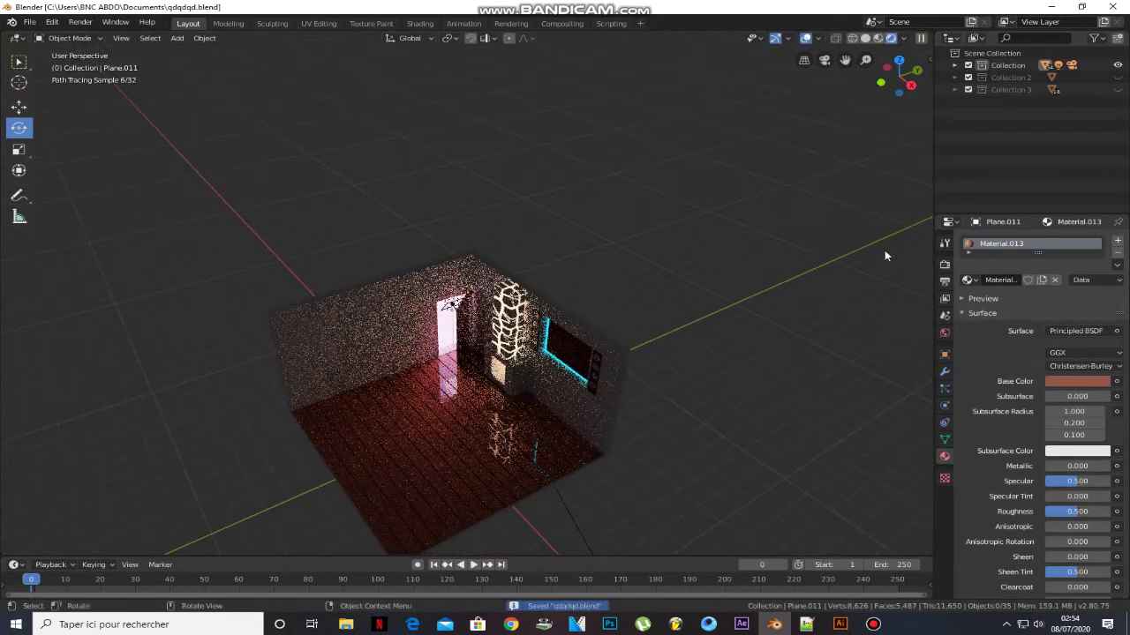
Unhide Collection 2 and Collection 3 and view the rendered room through the camera.
click(1117, 78)
click(1118, 90)
scroll(595, 252, down, 1)
click(531, 121)
key(KP_0)
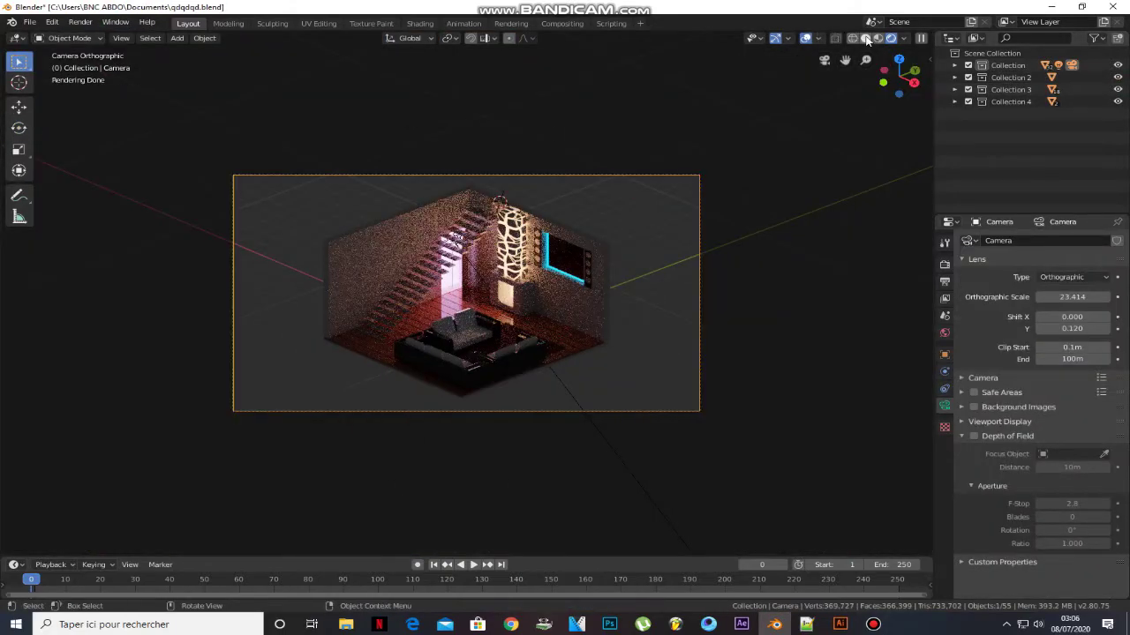
Return to solid shading and darken the base color of the metallic staircase material.
click(865, 38)
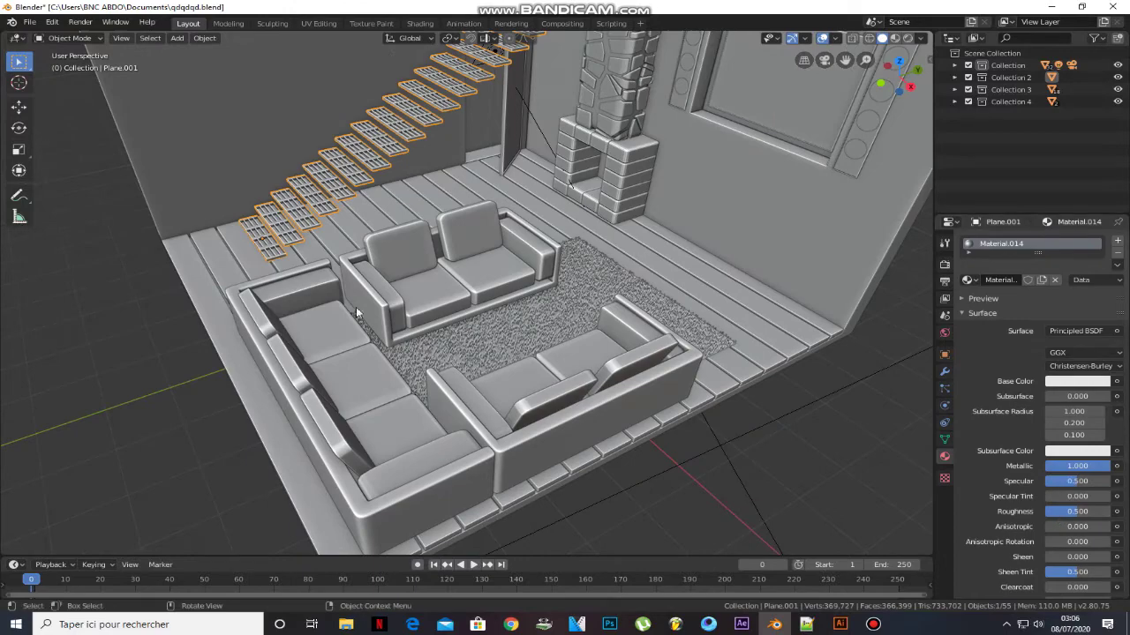
click(1079, 383)
drag(1099, 236, 1100, 257)
Place the 3D cursor on the wall above the stairs, add a cube there and move it along X.
shift+middle_drag(402, 115, 383, 286)
middle_drag(383, 286, 531, 329)
shift+right_click(330, 210)
key(shift+a)
click(380, 223)
key(g)
key(x)
click(388, 251)
Scale the cube along X and Y into a flat block for a picture frame.
key(s)
key(x)
click(389, 290)
middle_drag(388, 290, 492, 225)
key(s)
key(y)
click(471, 232)
key(s)
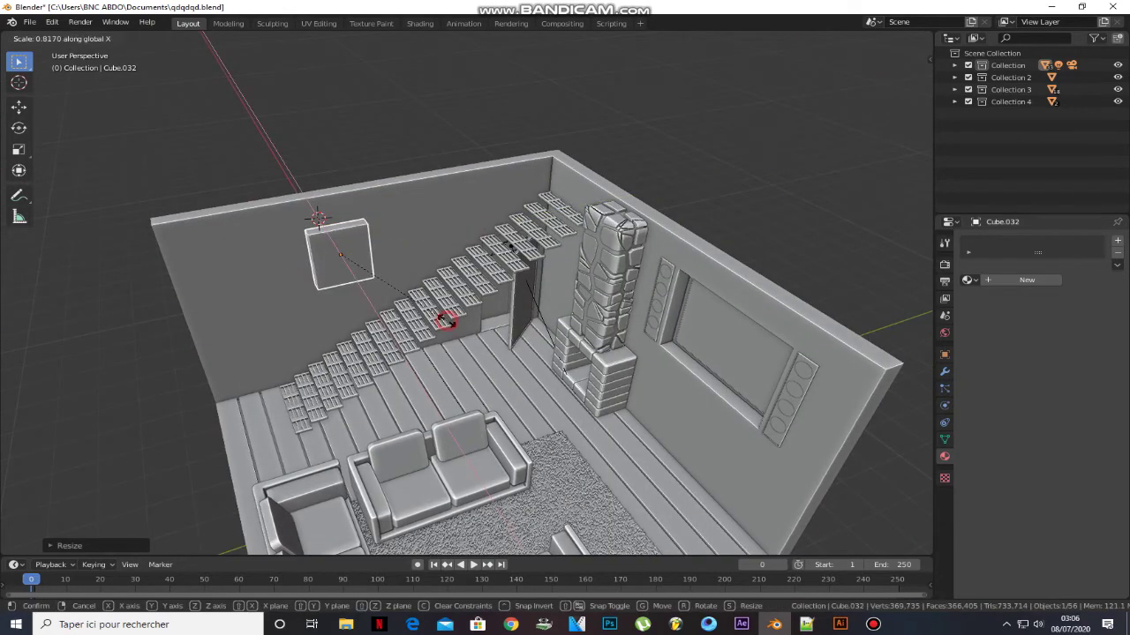
click(442, 319)
Delete the block's front and back faces to leave an open rectangular ring.
mouse_move(441, 320)
middle_down()
mouse_move(350, 260)
mouse_move(344, 283)
mouse_move(453, 309)
middle_up()
scroll(411, 276, up, 3)
key(Tab)
click(441, 298)
shift+click(453, 310)
key(x)
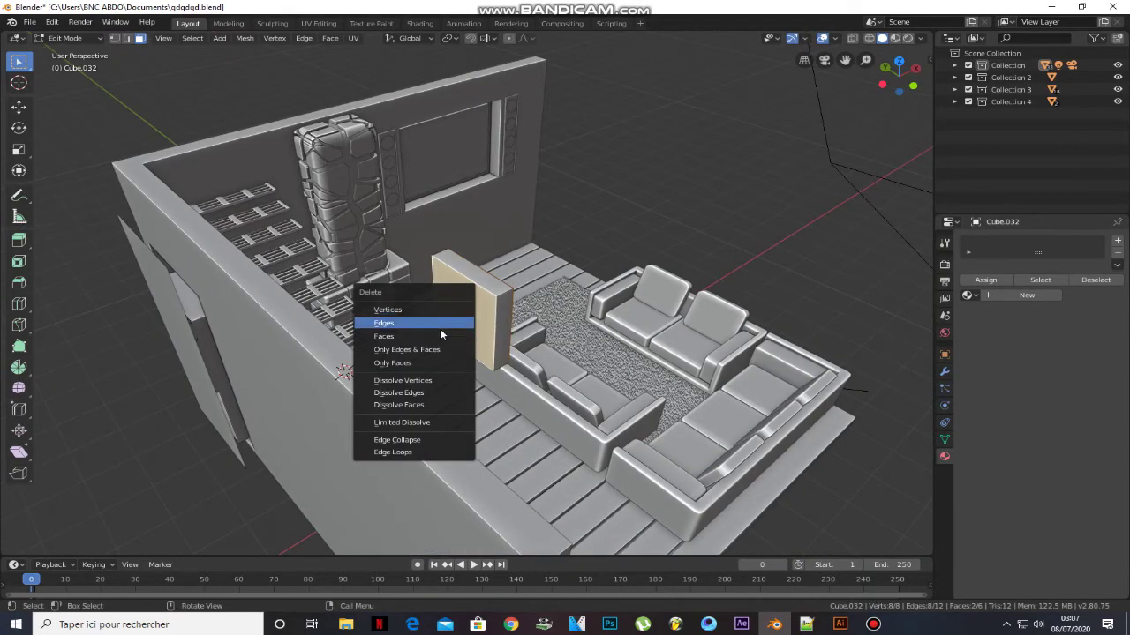
click(440, 336)
Extrude the ring's faces and scale them to give the picture frame a thick border.
middle_drag(530, 302, 332, 282)
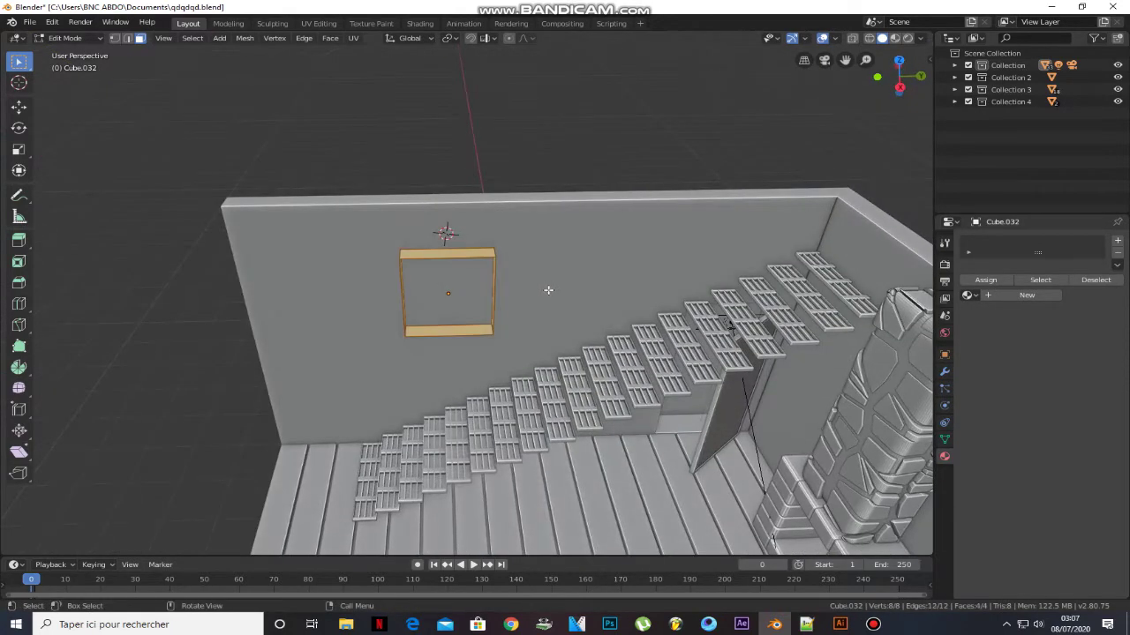
key(e)
key(s)
click(528, 290)
key(Tab)
Resize the picture frame's depth along X and move it along X to the wall.
middle_drag(380, 284, 511, 311)
key(s)
key(x)
click(578, 320)
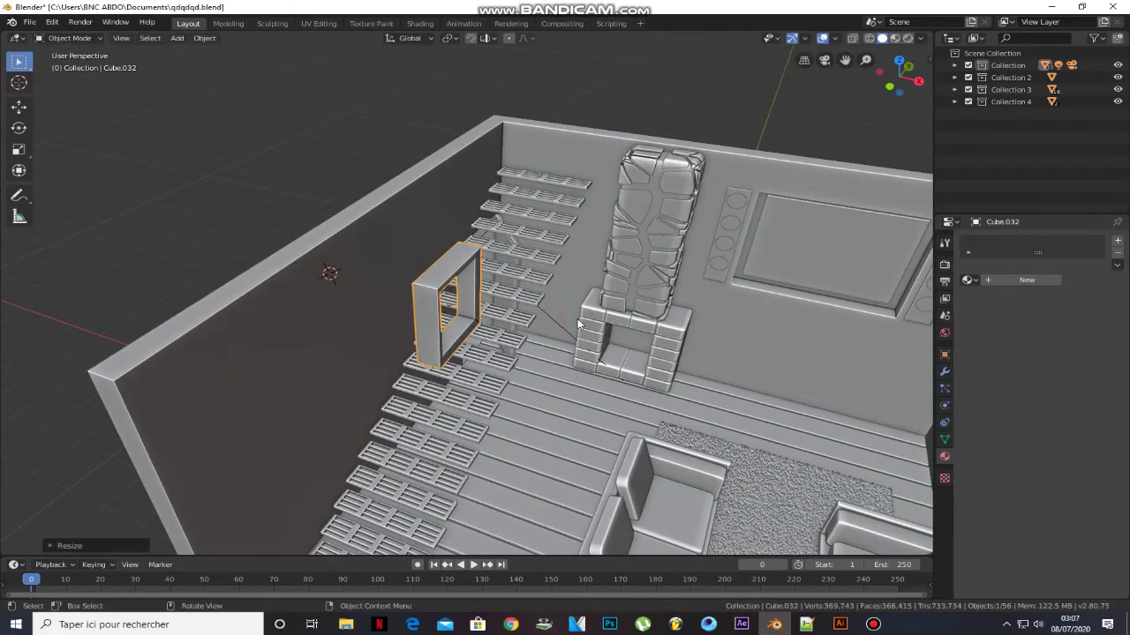
key(g)
key(x)
click(449, 324)
Position the picture frame on the wall by moving it along Z and Y.
key(g)
key(z)
click(433, 349)
middle_drag(433, 349, 327, 327)
key(g)
key(y)
click(440, 325)
Scale up the frame's inner faces by about 1.08 to thin its border and adjust the size again.
click(613, 321)
middle_drag(576, 344, 627, 303)
scroll(609, 309, up, 3)
key(s)
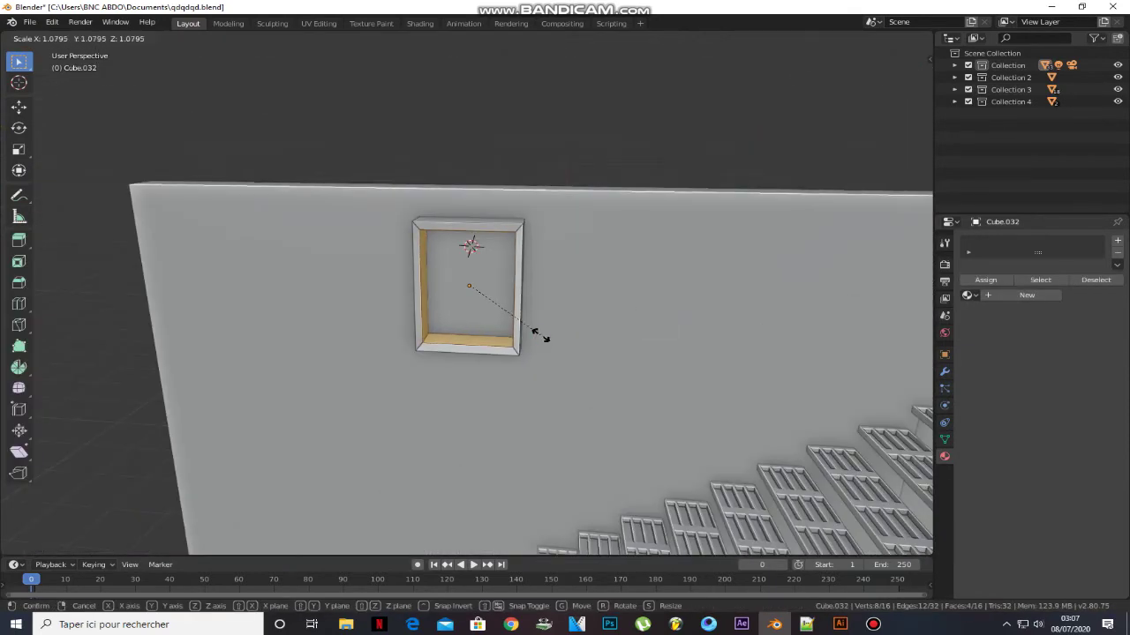
click(541, 337)
middle_drag(541, 336, 549, 306)
key(s)
click(564, 315)
Scale the frame along Y and Z into a tall, narrow portrait shape.
middle_drag(450, 318, 460, 326)
key(s)
key(y)
click(492, 314)
key(KP_3)
scroll(391, 413, down, 3)
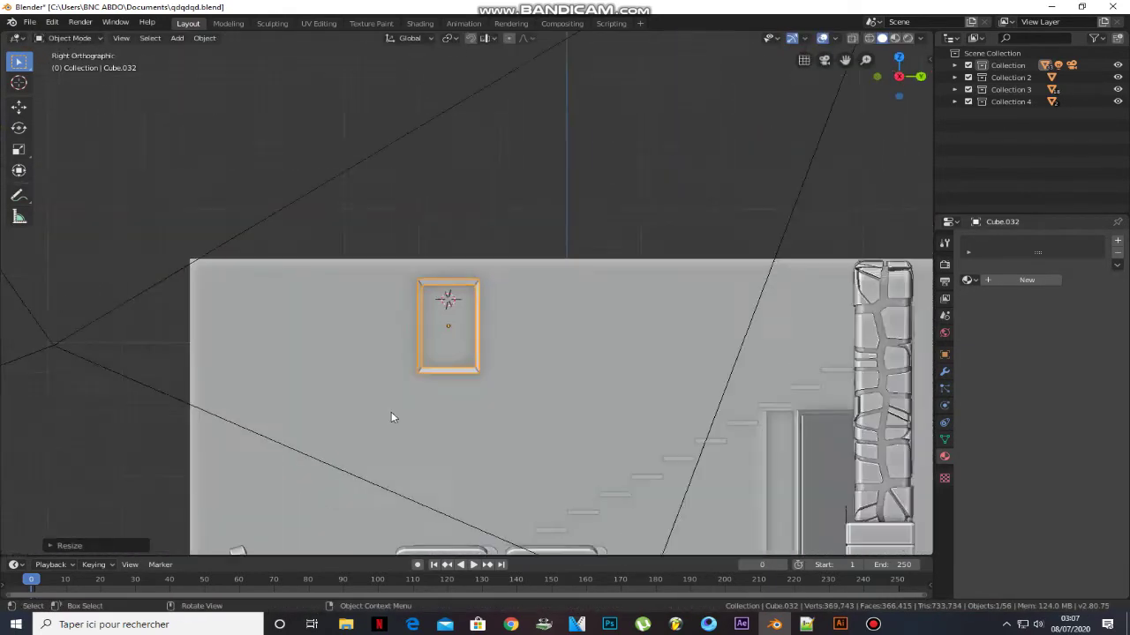
shift+middle_drag(507, 428, 521, 391)
key(s)
key(z)
click(519, 402)
Duplicate the portrait frame within the wall plane to place one copy on each side of it.
click(462, 438)
key(shift+s)
key(Escape)
key(shift+d)
key(shift+x)
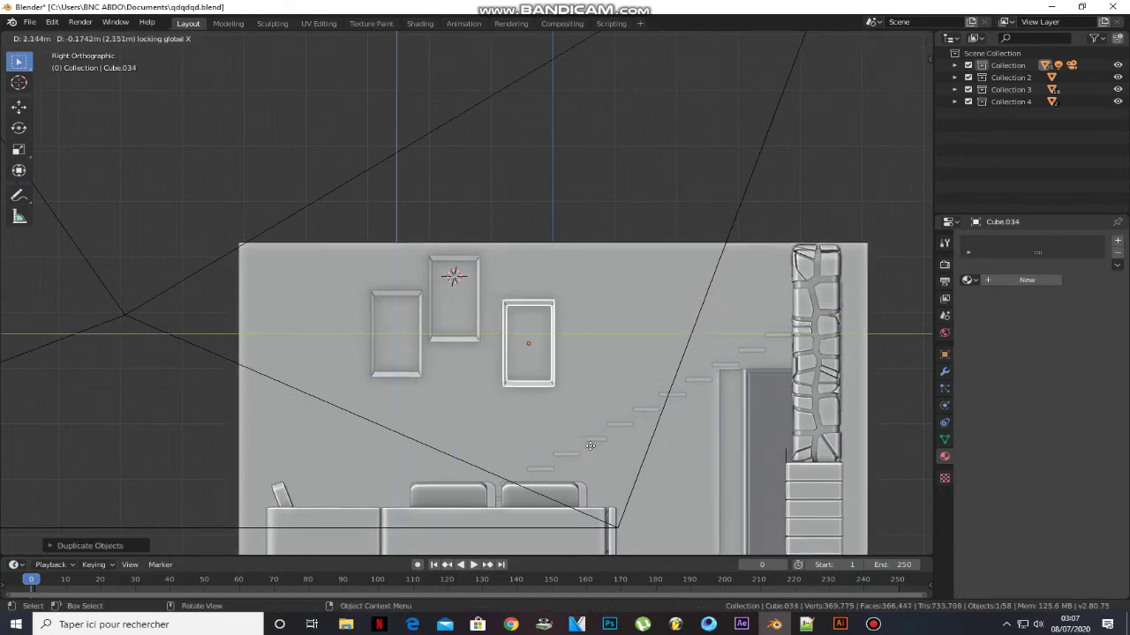
click(584, 435)
Duplicate the side frame once more and move the copy along Y beneath the middle frame.
key(shift+d)
key(shift+z)
click(540, 473)
key(g)
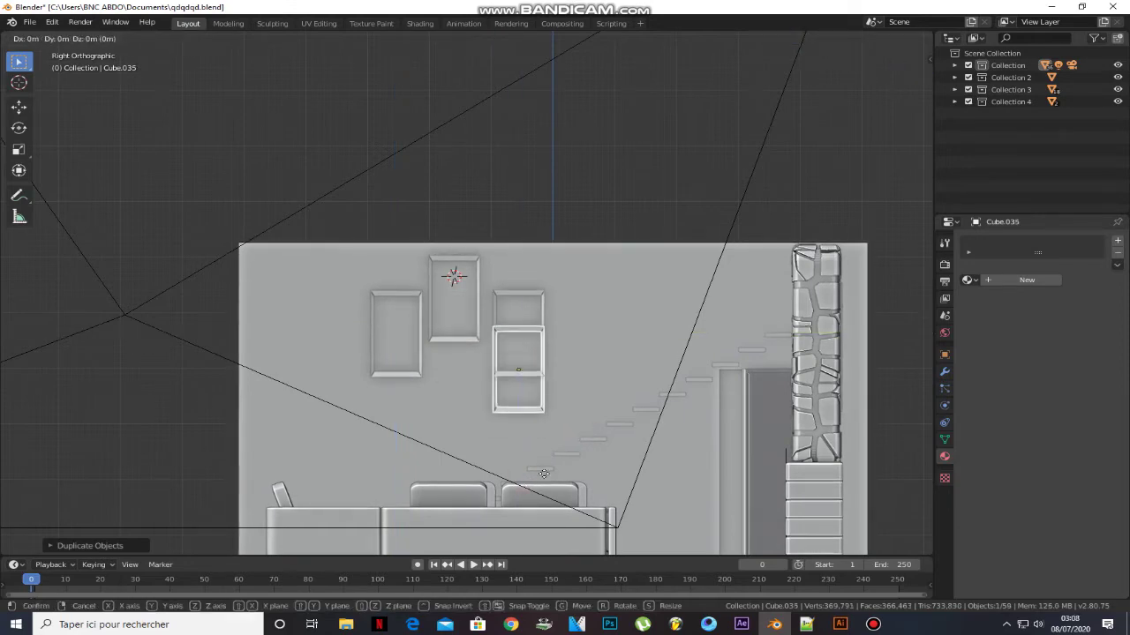
key(y)
click(480, 472)
Flatten the lower frame along Z, scale it to a wide shape and adjust its height along Z.
key(s)
key(z)
click(455, 412)
key(s)
click(506, 412)
key(g)
key(z)
click(507, 422)
Move the two side frames outward along Y, away from the middle frame.
click(542, 362)
key(g)
key(y)
click(552, 362)
click(419, 327)
key(g)
key(y)
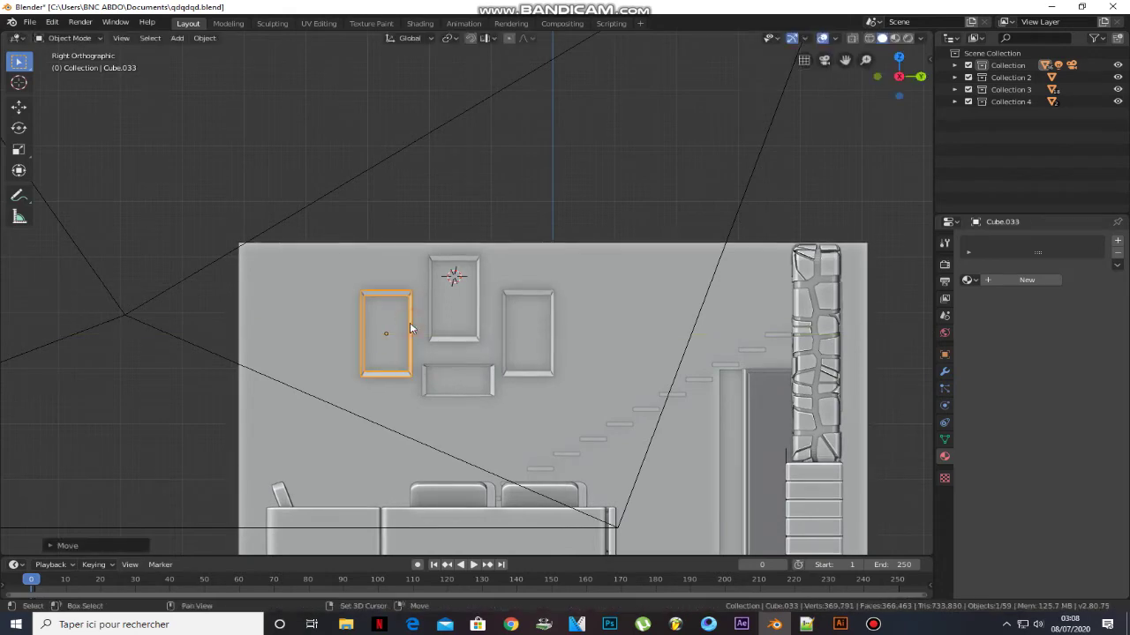
Lower both side frames together along Z to align with the wide lower frame.
shift+click(505, 312)
key(g)
key(z)
click(504, 323)
Duplicate one side frame upward, shorten the copy along Z and seat it just above the original.
click(406, 352)
key(shift+d)
key(z)
click(405, 273)
key(s)
key(z)
click(416, 318)
key(g)
key(z)
click(416, 315)
Duplicate the small frame about 2.27 m along Y to sit above the other side frame, and fine-tune the frame heights along Z.
key(shift+d)
key(x)
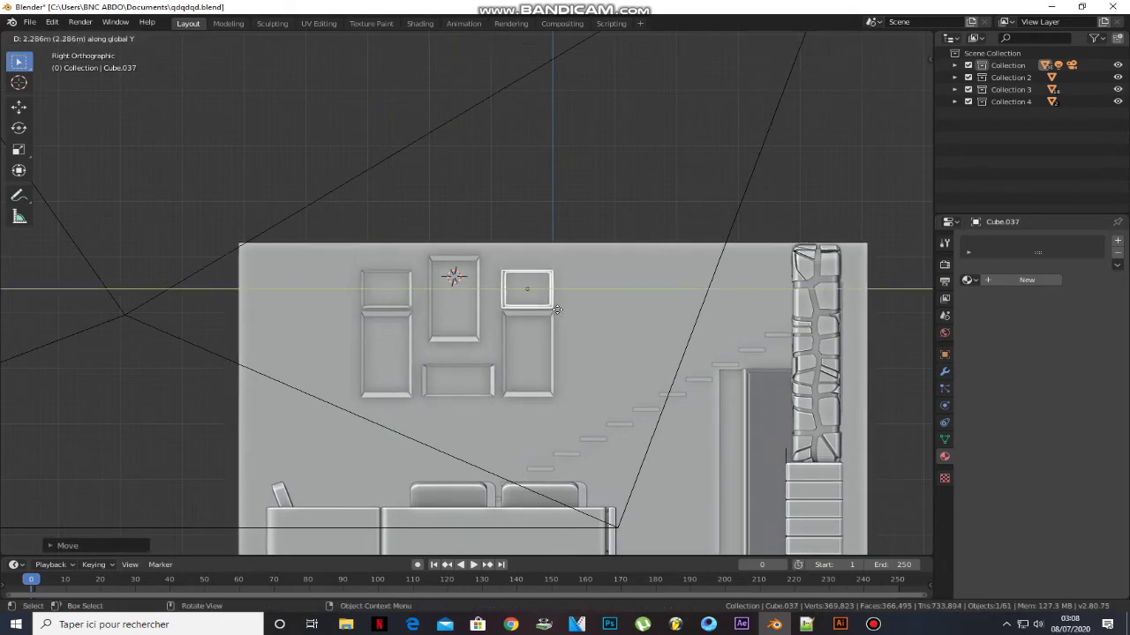
click(557, 310)
key(g)
key(z)
click(557, 308)
click(548, 316)
key(g)
key(z)
click(547, 312)
Give the tall side frame below the small one a new material with a mid-grey base colour, value 0.493.
click(524, 225)
middle_drag(524, 225, 400, 294)
click(400, 293)
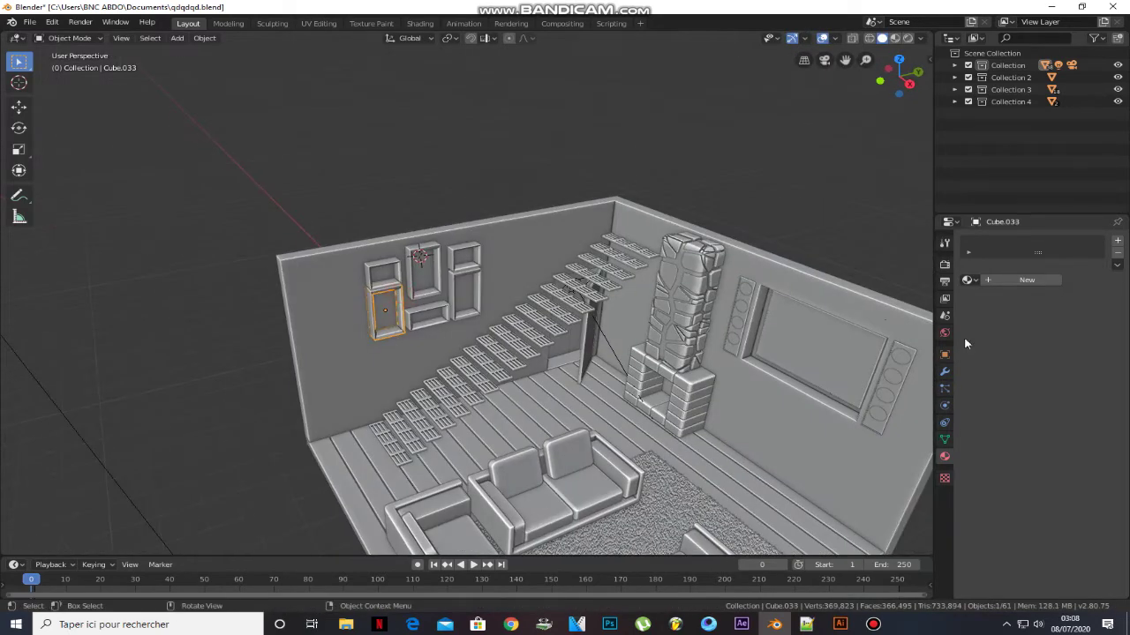
click(1031, 280)
click(1074, 382)
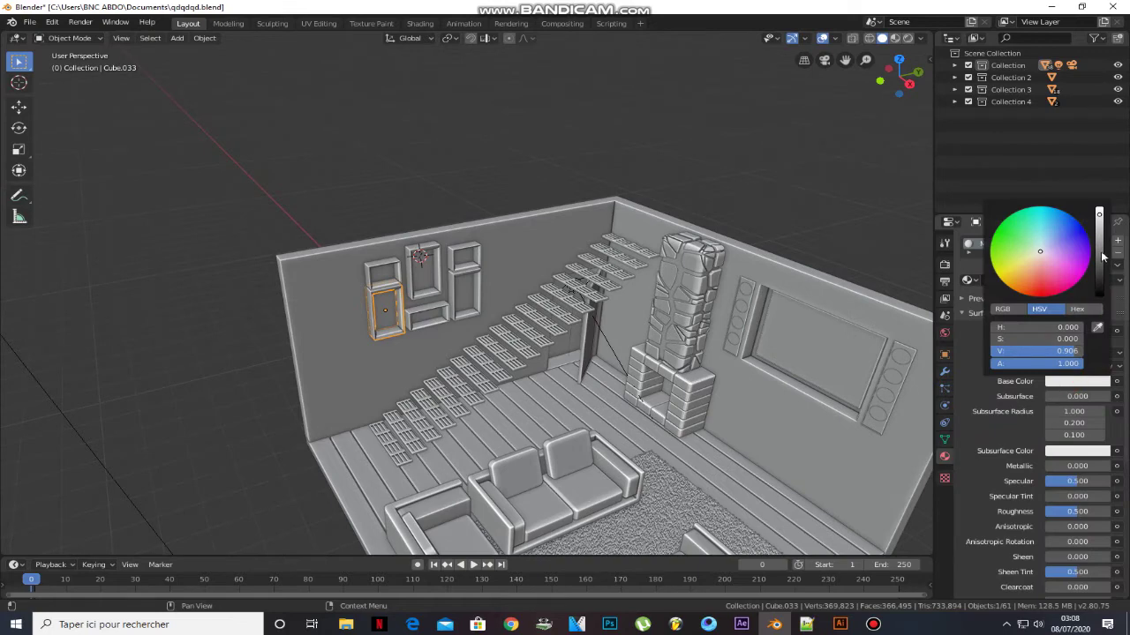
click(1100, 251)
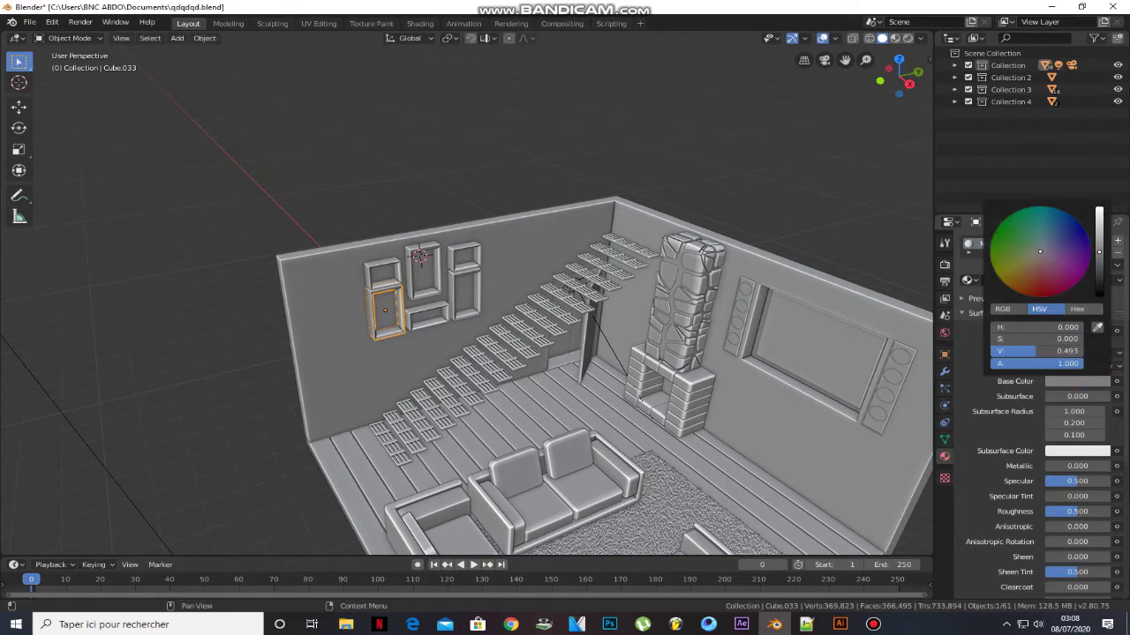
Link the grey material from that side frame to all the other wall frames.
click(422, 270)
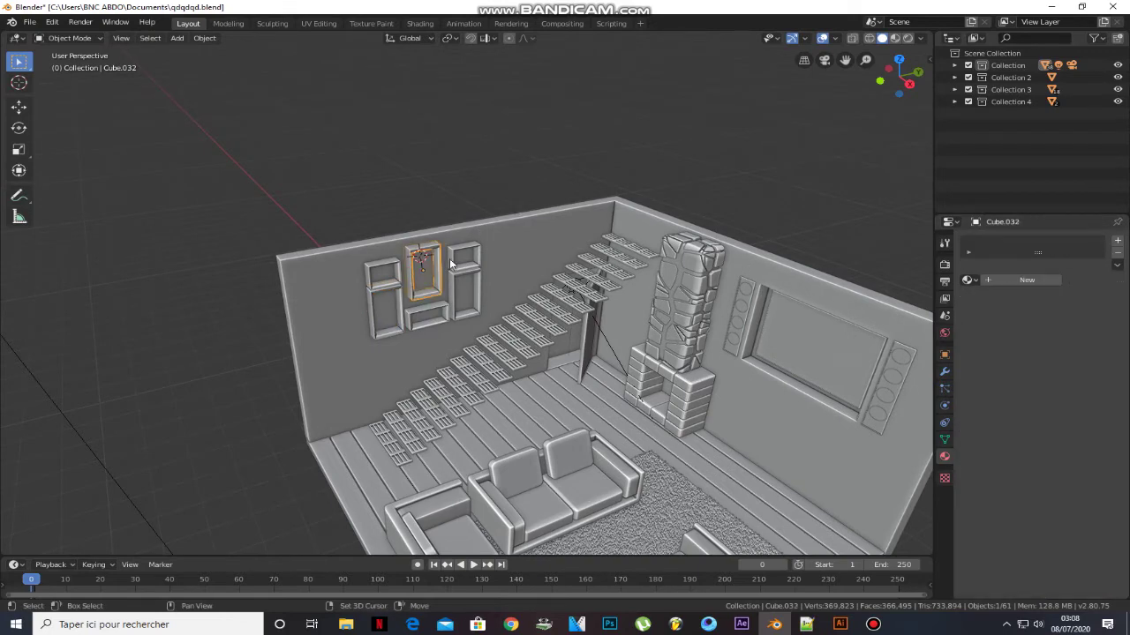
shift+click(400, 298)
key(ctrl+l)
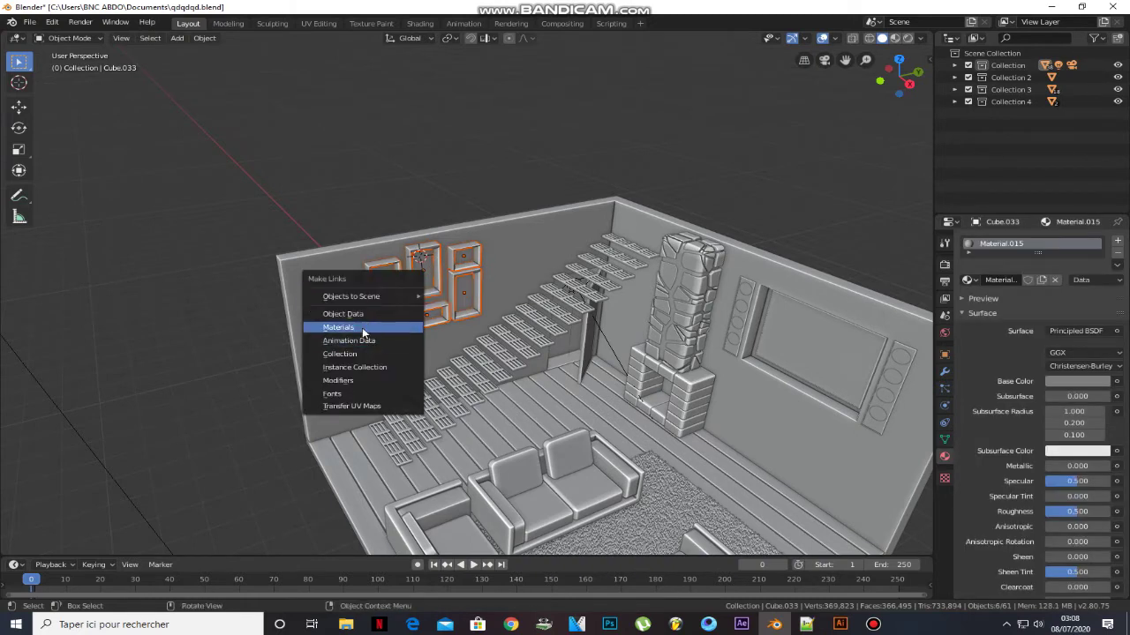
click(363, 329)
Isolate the room shell by selecting it, inverting the selection and hiding every other object.
click(548, 240)
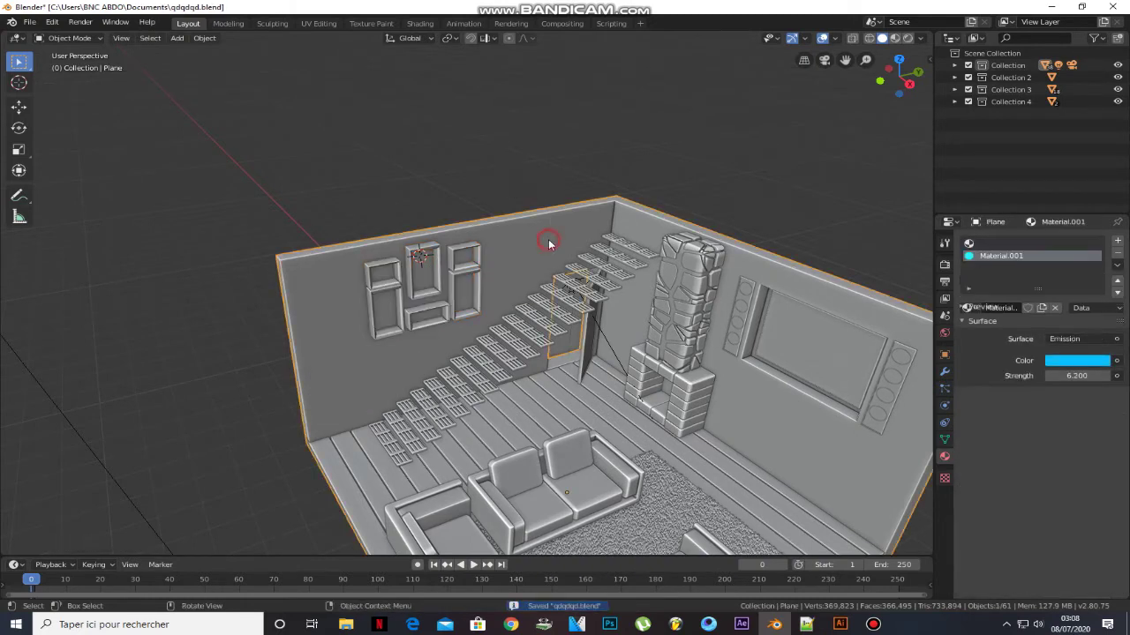
scroll(548, 240, down, 6)
key(ctrl+i)
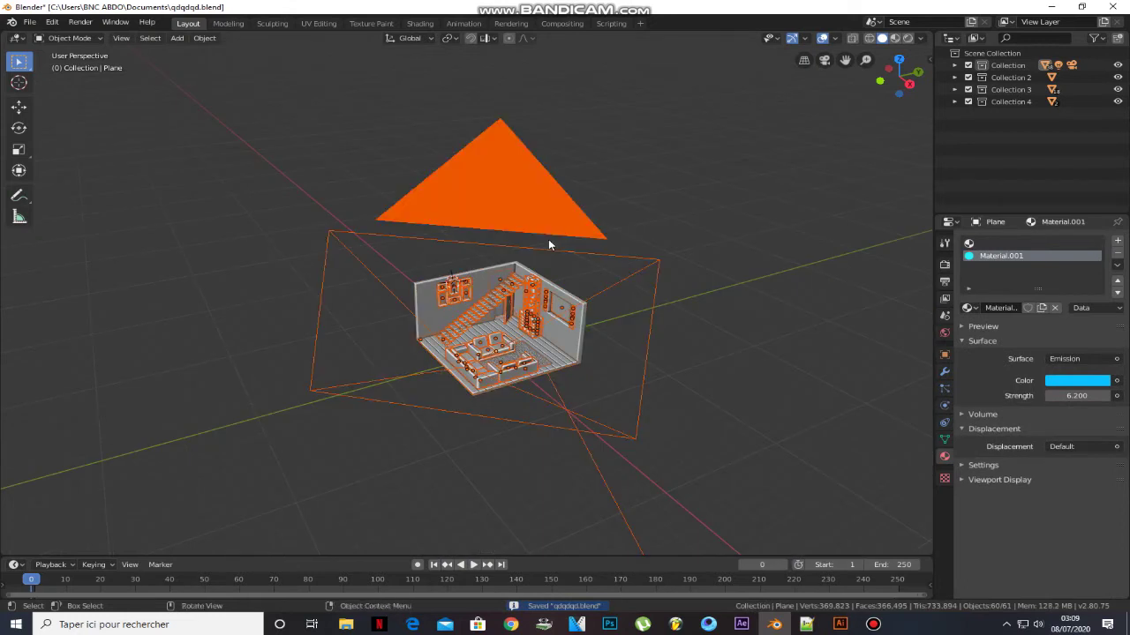
key(Delete)
scroll(489, 306, up, 6)
click(463, 294)
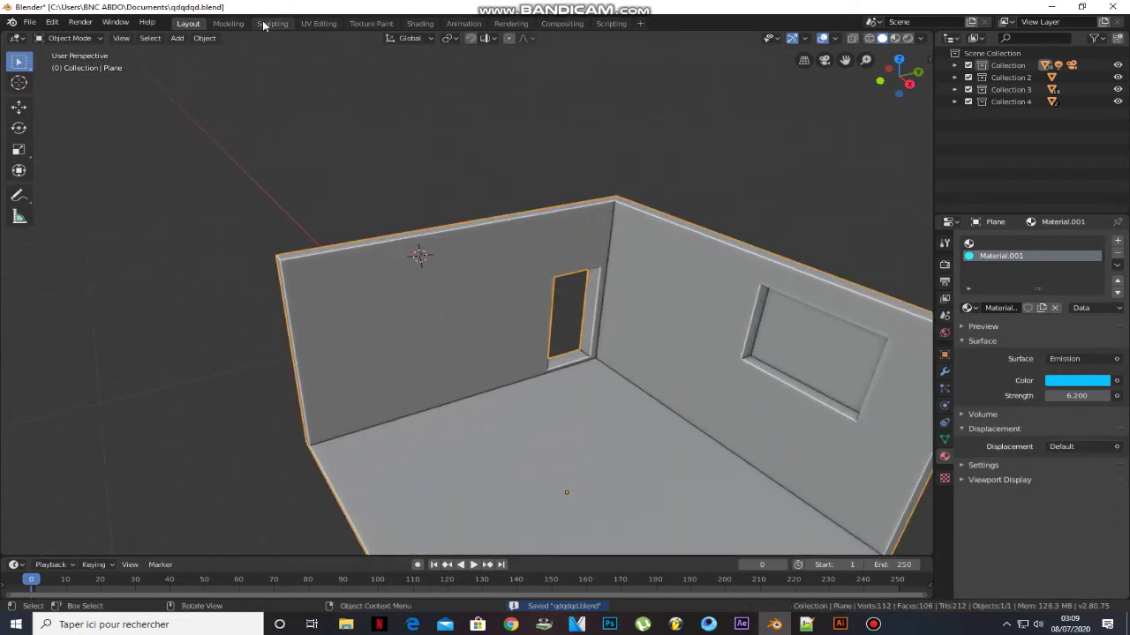
In the Shading workspace, select the inner faces of both room walls in face edit mode.
click(423, 23)
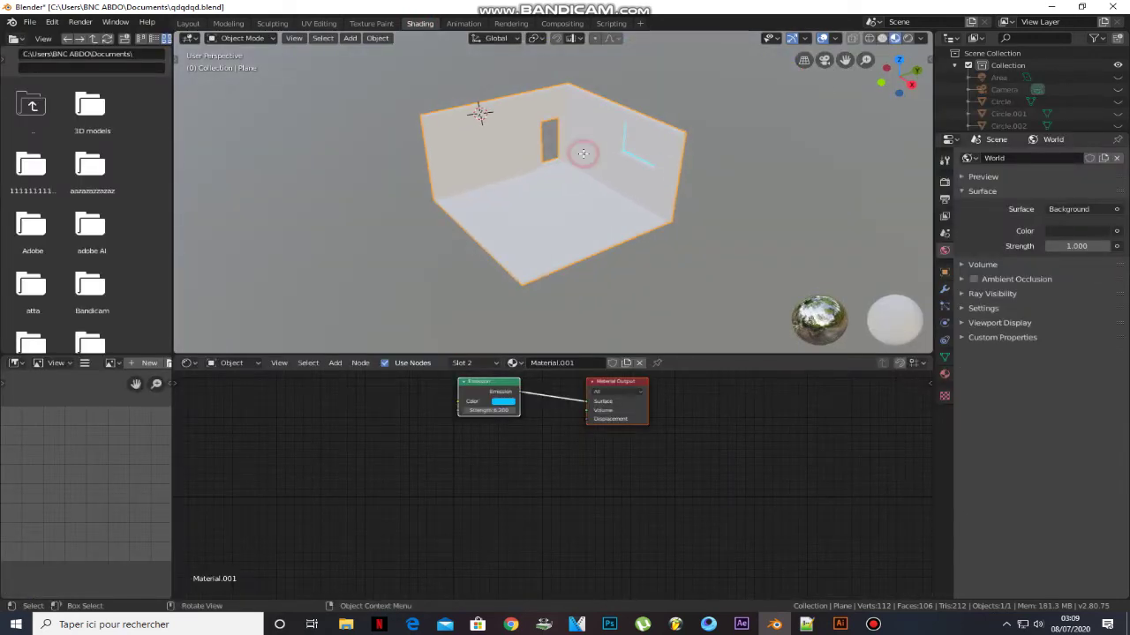
key(Tab)
alt+middle_click(584, 139)
scroll(541, 186, up, 4)
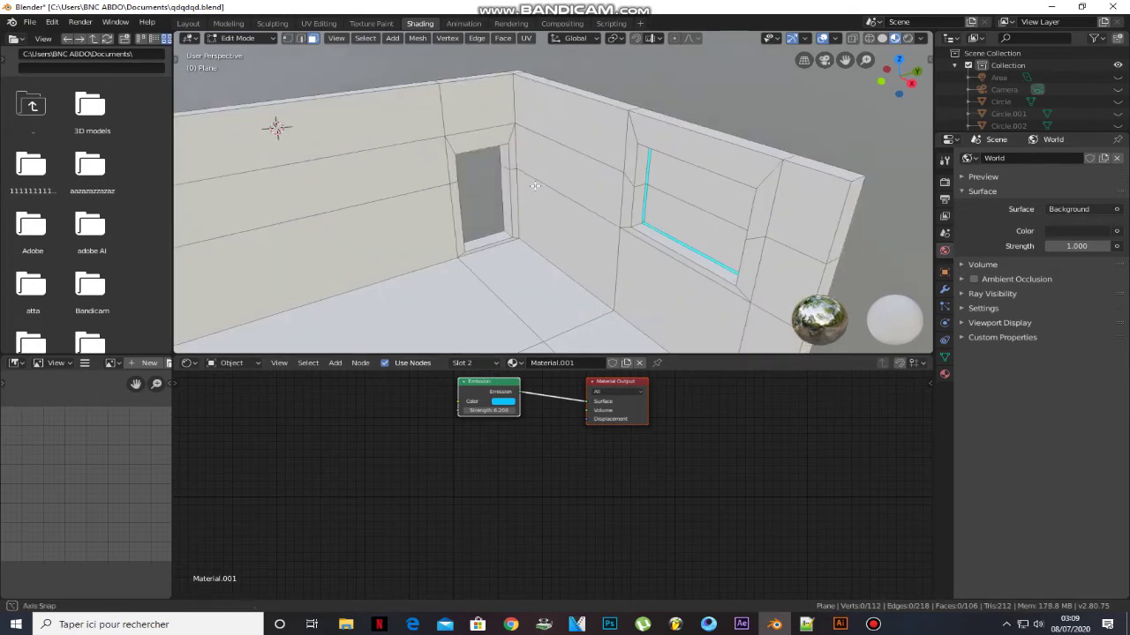
middle_drag(541, 186, 546, 186)
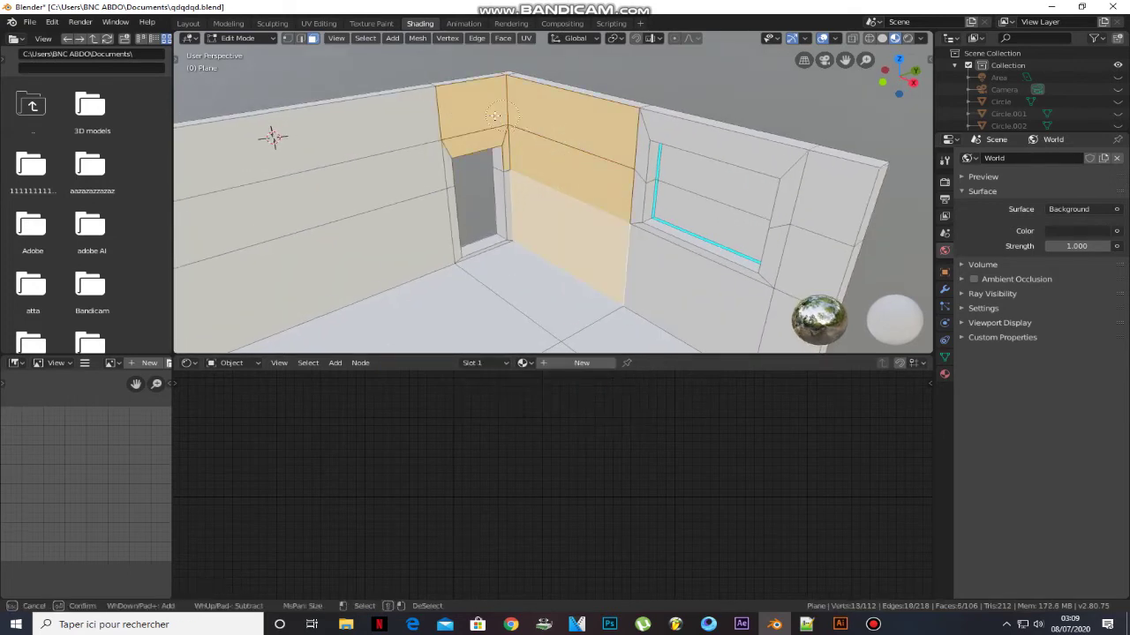
shift+click(446, 157)
shift+click(462, 144)
shift+click(505, 149)
scroll(521, 159, down, 3)
shift+click(664, 235)
middle_drag(529, 166, 626, 123)
shift+click(658, 166)
shift+click(612, 167)
Add the faces bordering the door opening to the selection of wall faces.
scroll(547, 196, up, 7)
shift+click(600, 198)
shift+click(657, 152)
shift+click(655, 210)
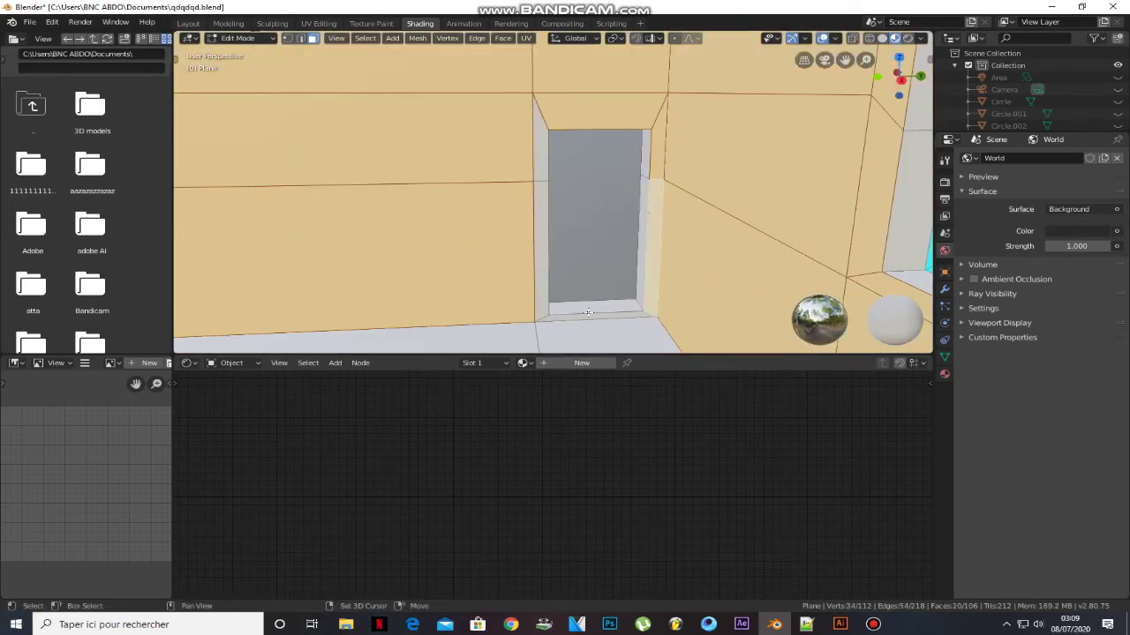
shift+click(543, 248)
scroll(542, 230, down, 2)
shift+click(543, 161)
Create a new material in a third slot for the selected wall faces, using marble-2362266_1920.jpg as its base colour.
click(945, 374)
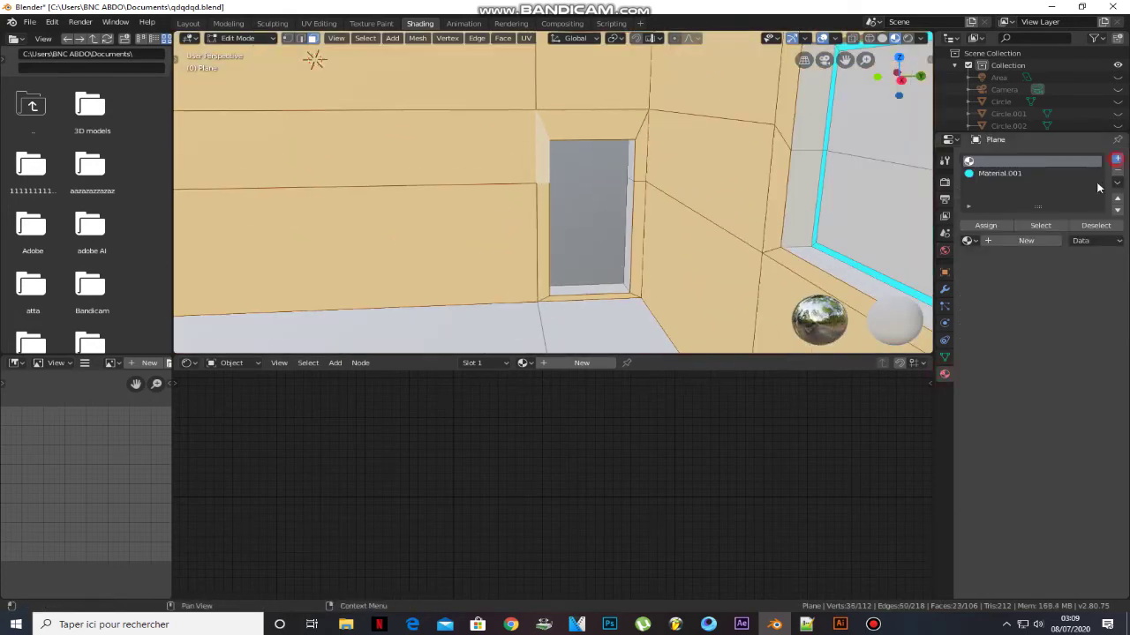
click(1027, 241)
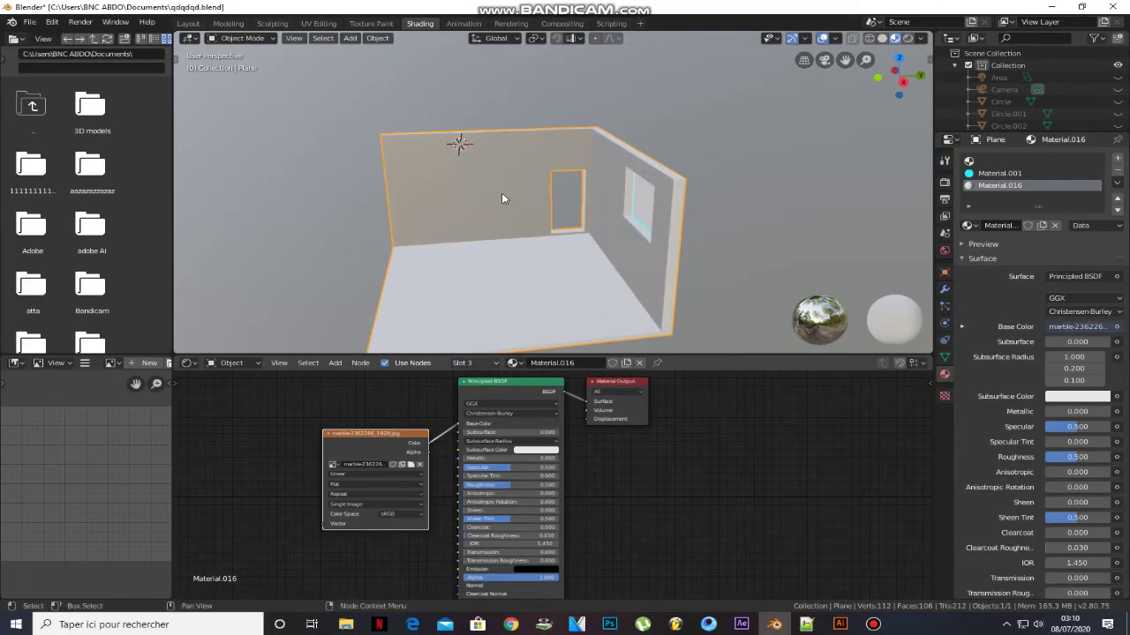
Unwrap the selected wall faces in the UV Editing workspace with the marble texture shown in Look Dev shading.
key(Tab)
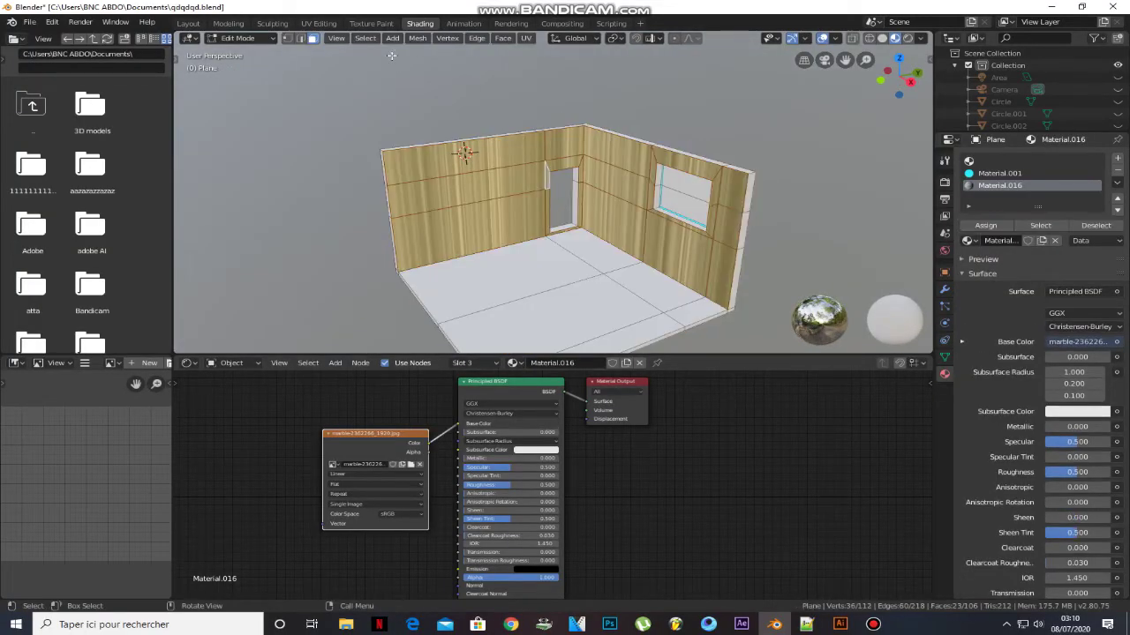
click(330, 26)
scroll(666, 232, down, 2)
middle_drag(666, 232, 662, 248)
key(z)
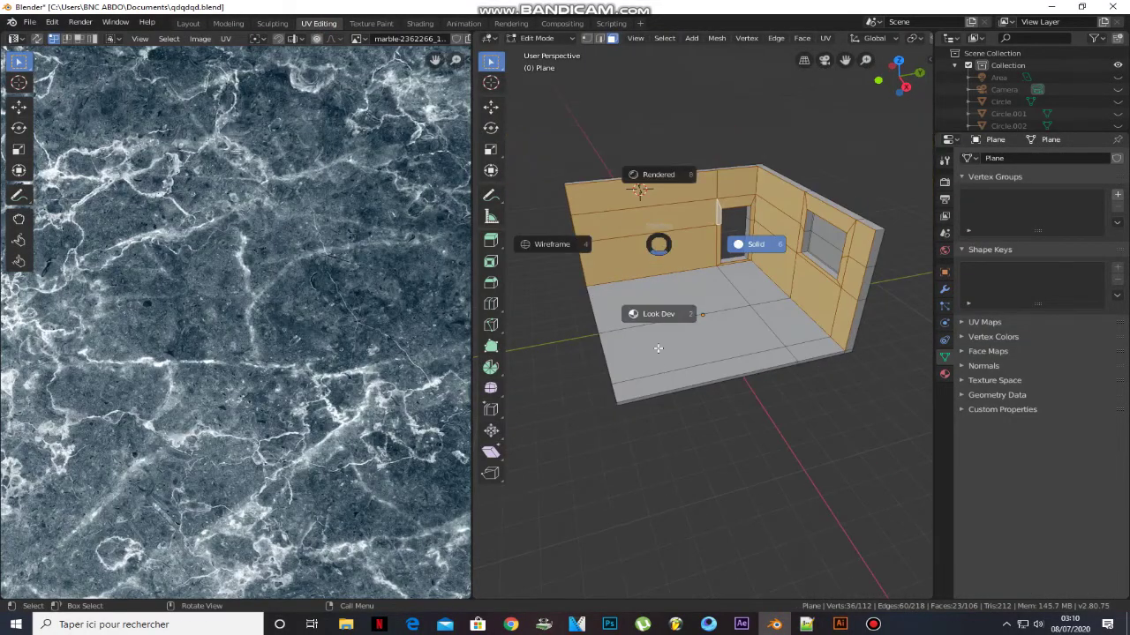
click(658, 348)
scroll(303, 337, down, 2)
scroll(303, 338, down, 3)
key(u)
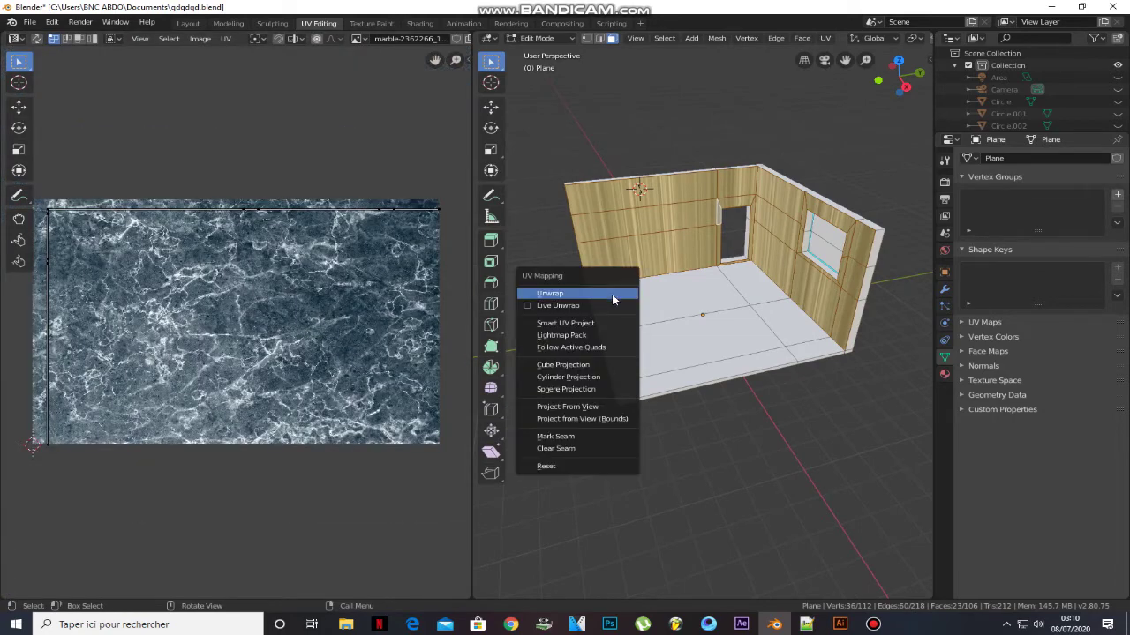
click(605, 301)
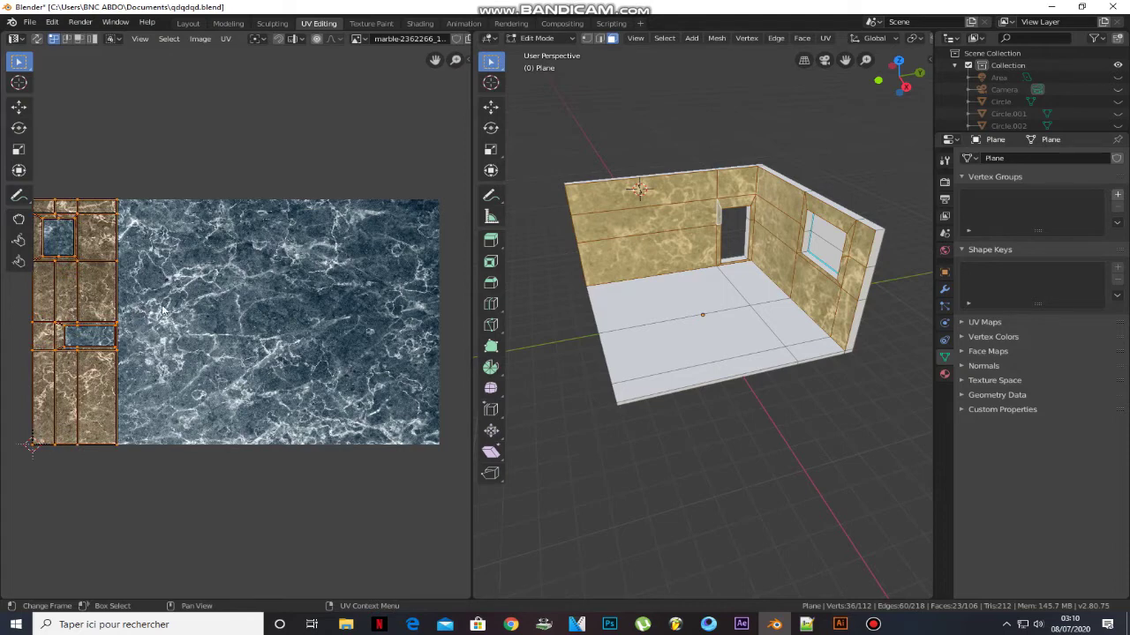
Stretch the wall UVs along X across the marble image and leave edit mode.
key(s)
key(x)
click(364, 332)
key(Tab)
middle_drag(701, 303, 742, 303)
Add a Noise Texture node to the marble material, feed its colour into the image texture's vector and adjust its scale.
click(420, 23)
middle_drag(393, 380, 474, 332)
middle_drag(376, 430, 394, 444)
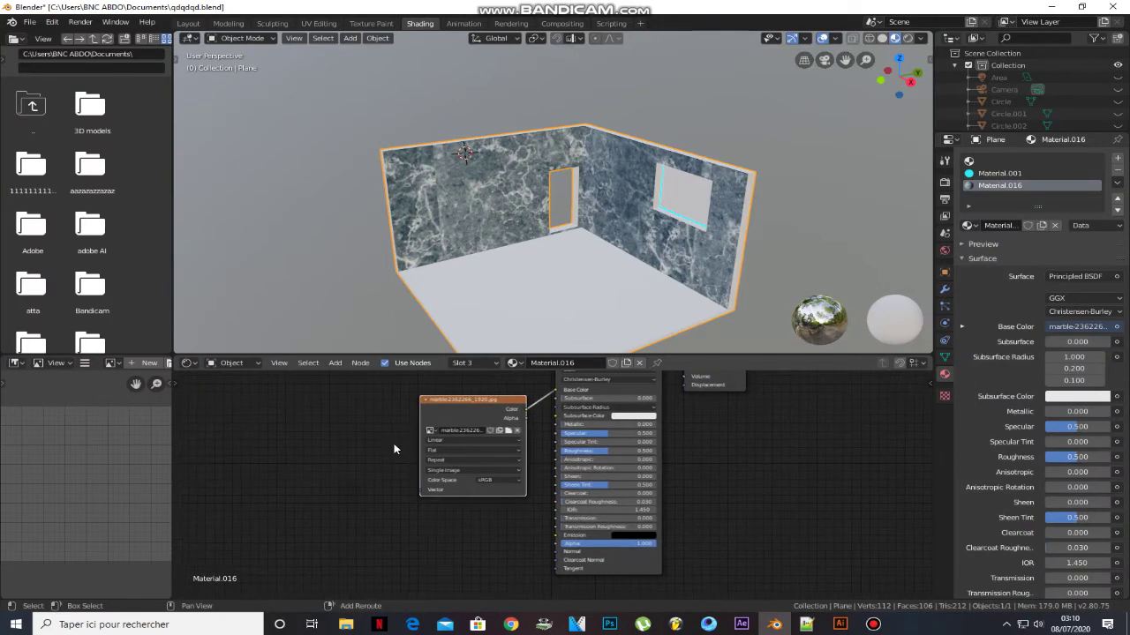
click(394, 448)
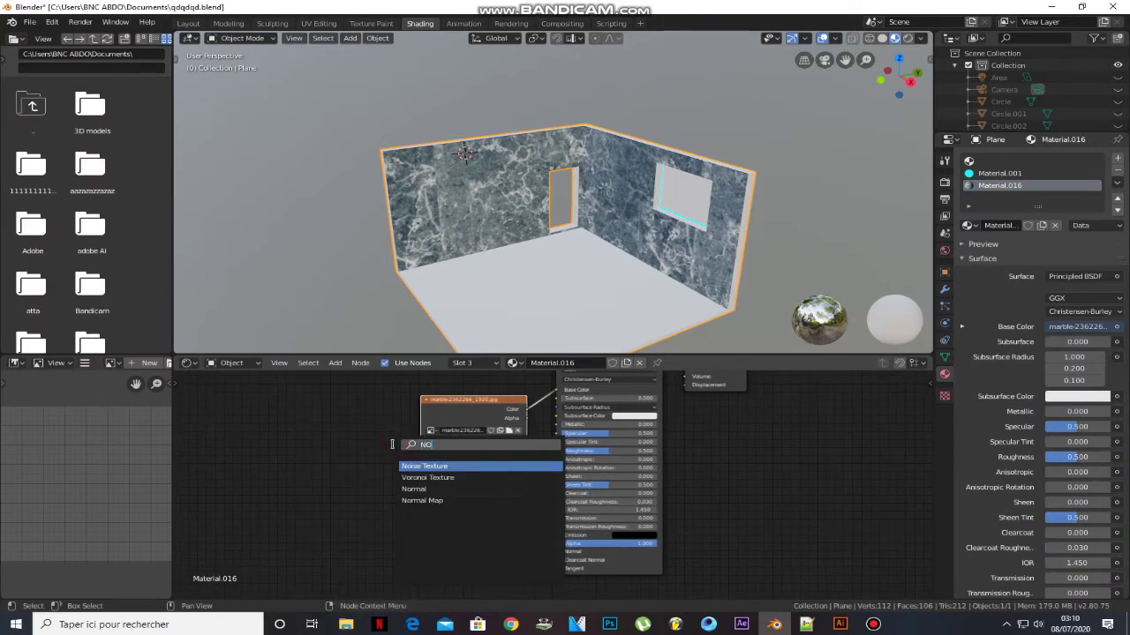
key(Return)
click(309, 460)
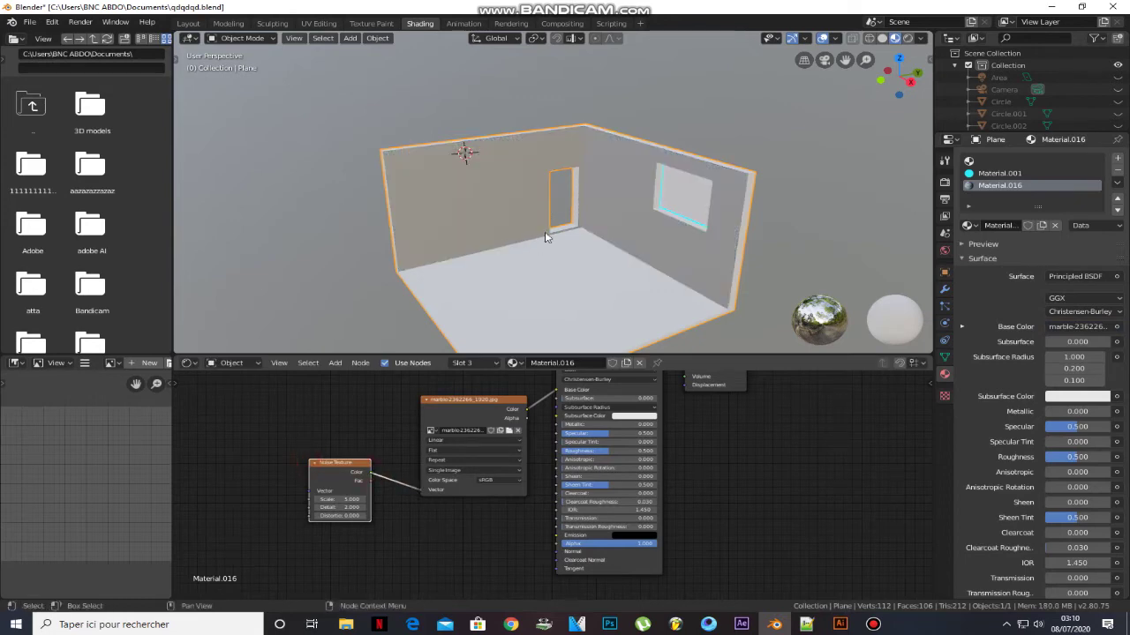
mouse_move(323, 500)
mouse_down()
mouse_move(358, 499)
mouse_move(337, 507)
mouse_up()
scroll(604, 181, up, 6)
middle_drag(582, 185, 496, 191)
scroll(496, 191, down, 6)
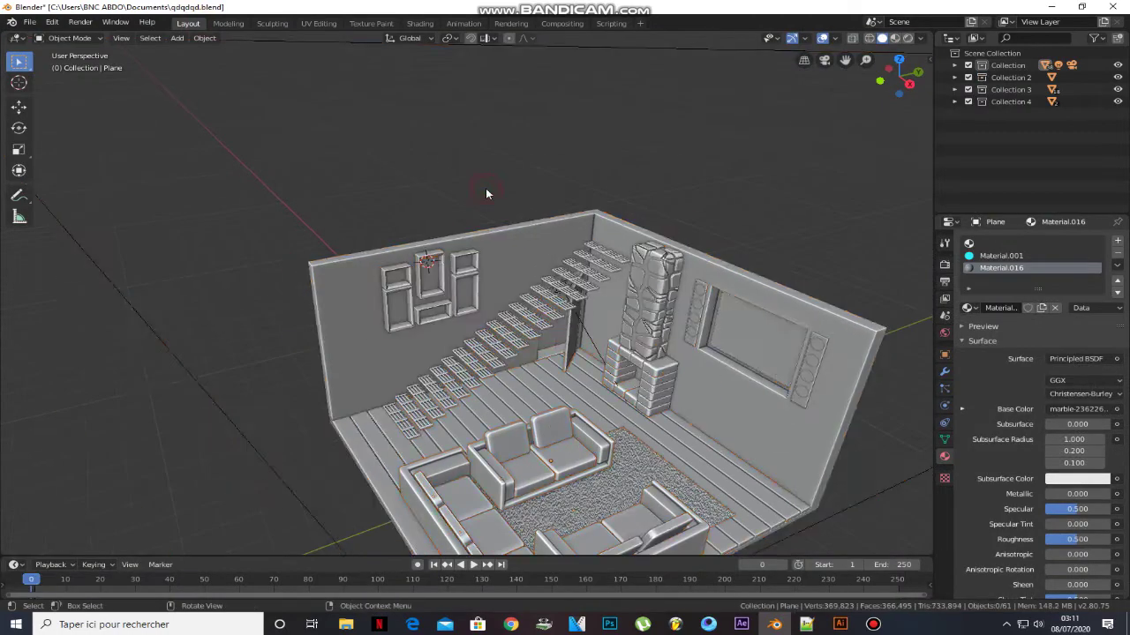
With all objects shown again in the Layout workspace, nudge the wall panel slightly along Y.
middle_drag(531, 198, 548, 201)
scroll(627, 296, up, 8)
shift+middle_drag(628, 297, 491, 335)
click(492, 335)
key(g)
key(y)
click(484, 335)
Give the chimney stones a new material with Metallic 1.000 and a near-black base colour.
scroll(197, 206, down, 3)
middle_drag(197, 206, 231, 211)
click(231, 211)
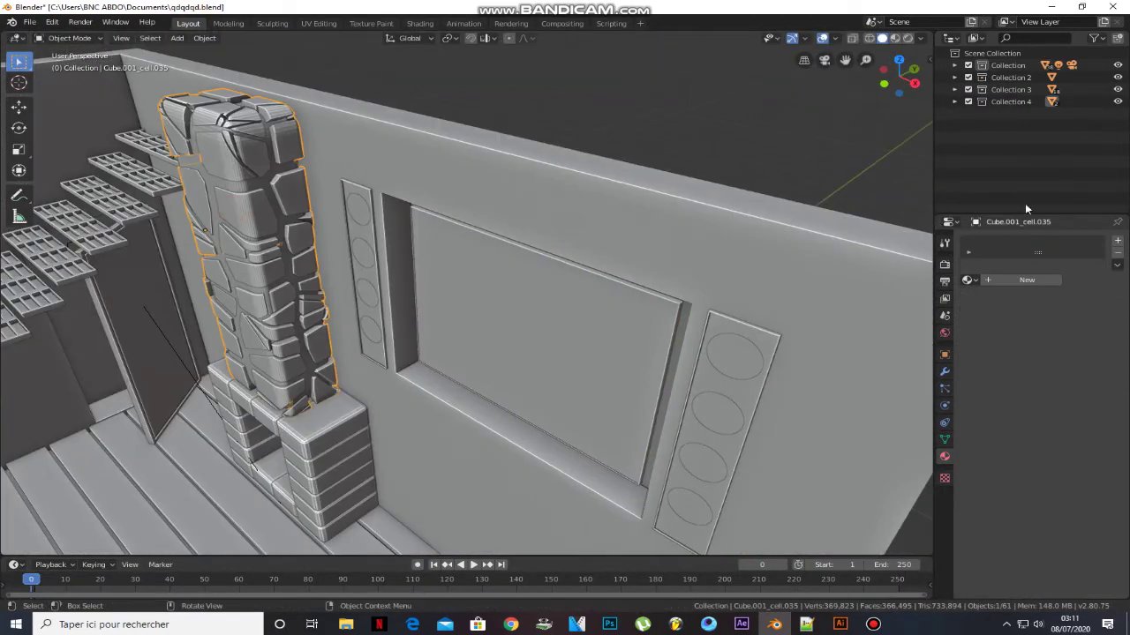
click(1025, 281)
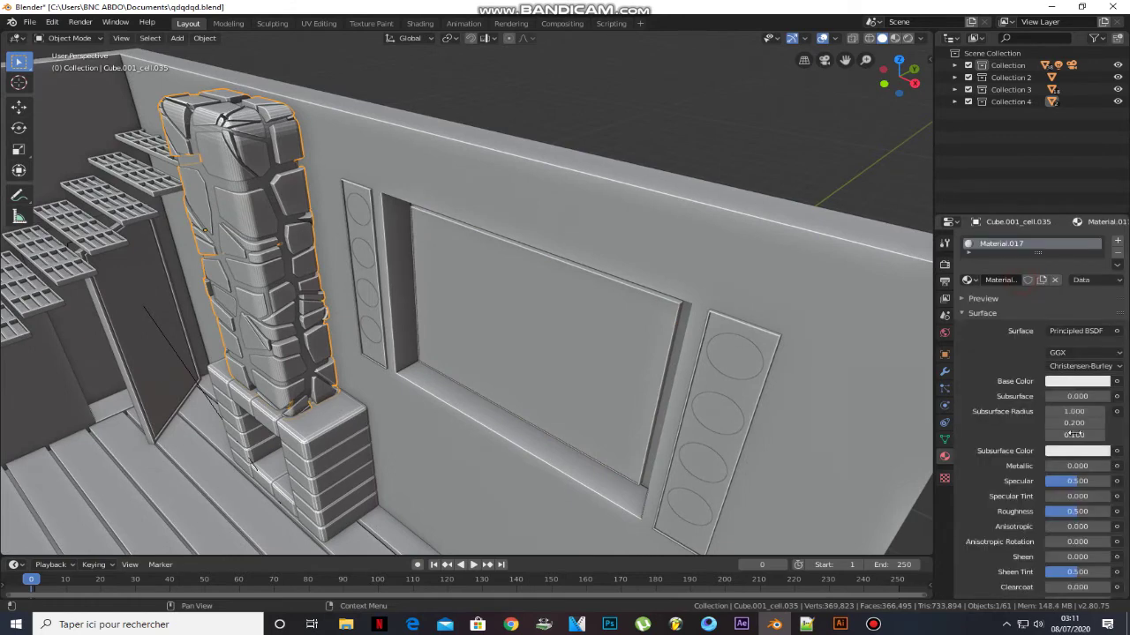
drag(1077, 466, 1129, 466)
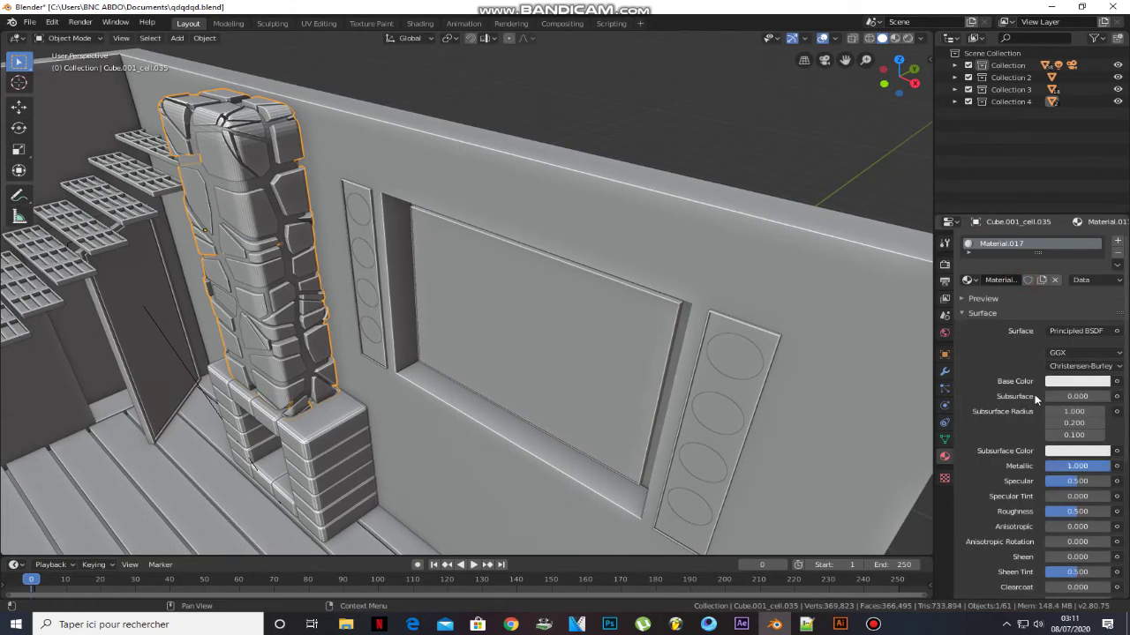
click(1065, 382)
drag(1096, 261, 1098, 280)
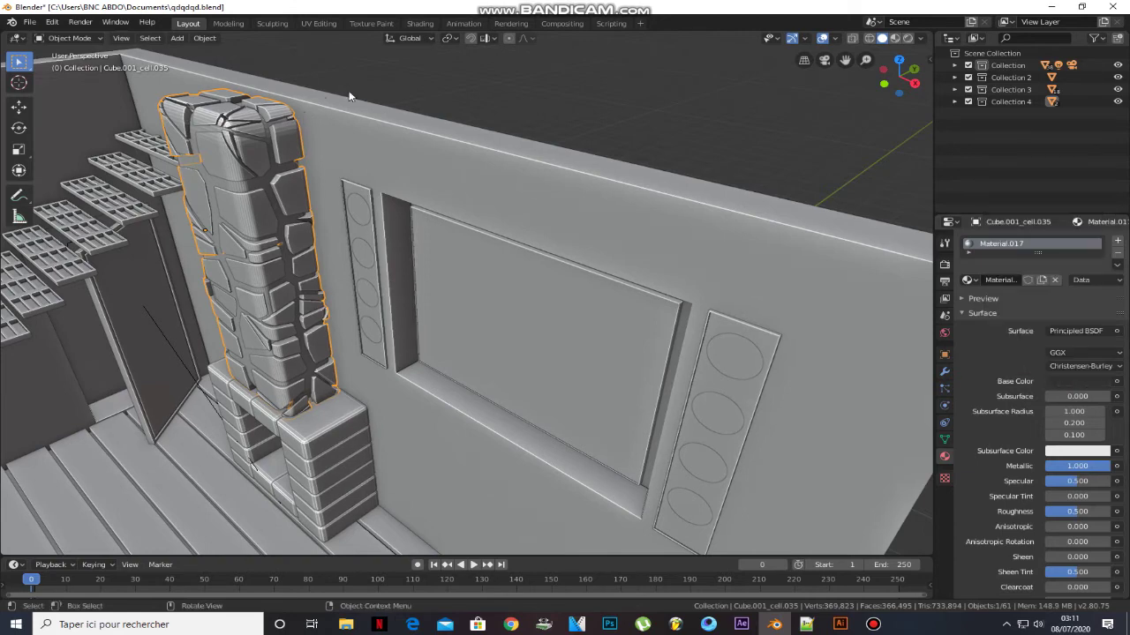
Link the dark metallic chimney material to all the fireplace bricks.
middle_drag(238, 225, 371, 87)
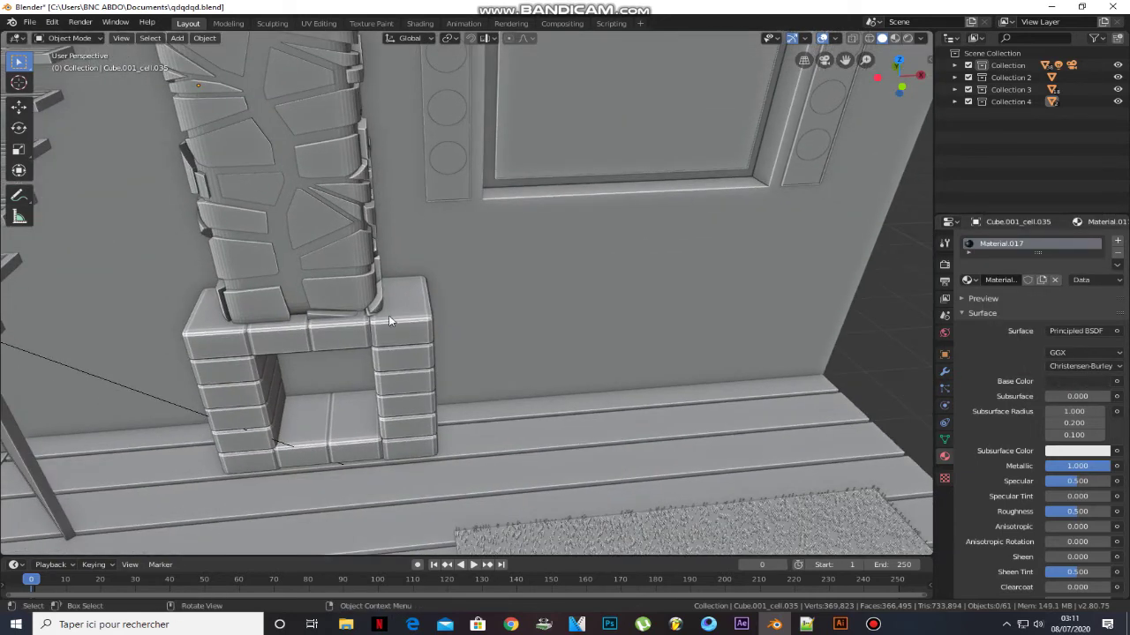
click(397, 328)
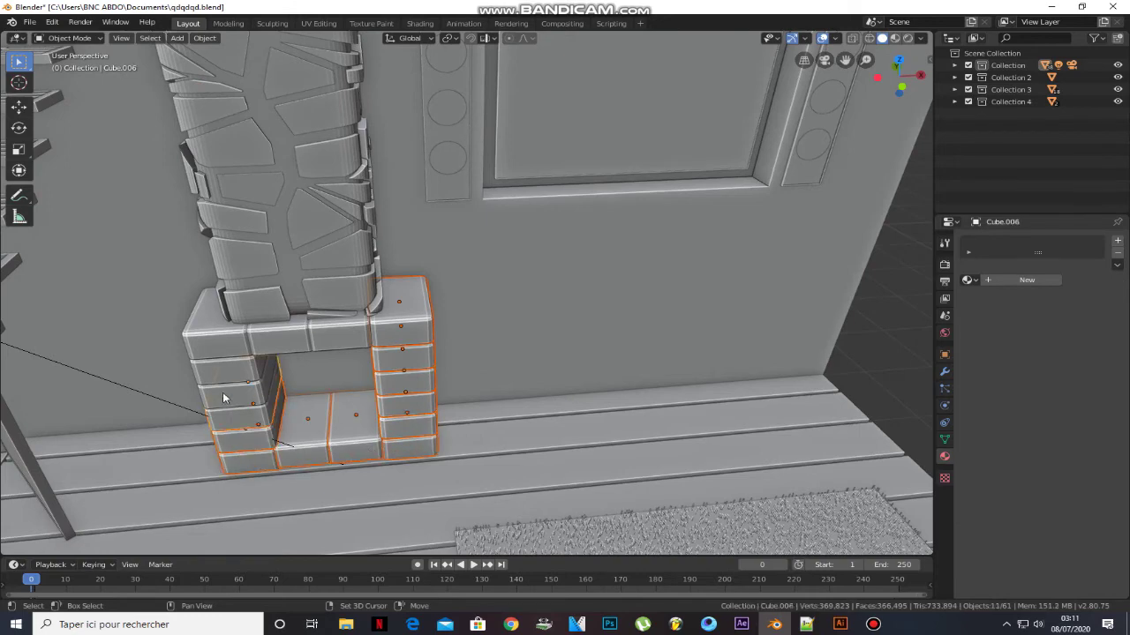
shift+click(345, 297)
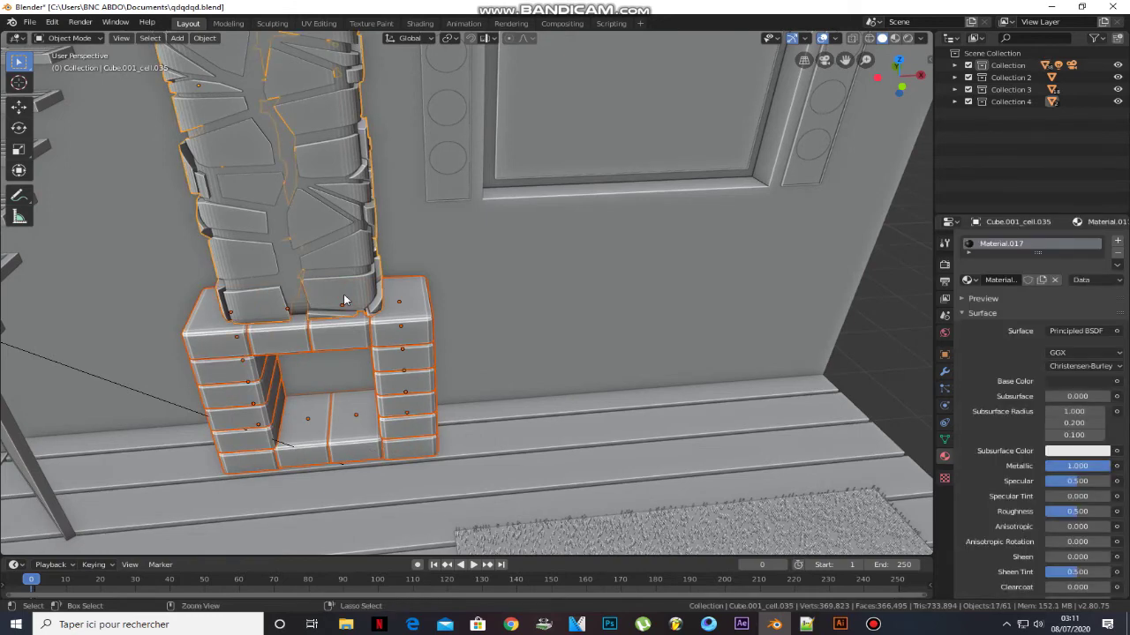
key(ctrl+l)
click(344, 298)
Preview the room through the camera in rendered shading, then return to solid shading and view the sofas and rug.
scroll(563, 300, down, 6)
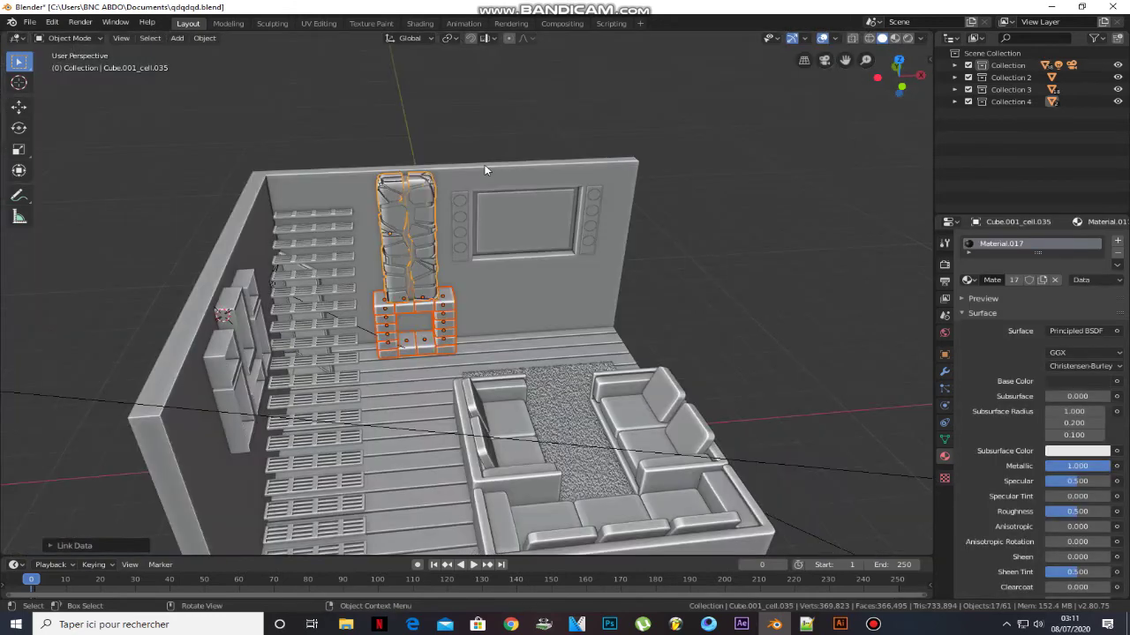
scroll(490, 179, down, 3)
middle_drag(393, 198, 348, 204)
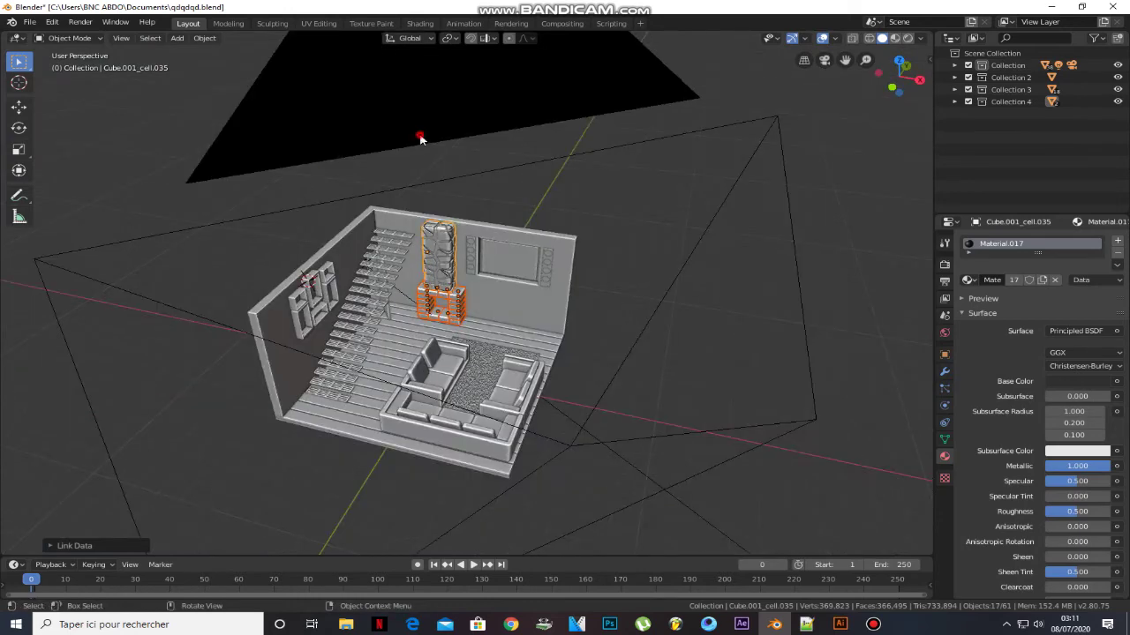
click(420, 138)
key(KP_0)
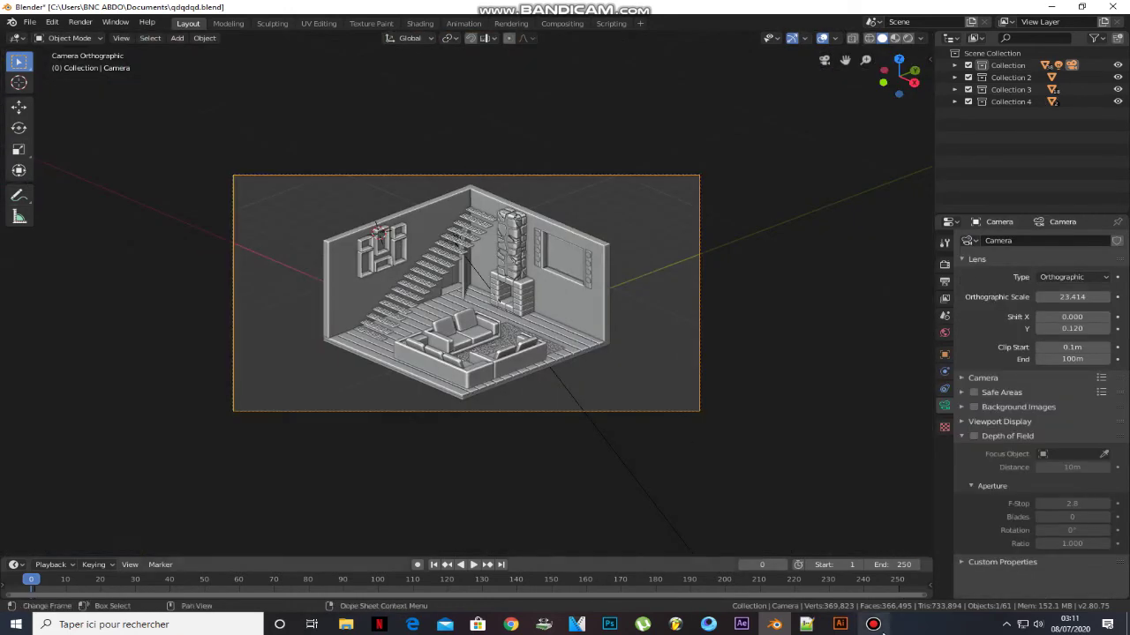
click(907, 38)
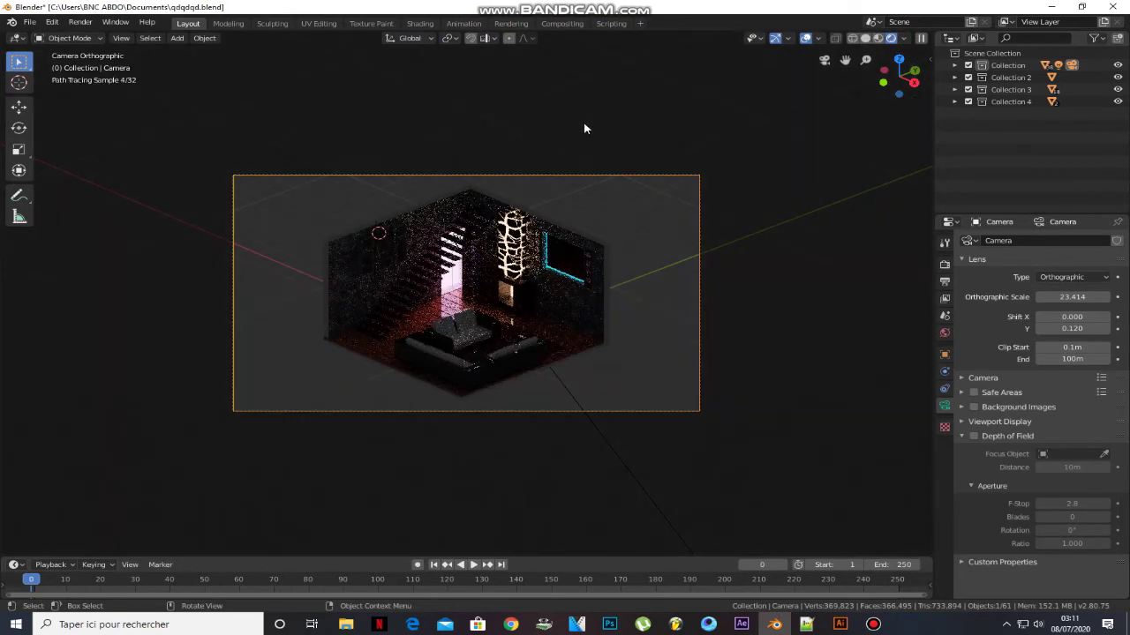
click(866, 40)
middle_drag(595, 266, 583, 275)
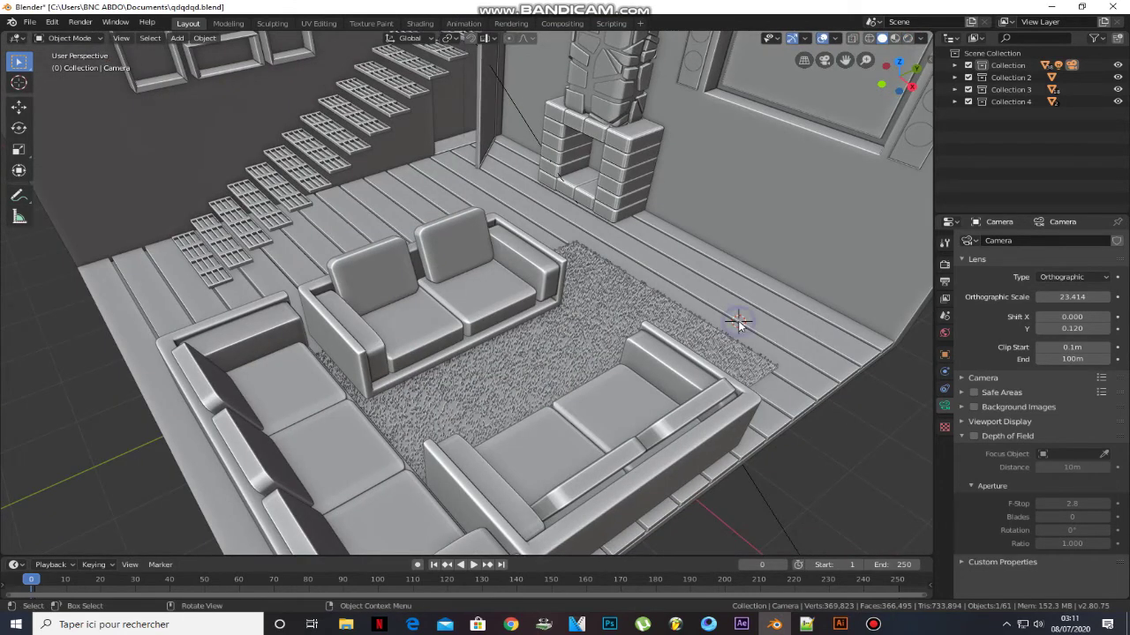
Add an area light, raise it along Z and move it along X to the open side of the room.
key(shift+a)
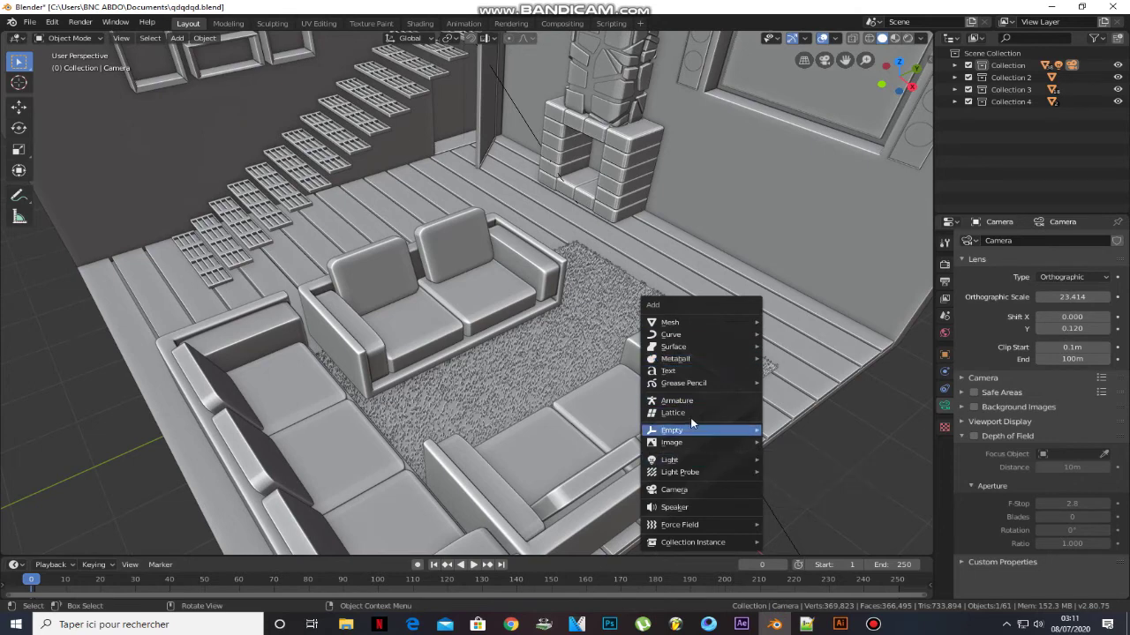
mouse_move(696, 460)
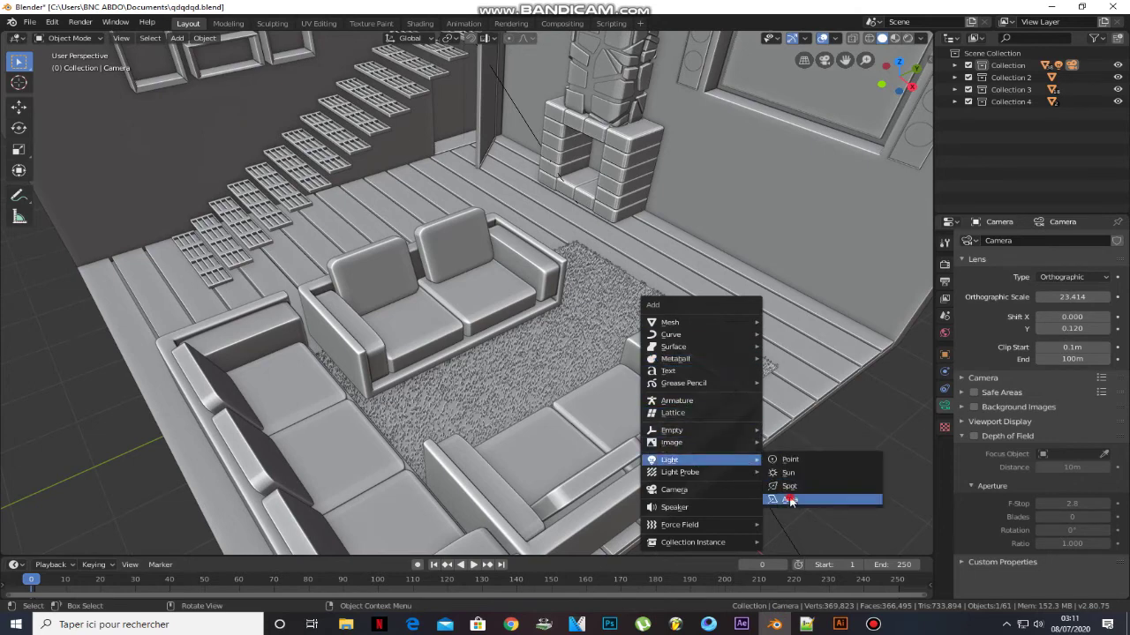
click(790, 500)
scroll(754, 343, down, 4)
middle_drag(731, 346, 754, 343)
key(g)
key(z)
click(754, 210)
key(g)
key(x)
click(902, 290)
scroll(789, 279, down, 1)
middle_drag(785, 275, 667, 273)
Enable a transparent film background in the render settings.
click(945, 265)
click(988, 454)
click(987, 541)
Rotate the new area light so that it points into the room.
middle_drag(649, 221, 702, 215)
click(19, 128)
drag(770, 195, 826, 259)
Set the area light to 200 W with a blue colour and preview the scene in rendered shading.
click(944, 408)
click(1095, 320)
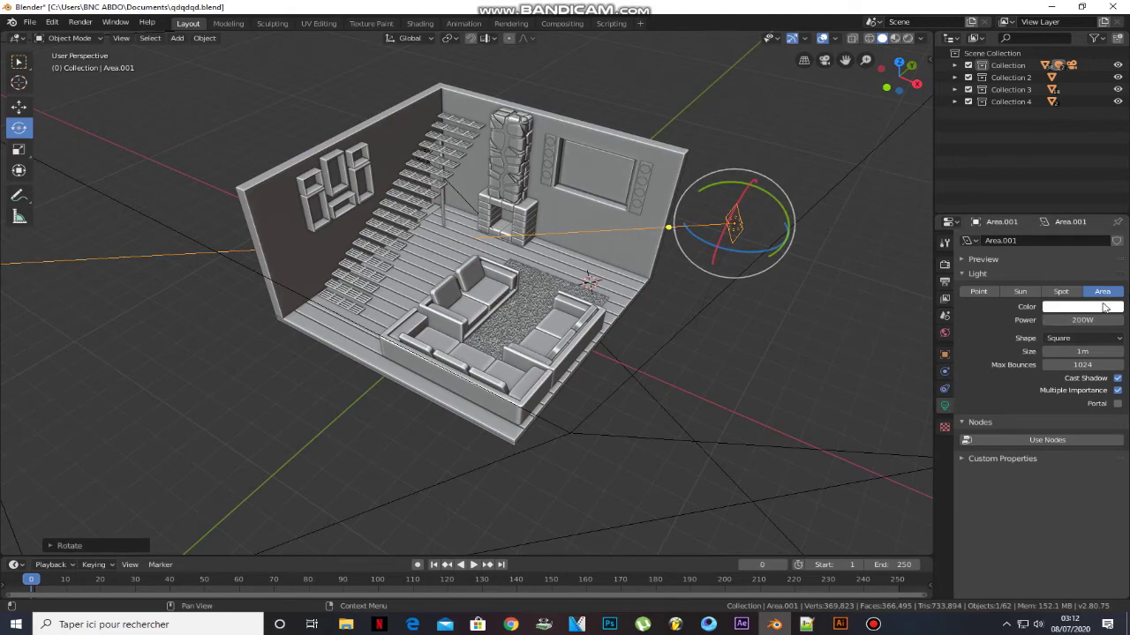
click(1105, 308)
click(1075, 159)
scroll(869, 146, down, 2)
click(907, 38)
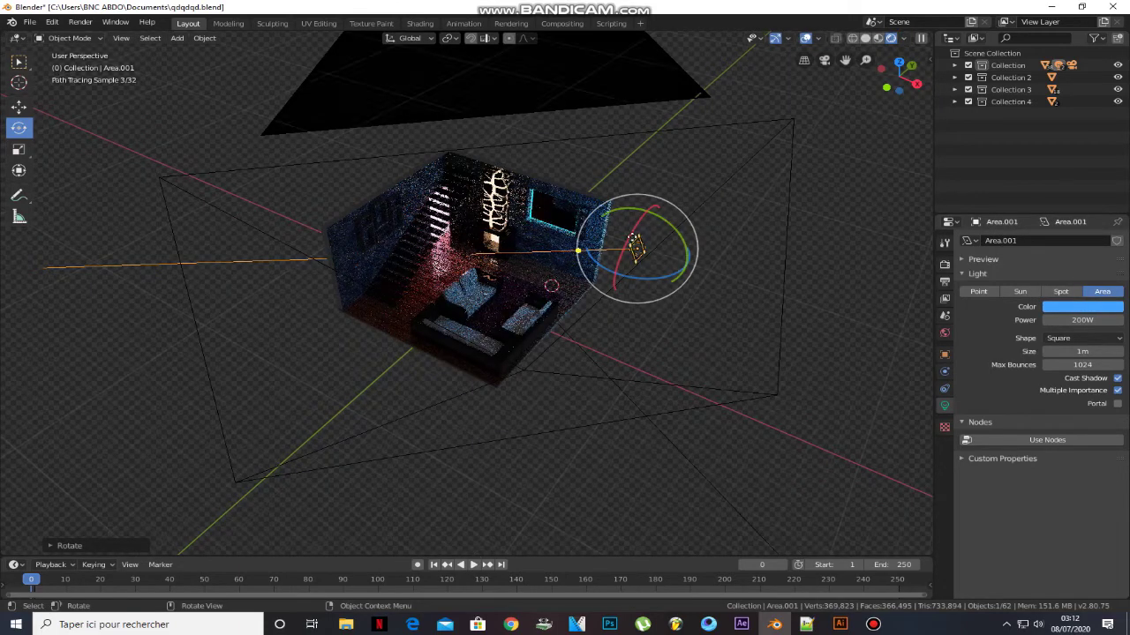
Shift the area light along Y and change it to a violet colour with 400 W power.
key(g)
key(y)
click(655, 233)
click(1069, 307)
click(1073, 177)
click(1085, 320)
key(Return)
Preview the rendered lighting of the room through the camera.
scroll(545, 152, down, 3)
click(516, 148)
key(KP_0)
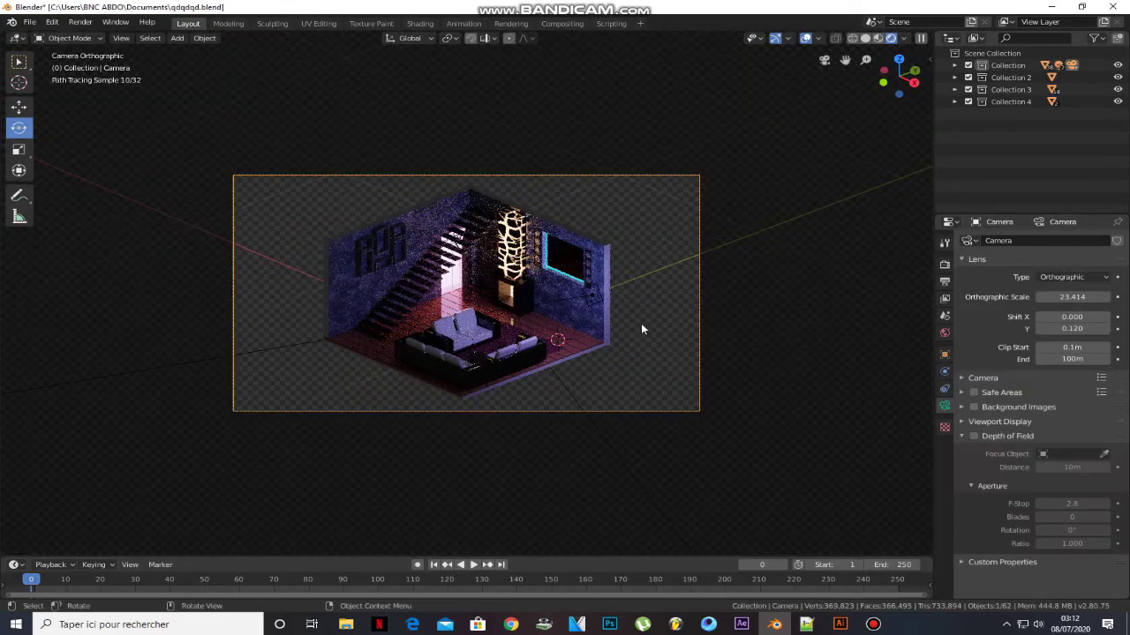
Leave the camera view, return to solid shading and hide the camera.
middle_drag(511, 229, 516, 227)
click(865, 39)
scroll(660, 174, down, 8)
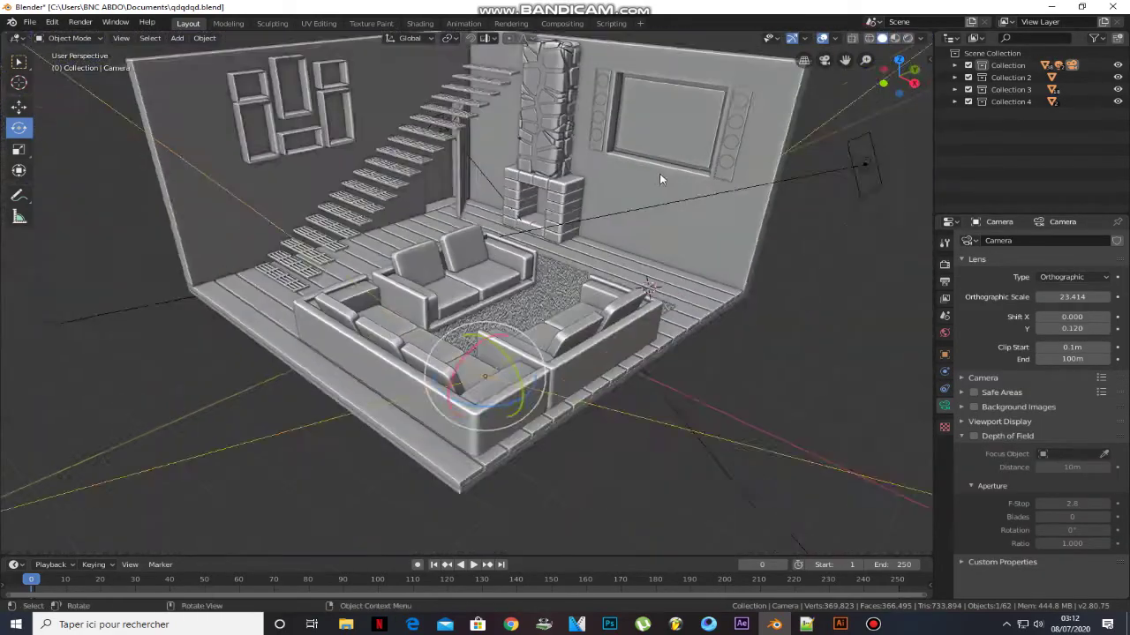
key(Delete)
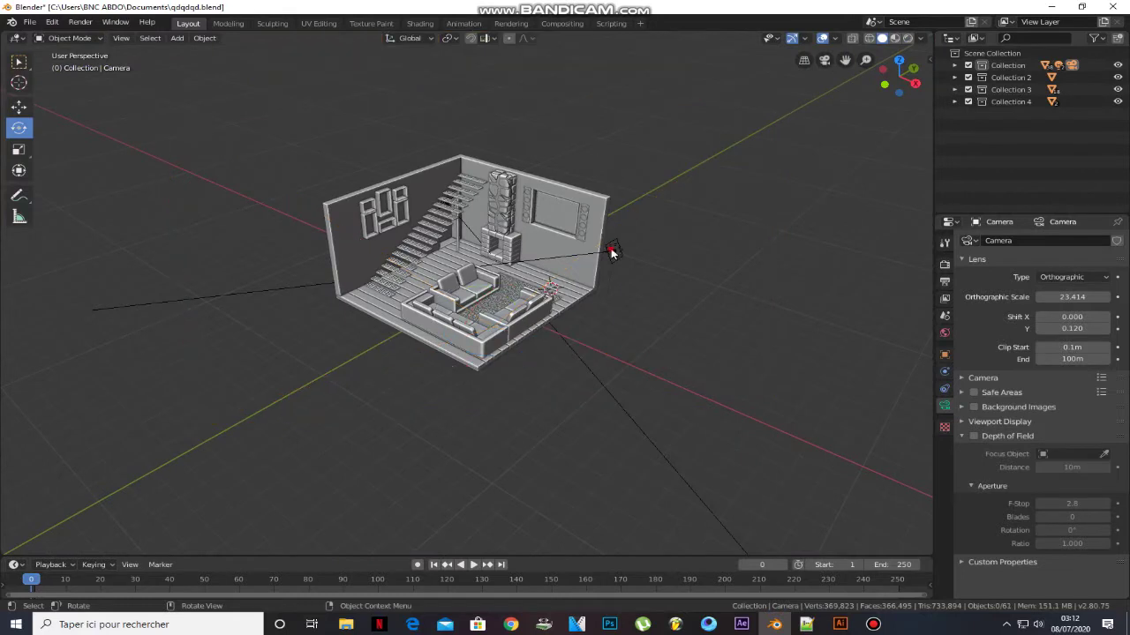
Duplicate the violet area light horizontally to the staircase side, rotate it towards the room and adjust its height along Z.
click(611, 248)
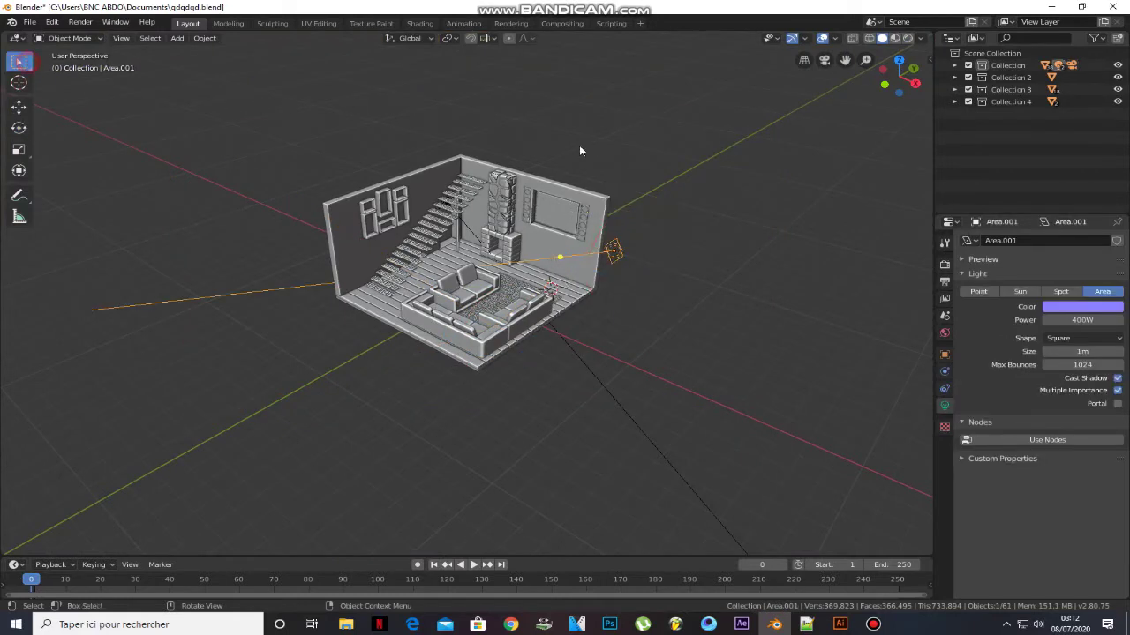
key(shift+d)
key(shift+z)
click(430, 265)
click(19, 130)
drag(389, 313, 296, 320)
key(g)
key(z)
click(294, 280)
Make the duplicated light blue, then preview it in rendered shading through the unhidden camera.
click(1080, 306)
click(1080, 163)
click(908, 39)
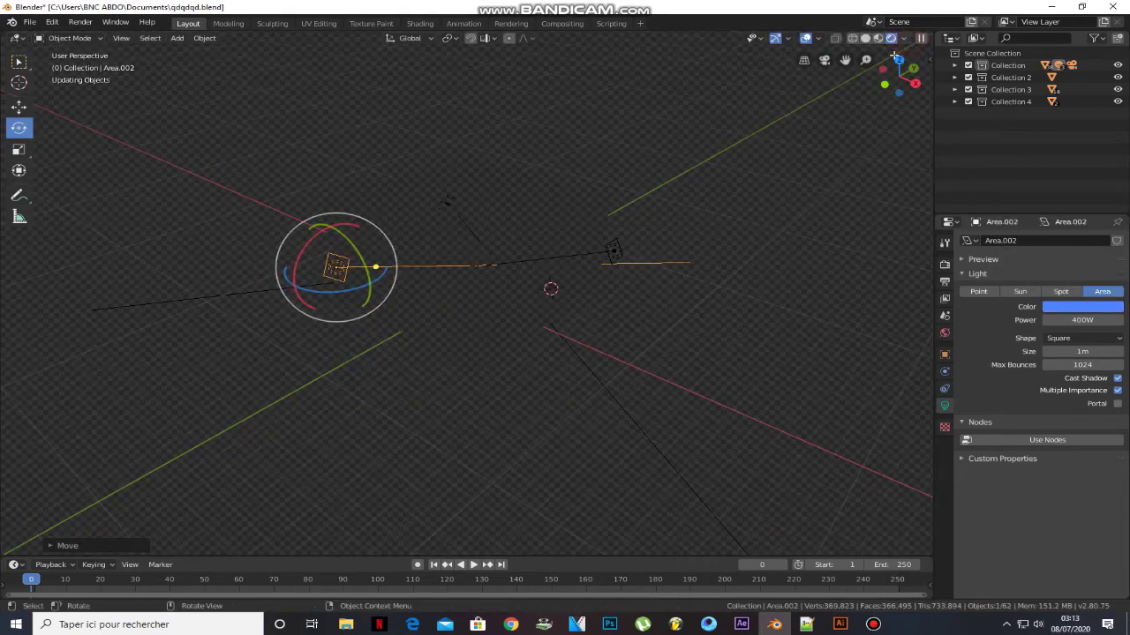
key(alt+h)
click(509, 140)
key(KP_0)
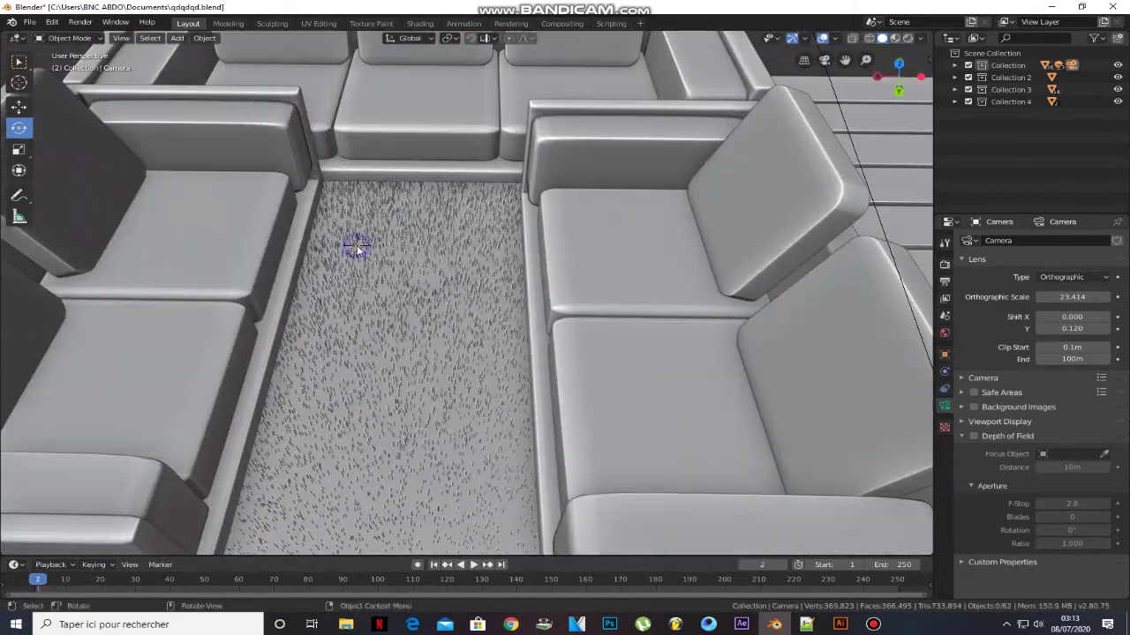
Add a plane over the rug between the two facing sofas and adjust its height along Z.
key(shift+a)
mouse_move(353, 108)
click(410, 109)
key(g)
click(464, 150)
key(g)
key(z)
click(505, 169)
Scale the plane along X and, in top view, shift it along X into the gap between the sofas.
key(s)
key(x)
click(487, 266)
key(KP_7)
key(g)
key(x)
click(583, 254)
Lengthen the plane by moving its far edge along Y to the outer ends of the two facing sofas.
shift+middle_drag(568, 122, 554, 174)
scroll(554, 173, down, 1)
key(Tab)
key(2)
click(521, 254)
key(g)
key(y)
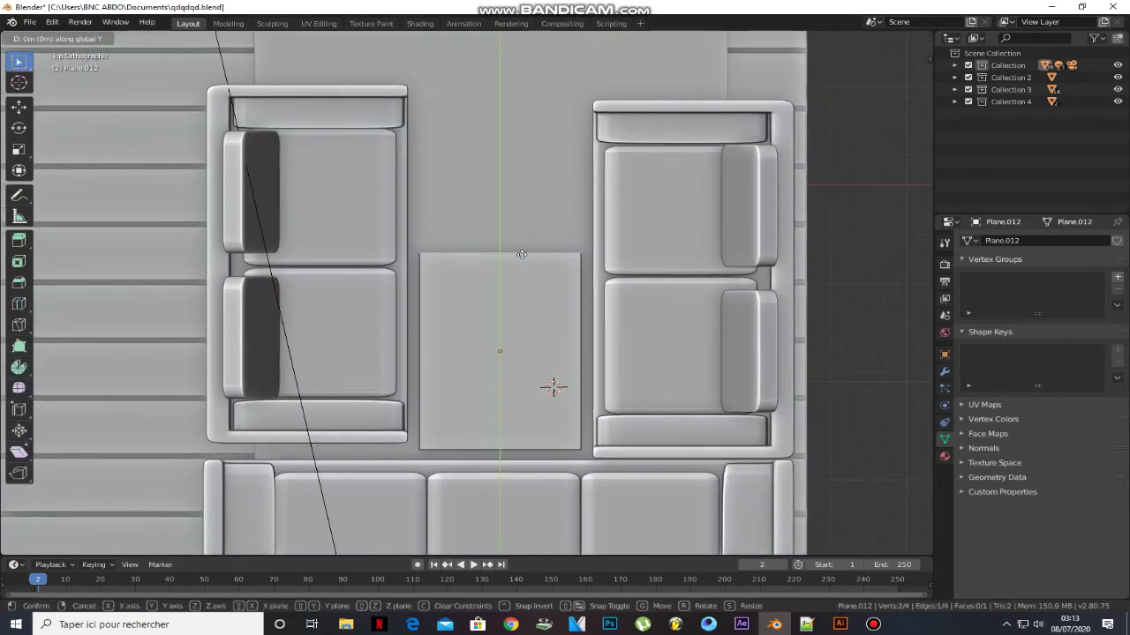
click(518, 92)
middle_drag(742, 344, 441, 264)
key(Tab)
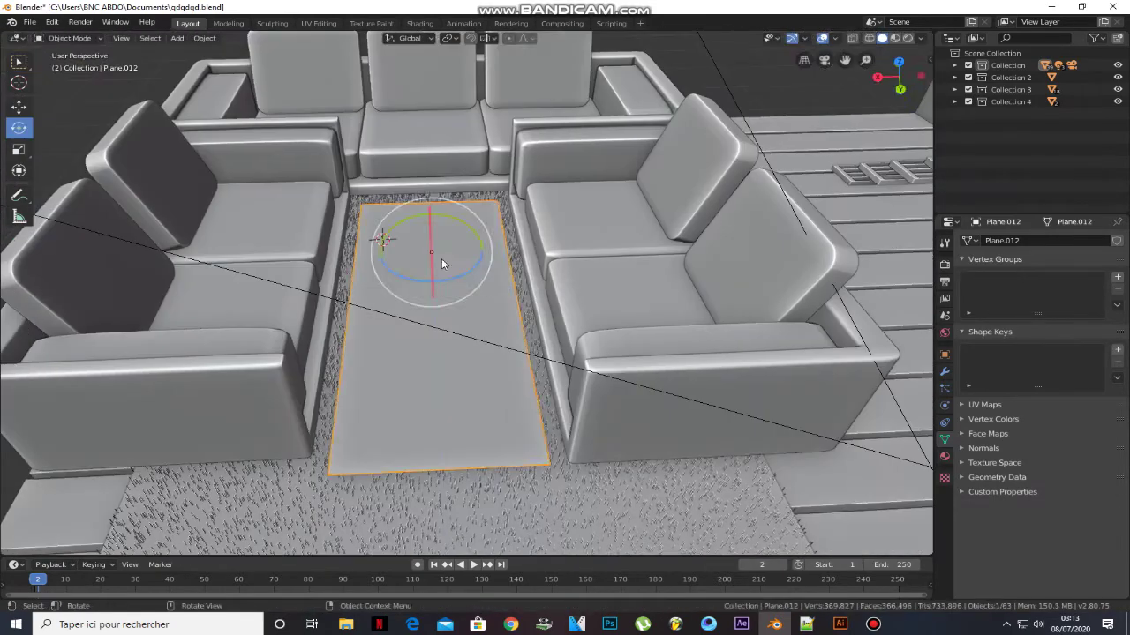
Raise the plane to tabletop height and extrude its face slightly to give it thickness.
key(g)
key(z)
click(441, 216)
key(Tab)
key(3)
click(442, 216)
key(e)
click(440, 211)
middle_drag(441, 211, 564, 256)
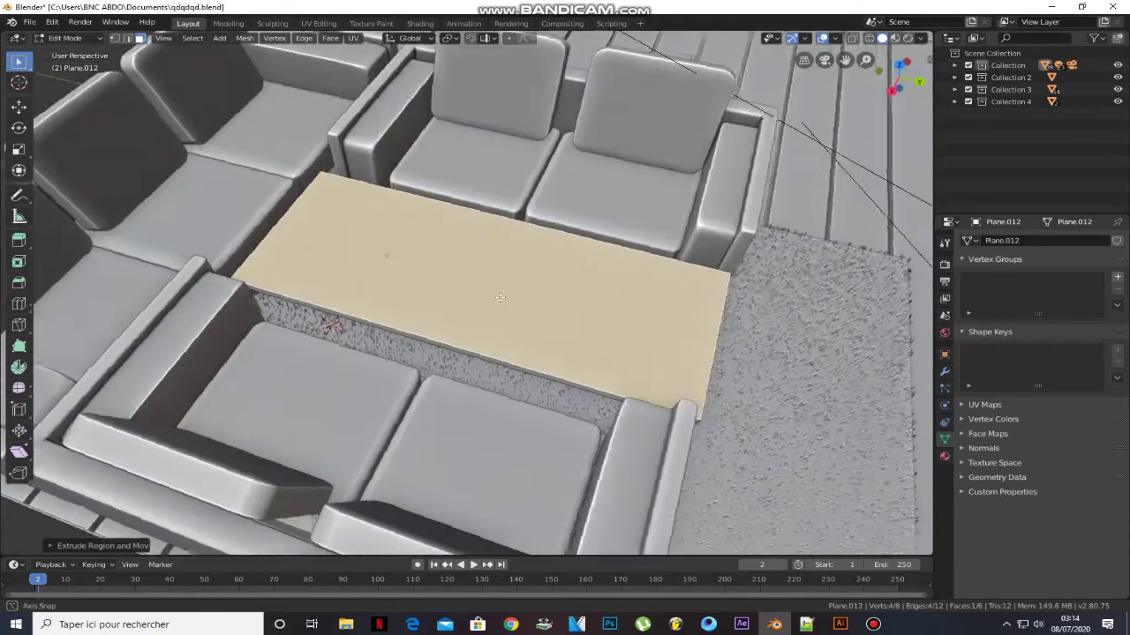
Add two loop cuts across the tabletop and spread them along Y towards its short ends.
key(ctrl+r)
scroll(596, 275, up, 1)
click(600, 278)
key(s)
key(x)
key(y)
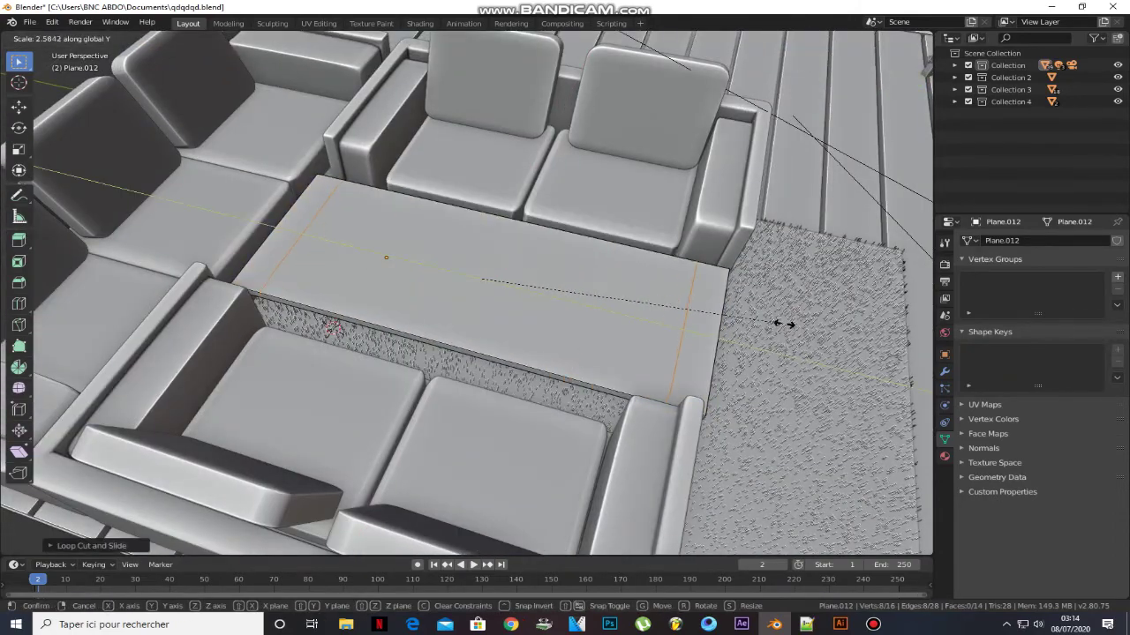
click(785, 324)
Extrude the two end faces on the tabletop's underside downward to form the table legs.
key(3)
middle_drag(424, 353, 388, 168)
click(421, 76)
shift+click(274, 202)
middle_drag(371, 129, 423, 241)
key(e)
click(416, 345)
key(Tab)
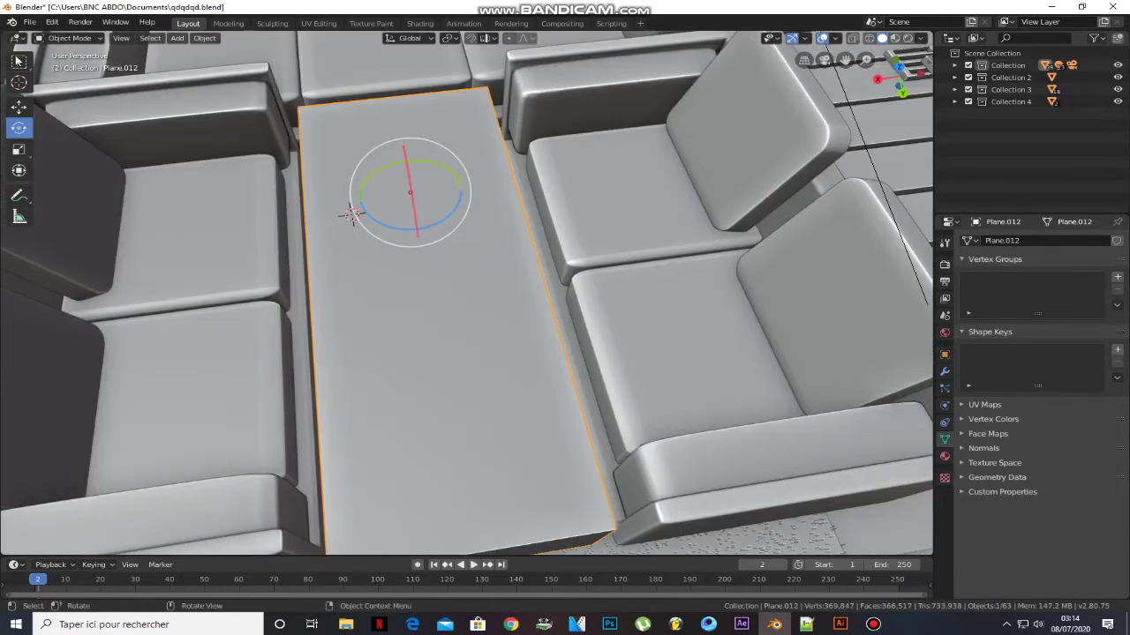
Inset the table's large top face and scale the inset along X to widen its side borders.
key(Tab)
click(483, 289)
middle_drag(483, 288, 551, 287)
key(i)
click(724, 406)
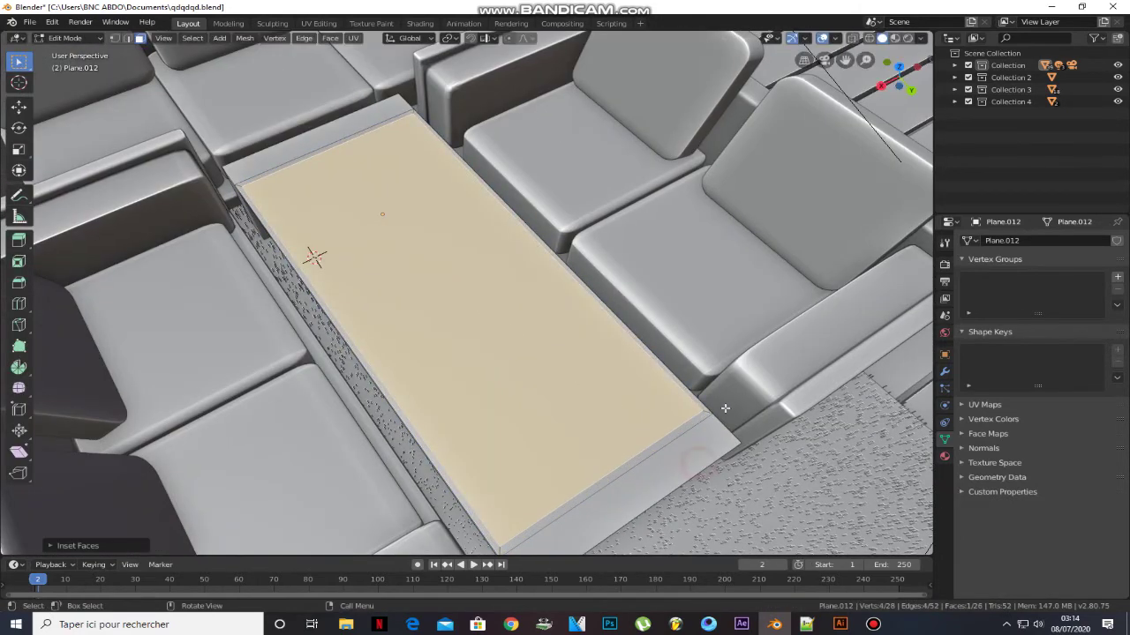
key(s)
key(x)
click(708, 404)
Add a material slot to the table and start a new material in it.
click(944, 456)
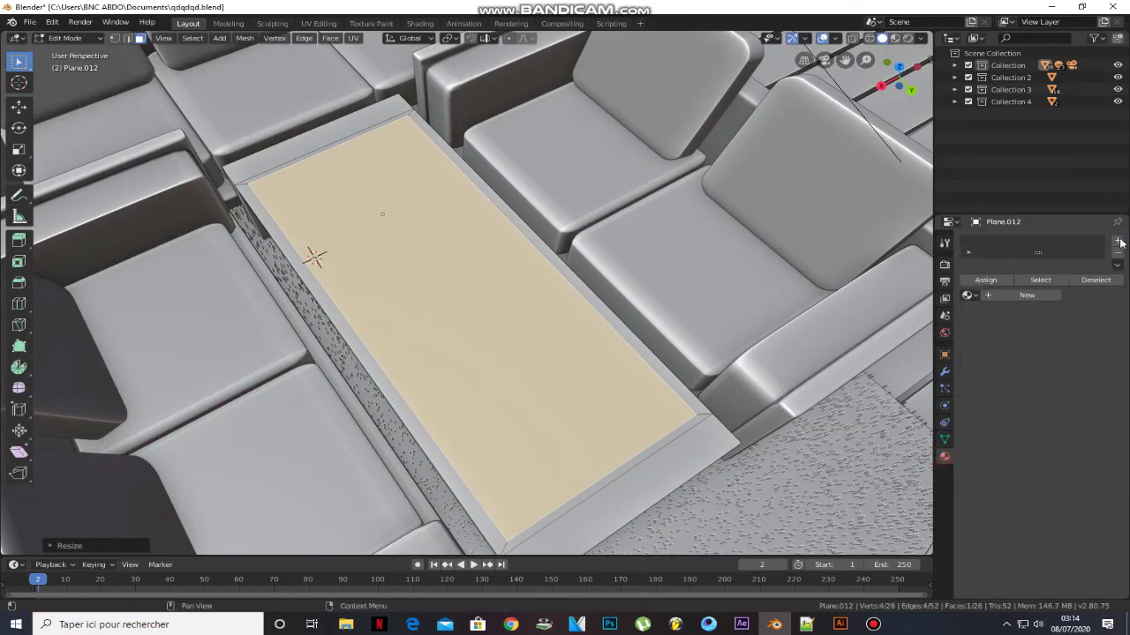
click(1119, 242)
click(1007, 322)
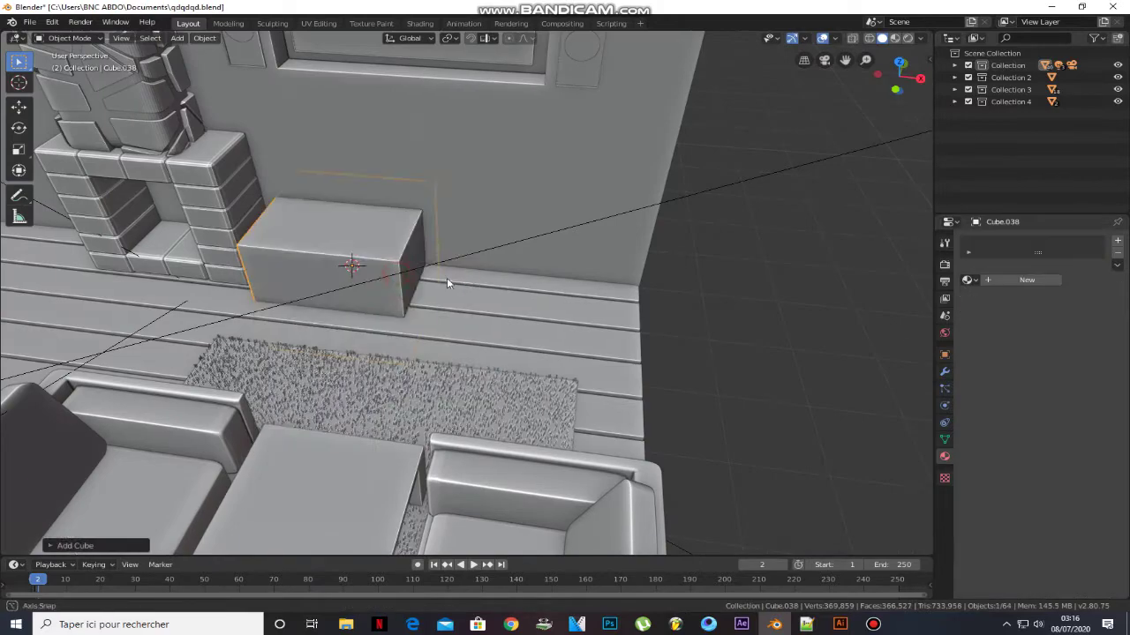
Adjust the height of the cube beside the fireplace along Z and reposition it along Y by the wall.
middle_drag(470, 272, 388, 273)
key(g)
key(z)
click(375, 217)
key(g)
key(y)
click(315, 253)
Adjust the cube's depth by moving its front face along Y and lengthen it by moving its end face along X.
key(Tab)
click(314, 252)
key(g)
key(y)
click(366, 235)
click(432, 222)
key(g)
key(x)
click(518, 285)
Position the elongated box along X beneath the wall panel and fine-tune its height along Z.
key(Tab)
key(g)
mouse_move(462, 288)
middle_down()
mouse_move(553, 256)
mouse_move(477, 274)
middle_up()
key(x)
click(573, 254)
key(g)
key(z)
click(574, 250)
Lower the box's top face along Z to make a low cabinet.
key(Tab)
click(447, 170)
key(g)
key(z)
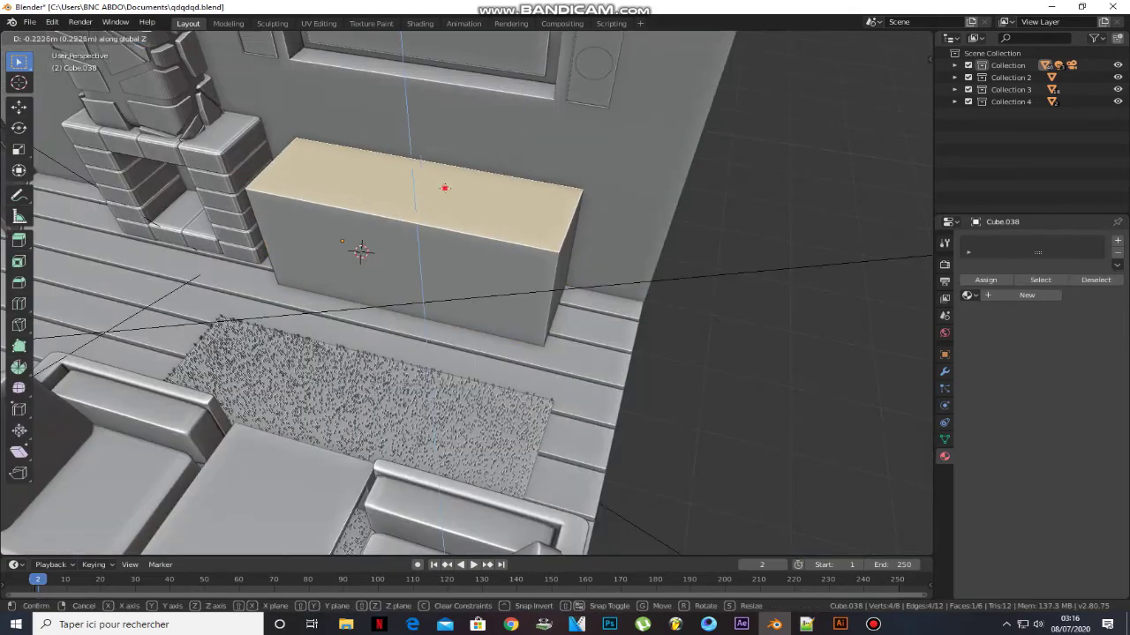
click(444, 190)
key(g)
key(z)
click(448, 220)
middle_drag(448, 221, 505, 233)
Fine-tune the cabinet's top face along Z and extrude it upward about 0.036 m.
key(g)
key(z)
click(502, 237)
key(e)
click(624, 301)
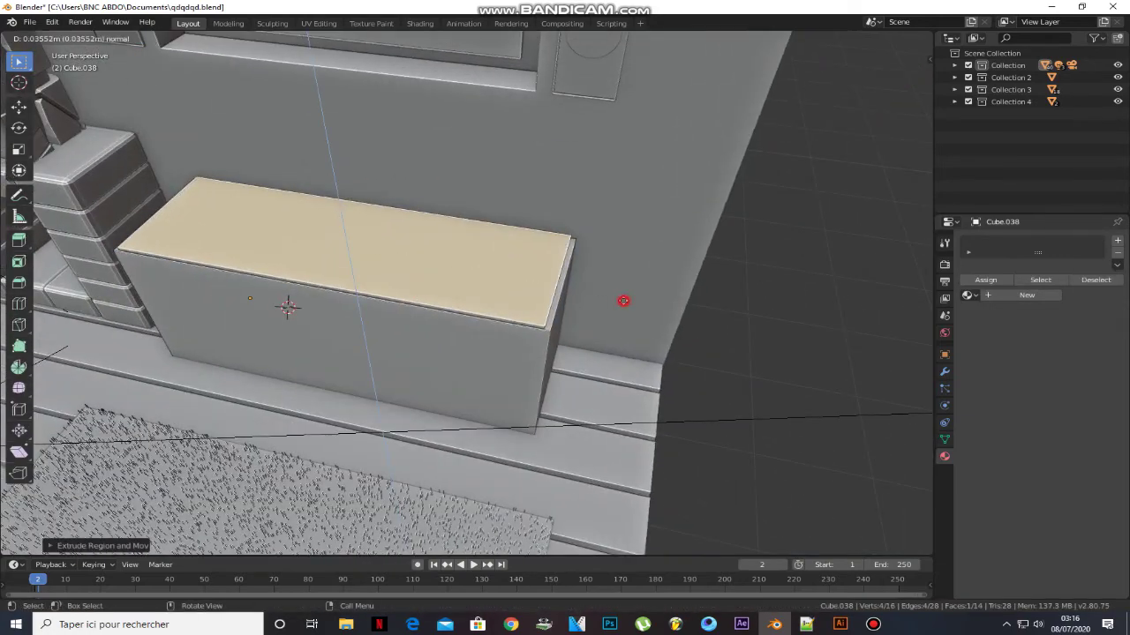
Extrude the cabinet's top face once more to complete its top slab.
click(628, 301)
key(e)
click(624, 295)
key(Tab)
middle_drag(383, 306, 415, 282)
Divide the cabinet with one vertical loop cut at its middle and three horizontal loop cuts across its body.
key(Tab)
key(ctrl+r)
double_click(336, 295)
scroll(563, 353, up, 2)
click(563, 353)
click(561, 350)
shift+middle_drag(561, 350, 719, 288)
click(138, 40)
middle_drag(286, 318, 345, 338)
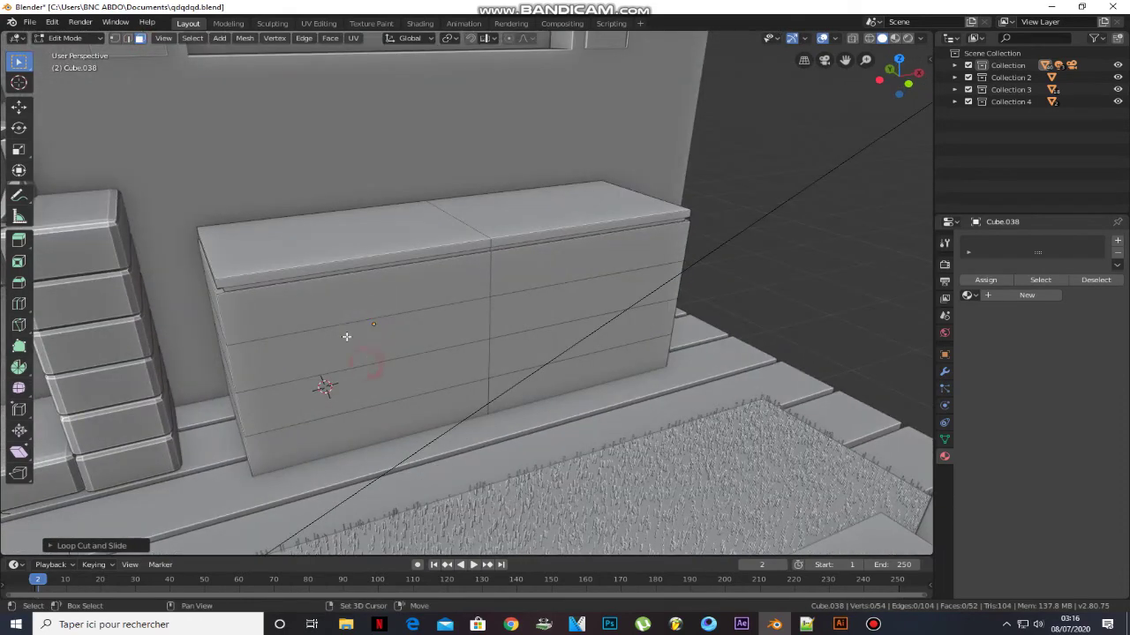
Try insetting the four stacked front faces nearest the fireplace as one group, and add an empty material slot to the cabinet.
click(362, 300)
ctrl+click(384, 422)
middle_drag(679, 335, 514, 380)
key(i)
click(509, 377)
click(1117, 241)
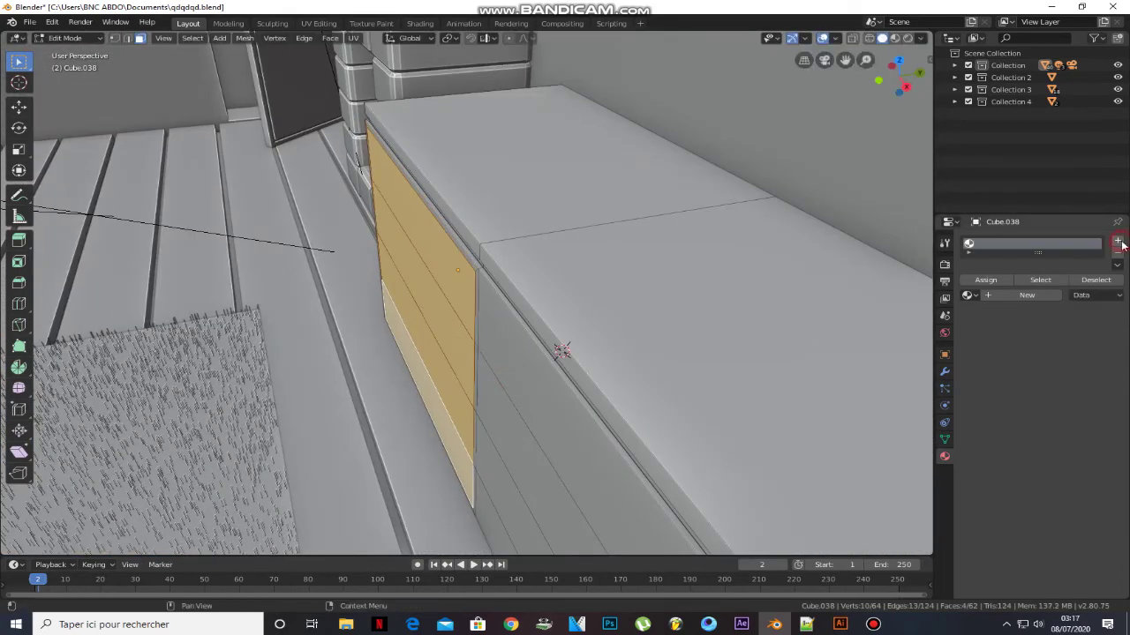
Undo the group inset and inset the four stacked front faces individually as separate drawer fronts.
middle_drag(481, 322, 551, 332)
key(ctrl+z)
key(i)
key(i)
click(597, 324)
Add a second material slot with a new material and extrude the four drawer fronts.
click(1118, 240)
click(1022, 323)
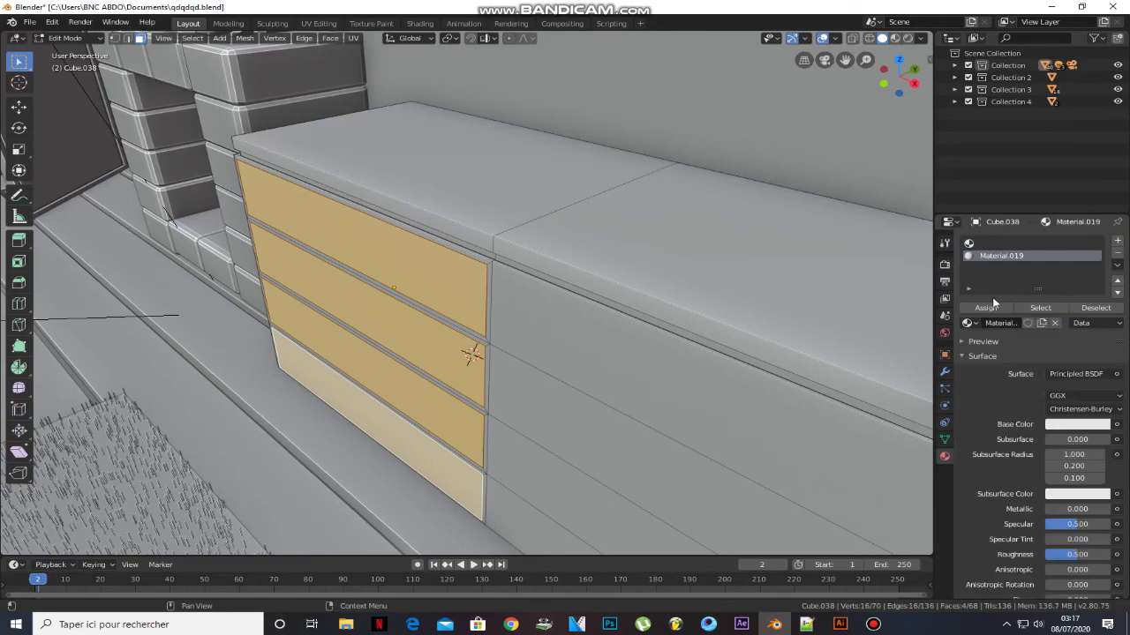
middle_drag(519, 334, 613, 309)
key(e)
click(534, 334)
Inset the two upper front faces of the cabinet's other half together as one door panel.
click(620, 356)
shift+click(605, 395)
key(i)
click(668, 389)
middle_drag(651, 391, 574, 410)
Extrude the door panel, assign Material.019 to it and move it along Y.
key(e)
right_click(578, 409)
click(1001, 256)
click(986, 309)
key(g)
key(y)
click(327, 325)
Inset the two lower front faces below the door individually, assign Material.019 to them and extrude them.
middle_drag(326, 324, 574, 462)
key(i)
click(582, 468)
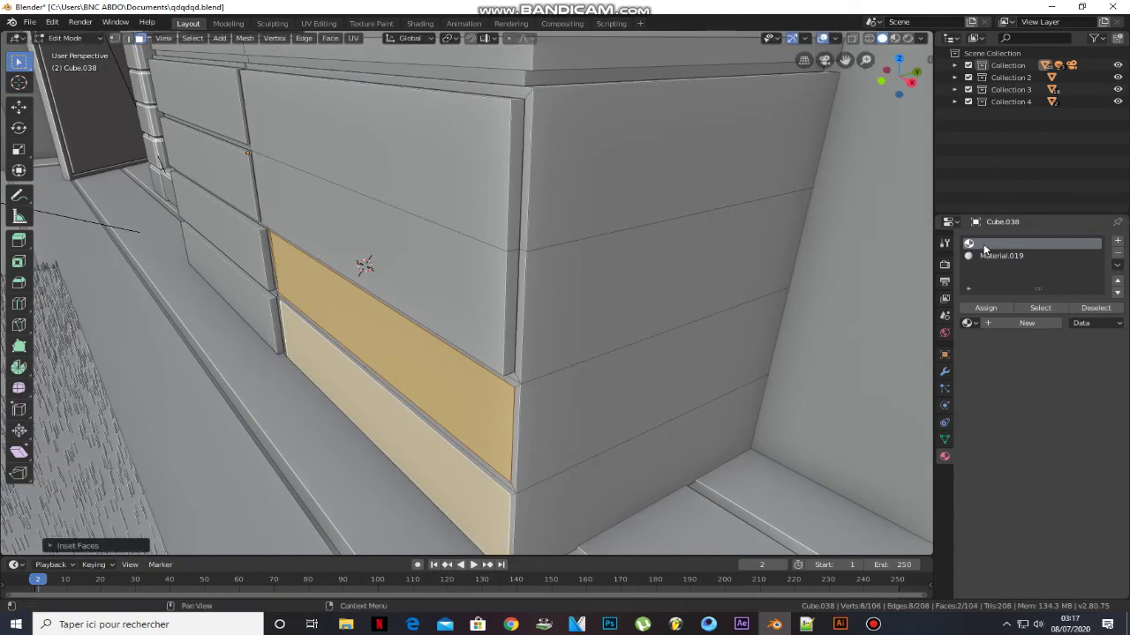
click(989, 256)
click(979, 310)
middle_drag(592, 403, 527, 411)
key(e)
click(519, 412)
Leave mesh editing, adjust the cabinet material's base colour and fill the empty first slot with a new dark grey material.
key(Tab)
scroll(459, 354, down, 6)
middle_drag(415, 305, 543, 304)
click(1077, 410)
drag(1097, 260, 1097, 295)
click(972, 245)
click(1015, 308)
click(1077, 410)
click(732, 298)
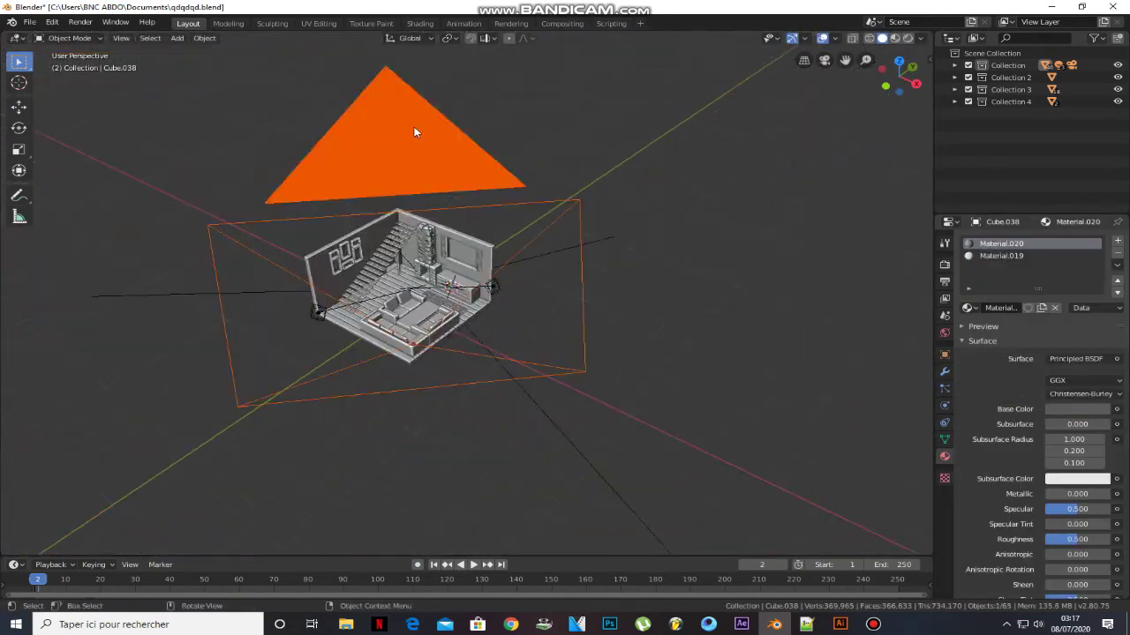
Preview the room through the camera with rendered shading.
key(KP_0)
key(z)
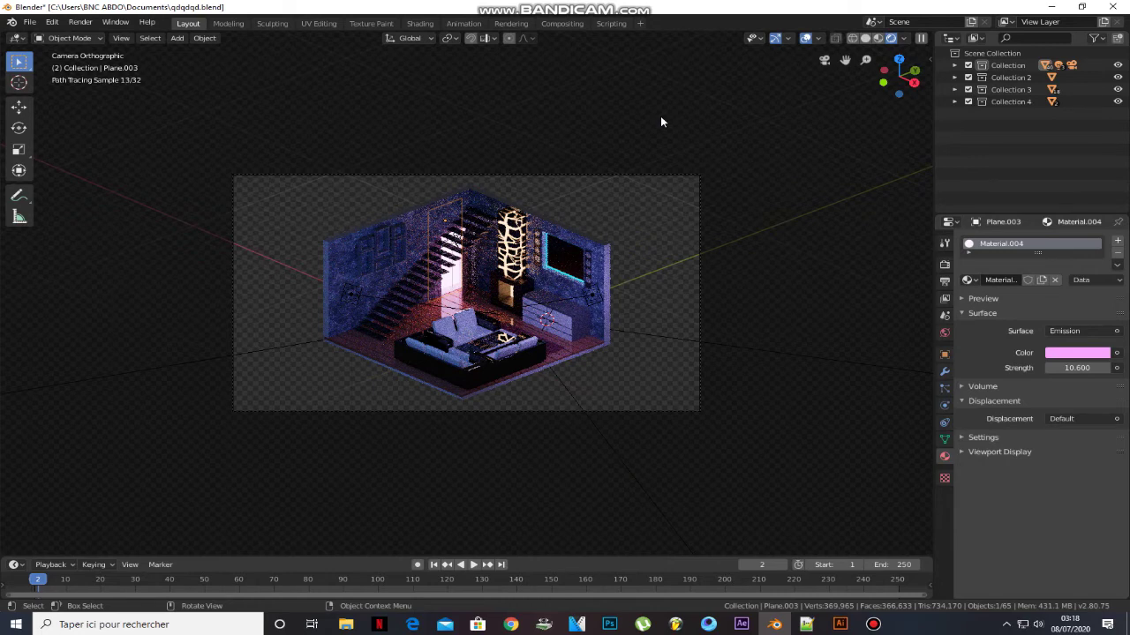
click(87, 24)
Brighten the staircase material's colour and render the image.
click(397, 303)
click(1079, 381)
drag(1100, 260, 1100, 229)
click(589, 206)
click(87, 25)
click(98, 36)
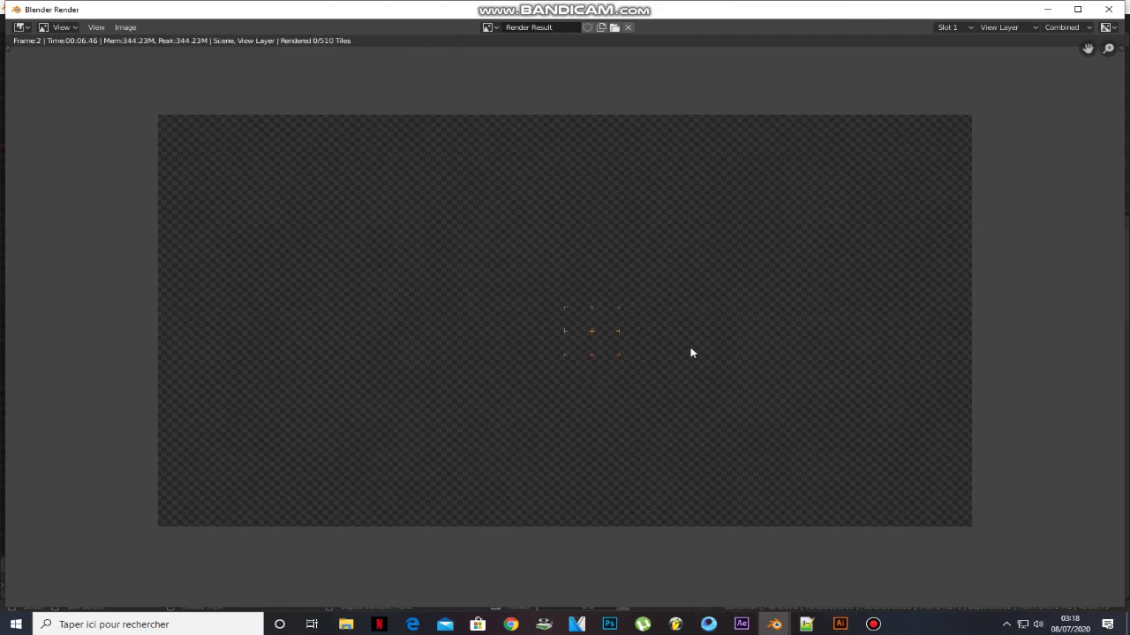